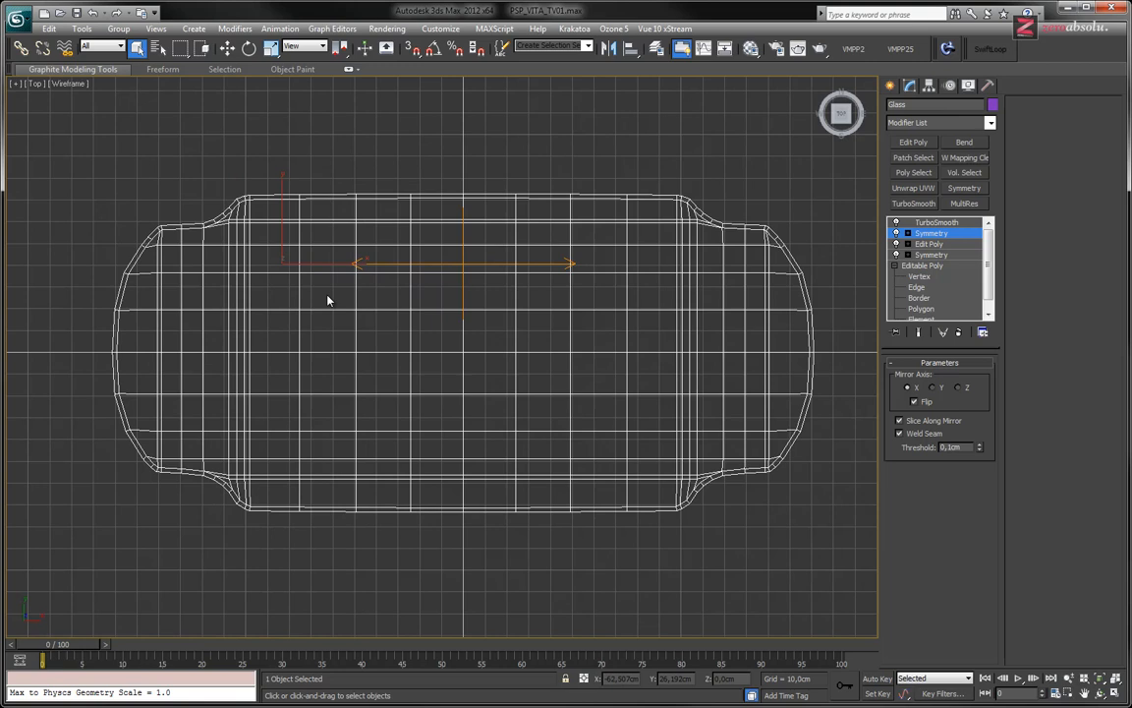
# - Examine in the maximized Top view how the Glass mesh outline follows the PS Vita reference image around the SONY corner
pyautogui.hotkey('alt', 'w')
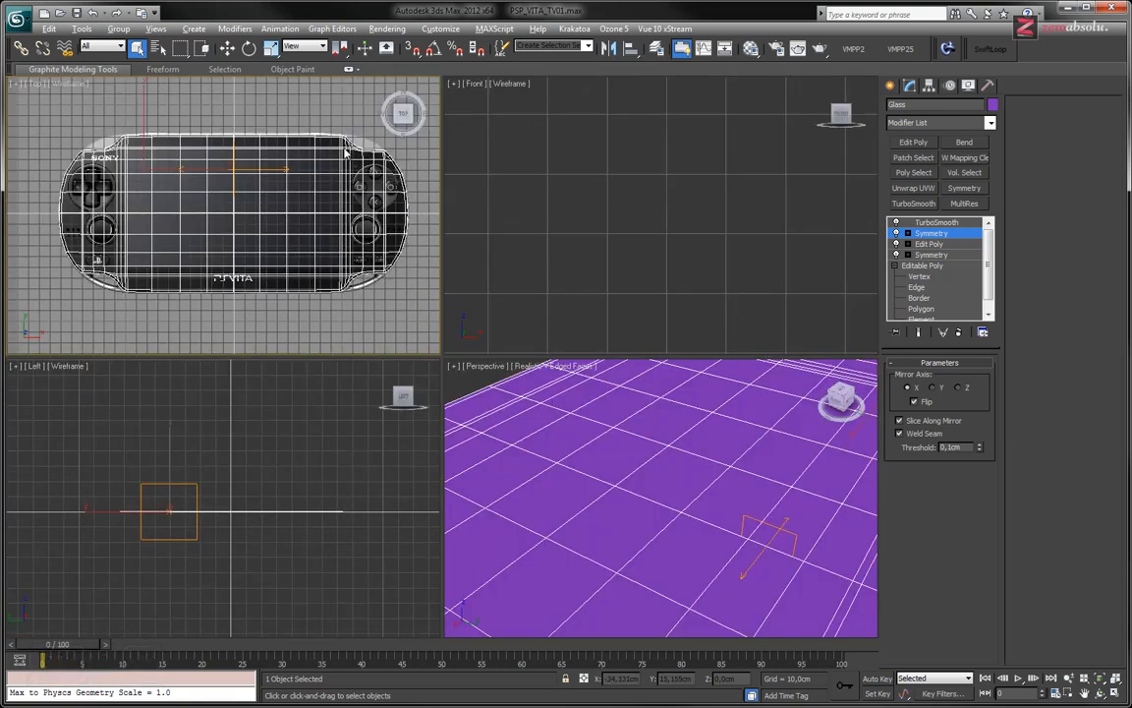
pyautogui.hotkey('alt', 'w')
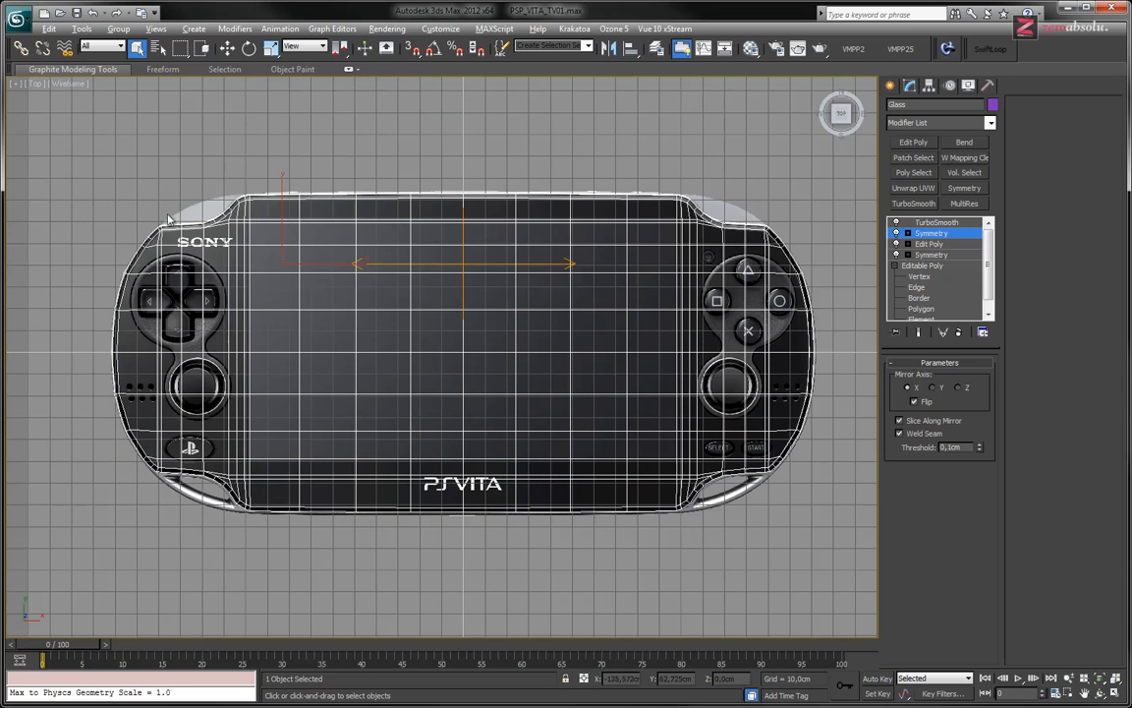
pyautogui.scroll(3, 254, 260)
pyautogui.scroll(5, 253, 260)
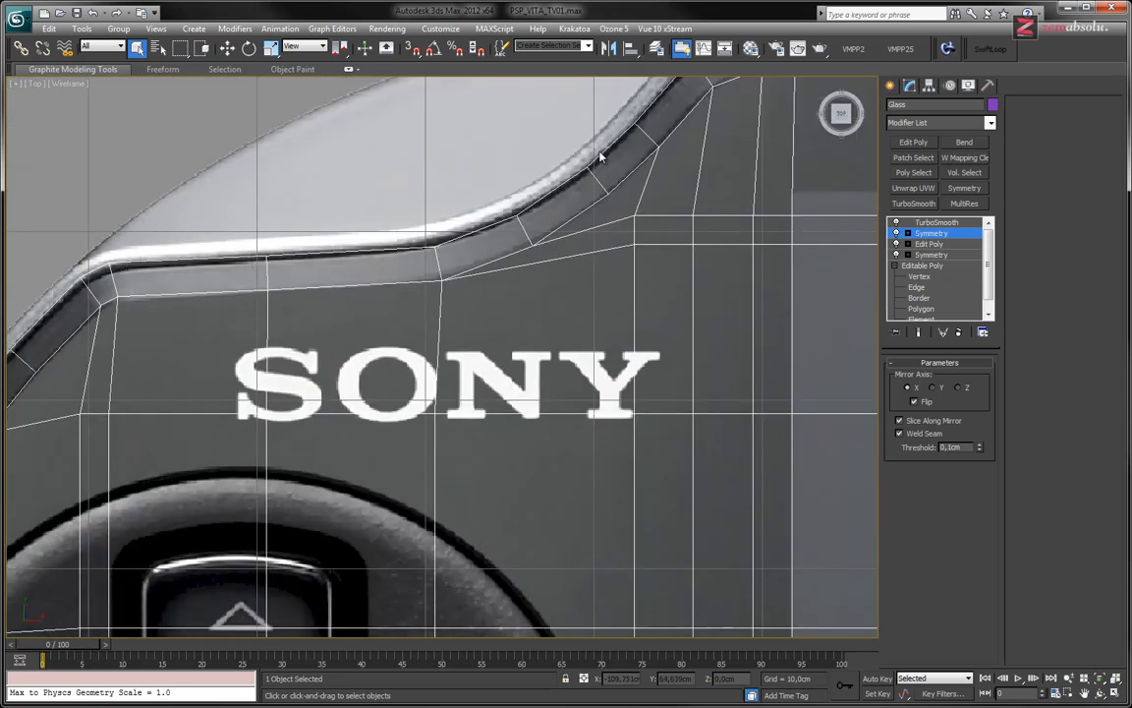
pyautogui.scroll(-3, 561, 243)
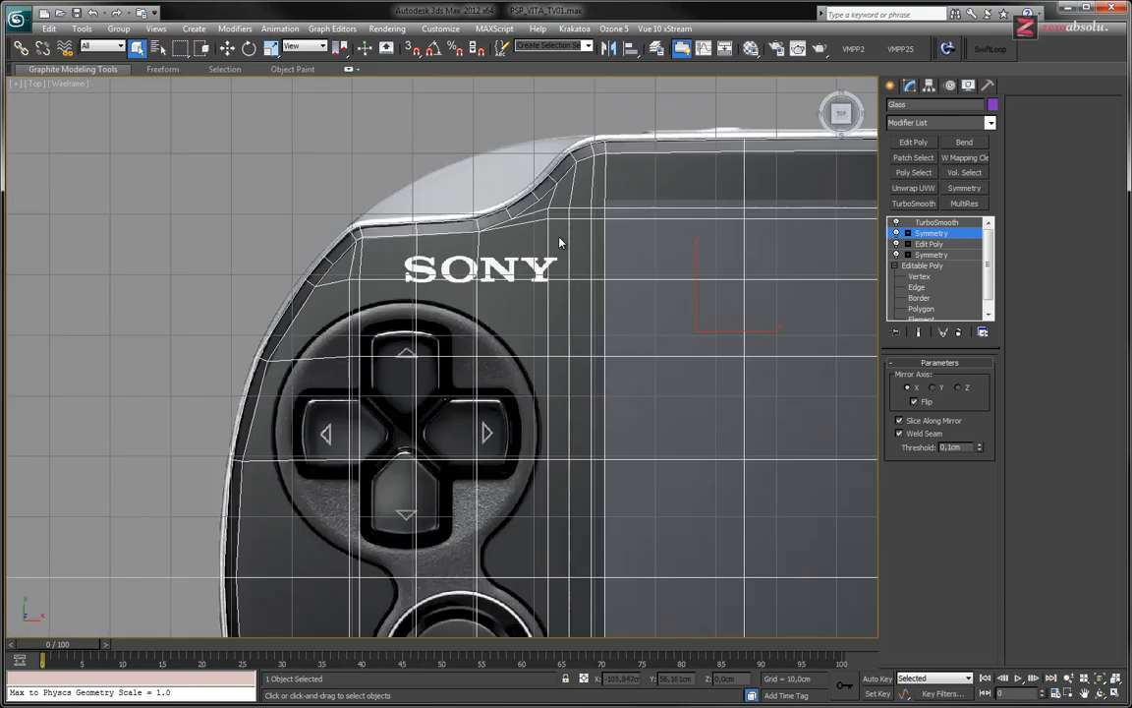
pyautogui.scroll(-5, 560, 242)
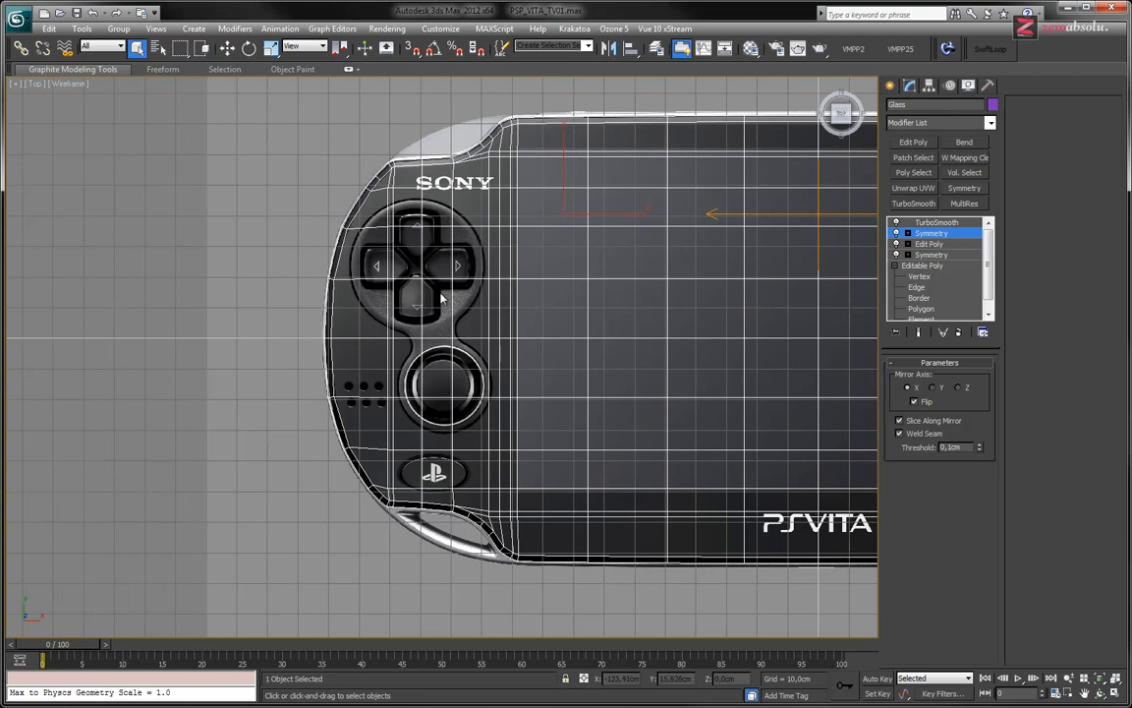
pyautogui.moveTo(535, 222); pyautogui.dragTo(368, 269, button='middle')
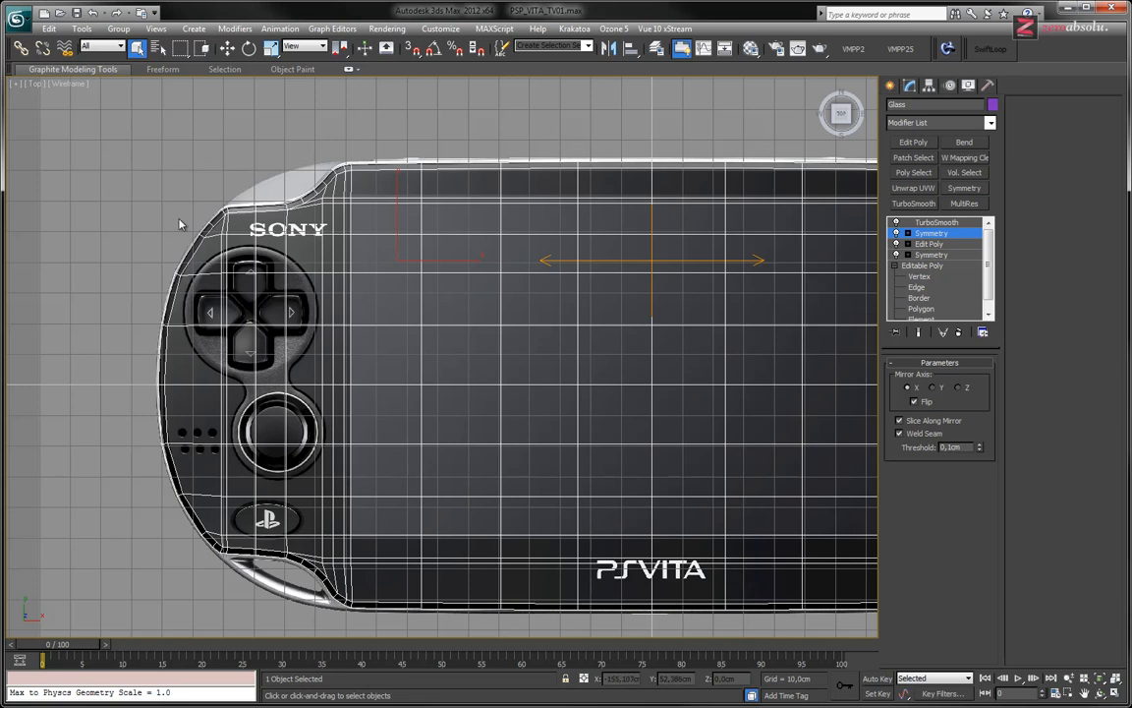
# - Compare the reference images in the Front and Top views of the four-view layout, finishing with the Top view maximized
pyautogui.hotkey('alt', 'w')
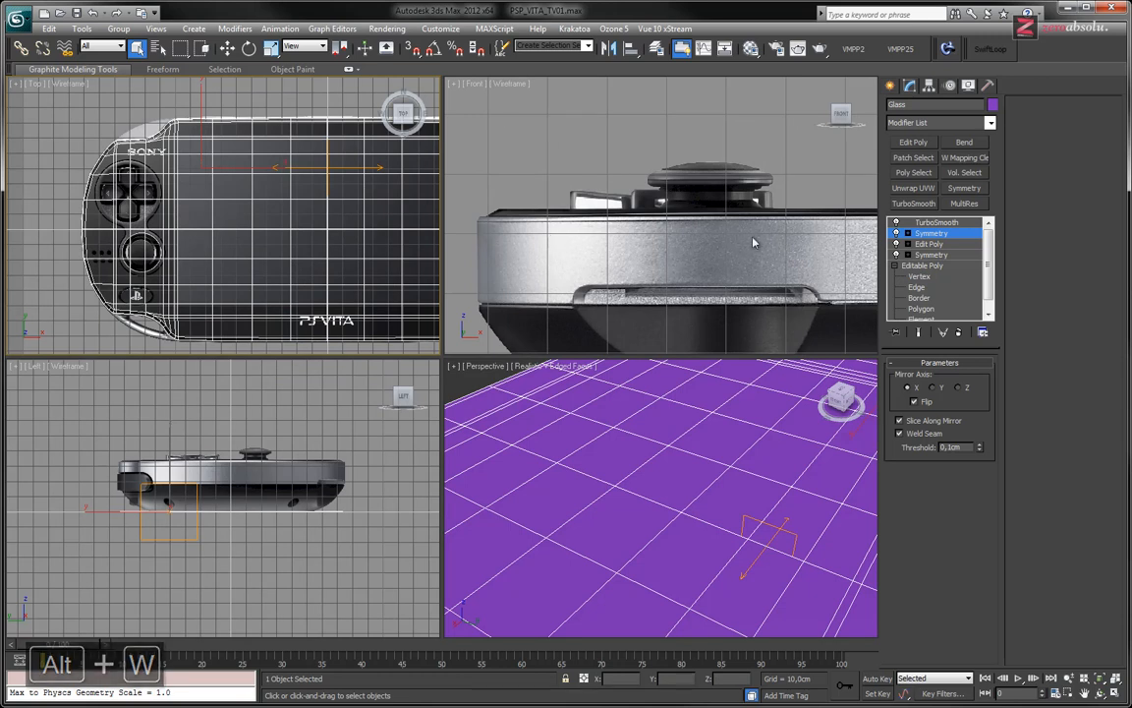
pyautogui.scroll(-4, 708, 226)
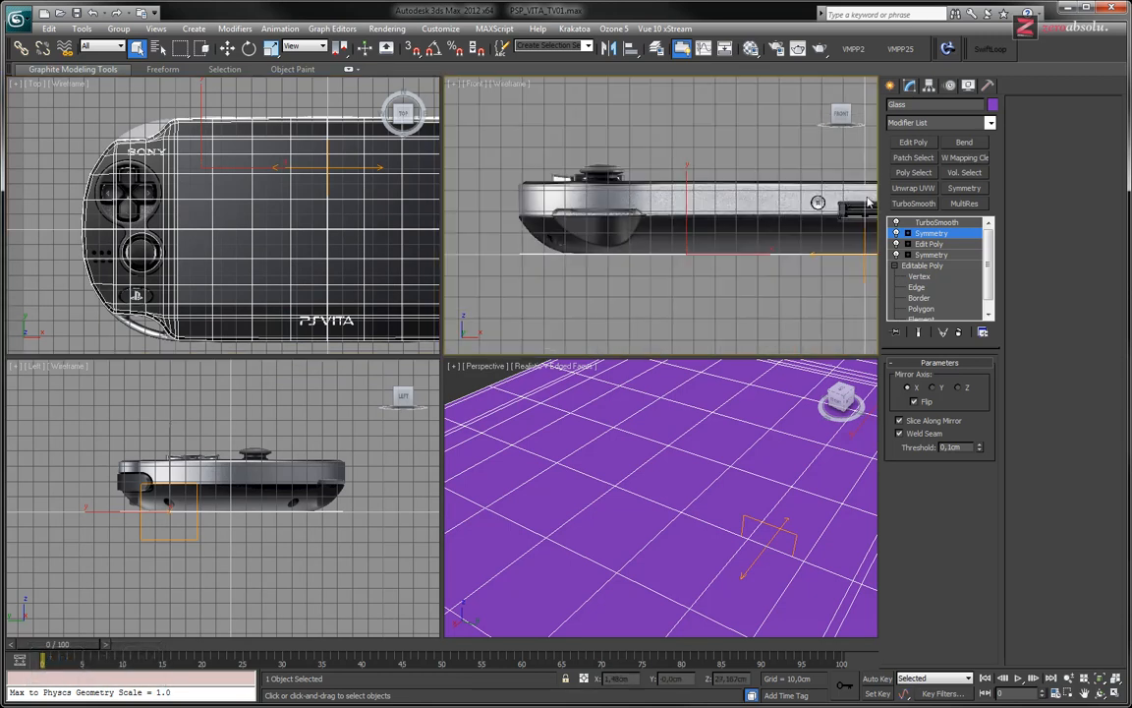
pyautogui.moveTo(597, 201); pyautogui.dragTo(501, 211, button='middle')
pyautogui.scroll(-2, 578, 206)
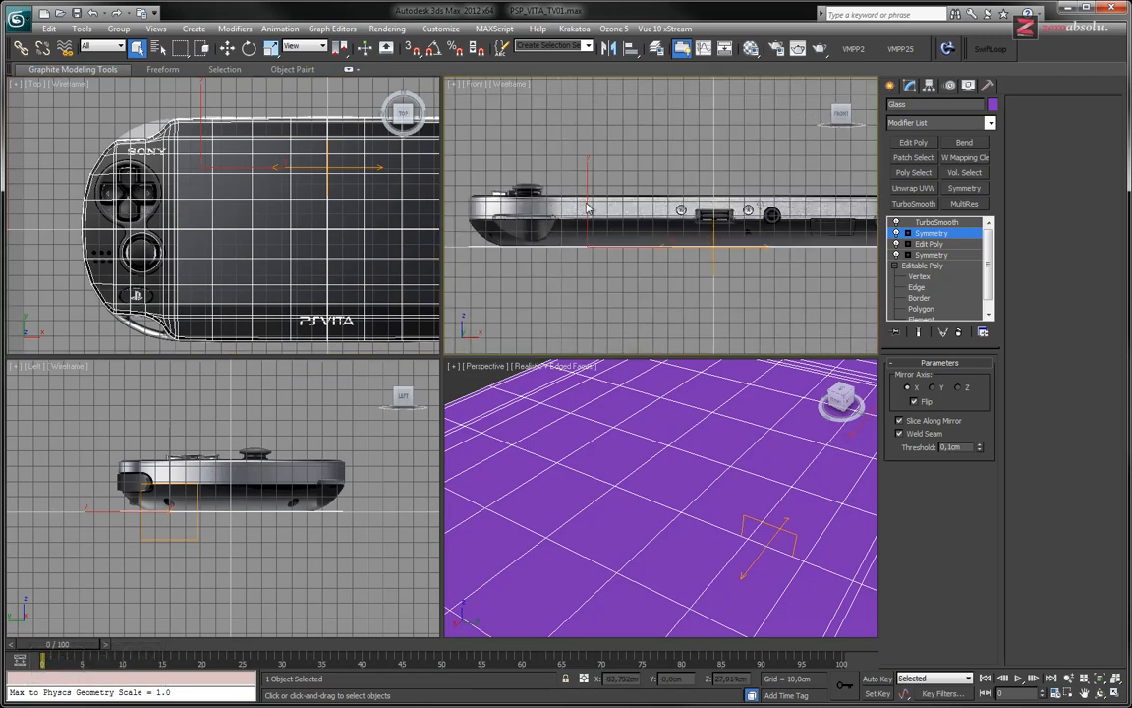
pyautogui.moveTo(615, 198); pyautogui.dragTo(641, 246, button='middle')
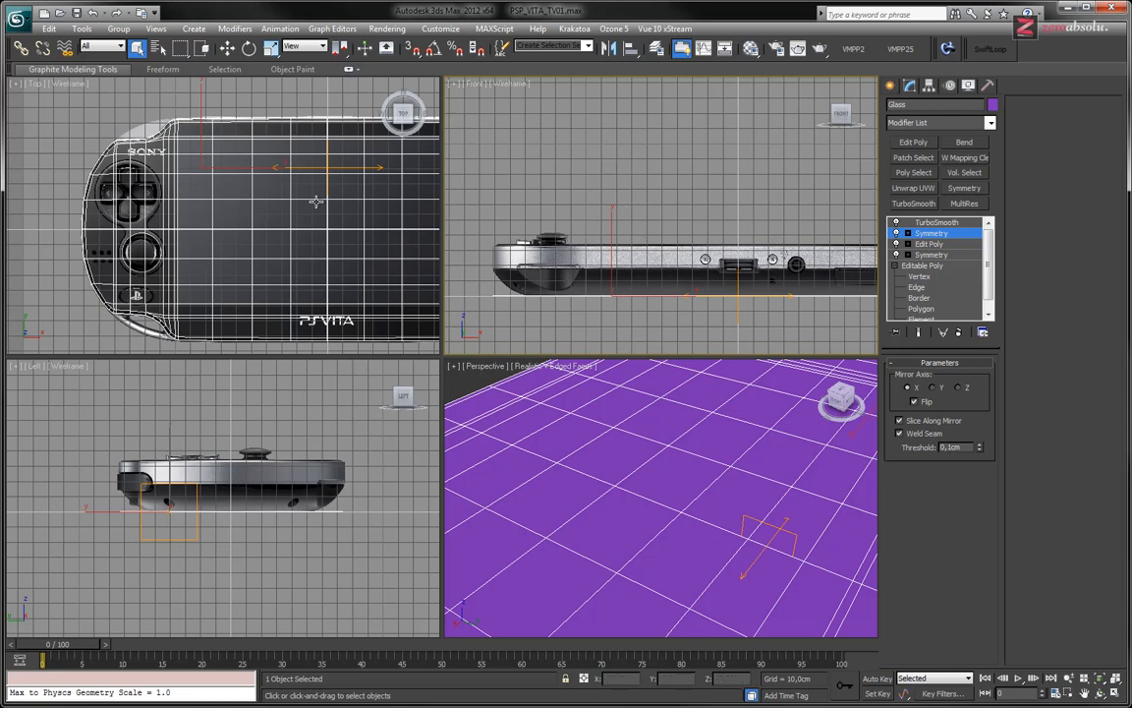
pyautogui.moveTo(263, 193); pyautogui.dragTo(268, 200, button='middle')
pyautogui.hotkey('alt', 'w')
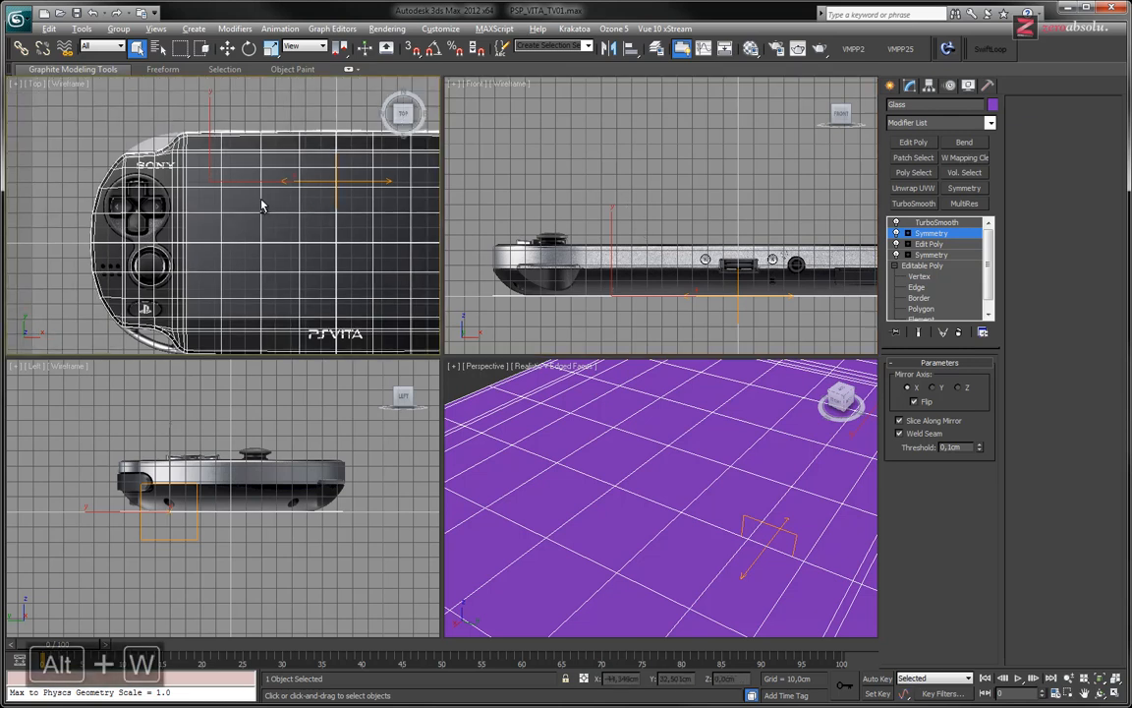
pyautogui.hotkey('alt', 'w')
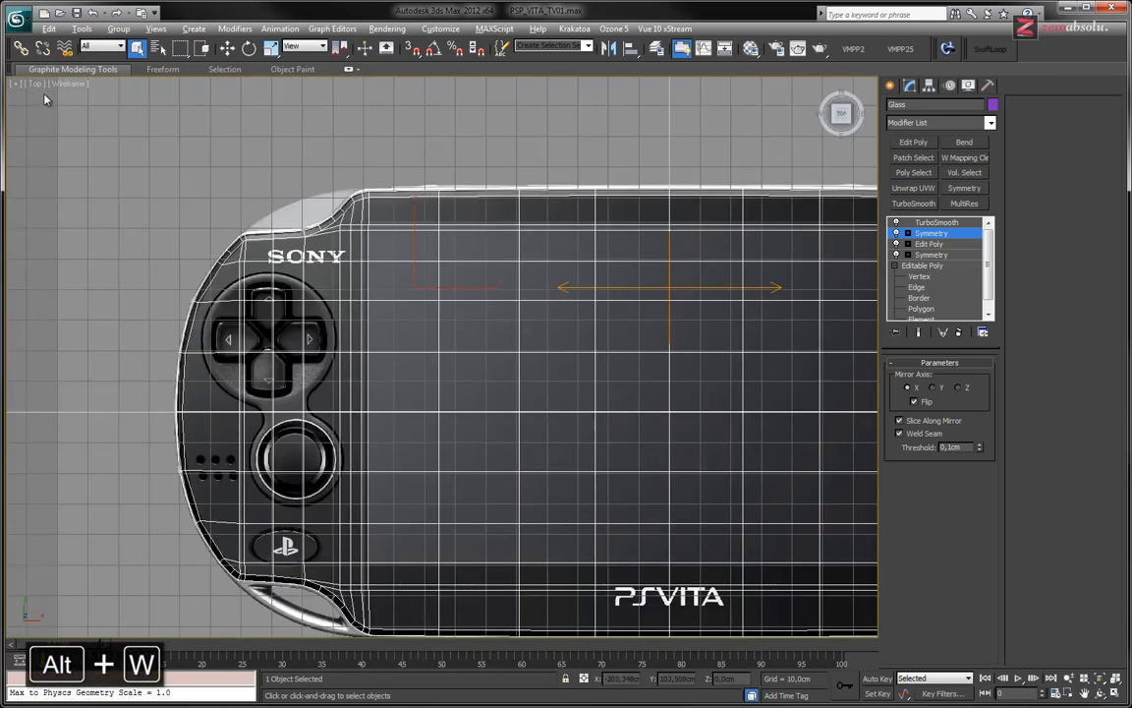
pyautogui.moveTo(470, 239); pyautogui.dragTo(345, 205, button='middle')
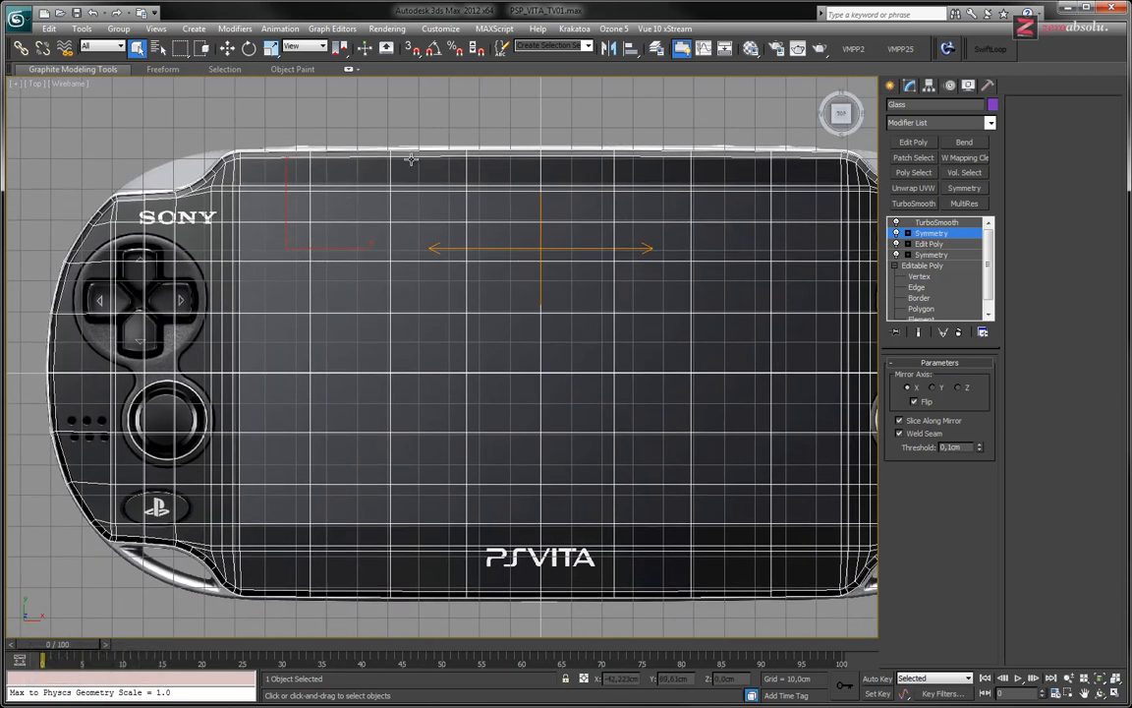
# - Review the Glass modifier stack from TurboSmooth to the lower Symmetry, accepting the topology warning and toggling that Symmetry off and on
pyautogui.press('Up')
pyautogui.moveTo(906, 107); pyautogui.dragTo(874, 112)
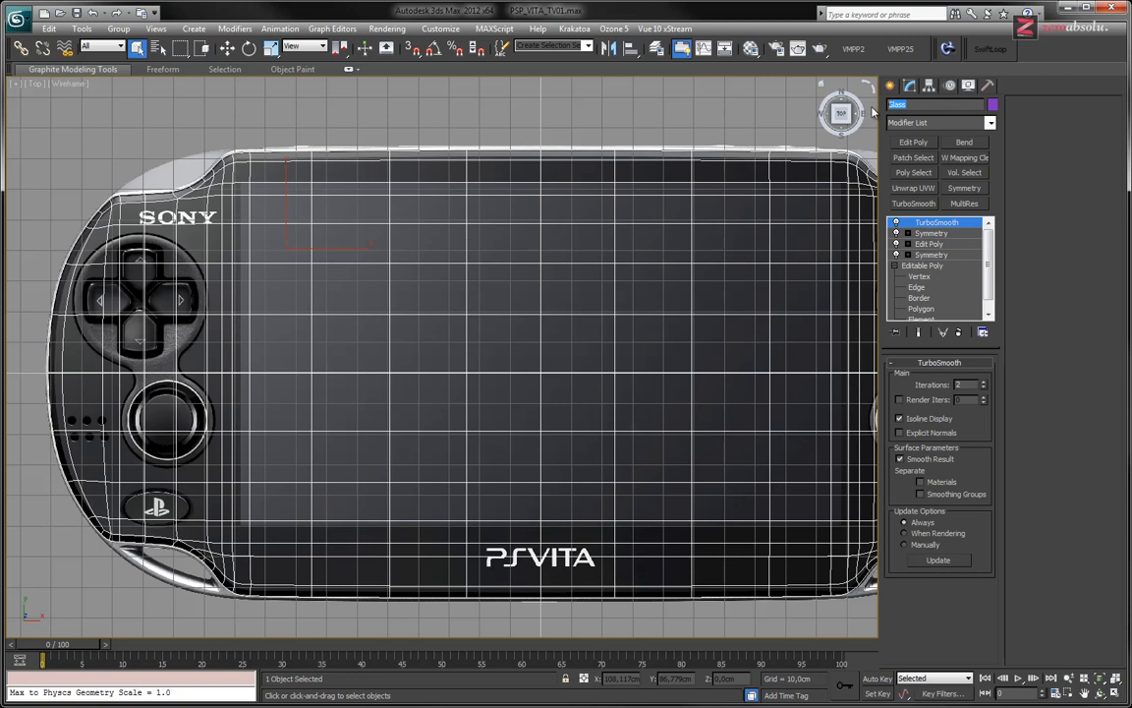
pyautogui.click(926, 247)
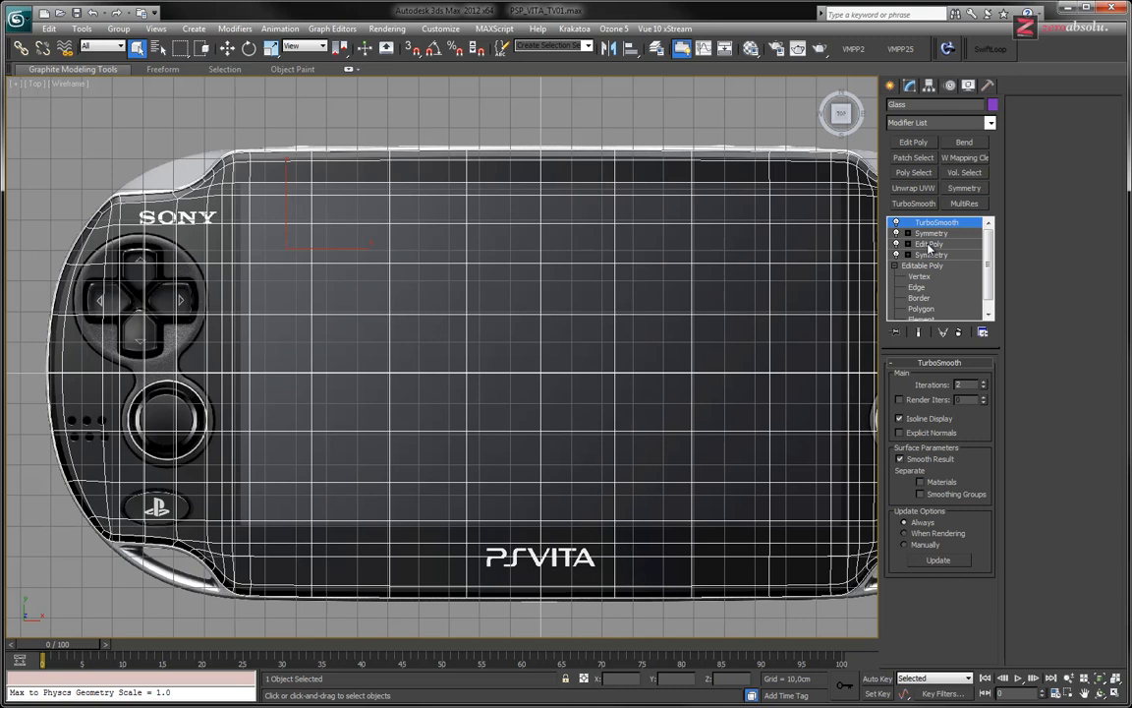
pyautogui.click(929, 244)
pyautogui.click(926, 254)
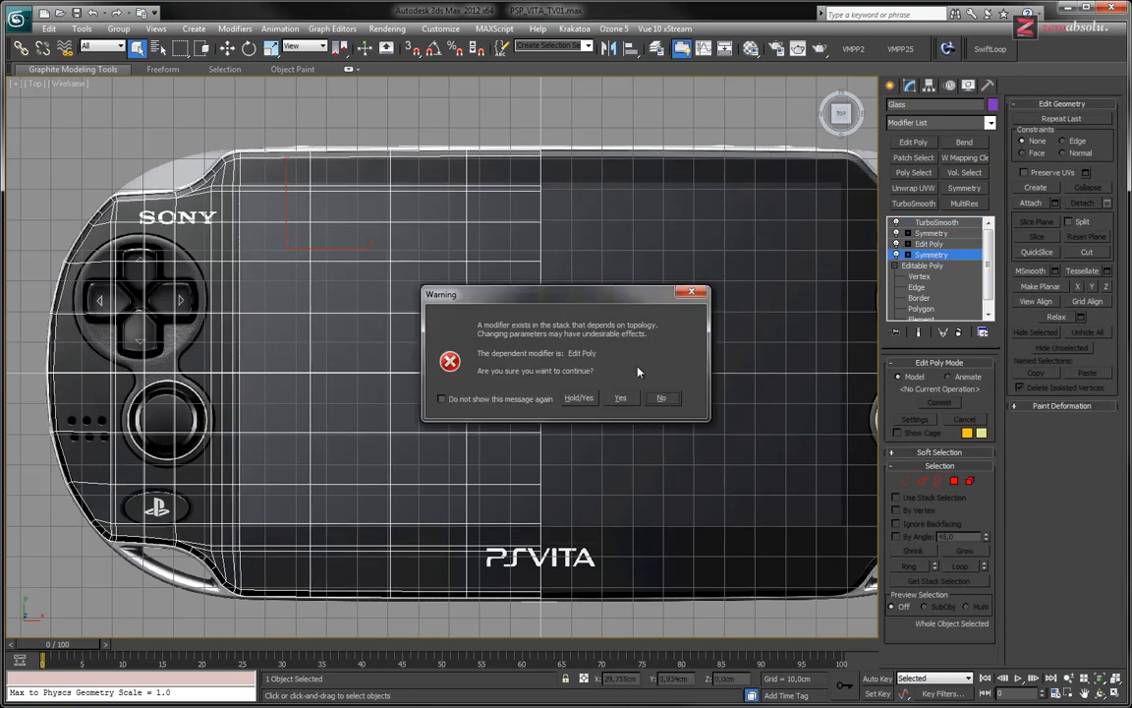
pyautogui.click(625, 397)
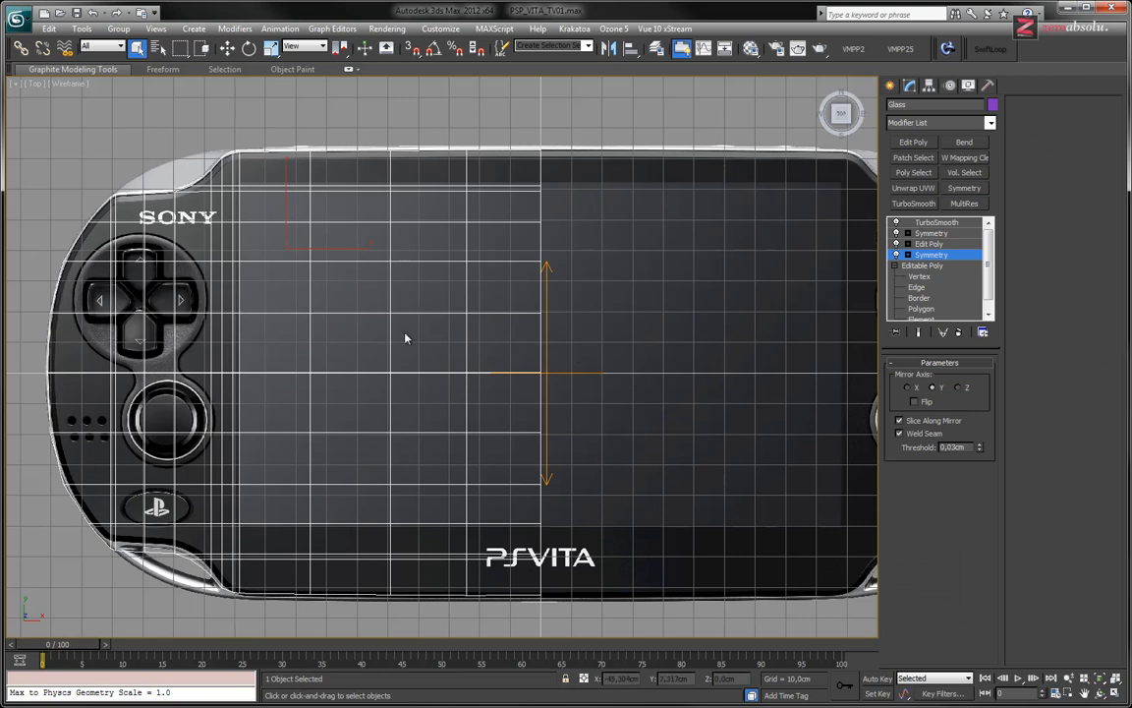
pyautogui.click(896, 254)
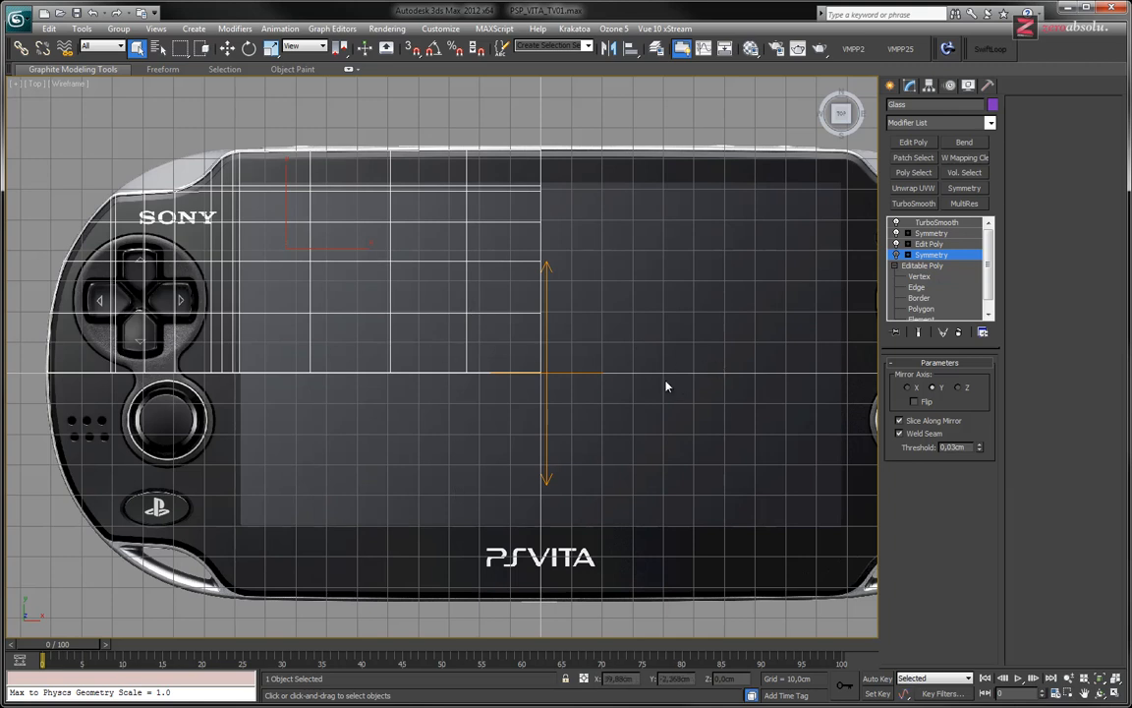
pyautogui.click(895, 255)
# - Compare the Glass mesh at the Edit Poly level with the mesh mirrored by the upper Symmetry modifier
pyautogui.click(923, 244)
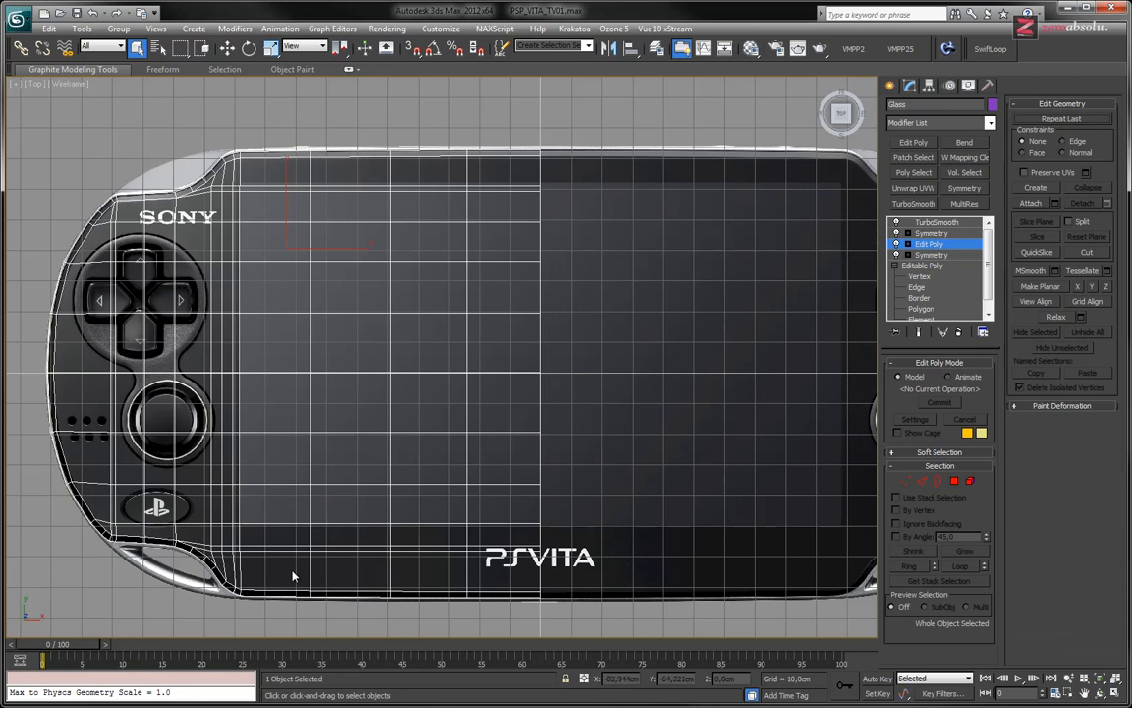
pyautogui.click(927, 234)
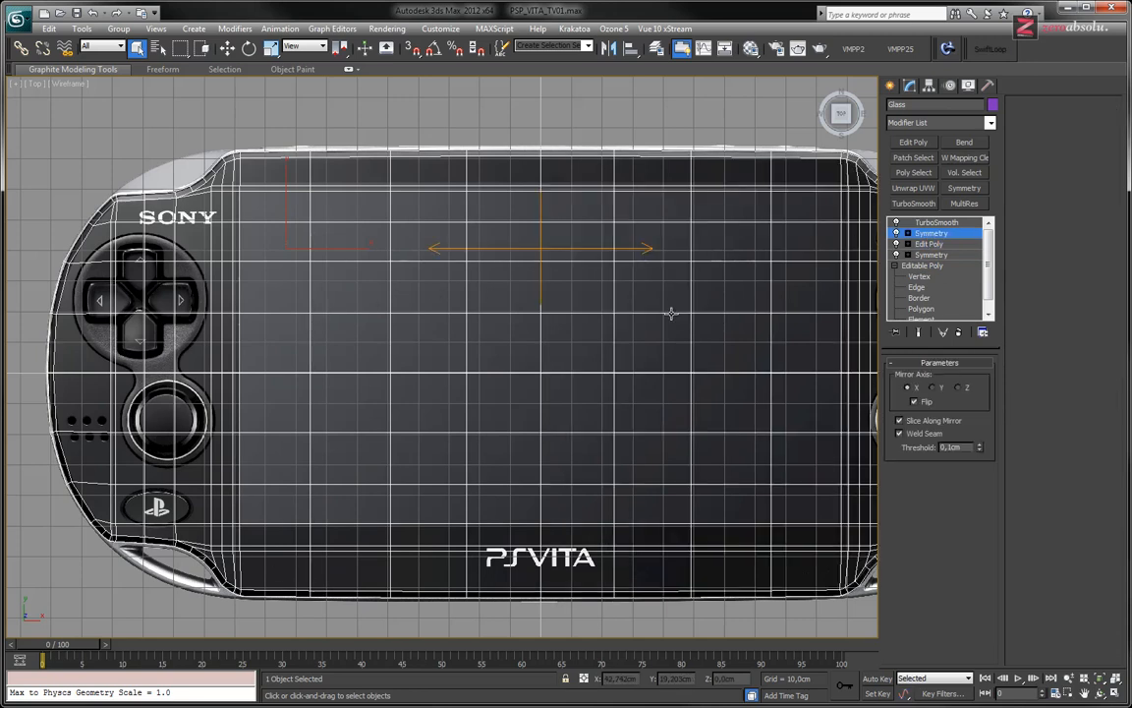
pyautogui.moveTo(671, 314); pyautogui.dragTo(678, 279, button='middle')
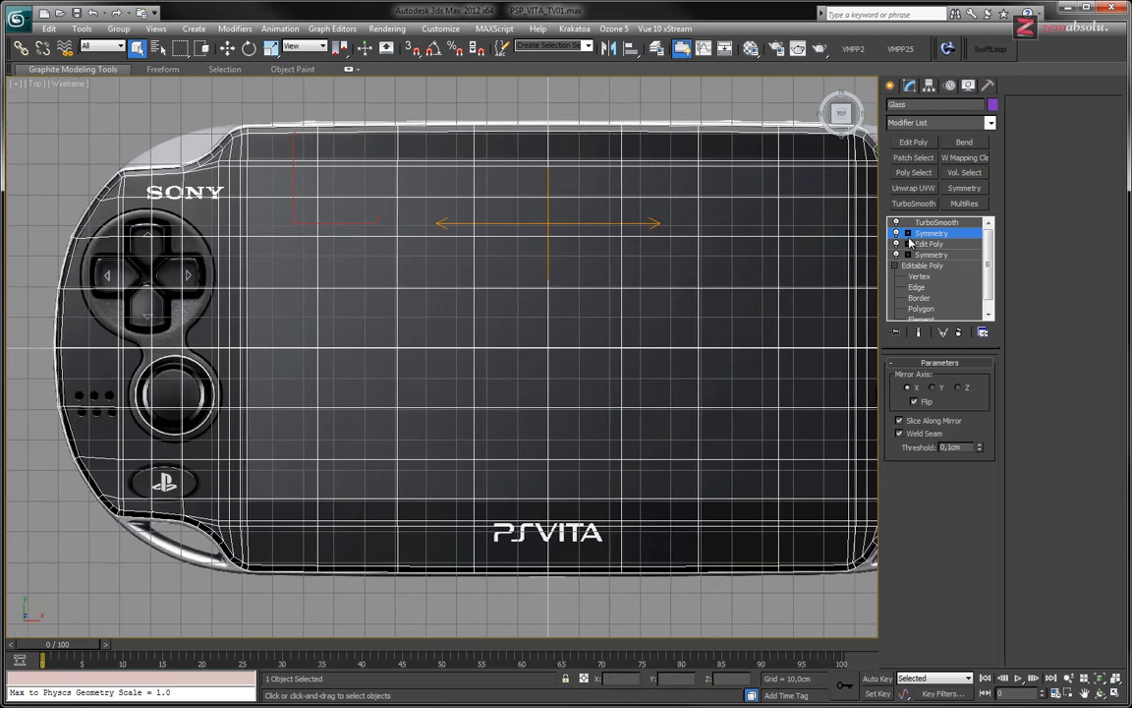
# - Enter the Polygon sub-object level of the Glass object's Edit Poly modifier
pyautogui.click(930, 243)
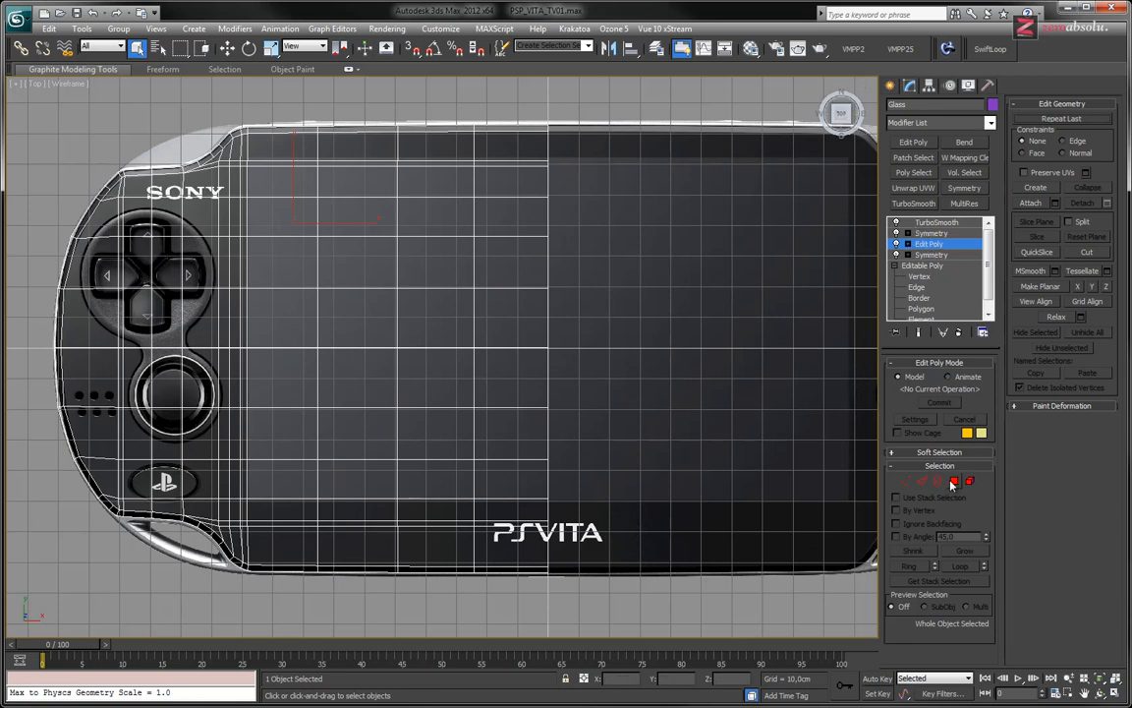
pyautogui.click(908, 244)
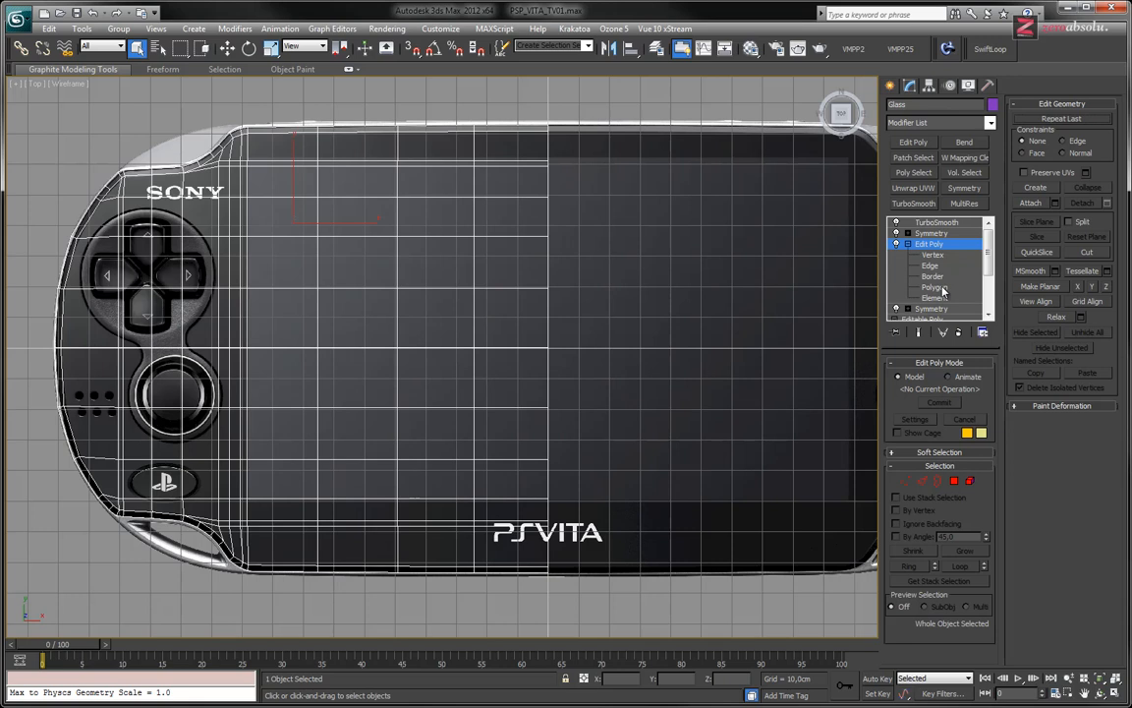
pyautogui.click(941, 288)
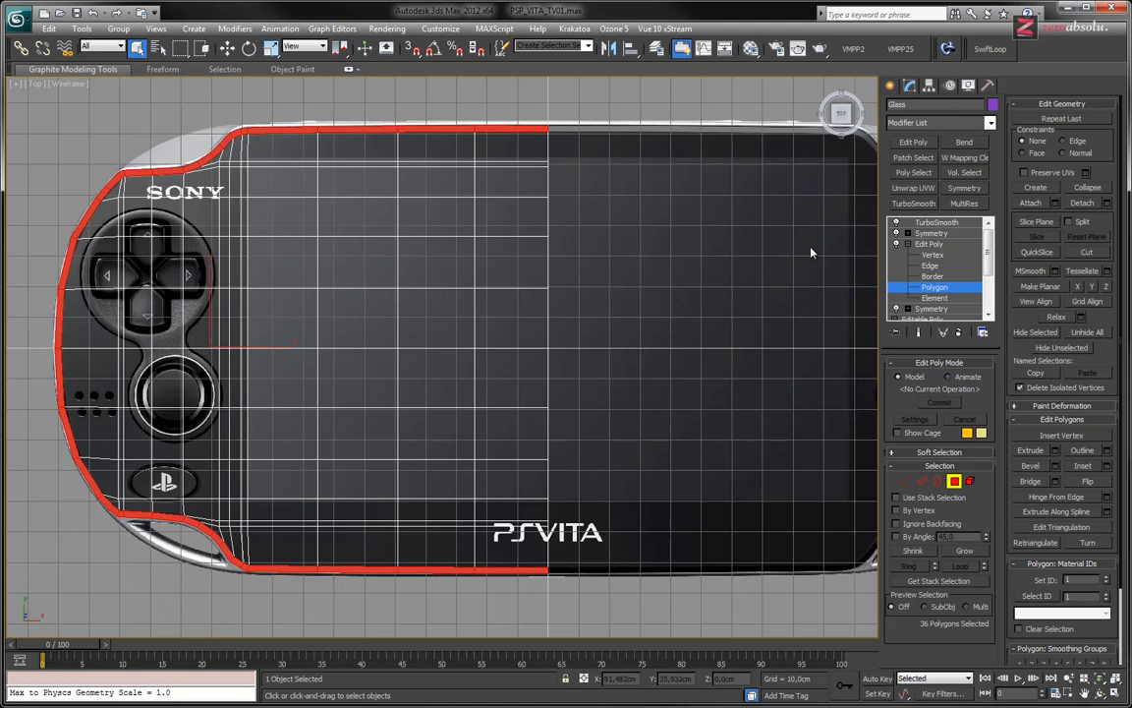
# - Select the thin border polygons one by one along the upper edge, from the symmetry centre toward the SONY corner
pyautogui.click(528, 129)
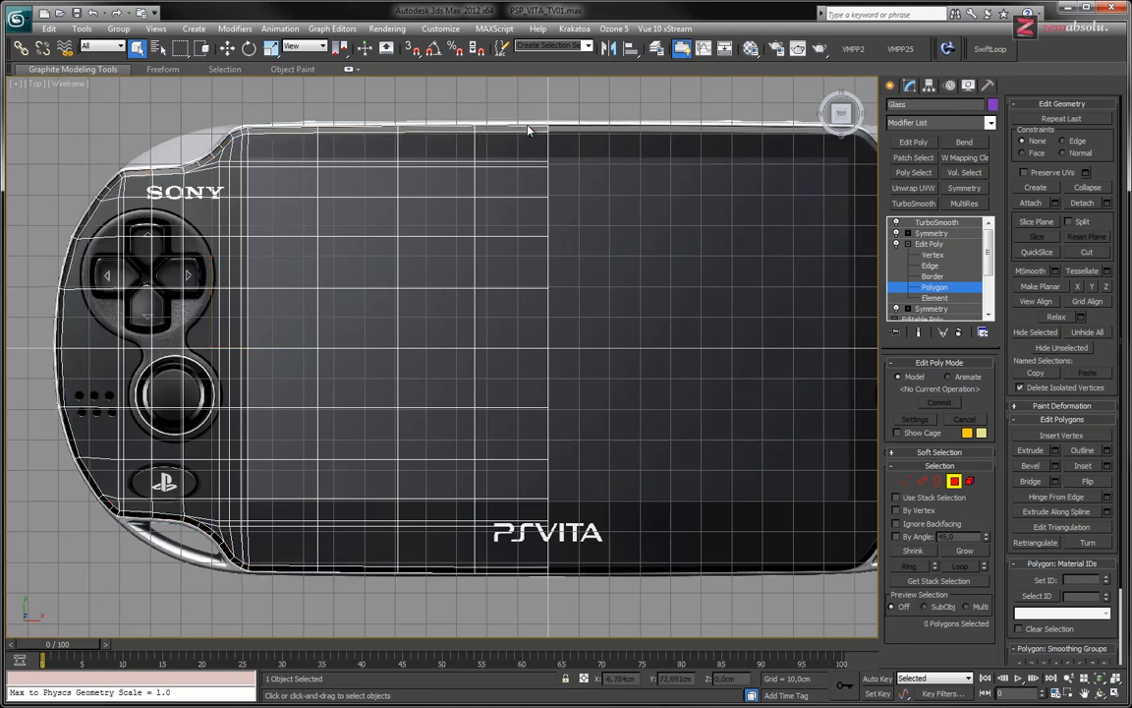
pyautogui.click(526, 129)
pyautogui.keyDown('ctrl'); pyautogui.click(432, 128); pyautogui.keyUp('ctrl')
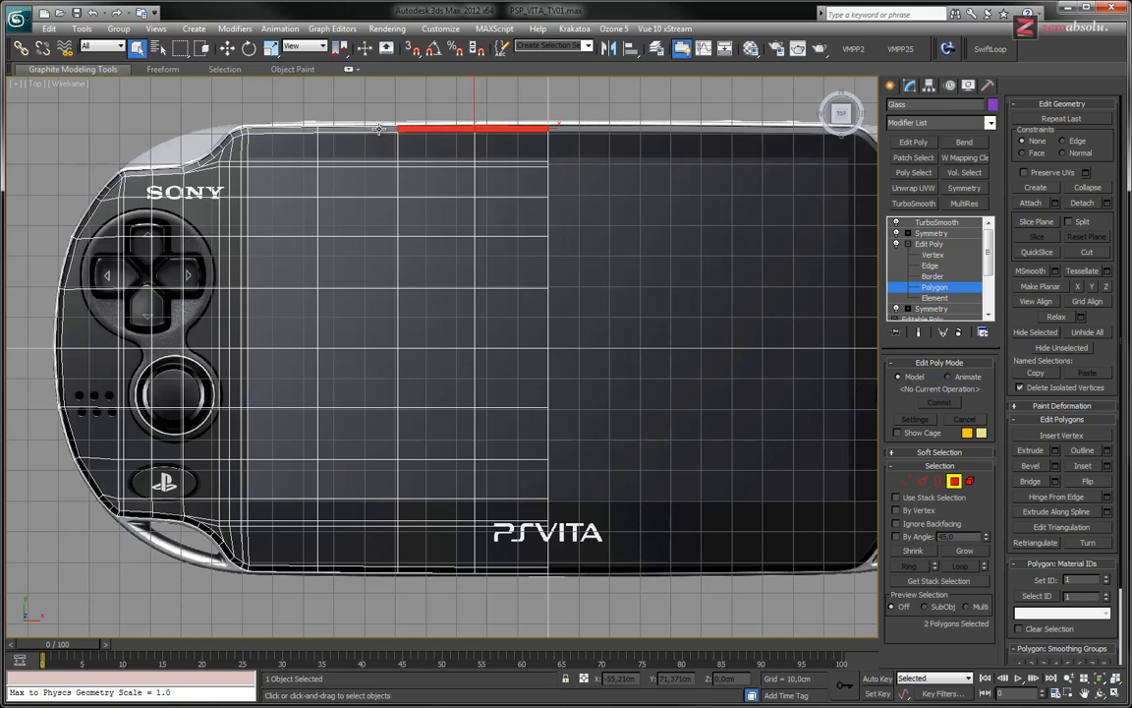
pyautogui.keyDown('ctrl'); pyautogui.click(356, 129); pyautogui.keyUp('ctrl')
pyautogui.keyDown('ctrl'); pyautogui.click(302, 129); pyautogui.keyUp('ctrl')
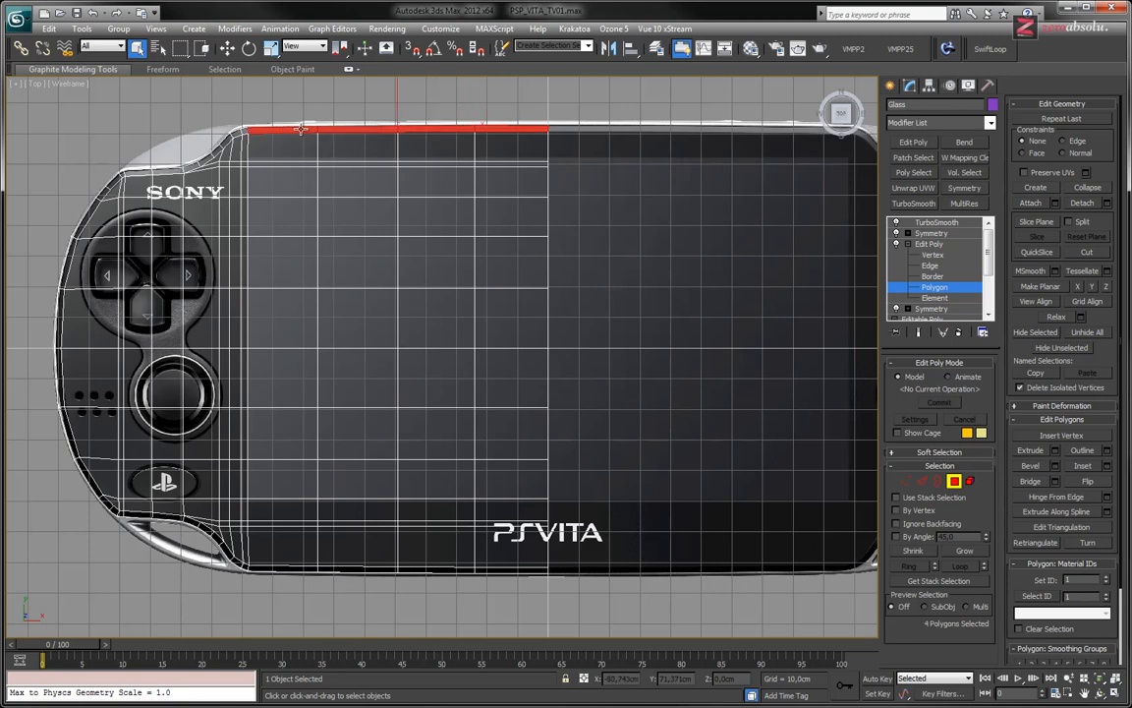
pyautogui.scroll(5, 318, 171)
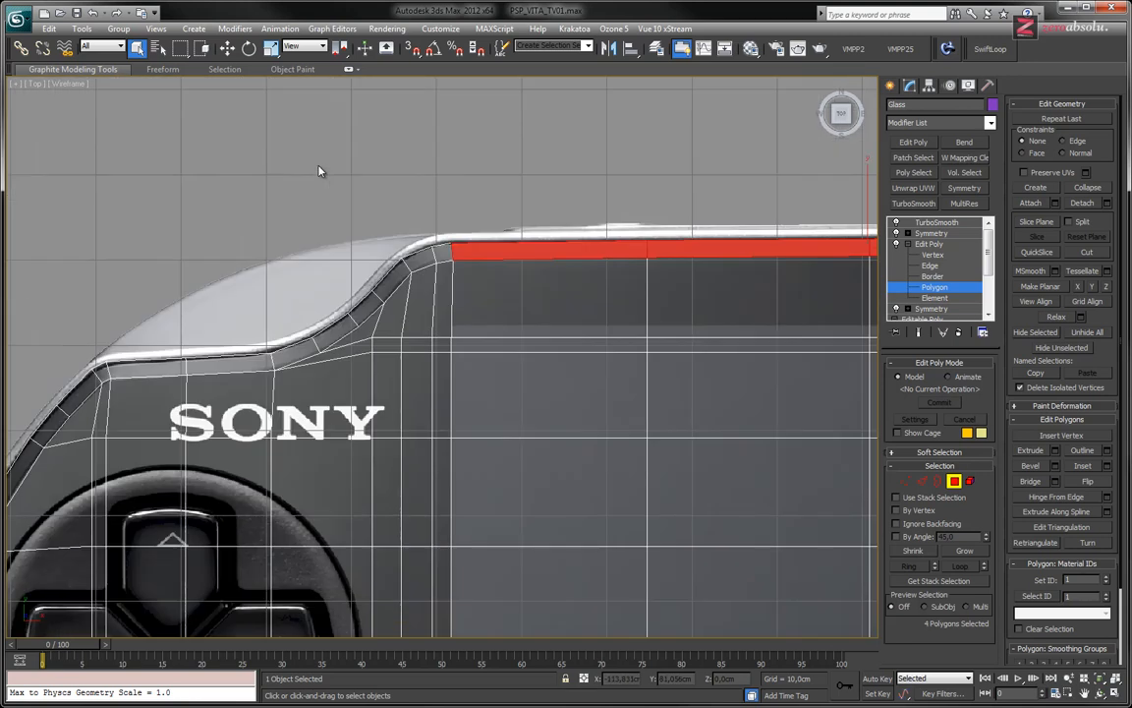
pyautogui.scroll(-3, 318, 171)
pyautogui.keyDown('ctrl'); pyautogui.click(406, 227); pyautogui.keyUp('ctrl')
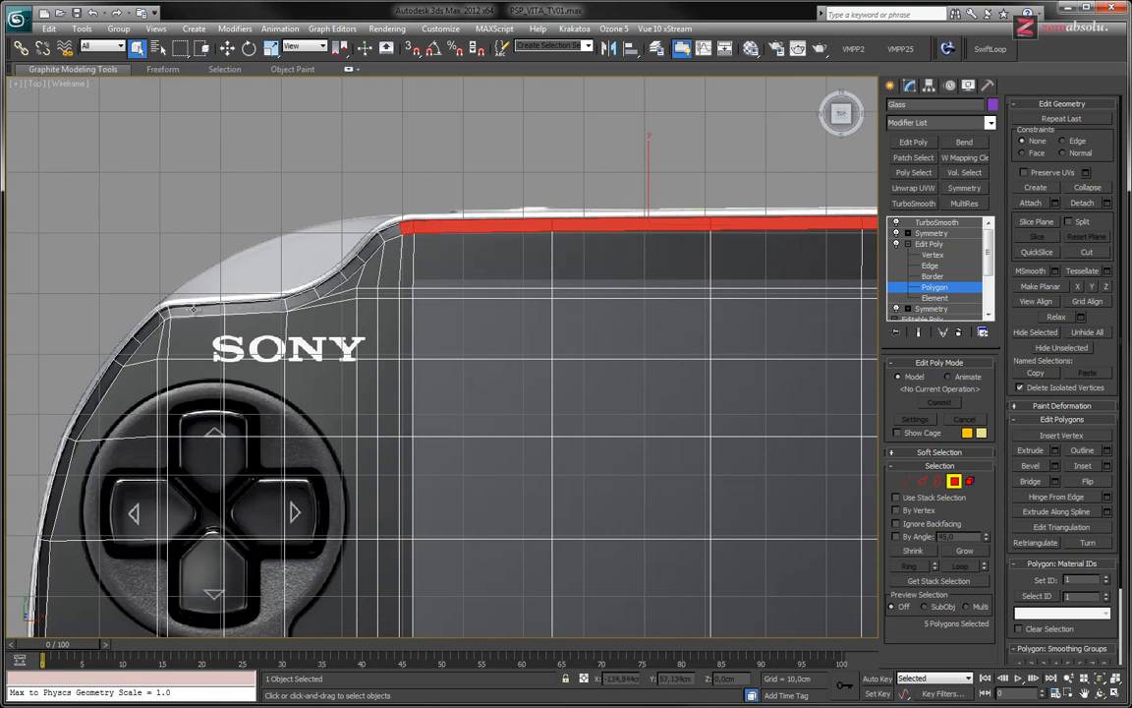
pyautogui.moveTo(281, 281); pyautogui.dragTo(361, 210, button='middle')
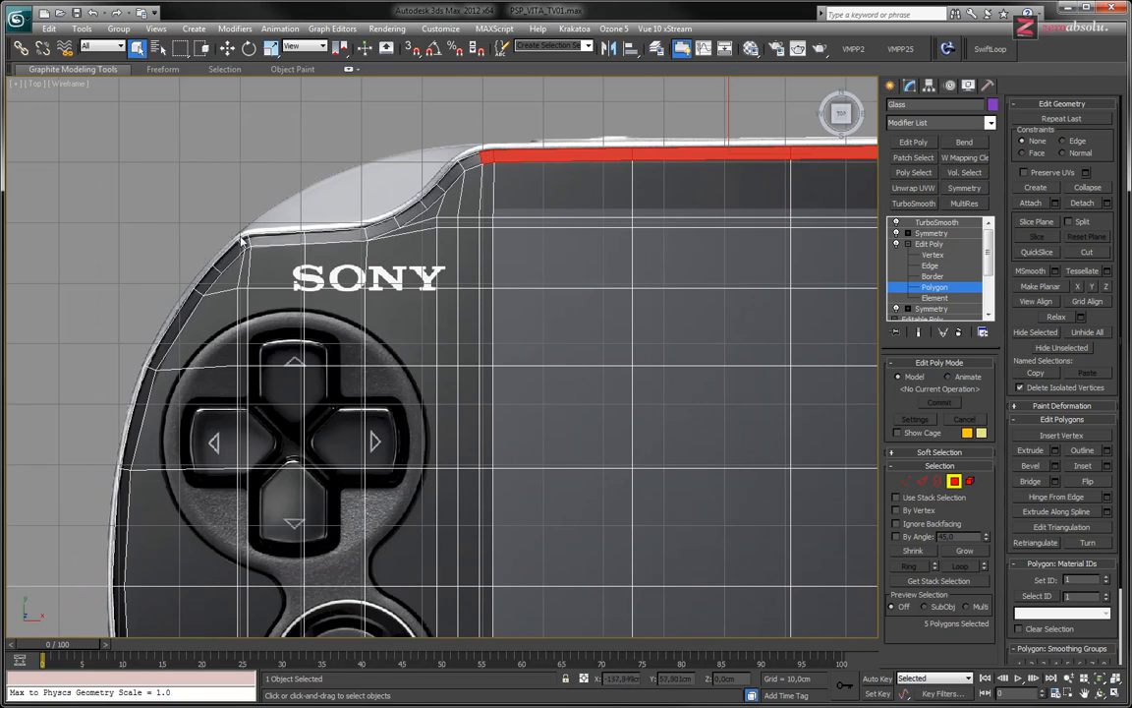
pyautogui.moveTo(754, 205); pyautogui.dragTo(411, 218, button='middle')
# - Select the entire loop of thin border polygons around the half glass panel, starting from the upper polygon beside the symmetry centre
pyautogui.click(675, 167)
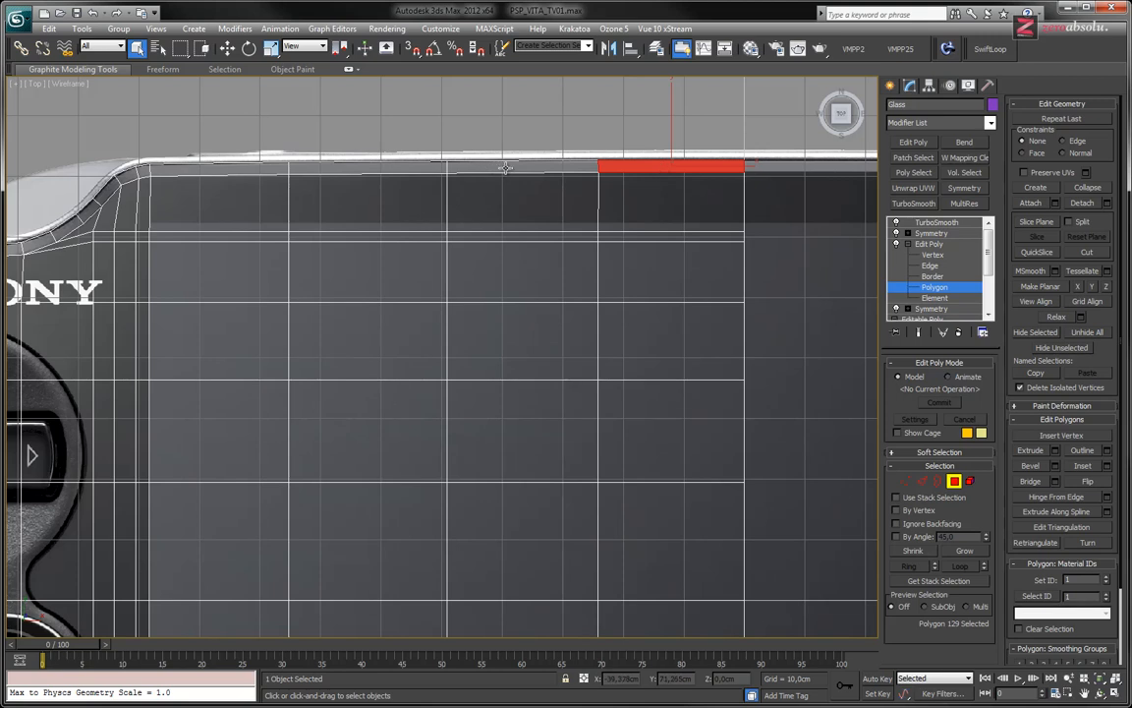
pyautogui.scroll(-3, 496, 183)
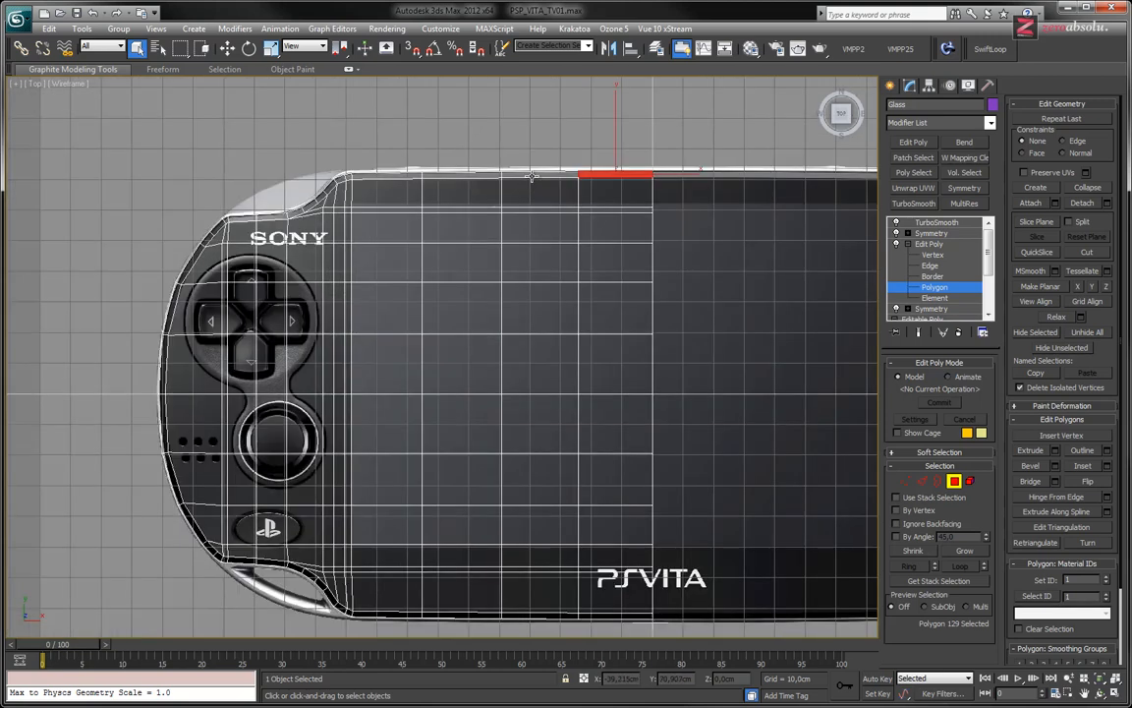
pyautogui.keyDown('shift'); pyautogui.click(532, 177); pyautogui.keyUp('shift')
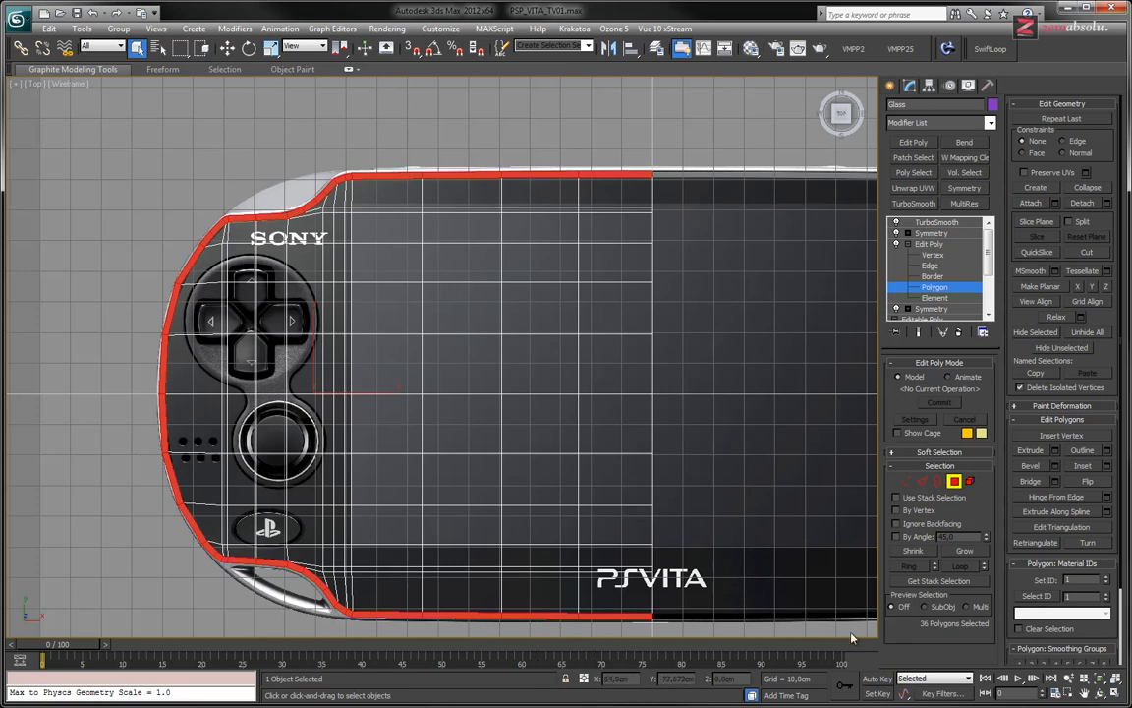
pyautogui.moveTo(442, 248); pyautogui.dragTo(444, 202, button='middle')
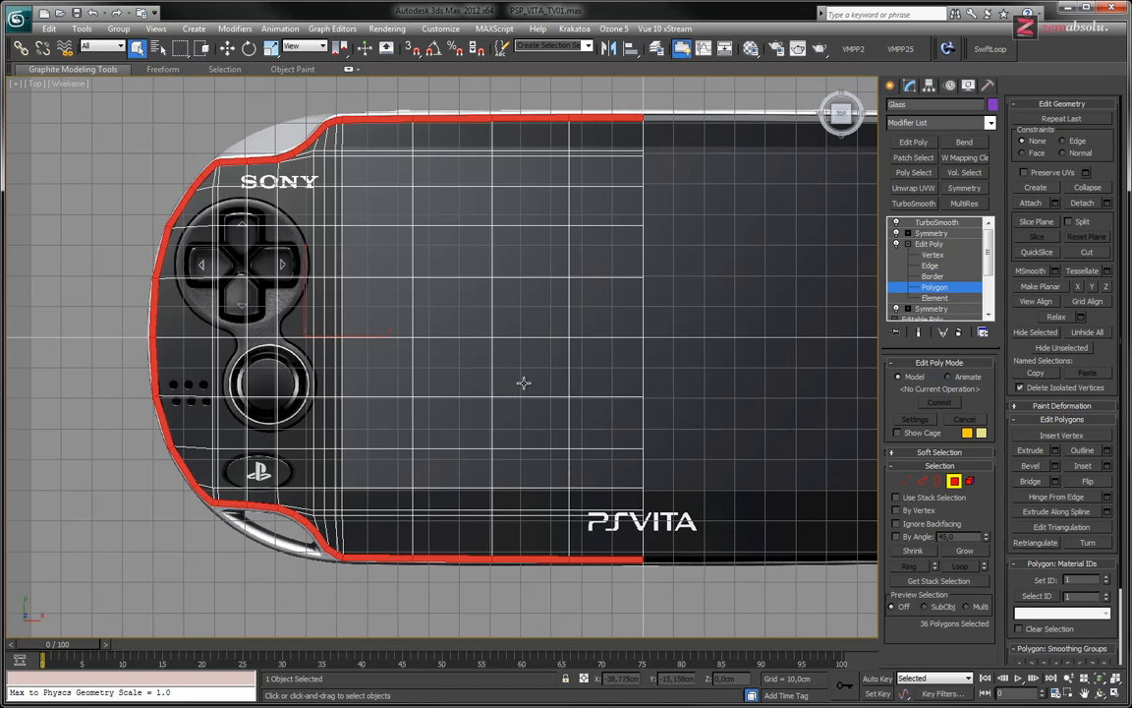
pyautogui.keyDown('alt'); pyautogui.moveTo(450, 378); pyautogui.dragTo(464, 335, button='middle'); pyautogui.keyUp('alt')
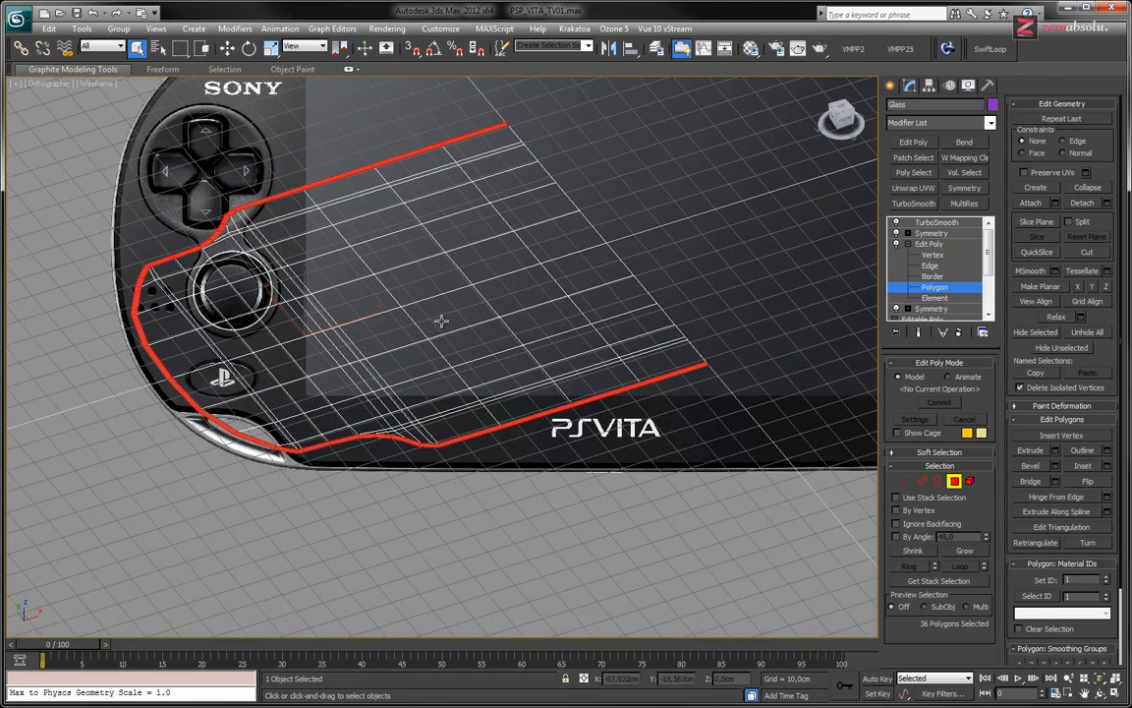
# - Clone the selected border polygons about 3.31 cm upward along Z into a separate object named Contour
pyautogui.click(227, 52)
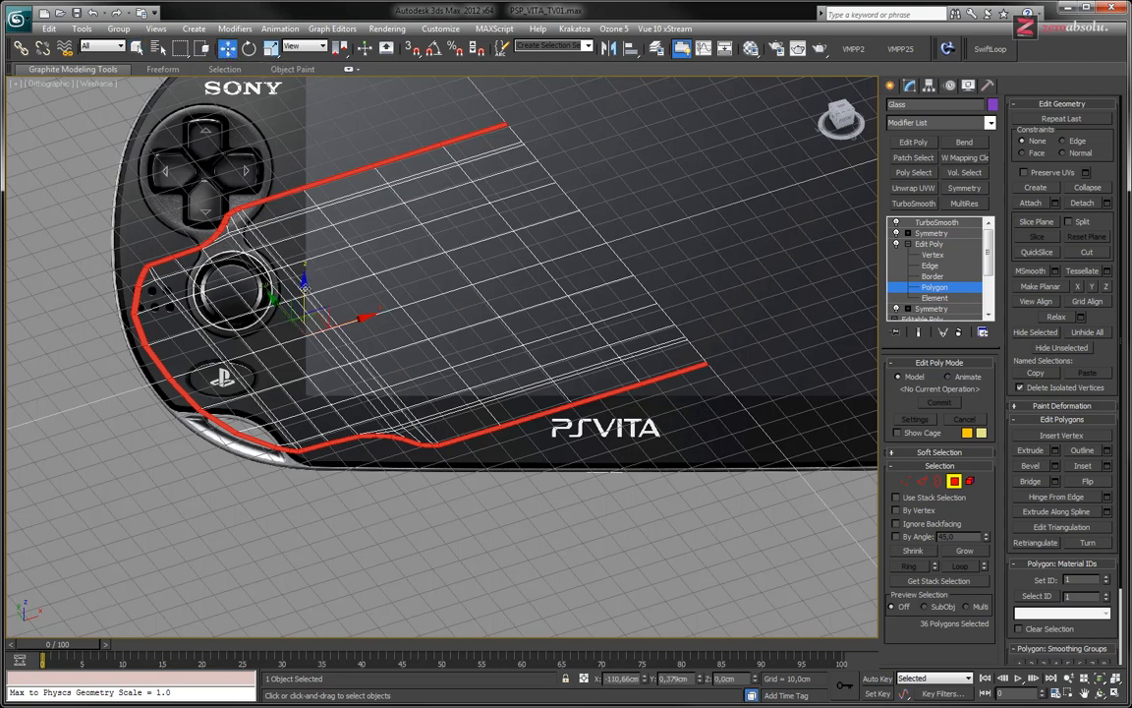
pyautogui.moveTo(312, 287)
pyautogui.keyDown('shift'); pyautogui.mouseDown()
pyautogui.moveTo(314, 314)
pyautogui.moveTo(321, 276)
pyautogui.mouseUp(); pyautogui.keyUp('shift')
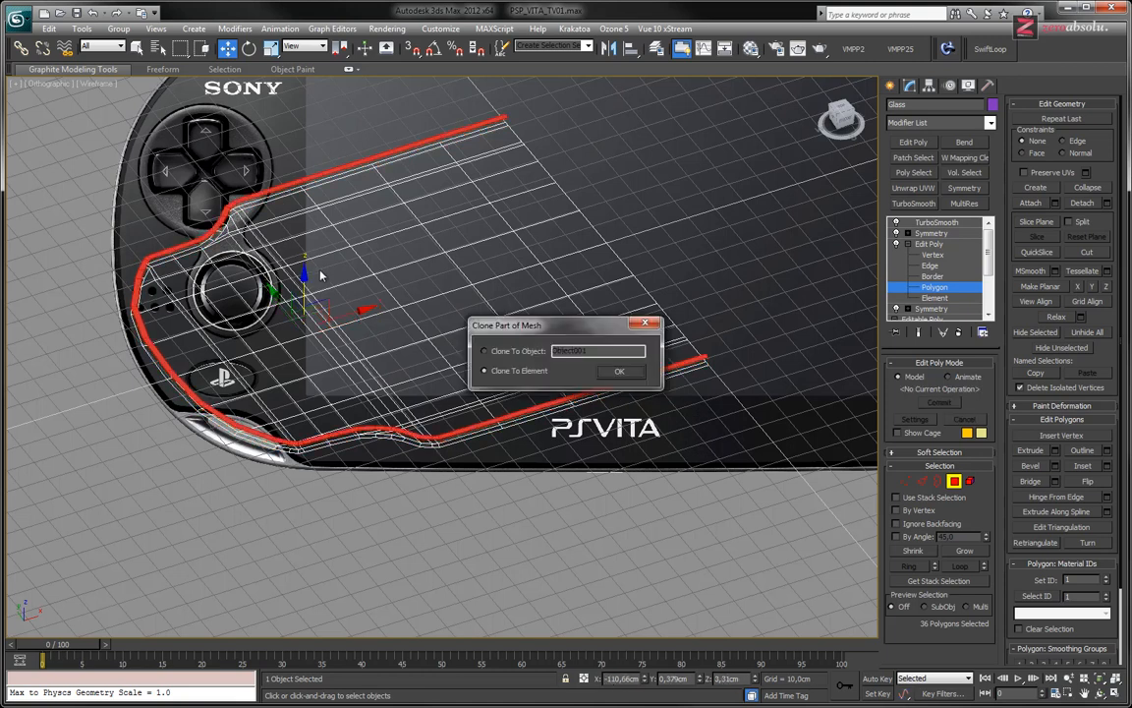
pyautogui.click(498, 352)
pyautogui.doubleClick(551, 351)
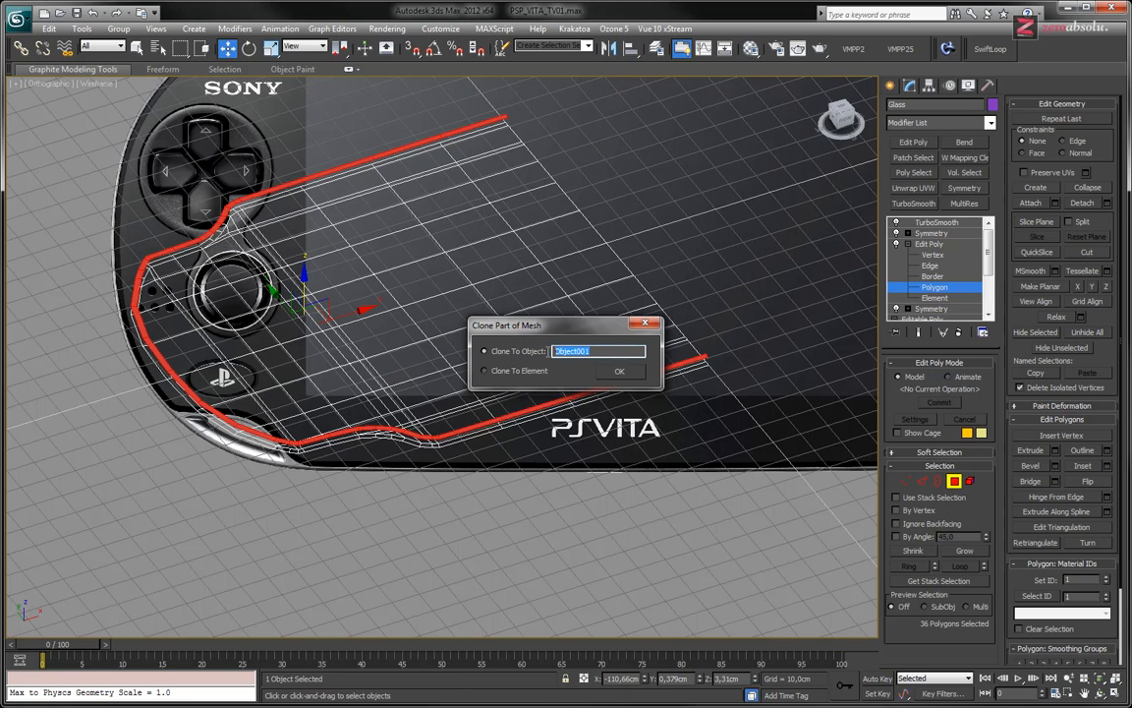
pyautogui.write('Screen')
pyautogui.press('Return')
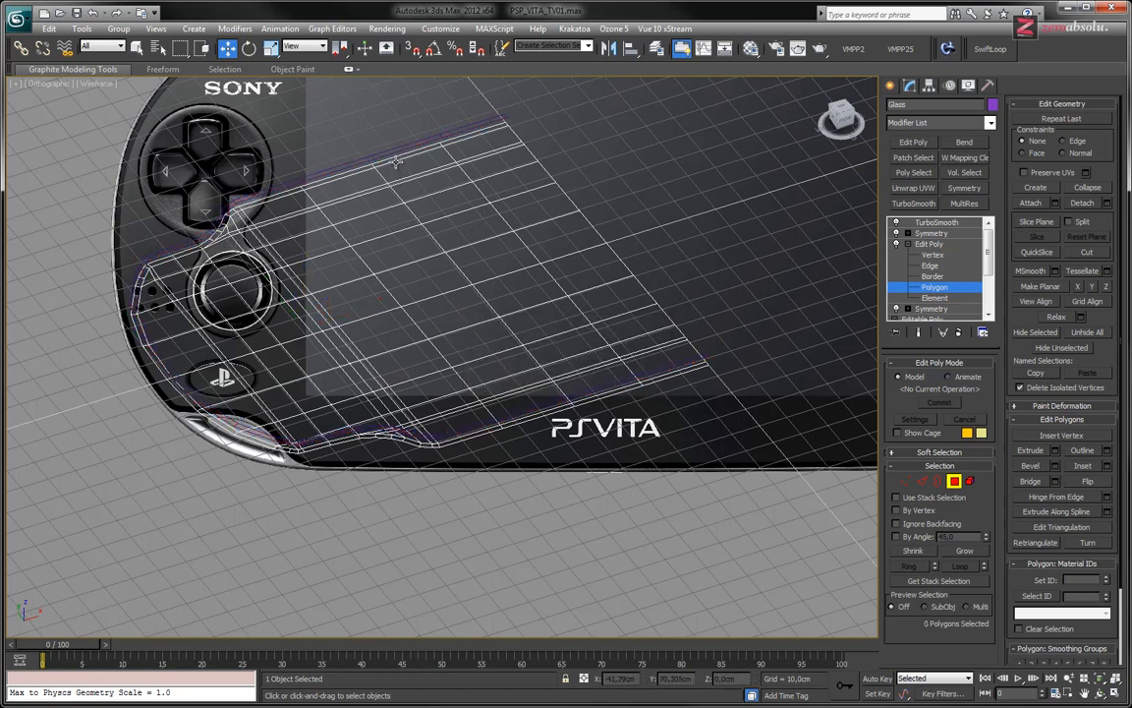
# - Leave the Glass object's Polygon level and select the cloned Contour strip
pyautogui.click(907, 245)
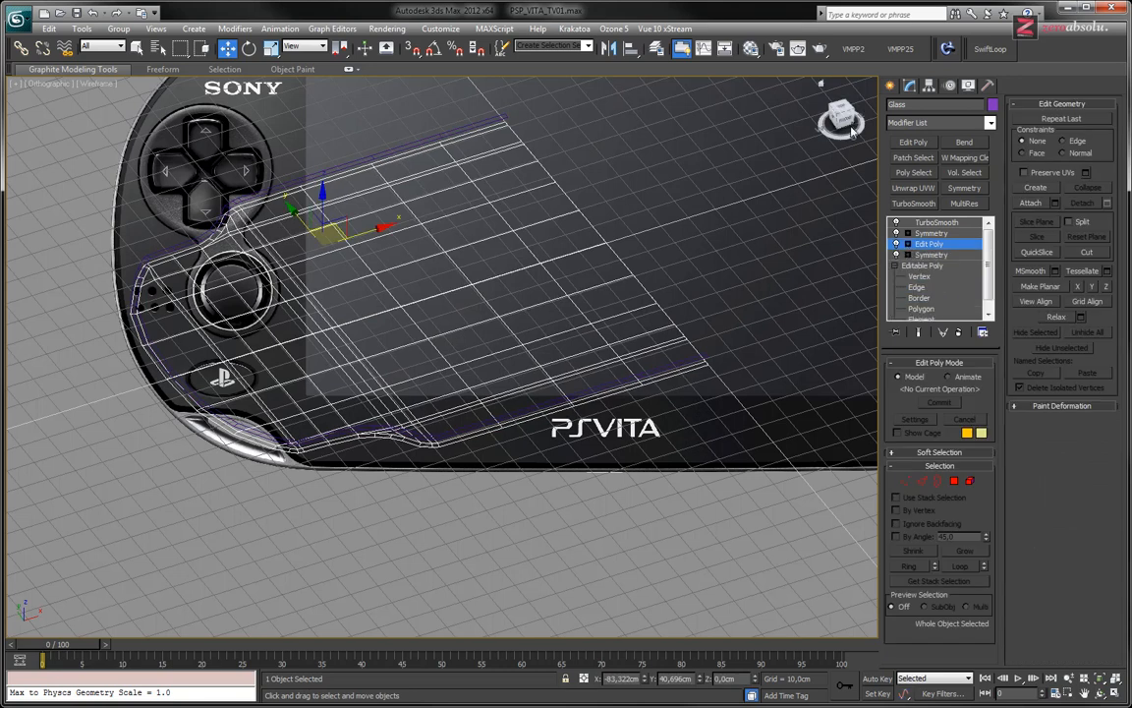
pyautogui.doubleClick(917, 105)
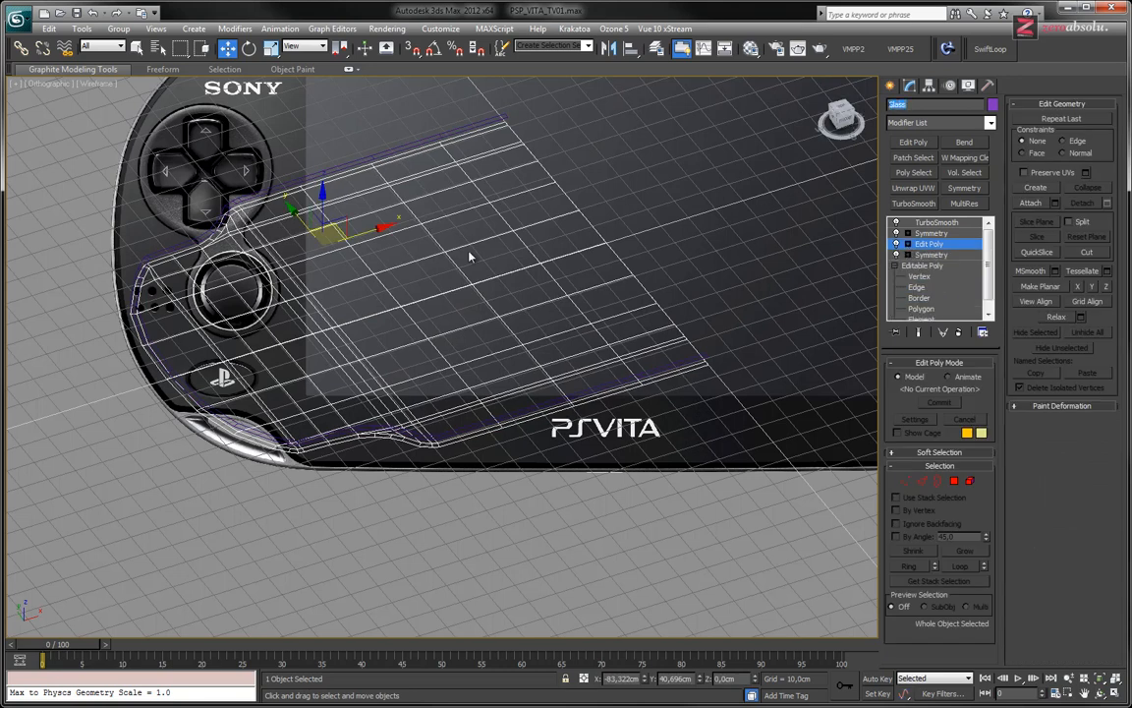
pyautogui.click(337, 167)
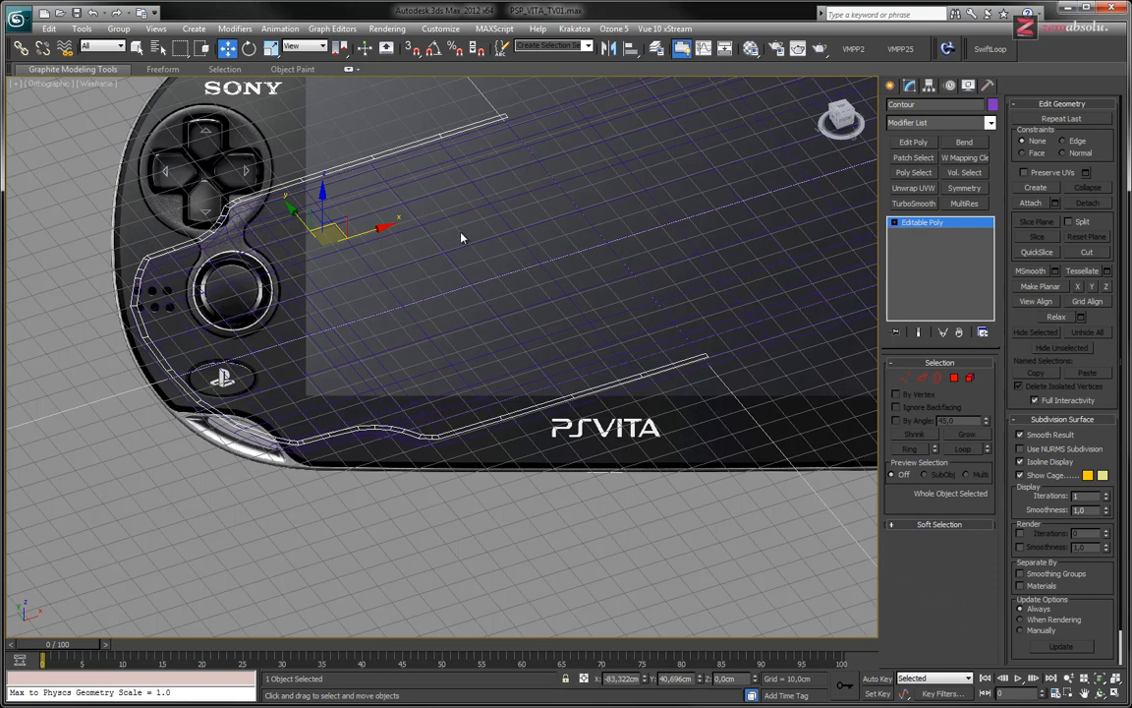
pyautogui.moveTo(462, 238)
pyautogui.keyDown('alt'); pyautogui.mouseDown(button='middle')
pyautogui.moveTo(462, 270)
pyautogui.moveTo(437, 269)
pyautogui.moveTo(452, 254)
pyautogui.mouseUp(button='middle'); pyautogui.keyUp('alt')
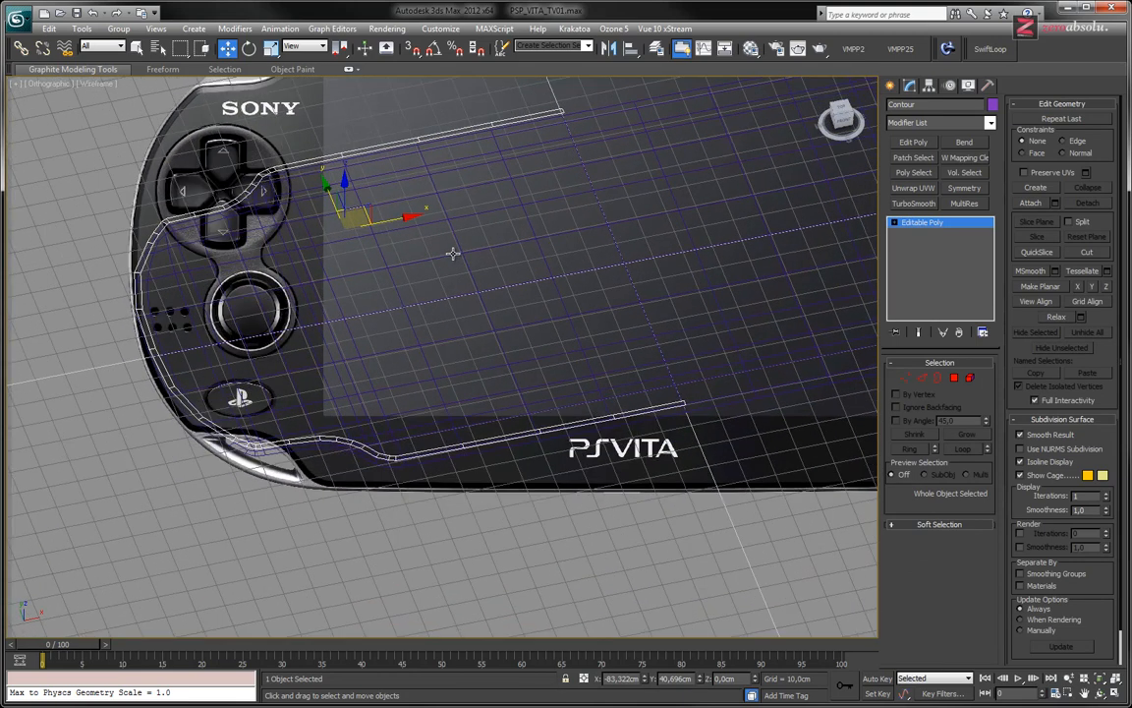
# - Show the Contour object shaded in the top view and change its object color to teal green
pyautogui.press('t')
pyautogui.scroll(8, 432, 251)
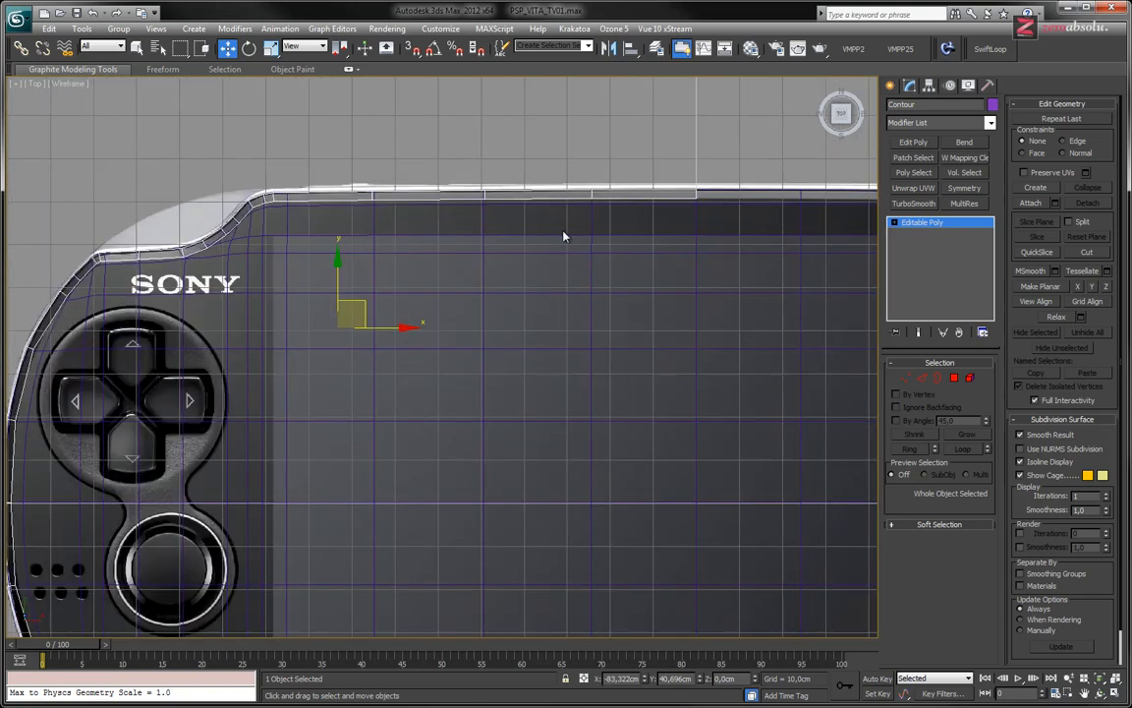
pyautogui.moveTo(563, 235); pyautogui.dragTo(510, 265, button='middle')
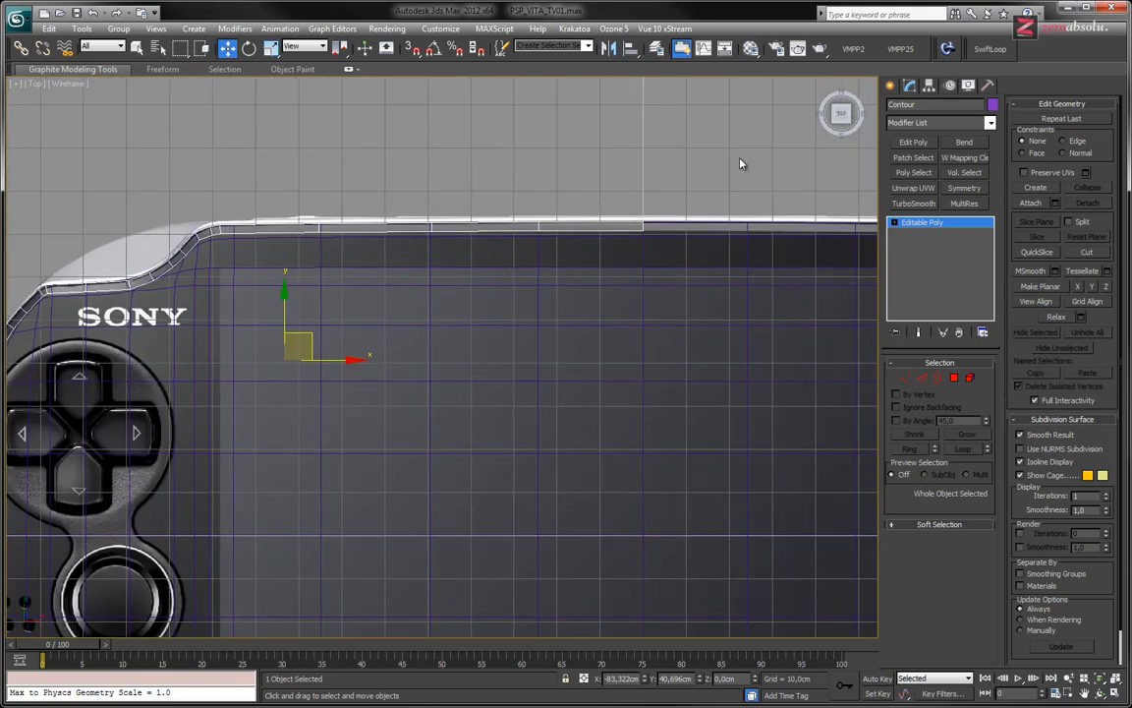
pyautogui.press('F3')
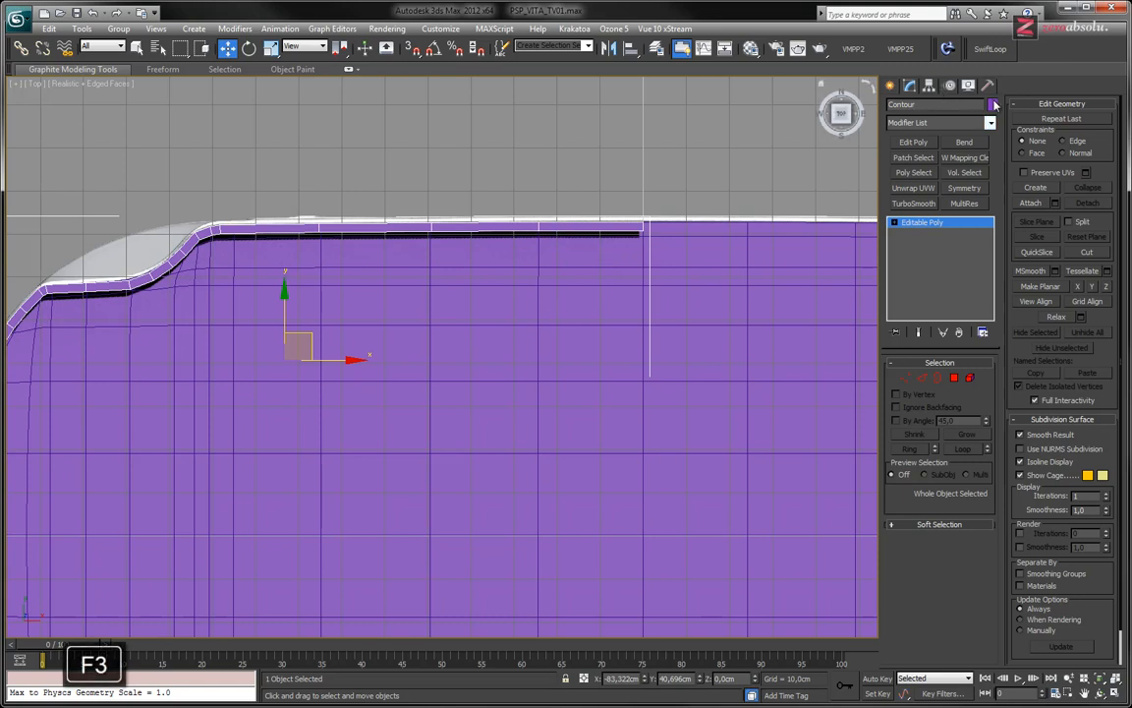
pyautogui.click(992, 105)
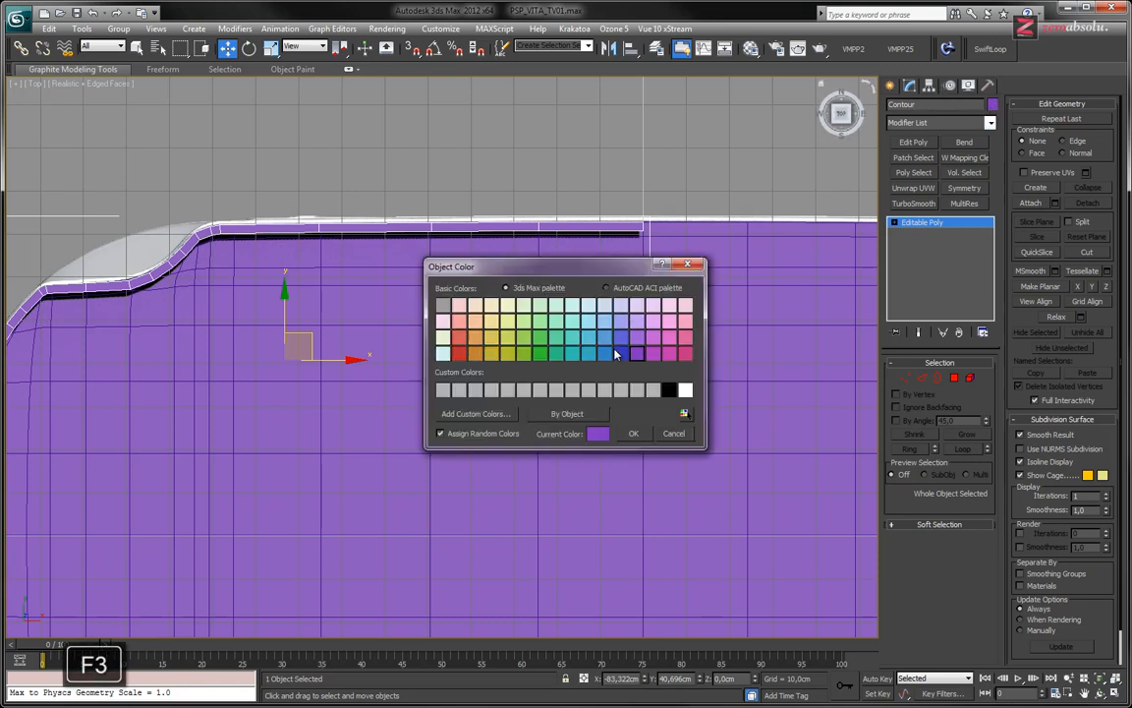
pyautogui.click(556, 353)
pyautogui.click(634, 434)
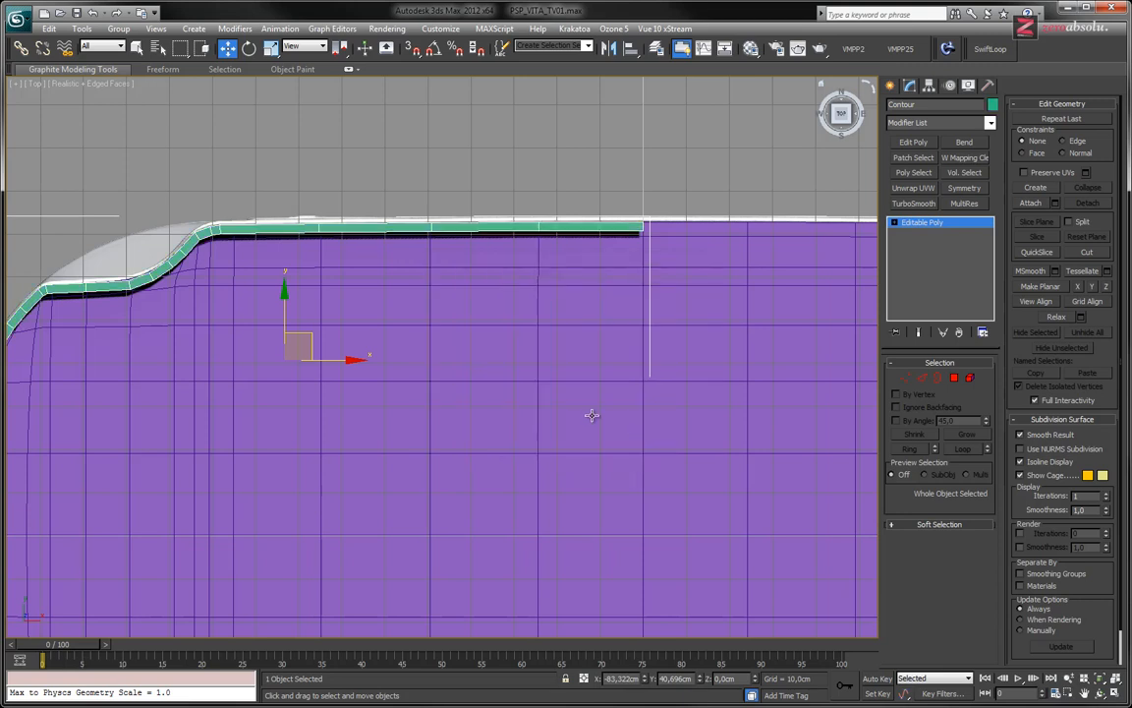
# - At Vertex level, select the 12 vertices of the Contour's straight upper edge and move them outward along Y over the metal rim
pyautogui.moveTo(425, 305); pyautogui.dragTo(579, 286, button='middle')
pyautogui.moveTo(510, 278); pyautogui.dragTo(516, 288, button='middle')
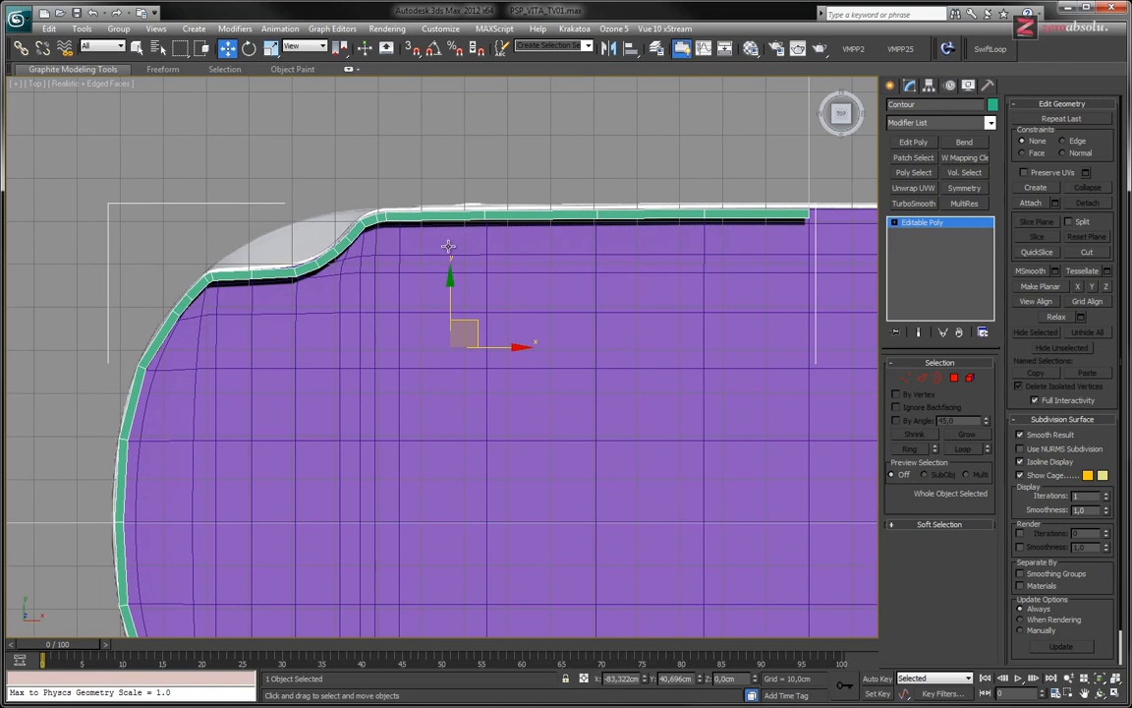
pyautogui.click(893, 223)
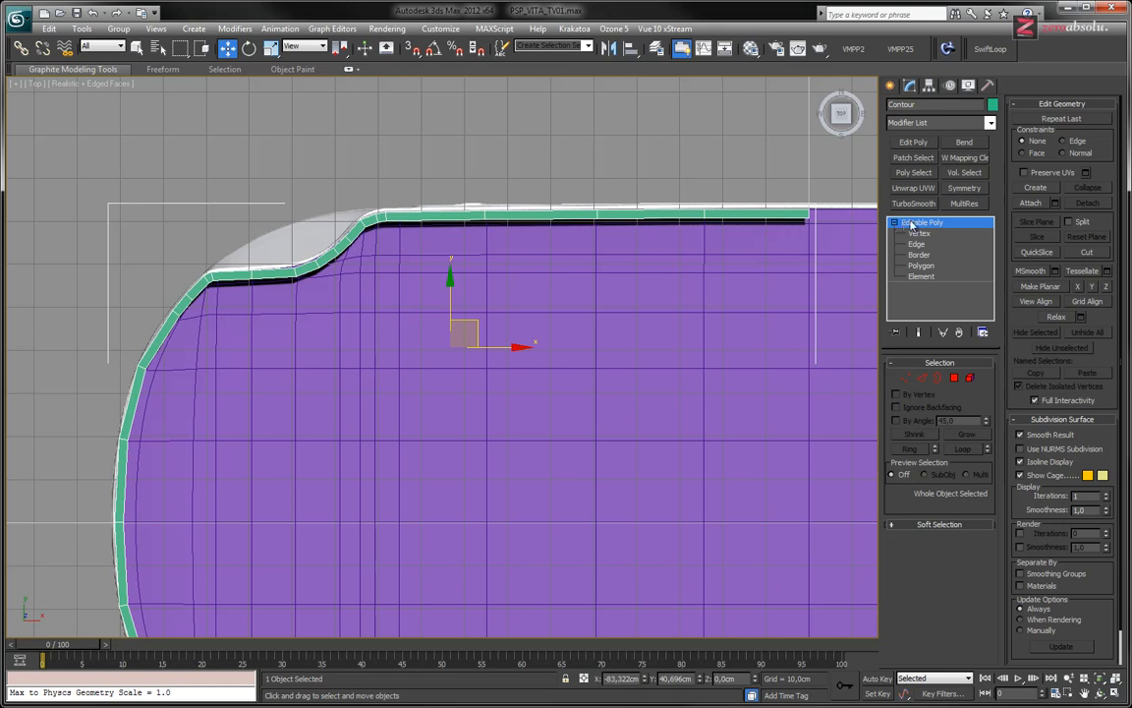
pyautogui.click(918, 234)
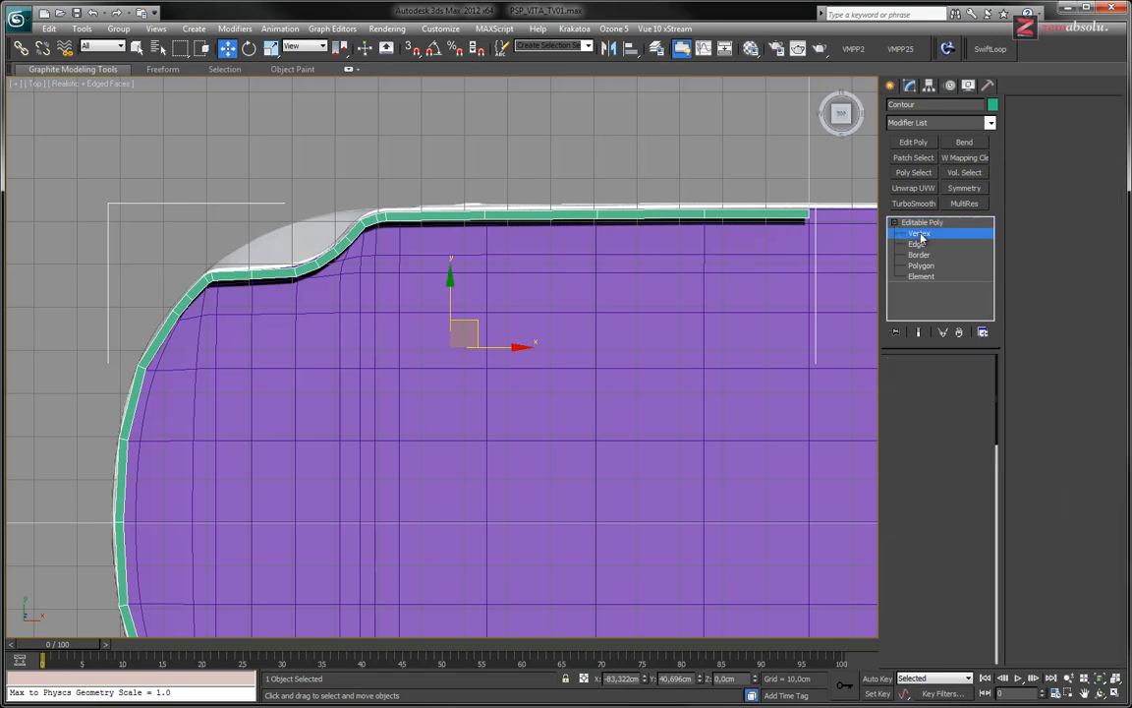
pyautogui.moveTo(642, 275); pyautogui.dragTo(494, 296, button='middle')
pyautogui.scroll(2, 515, 249)
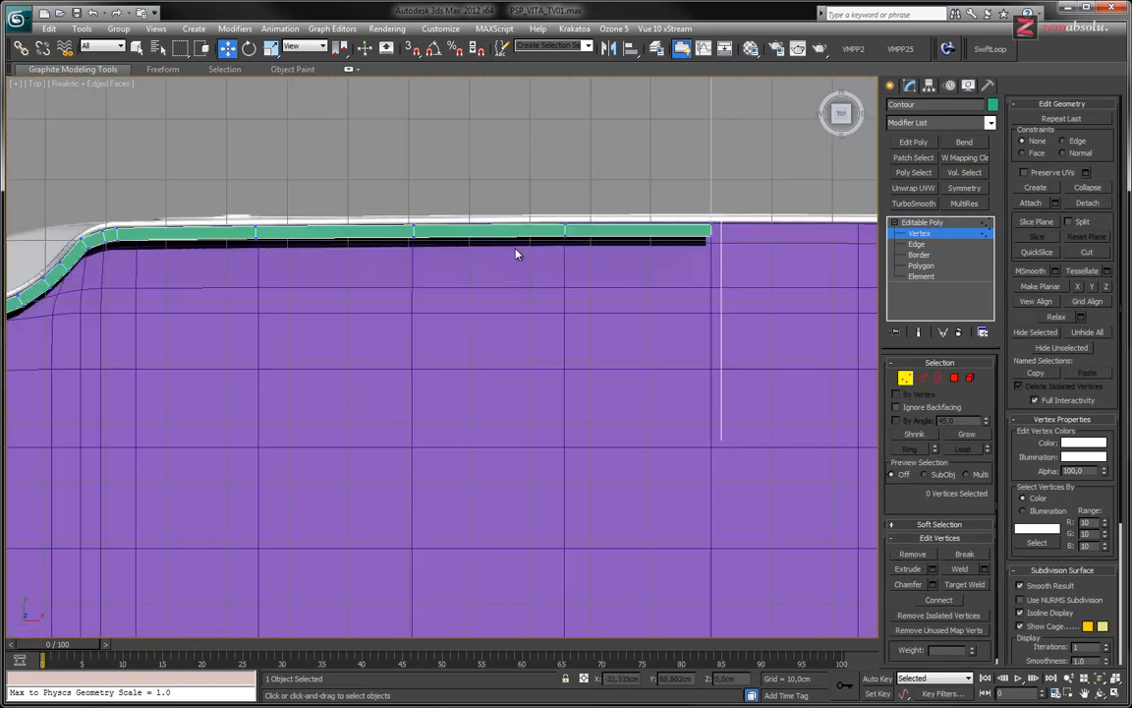
pyautogui.moveTo(514, 250); pyautogui.dragTo(591, 274, button='middle')
pyautogui.scroll(-1, 580, 263)
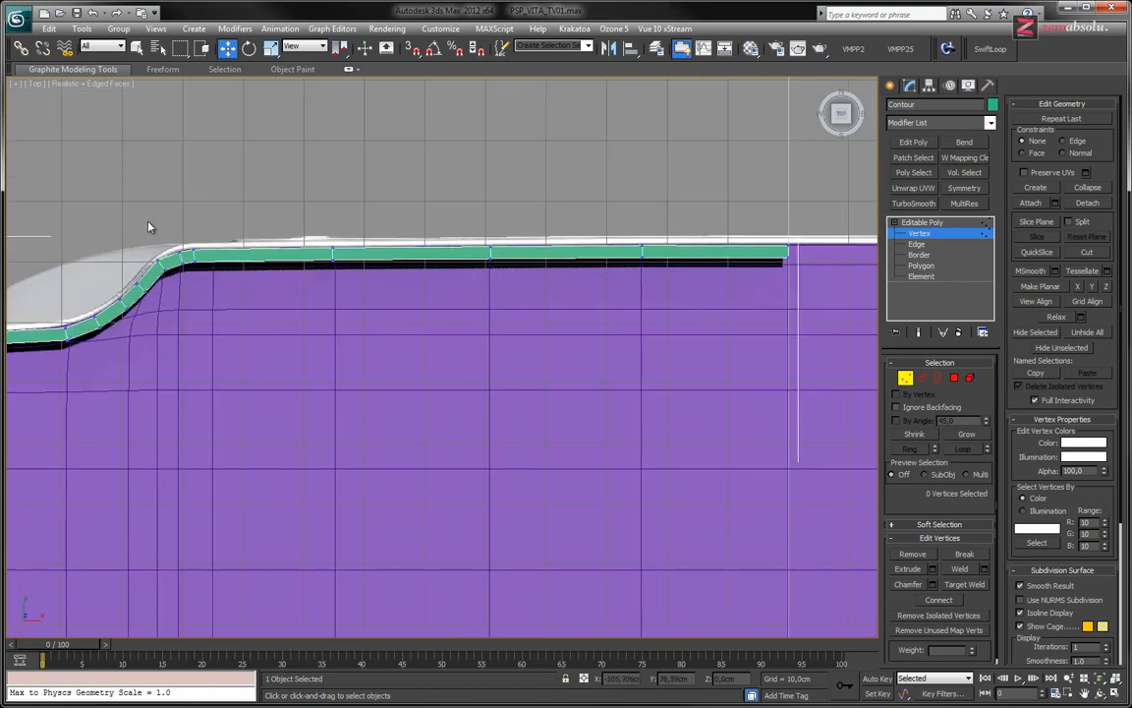
pyautogui.moveTo(173, 238); pyautogui.dragTo(703, 271)
pyautogui.moveTo(438, 218); pyautogui.dragTo(440, 205)
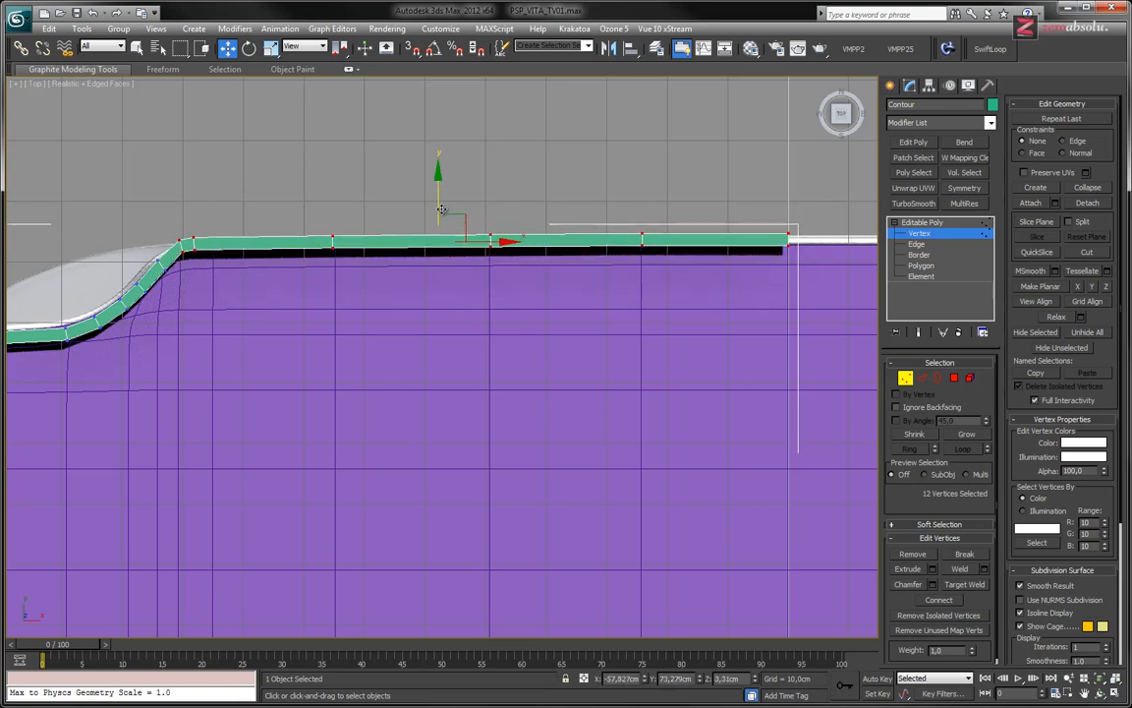
# - Compare the moved Contour strip with the reference rim and the Glass mesh in wireframe and shaded display
pyautogui.scroll(2, 473, 254)
pyautogui.scroll(-2, 473, 254)
pyautogui.press('F3')
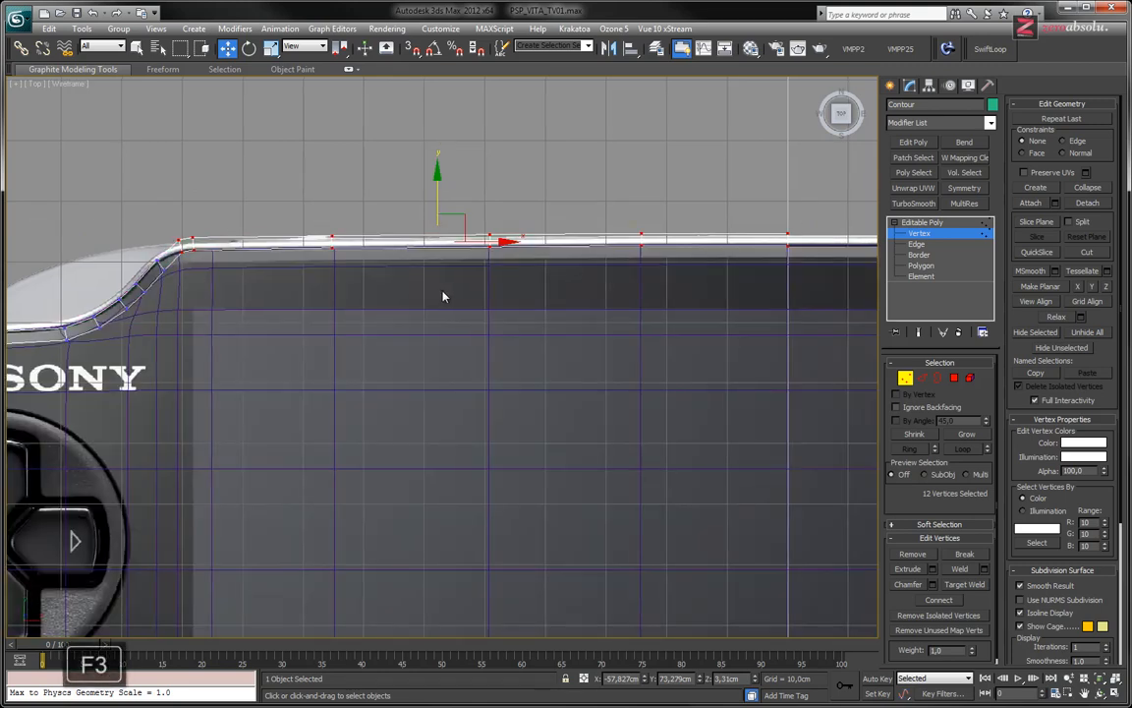
pyautogui.moveTo(398, 261); pyautogui.dragTo(382, 278, button='middle')
pyautogui.scroll(3, 658, 270)
pyautogui.scroll(-3, 658, 270)
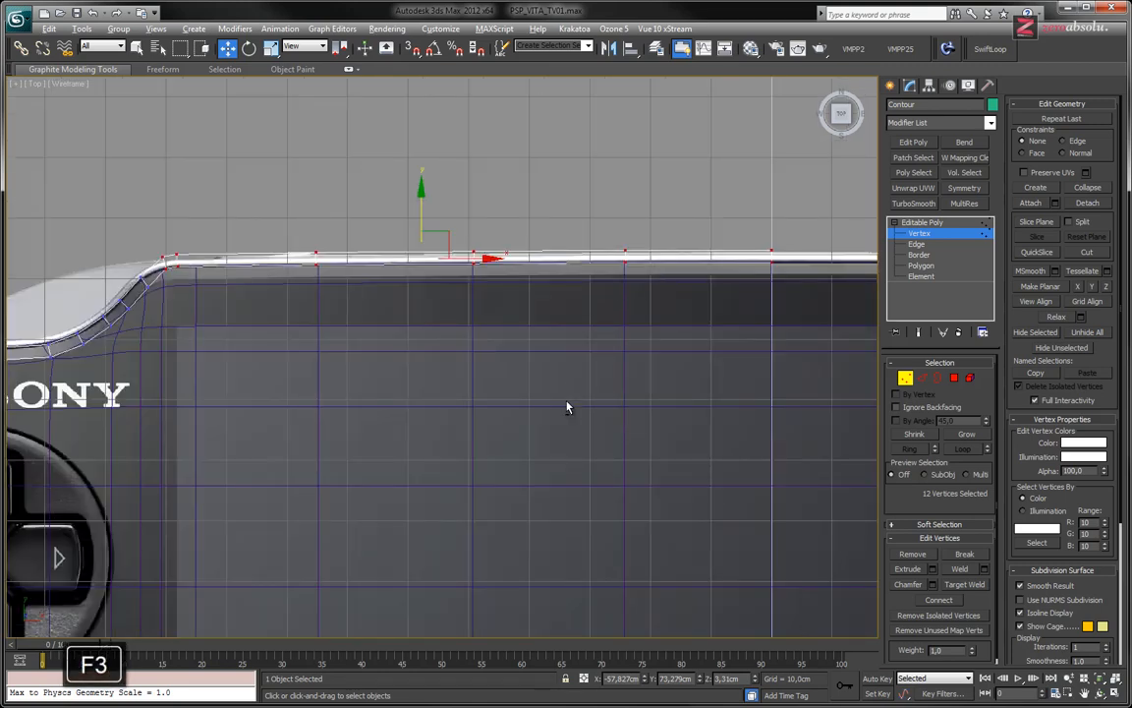
pyautogui.keyDown('alt'); pyautogui.moveTo(566, 407); pyautogui.dragTo(568, 289, button='middle'); pyautogui.keyUp('alt')
pyautogui.press('F3')
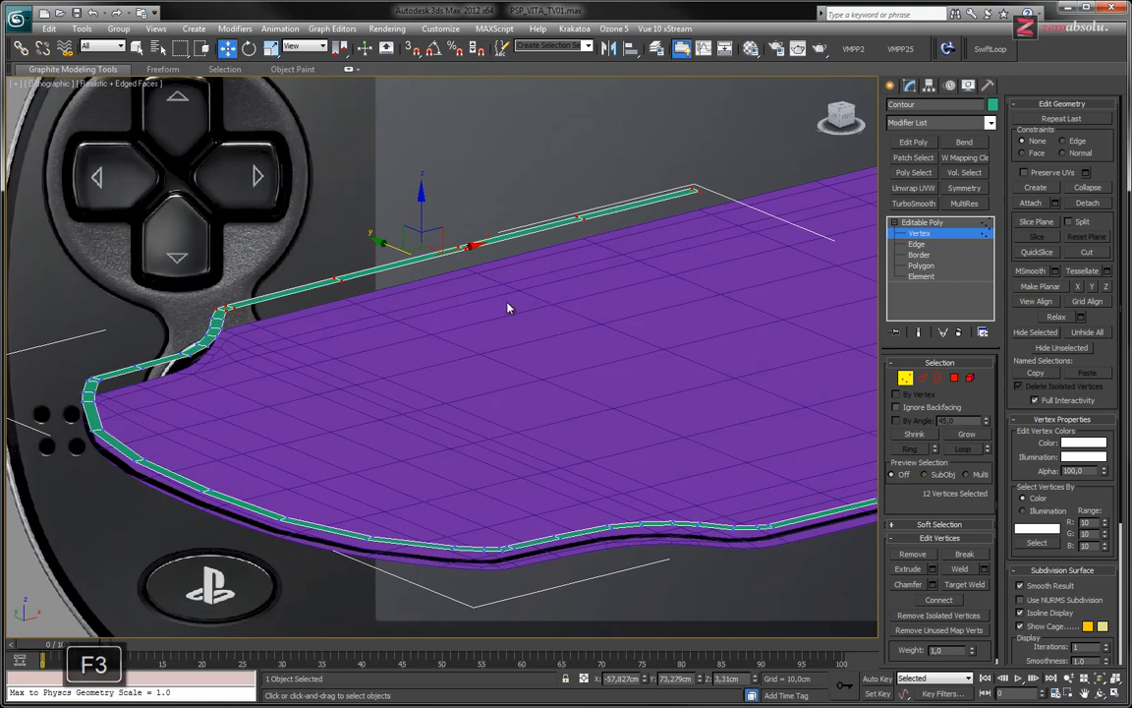
pyautogui.moveTo(553, 306)
pyautogui.keyDown('alt'); pyautogui.mouseDown(button='middle')
pyautogui.moveTo(558, 314)
pyautogui.moveTo(515, 323)
pyautogui.moveTo(521, 330)
pyautogui.moveTo(422, 273)
pyautogui.moveTo(498, 273)
pyautogui.mouseUp(button='middle'); pyautogui.keyUp('alt')
# - In the wireframe top view, nudge the 12 selected Contour vertices along Y to fit the strip's inner edge to the metal rim
pyautogui.press('t')
pyautogui.scroll(5, 488, 265)
pyautogui.press('F3')
pyautogui.scroll(4, 517, 265)
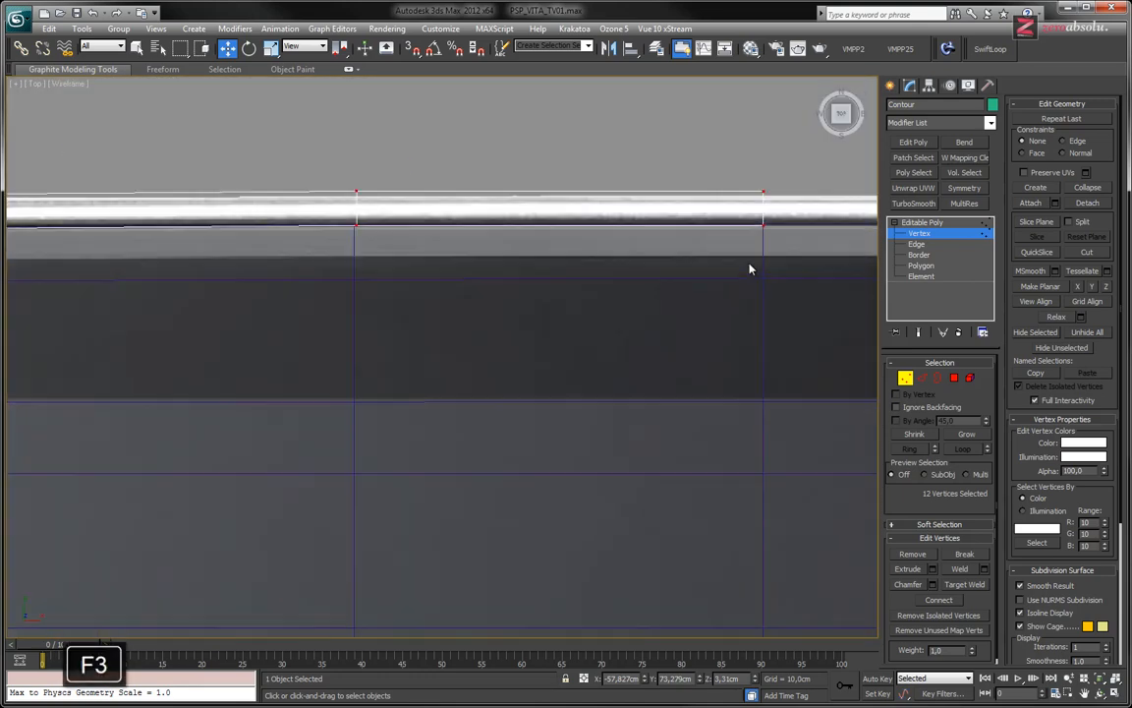
pyautogui.moveTo(764, 222); pyautogui.dragTo(763, 225)
pyautogui.moveTo(209, 244); pyautogui.dragTo(656, 271, button='middle')
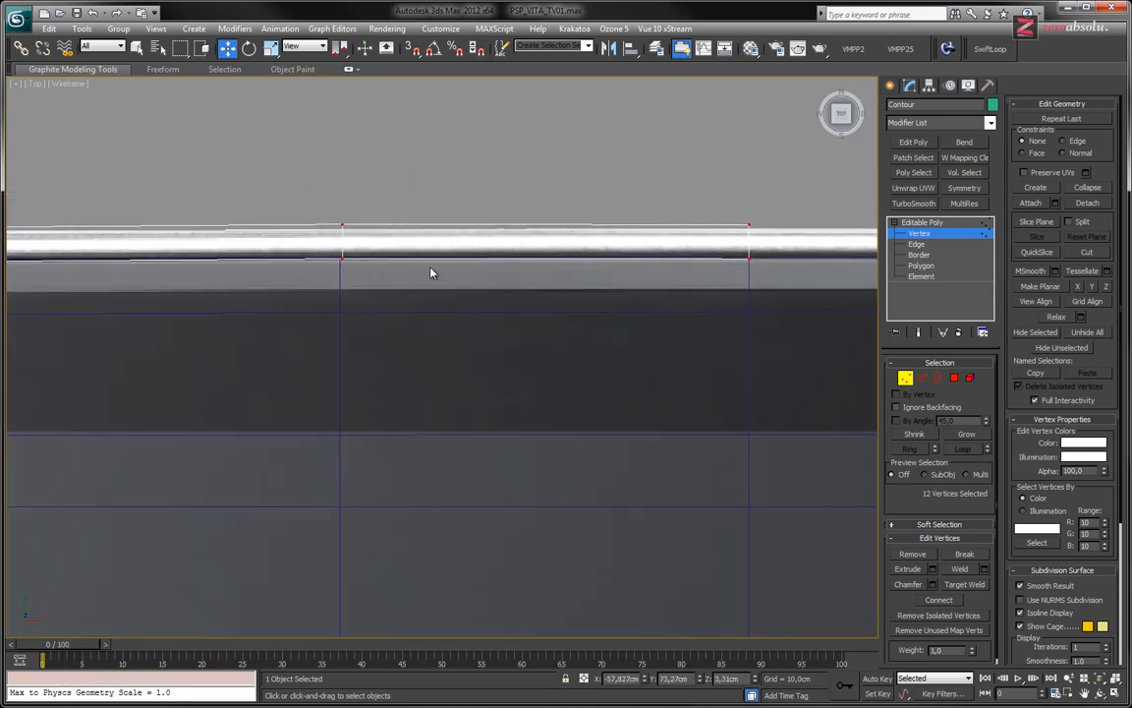
# - Raise the two outer Contour vertices nearest the symmetry centre above the metal rim, to about 75.18 cm in Y
pyautogui.moveTo(773, 206); pyautogui.dragTo(335, 222)
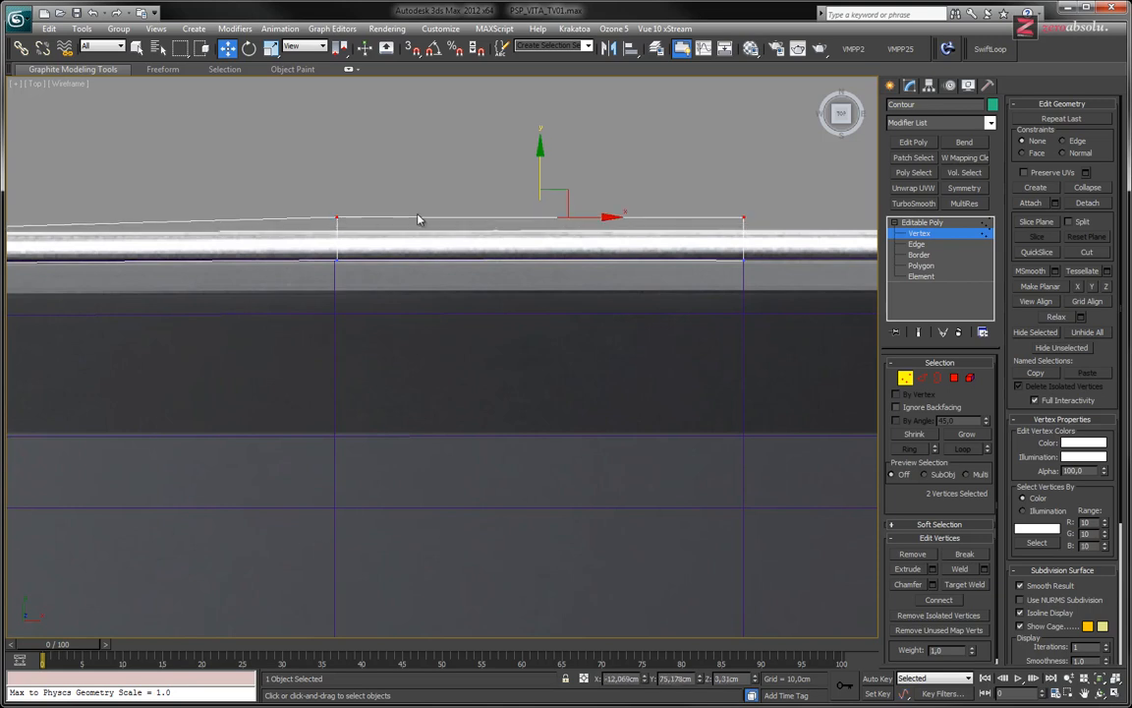
pyautogui.scroll(2, 450, 222)
pyautogui.moveTo(508, 238); pyautogui.dragTo(454, 246, button='middle')
pyautogui.click(340, 245)
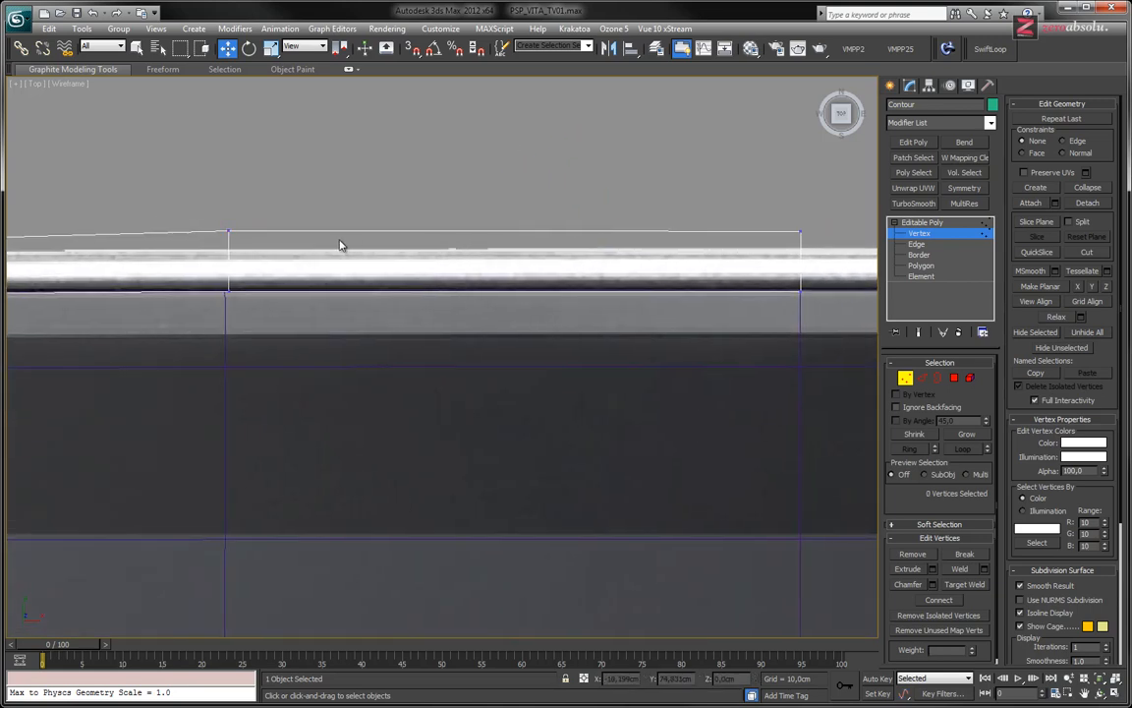
pyautogui.scroll(-4, 434, 233)
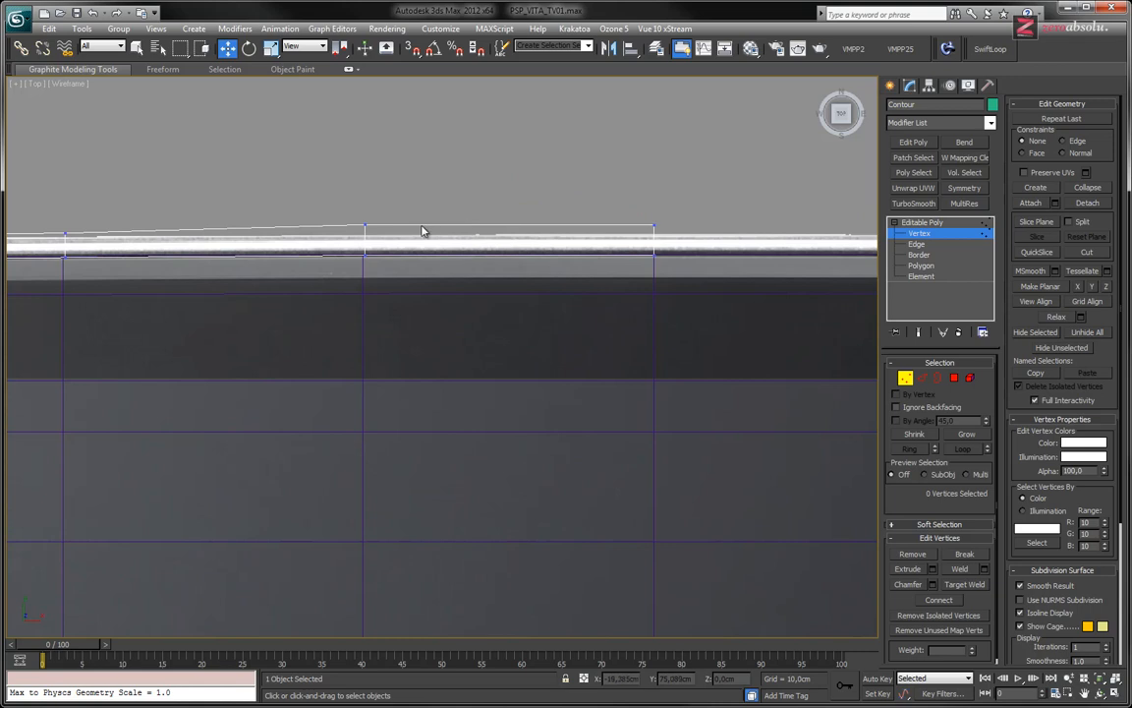
pyautogui.scroll(4, 462, 231)
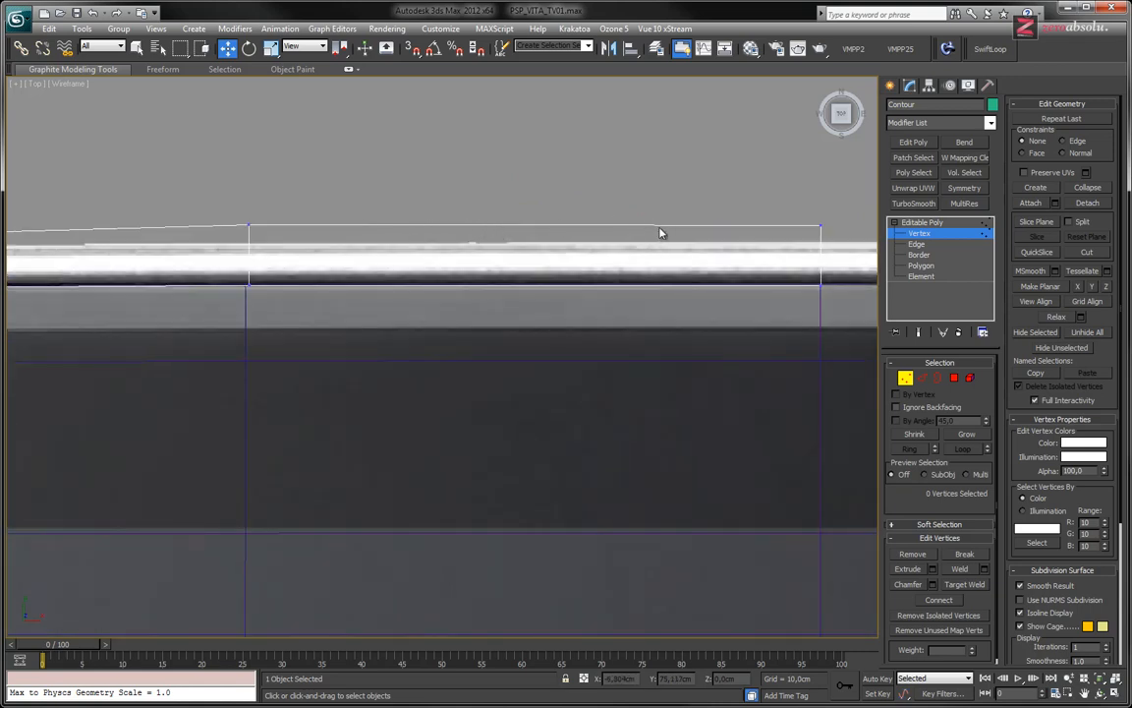
# - Level the outer vertex at the symmetry centre with its neighbour and lower both onto the rim's outer edge, about 74.16 cm in Y
pyautogui.click(821, 225)
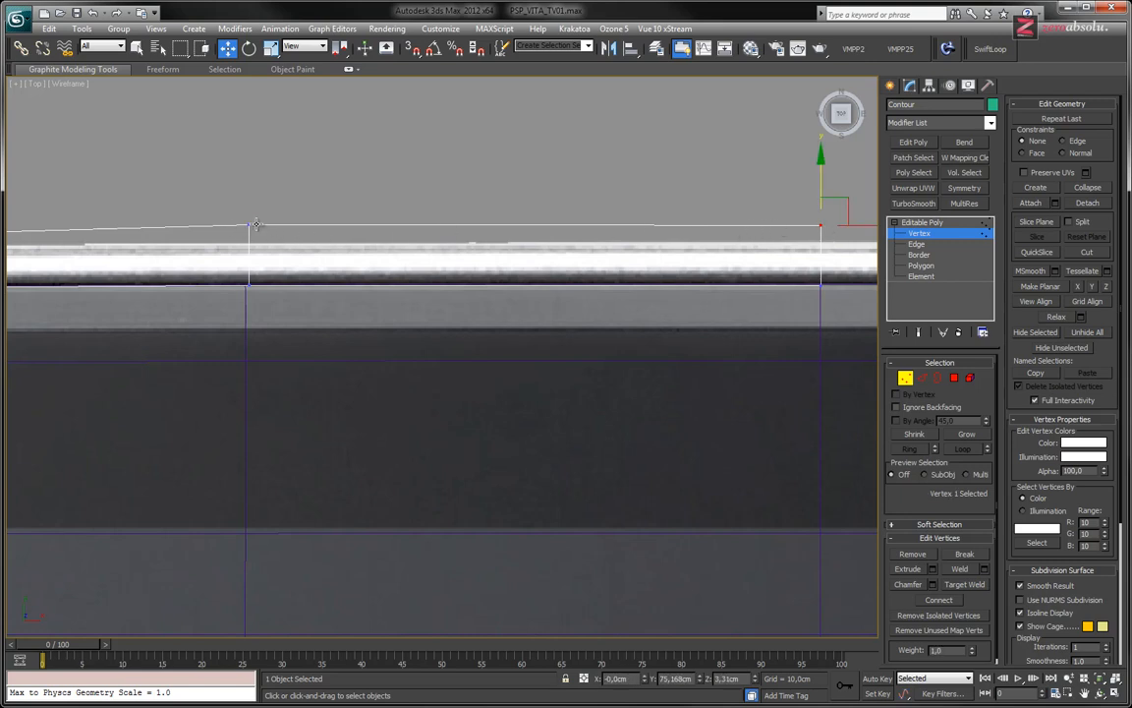
pyautogui.moveTo(820, 180); pyautogui.dragTo(819, 180)
pyautogui.moveTo(201, 197); pyautogui.dragTo(826, 229)
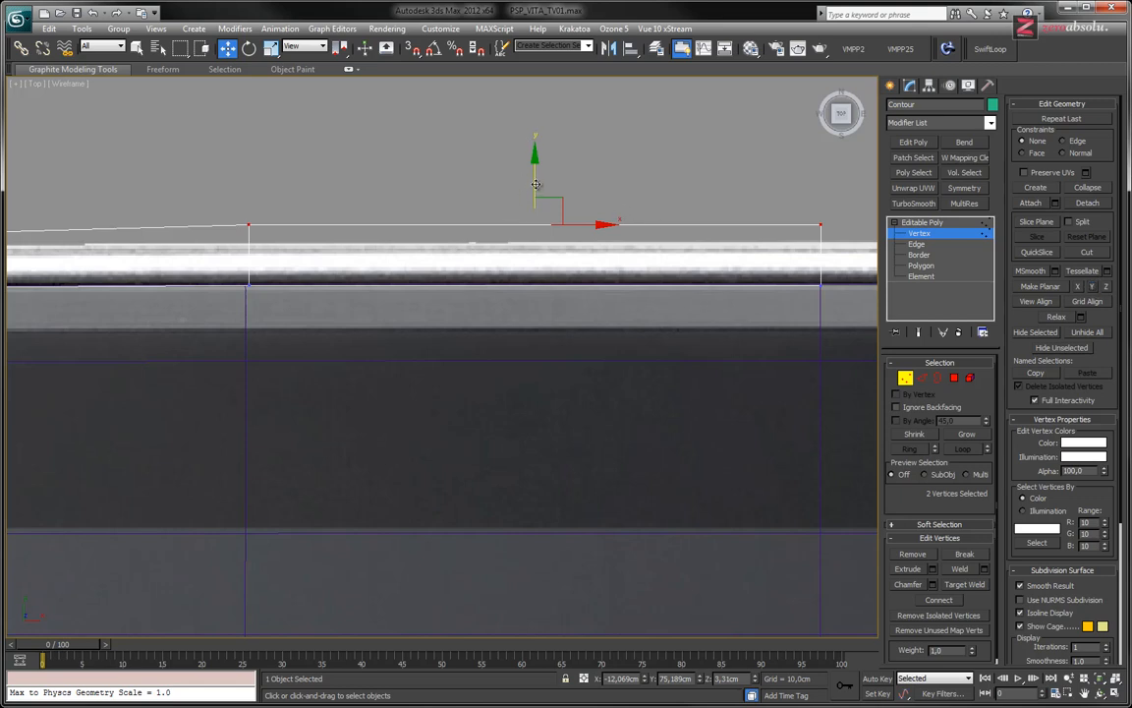
pyautogui.moveTo(536, 184); pyautogui.dragTo(538, 208)
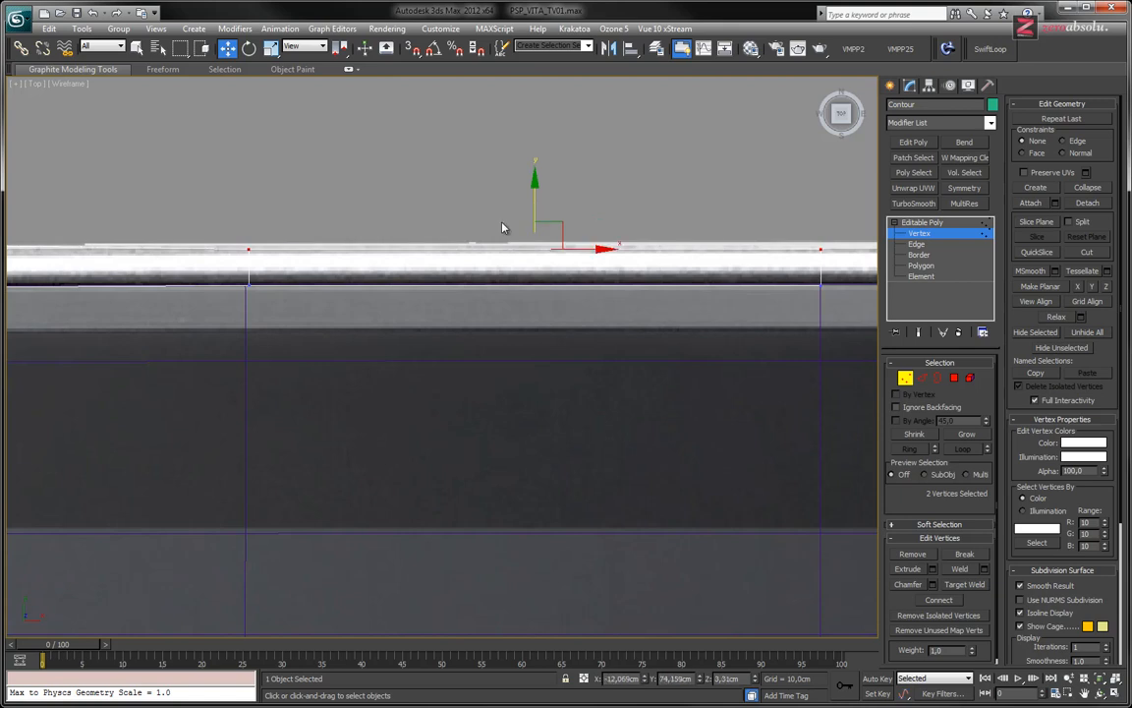
# - Lower the next outer vertex toward the SONY corner onto the rim's outer edge, about 74.14 cm in Y, and select the inner vertex below
pyautogui.moveTo(287, 280); pyautogui.dragTo(646, 290, button='middle')
pyautogui.moveTo(404, 242); pyautogui.dragTo(422, 265)
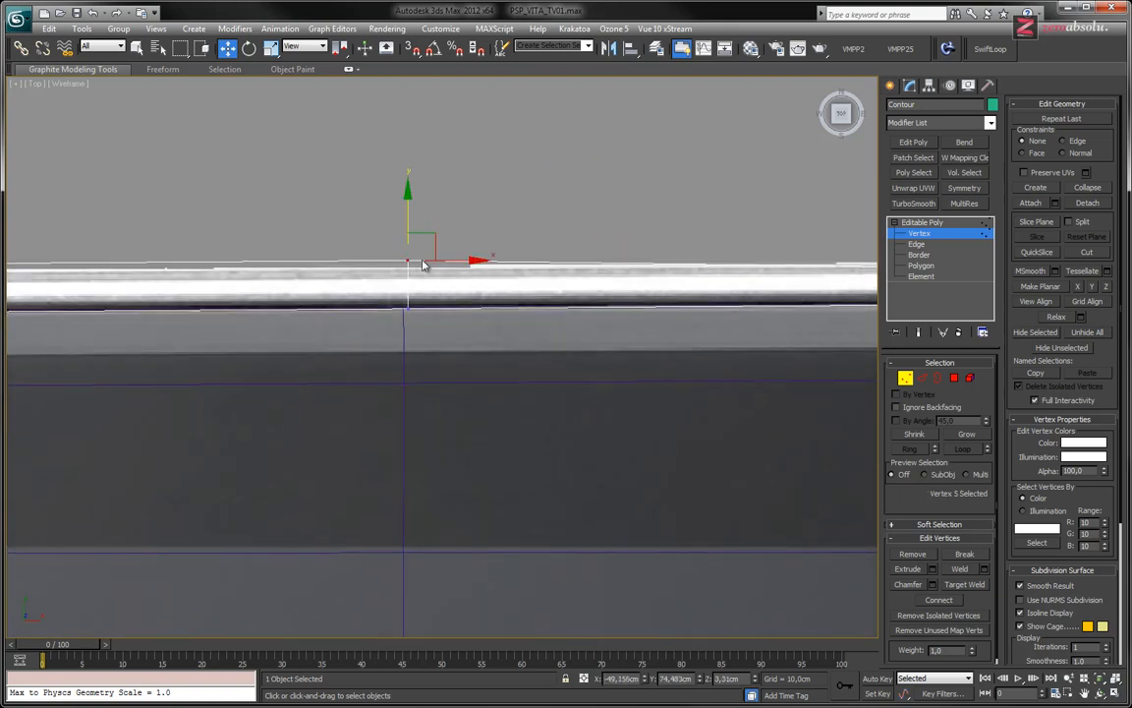
pyautogui.moveTo(408, 218); pyautogui.dragTo(407, 300)
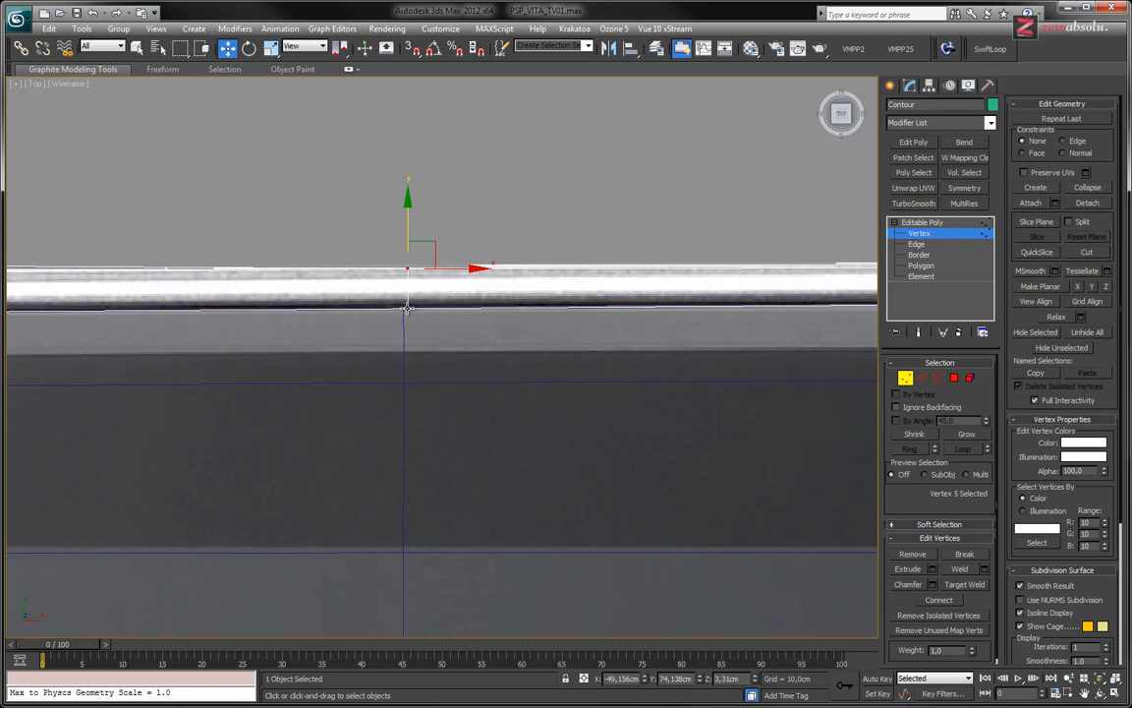
pyautogui.click(408, 307)
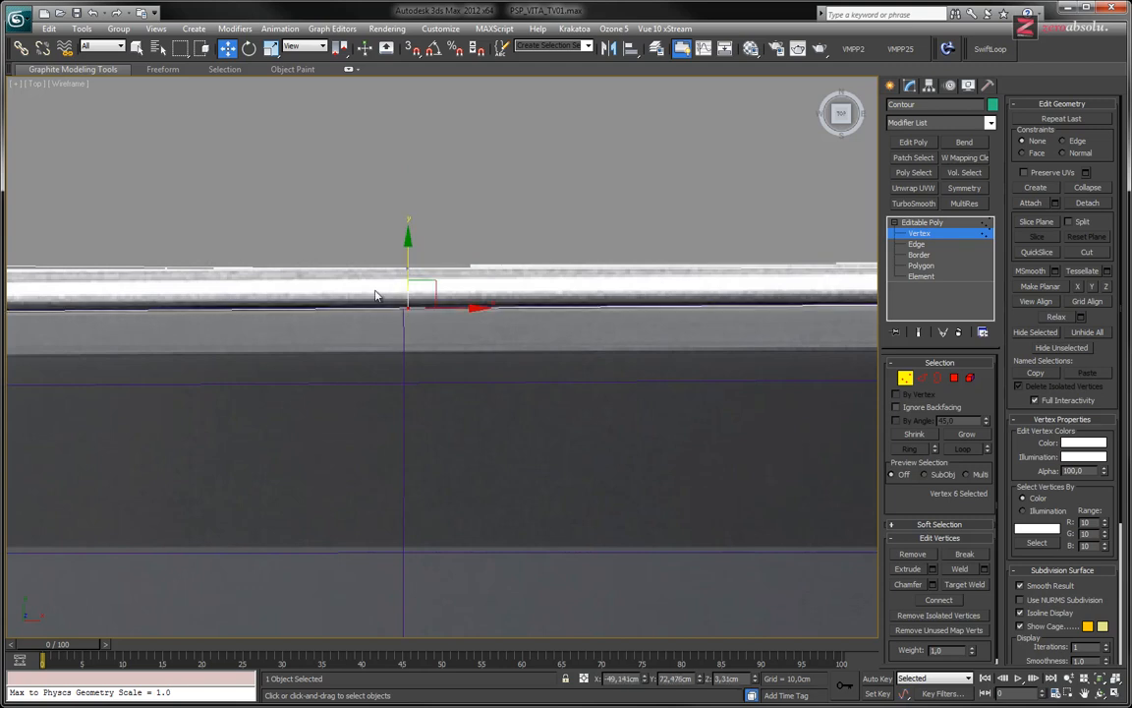
# - Lower the outer Contour vertex beside the raised ledge near the SONY corner to about 73.5 cm in Y, onto the rim's outer edge
pyautogui.moveTo(375, 294); pyautogui.dragTo(814, 295, button='middle')
pyautogui.moveTo(323, 313); pyautogui.dragTo(572, 314, button='middle')
pyautogui.click(478, 260)
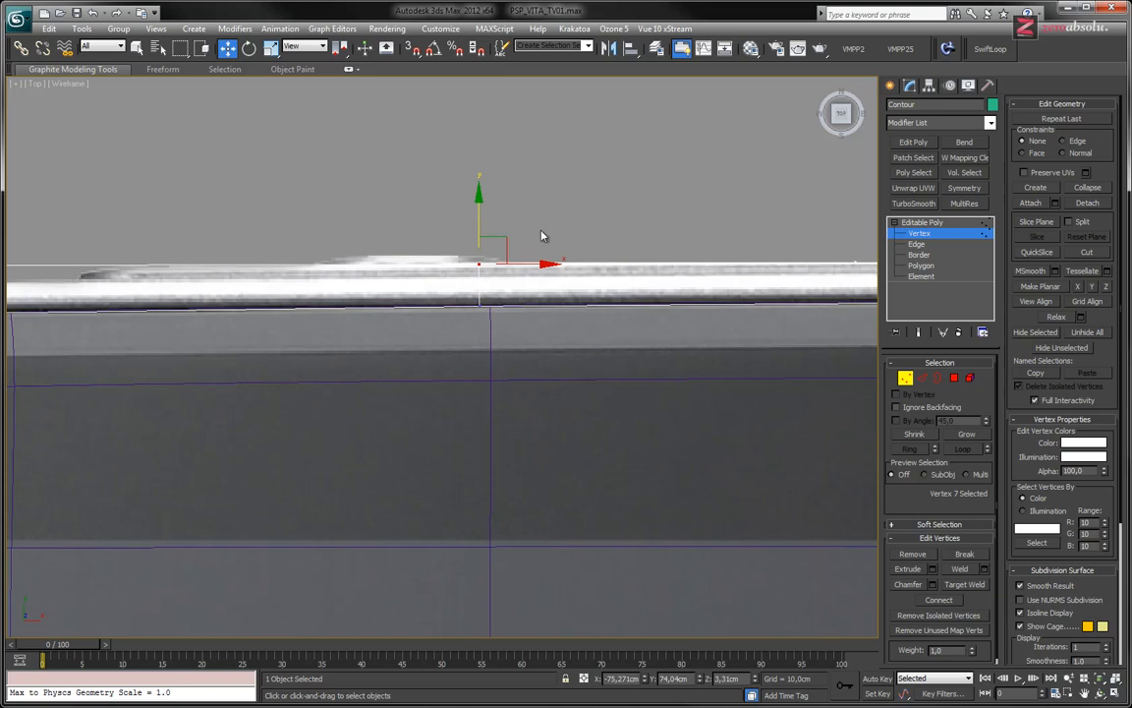
pyautogui.moveTo(541, 236); pyautogui.dragTo(509, 230, button='middle')
pyautogui.moveTo(447, 220); pyautogui.dragTo(446, 238)
# - Lower the next outer Contour vertex toward the symmetry centre to about 73.74 cm in Y and check the strip in shaded display
pyautogui.moveTo(747, 298); pyautogui.dragTo(369, 328, button='middle')
pyautogui.moveTo(595, 334); pyautogui.dragTo(471, 331, button='middle')
pyautogui.click(560, 287)
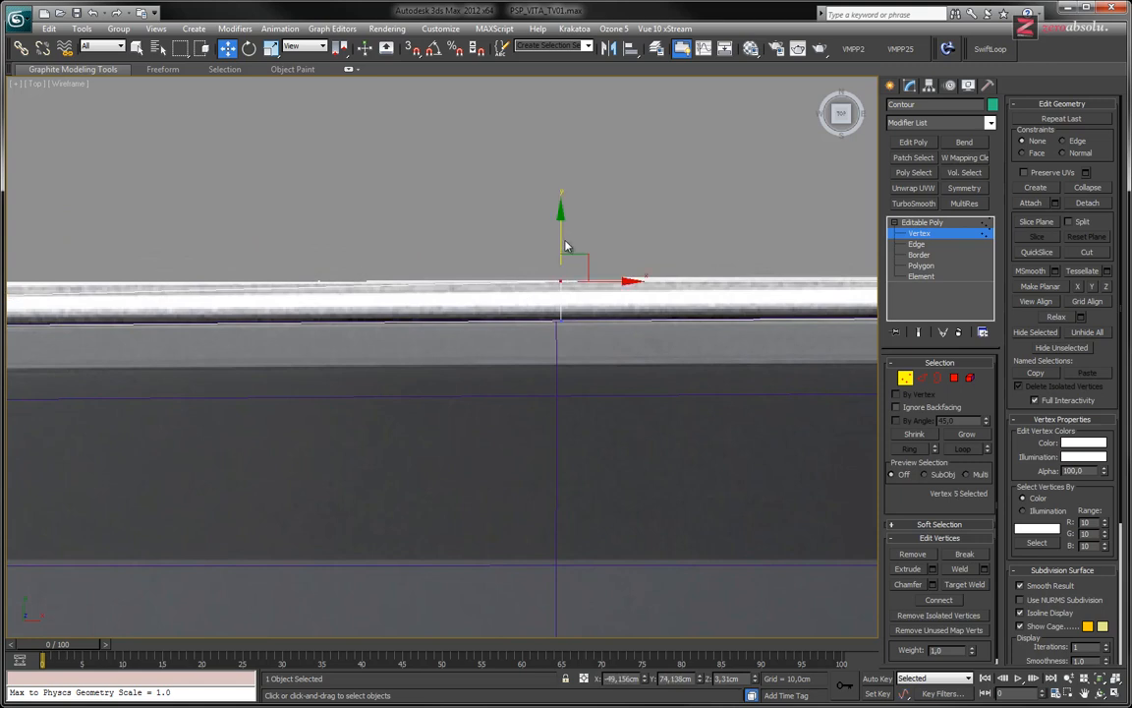
pyautogui.moveTo(840, 365); pyautogui.dragTo(550, 377, button='middle')
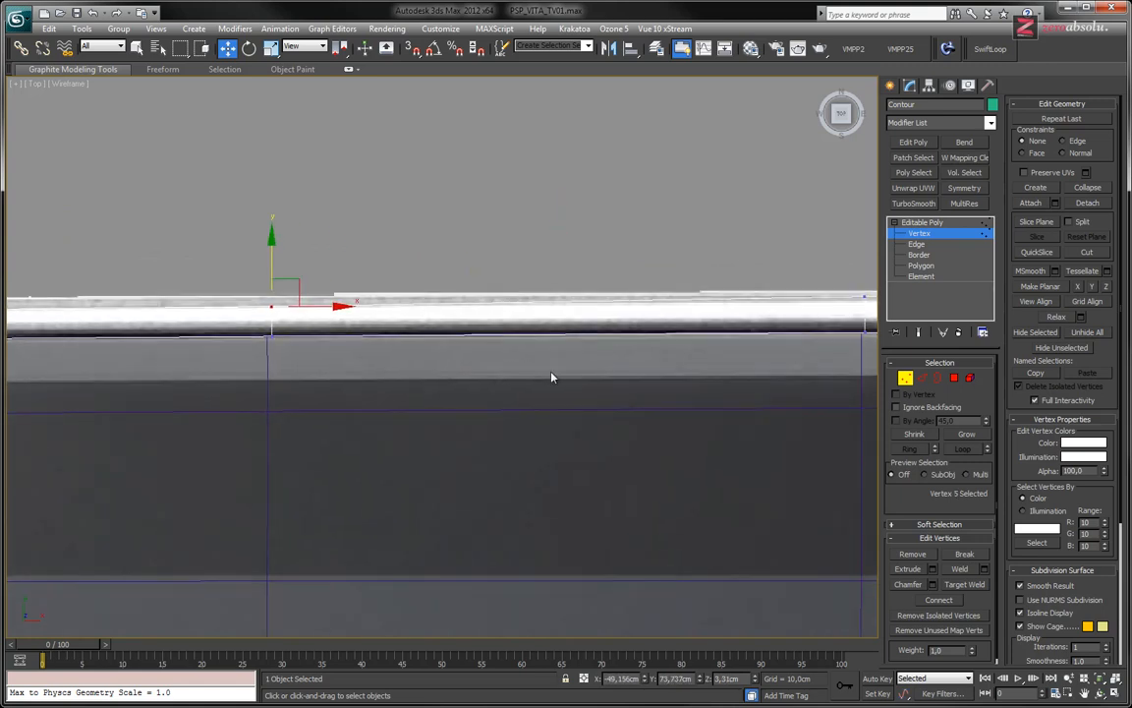
pyautogui.press('F3')
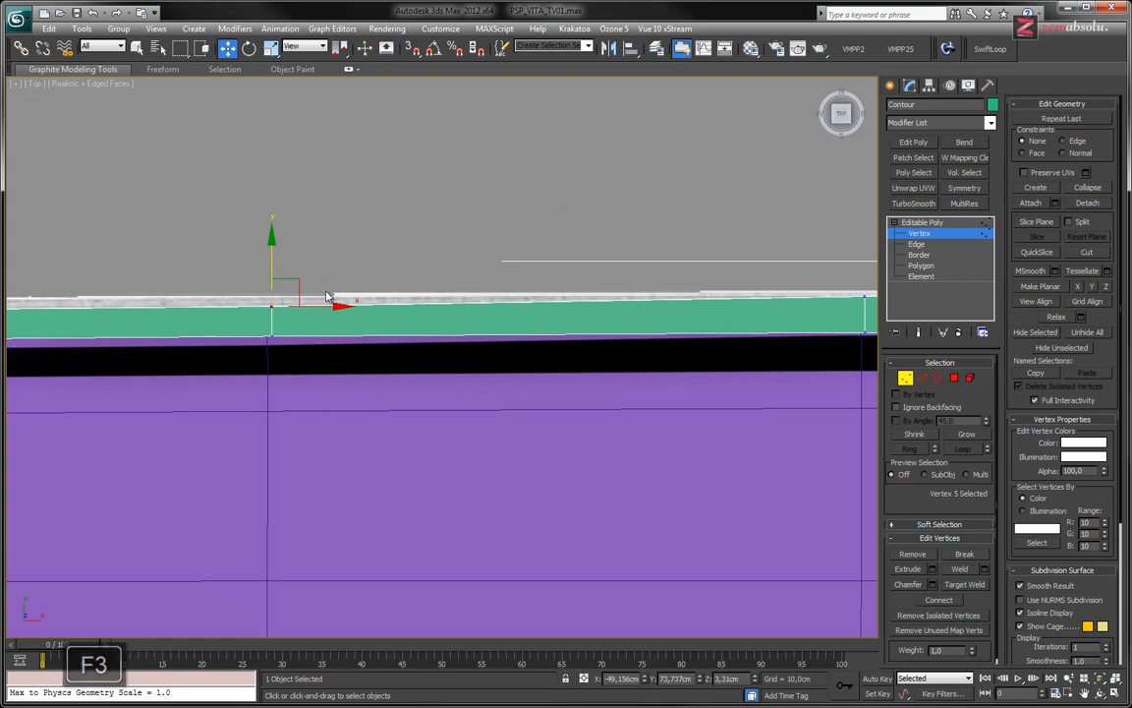
pyautogui.press('F3')
pyautogui.moveTo(732, 344); pyautogui.dragTo(425, 312, button='middle')
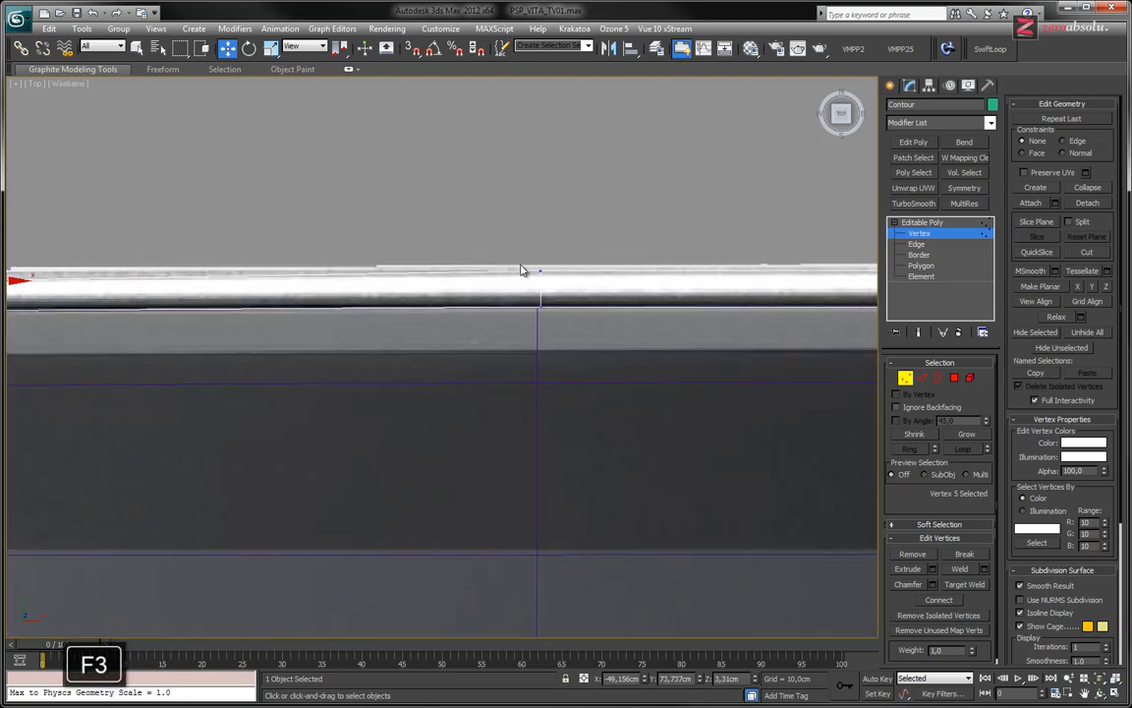
# - Switch to Pale Moon and examine the metal rim's upper edge and corners in the front reference image
pyautogui.hotkey('alt', 'Tab')
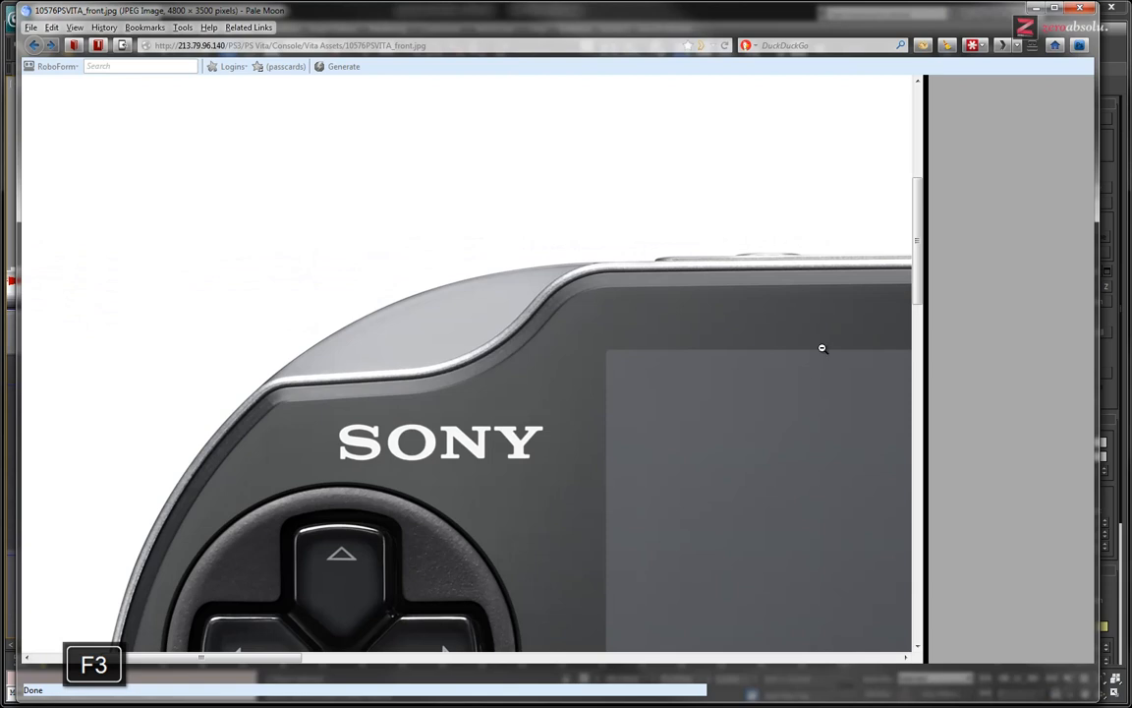
pyautogui.moveTo(820, 318)
pyautogui.mouseDown(button='middle')
pyautogui.moveTo(500, 273)
pyautogui.moveTo(806, 409)
pyautogui.moveTo(762, 365)
pyautogui.mouseUp(button='middle')
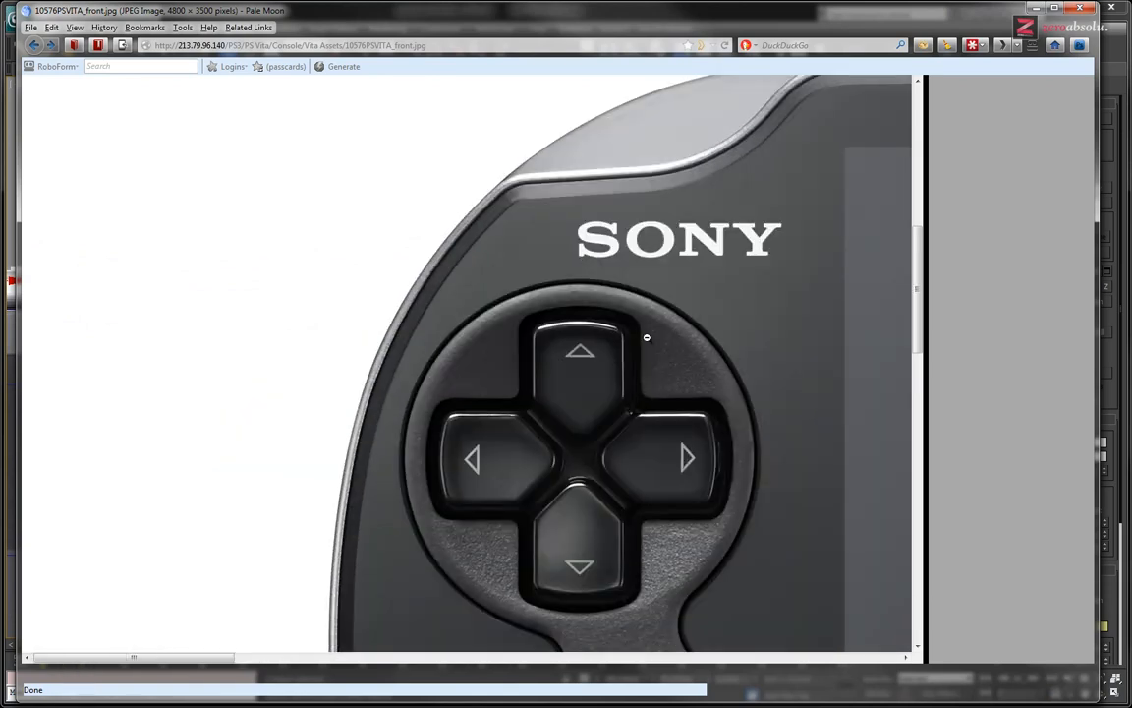
pyautogui.scroll(-2, 646, 337)
pyautogui.click(645, 337)
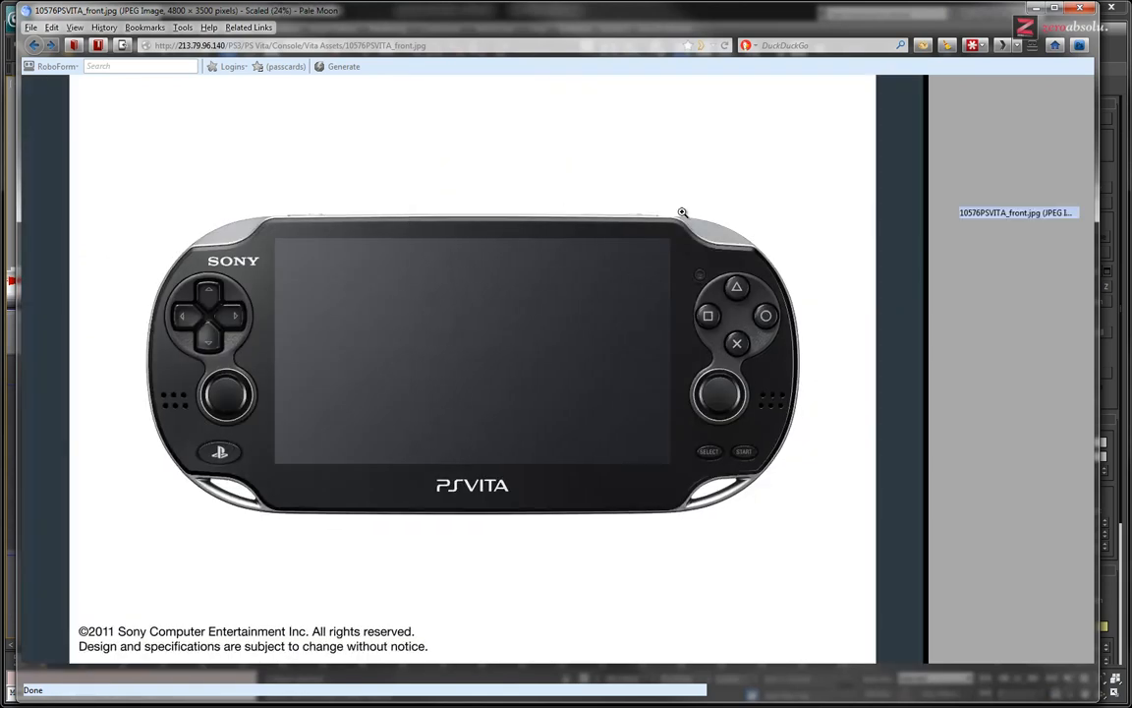
pyautogui.click(631, 213)
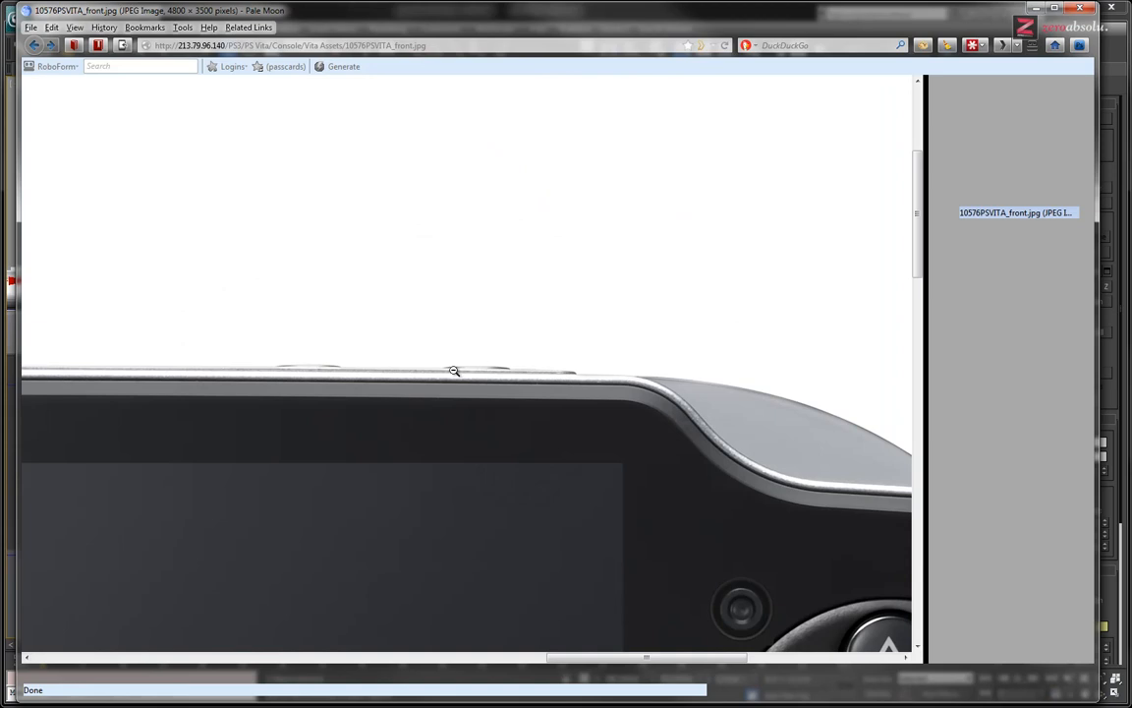
pyautogui.click(616, 374)
# - Examine the left, rear, right, perspective, under and top PS Vita reference images, and return to 3ds Max
pyautogui.moveTo(1019, 460)
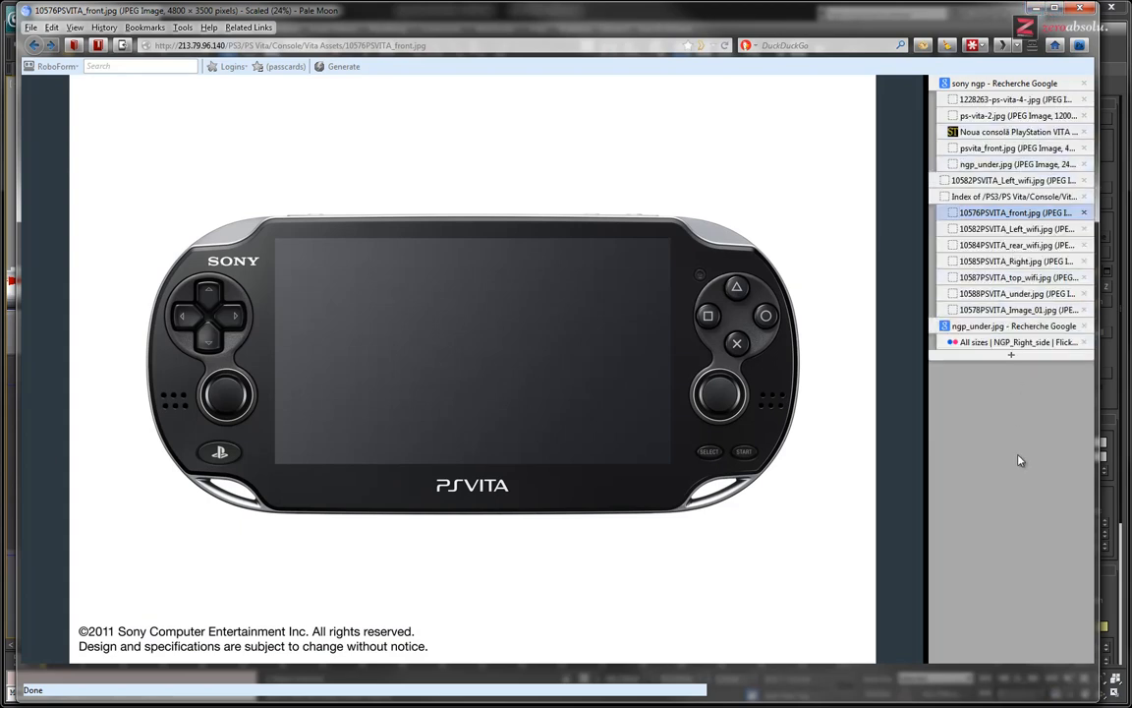
pyautogui.click(1012, 229)
pyautogui.click(1010, 245)
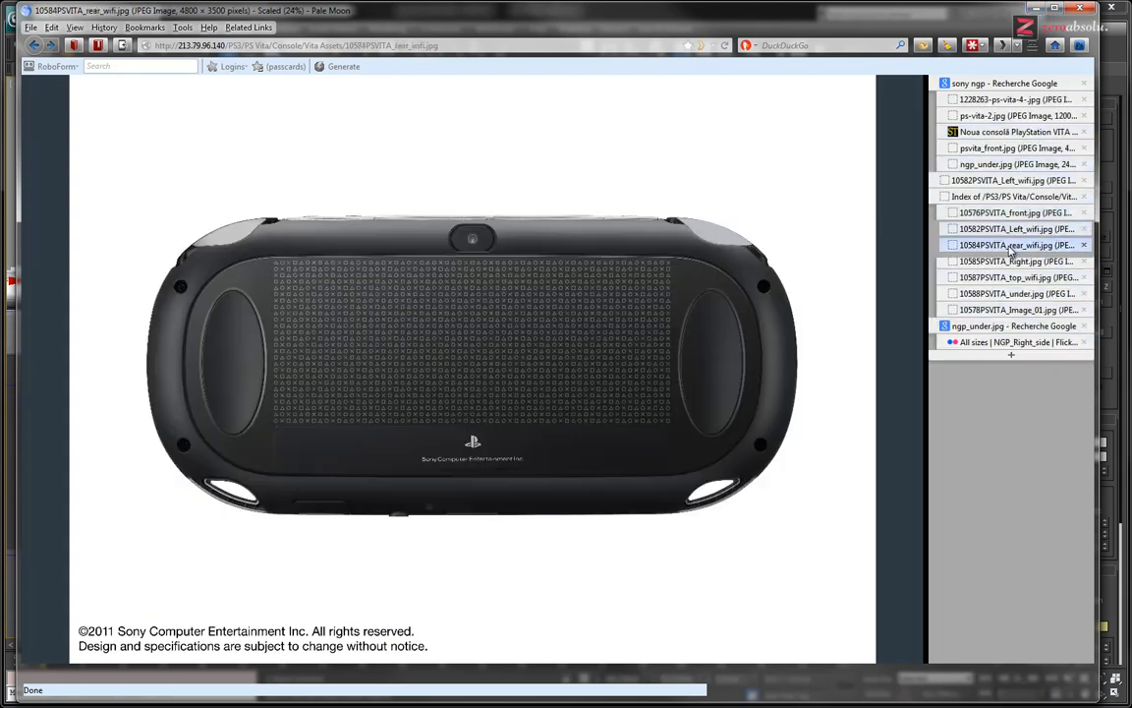
pyautogui.click(1014, 261)
pyautogui.click(1020, 310)
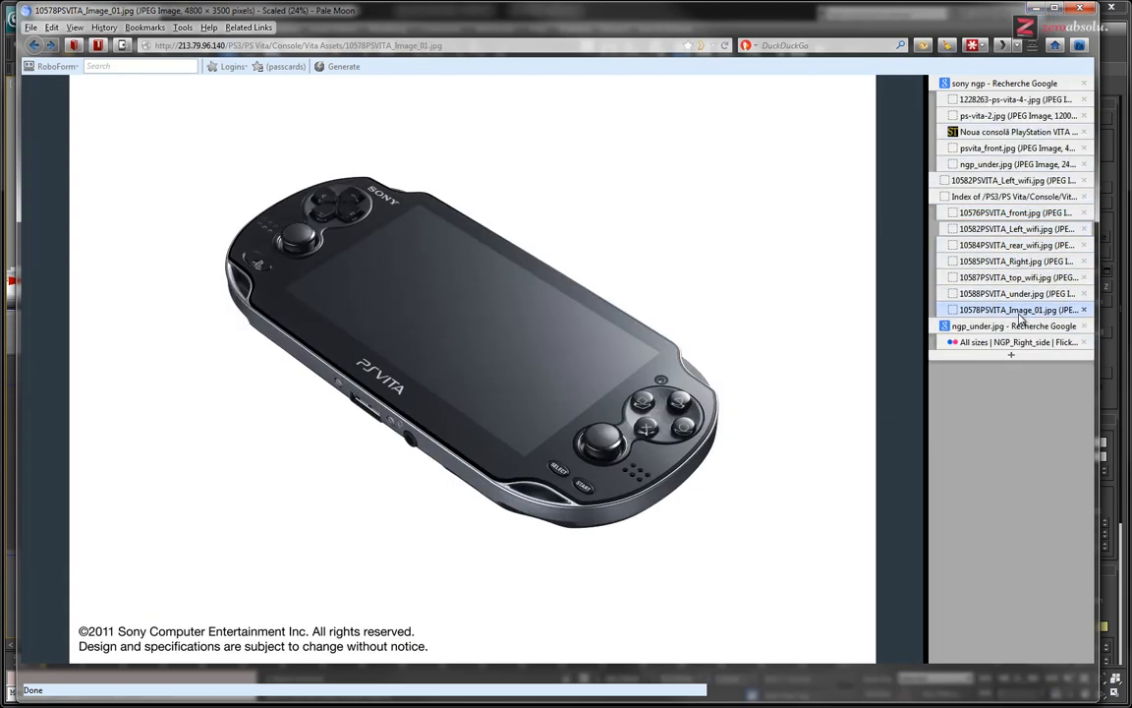
pyautogui.click(1020, 294)
pyautogui.click(1023, 280)
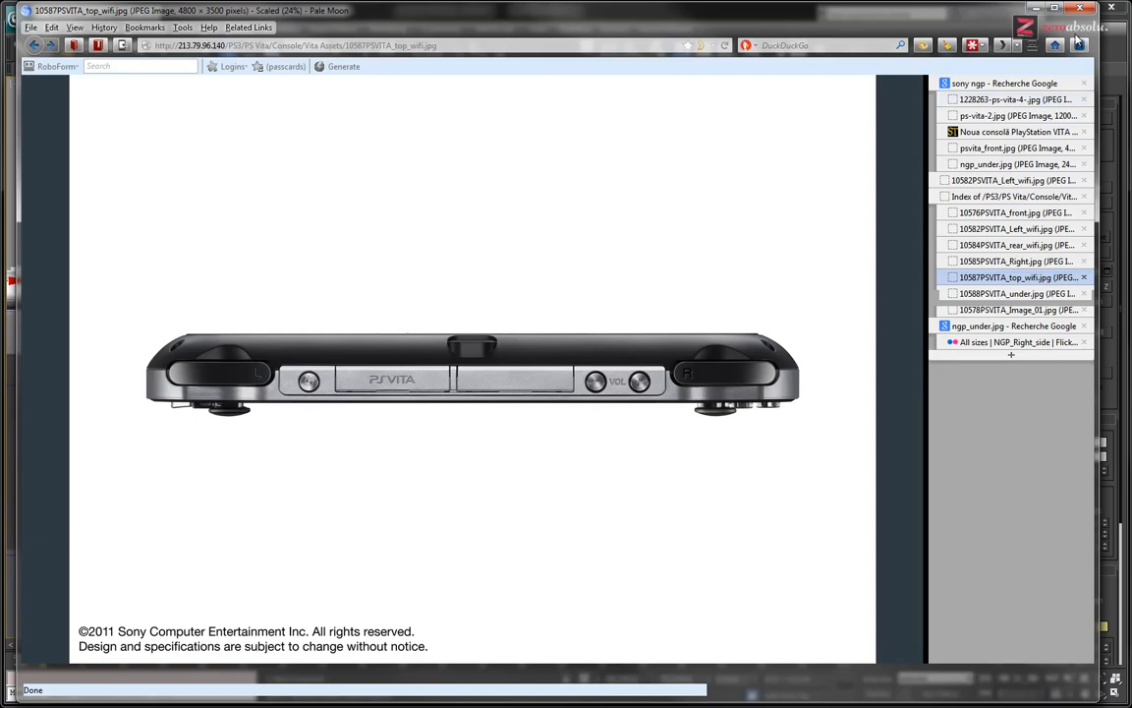
pyautogui.click(1036, 7)
# - Fine-tune the inner Contour vertex beneath the raised ledge along Y, at about 72.27 cm, and select the outer vertex above it
pyautogui.moveTo(374, 318); pyautogui.dragTo(491, 352, button='middle')
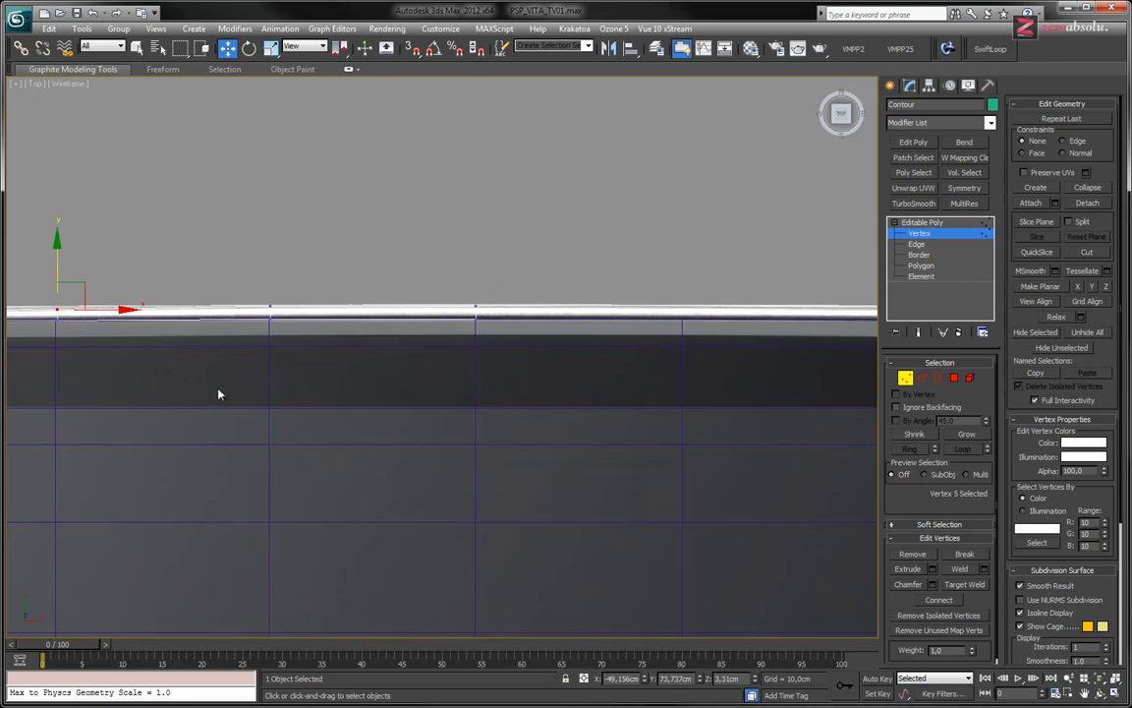
pyautogui.moveTo(218, 392); pyautogui.dragTo(609, 397, button='middle')
pyautogui.scroll(2, 397, 315)
pyautogui.scroll(1, 223, 362)
pyautogui.moveTo(223, 361); pyautogui.dragTo(531, 367, button='middle')
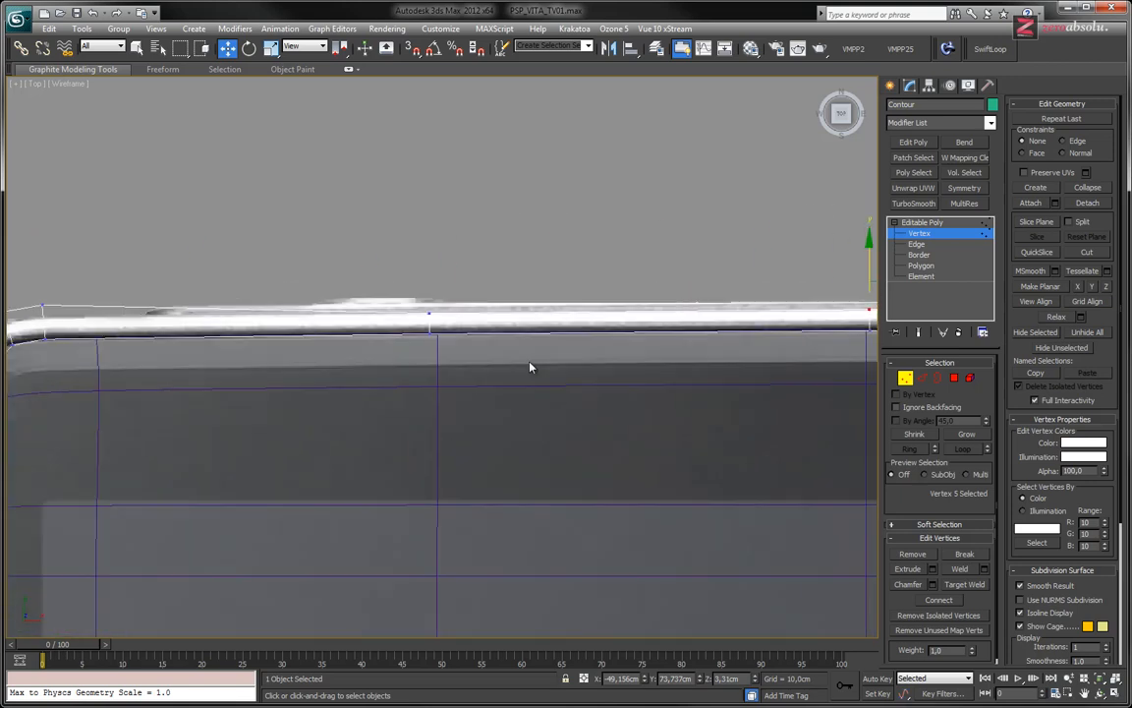
pyautogui.click(429, 333)
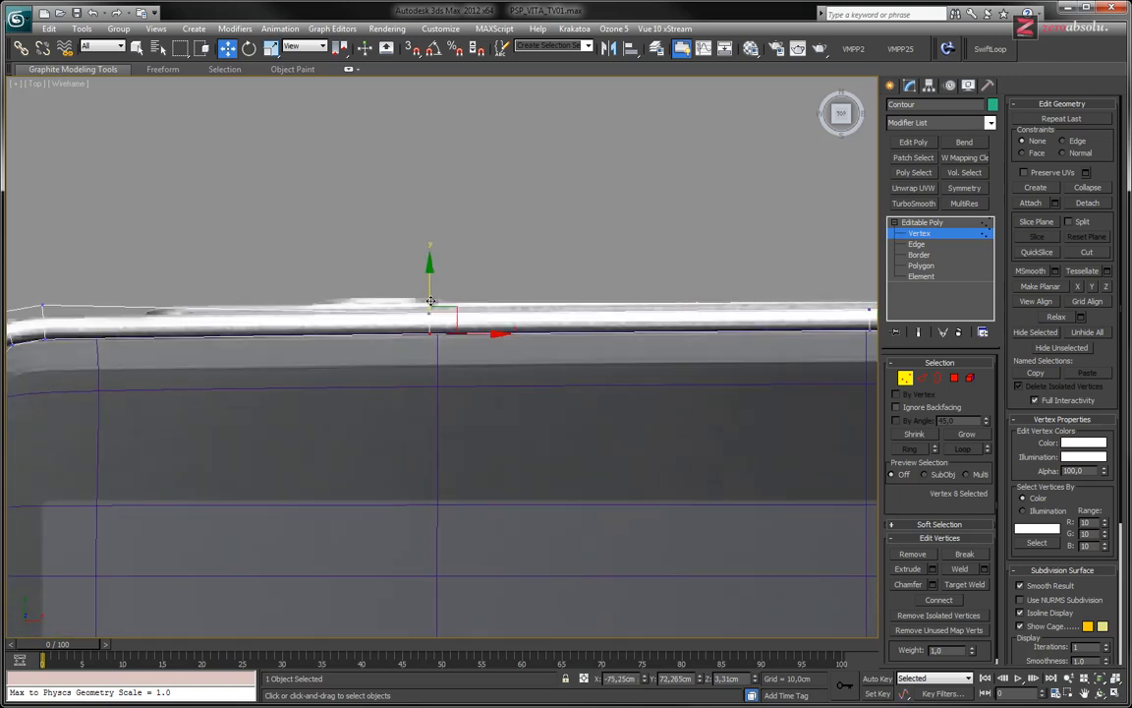
pyautogui.click(429, 309)
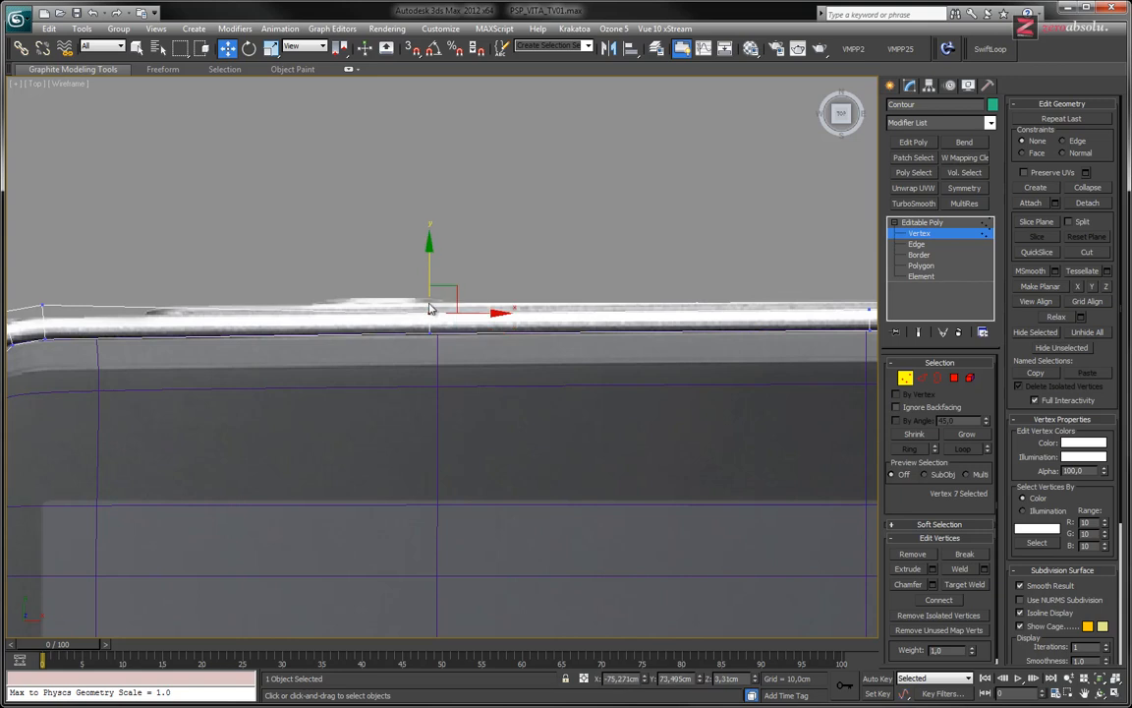
# - Nudge the inner vertex where the straight rim meets the corner curve along Y and lower its outer vertex to about 73.16 cm
pyautogui.keyDown('alt'); pyautogui.moveTo(429, 309); pyautogui.dragTo(524, 317, button='middle'); pyautogui.keyUp('alt')
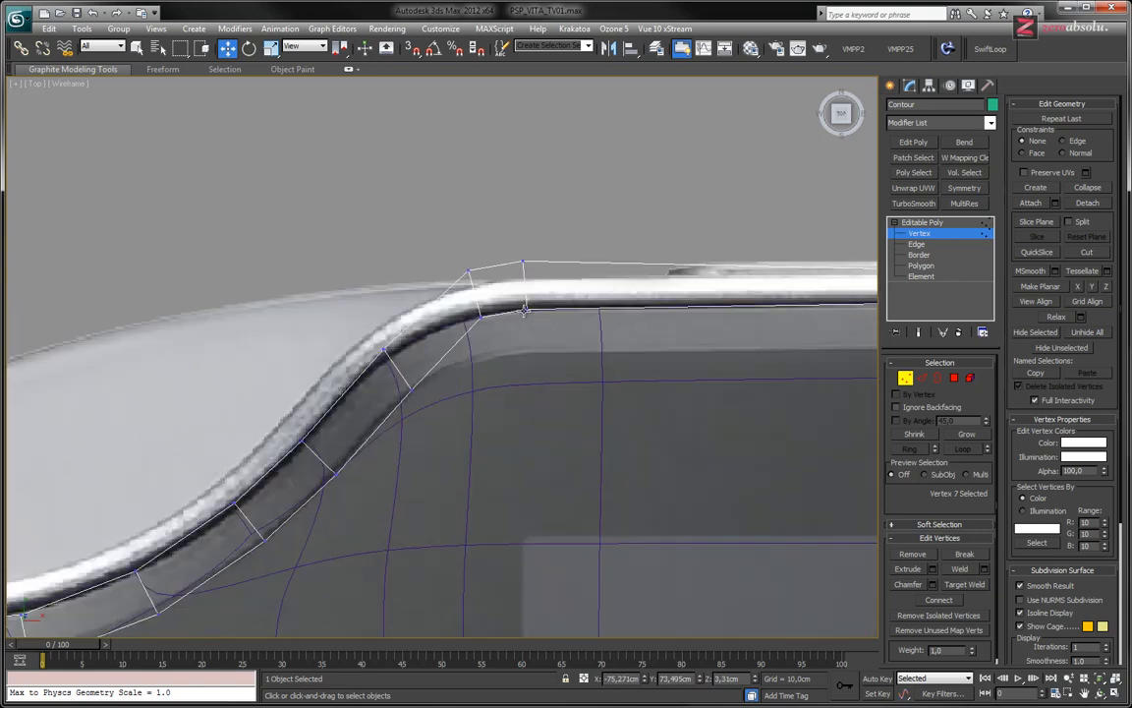
pyautogui.click(524, 309)
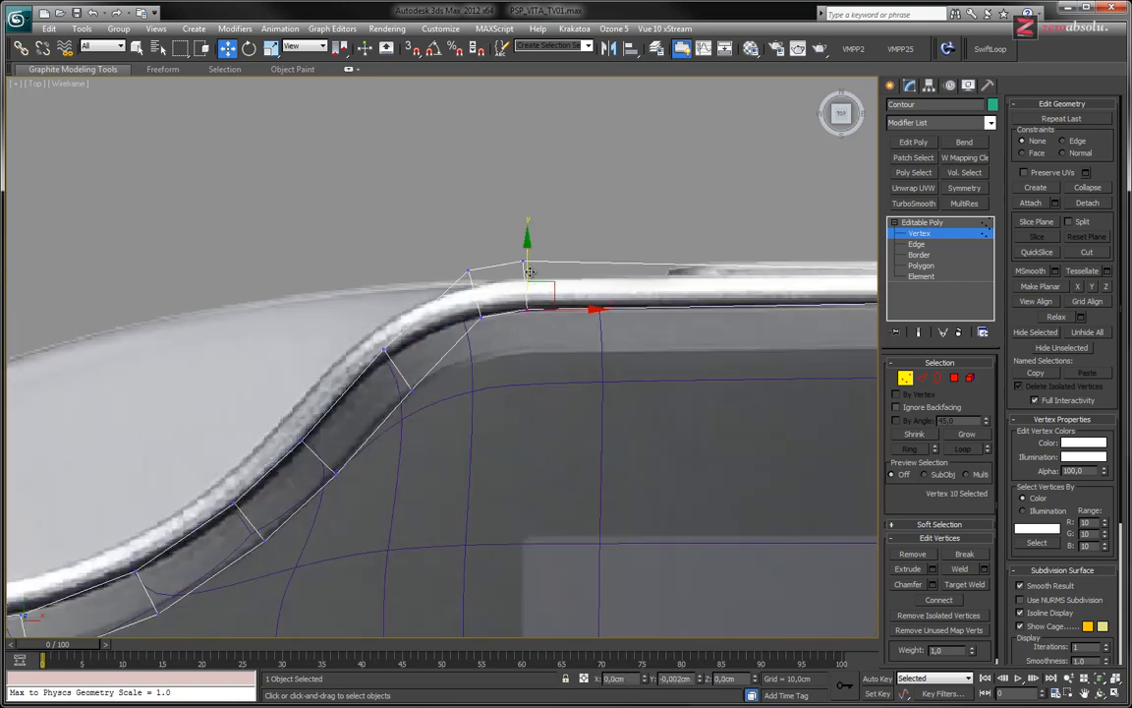
pyautogui.click(525, 260)
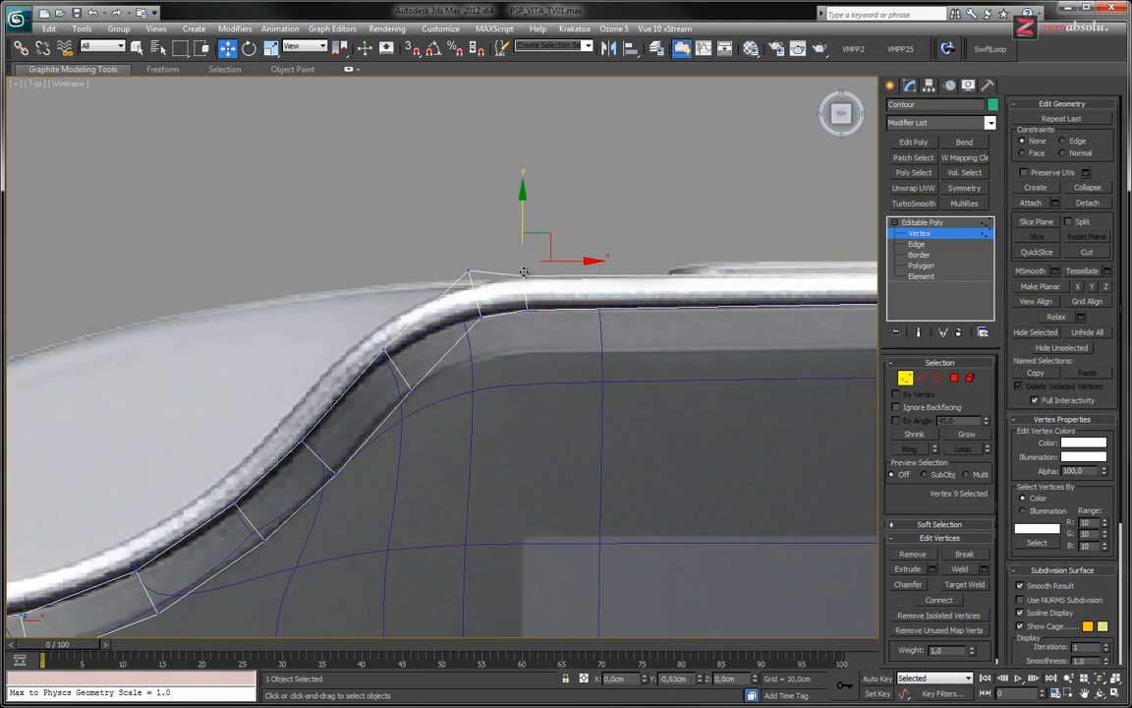
pyautogui.moveTo(532, 232); pyautogui.dragTo(546, 254)
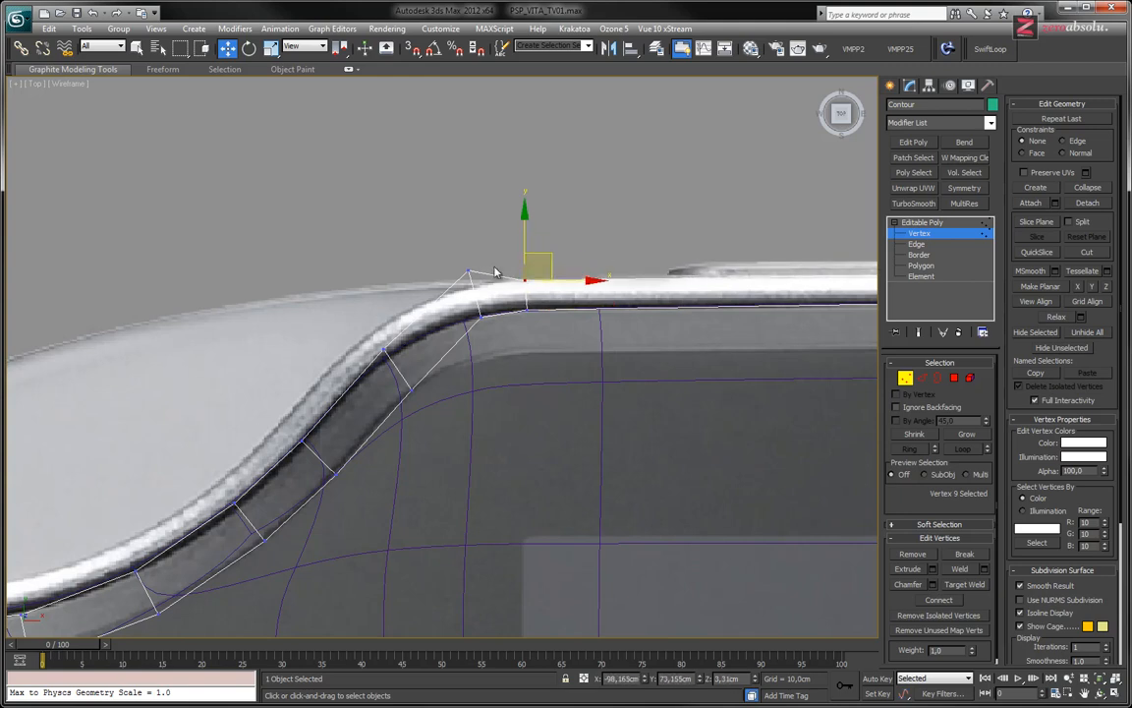
# - Place the first outer vertex of the corner curve on the rim's outer edge and shift the following vertex pair onto the rim
pyautogui.click(470, 272)
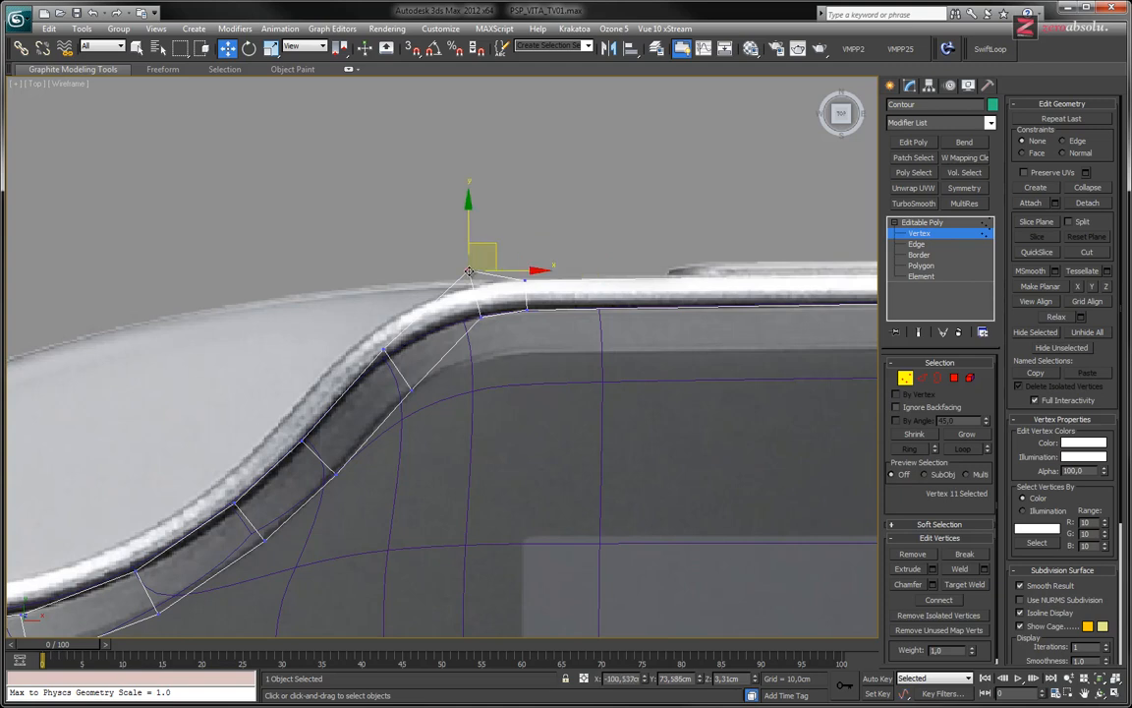
pyautogui.moveTo(434, 380); pyautogui.dragTo(635, 291, button='middle')
pyautogui.moveTo(637, 322); pyautogui.dragTo(518, 226)
pyautogui.moveTo(583, 260)
pyautogui.mouseDown()
pyautogui.moveTo(570, 250)
pyautogui.moveTo(597, 287)
pyautogui.moveTo(586, 270)
pyautogui.mouseUp()
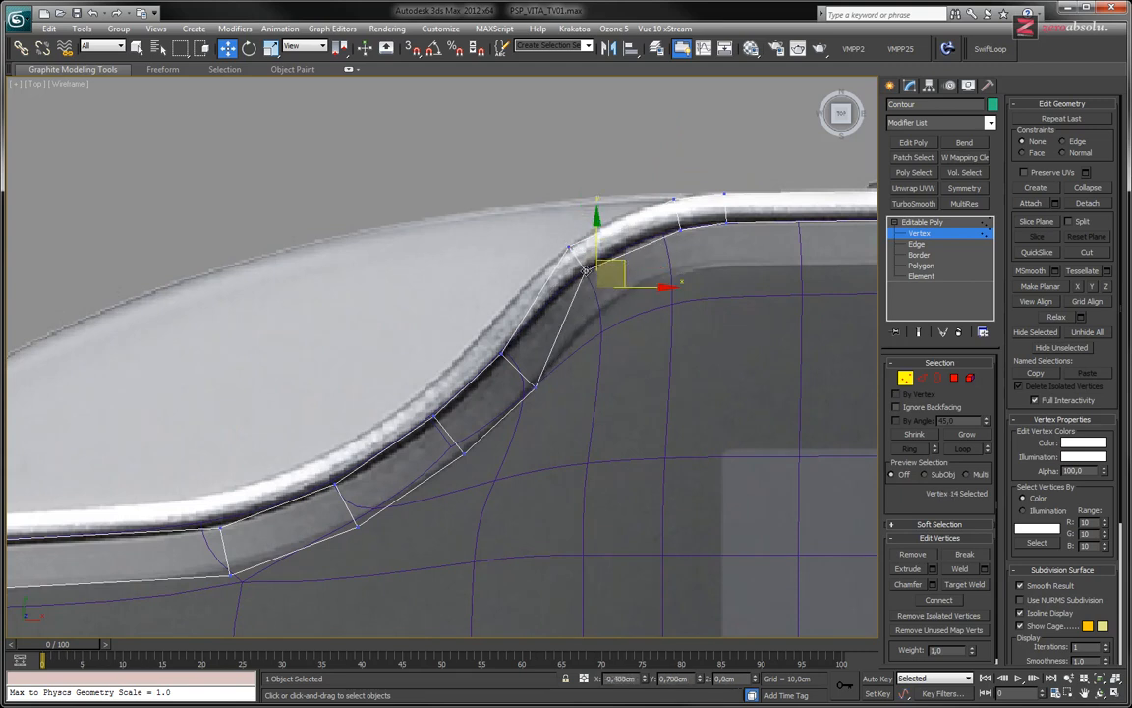
# - Move the next two Contour vertex pairs down the steep part of the corner curve onto the rim's outer and inner edges
pyautogui.moveTo(503, 381); pyautogui.dragTo(485, 262, button='middle')
pyautogui.moveTo(546, 290); pyautogui.dragTo(493, 258)
pyautogui.scroll(2, 540, 280)
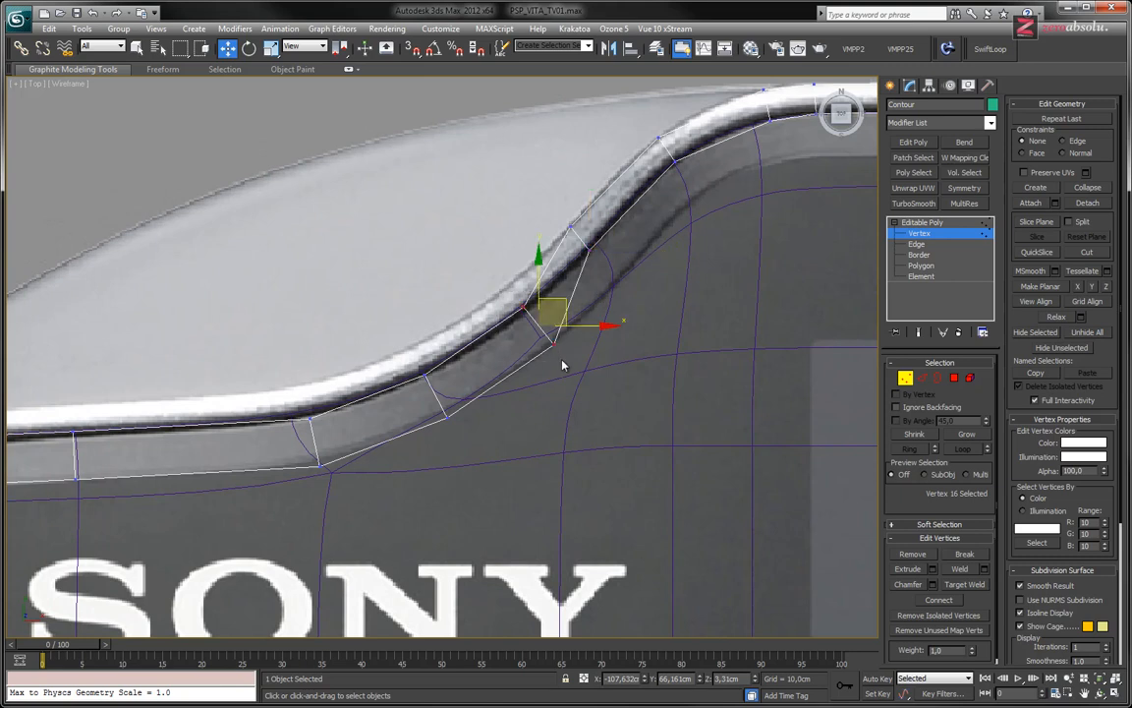
pyautogui.moveTo(552, 344); pyautogui.dragTo(531, 309)
# - Fit the vertex pair above the letters NY of the SONY logo to the rim's edges, adjusting its inner vertex separately
pyautogui.moveTo(414, 369); pyautogui.dragTo(540, 273, button='middle')
pyautogui.moveTo(539, 273); pyautogui.dragTo(559, 294)
pyautogui.click(569, 317)
pyautogui.click(560, 290)
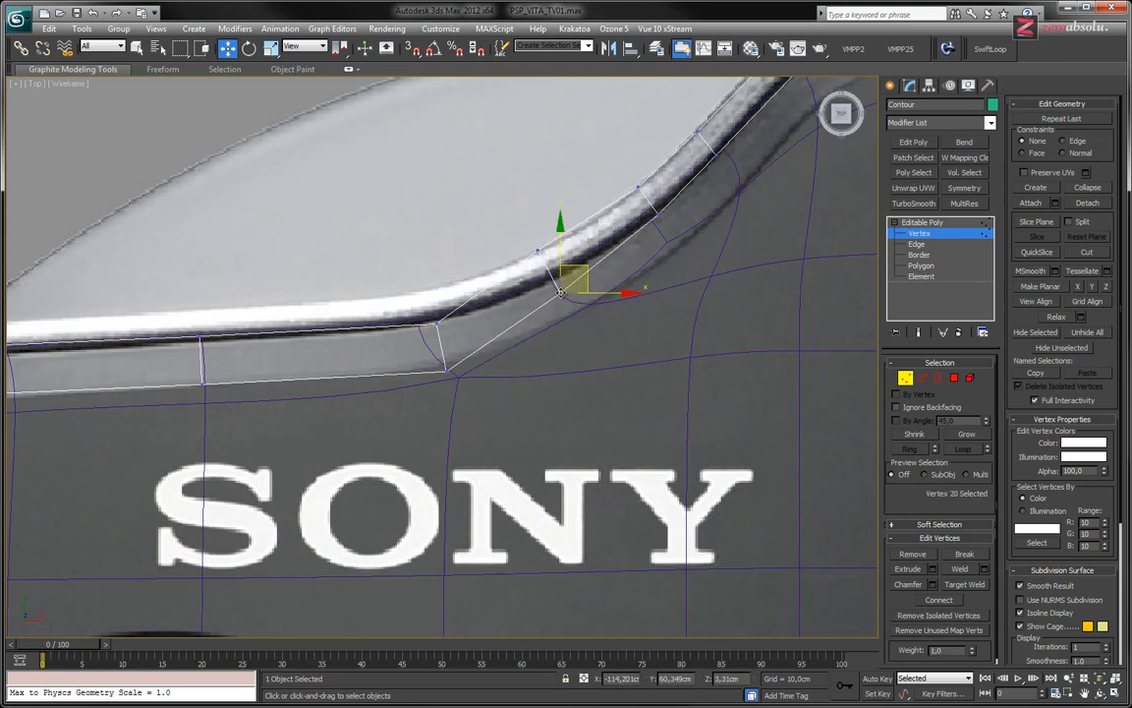
pyautogui.moveTo(551, 280); pyautogui.dragTo(550, 280)
# - Move the vertex pair at the foot of the corner curve onto the rim and bring its inner vertex to about 59.21 cm in Y
pyautogui.moveTo(469, 333); pyautogui.dragTo(607, 344, button='middle')
pyautogui.moveTo(601, 401); pyautogui.dragTo(599, 302)
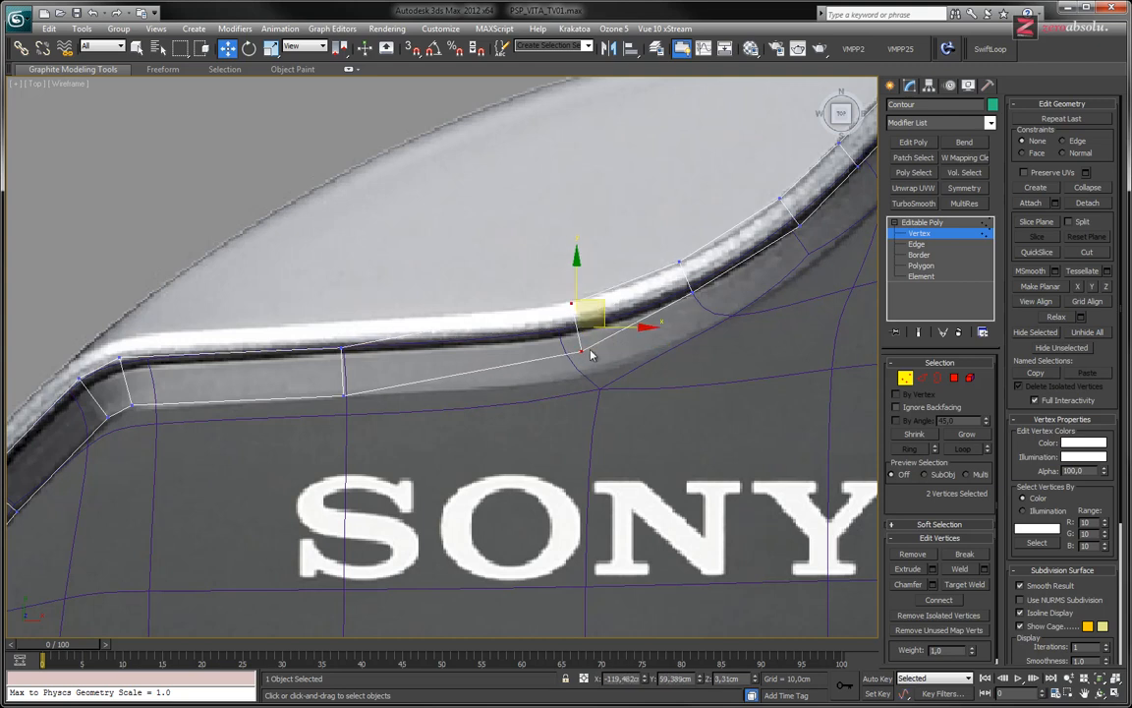
pyautogui.moveTo(597, 370); pyautogui.dragTo(581, 330)
# - Raise the vertex pair above the S of the SONY logo onto the rim and lift its inner vertex another 0.94 cm or so
pyautogui.moveTo(396, 383); pyautogui.dragTo(629, 398, button='middle')
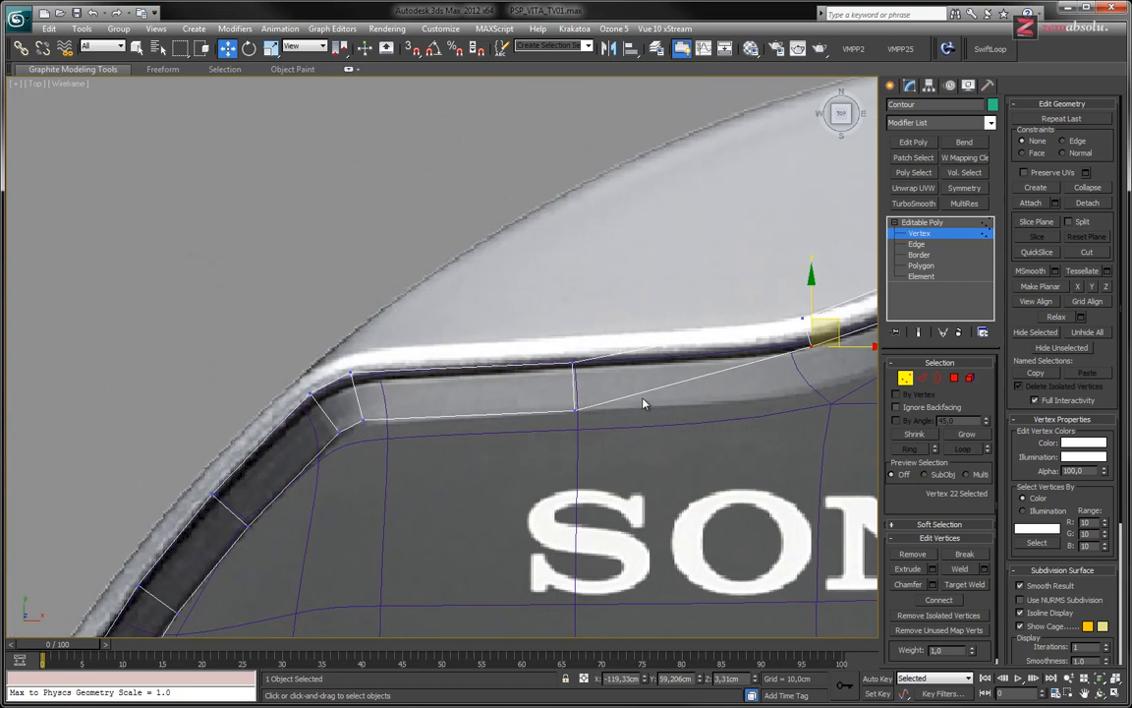
pyautogui.moveTo(560, 345); pyautogui.dragTo(586, 448)
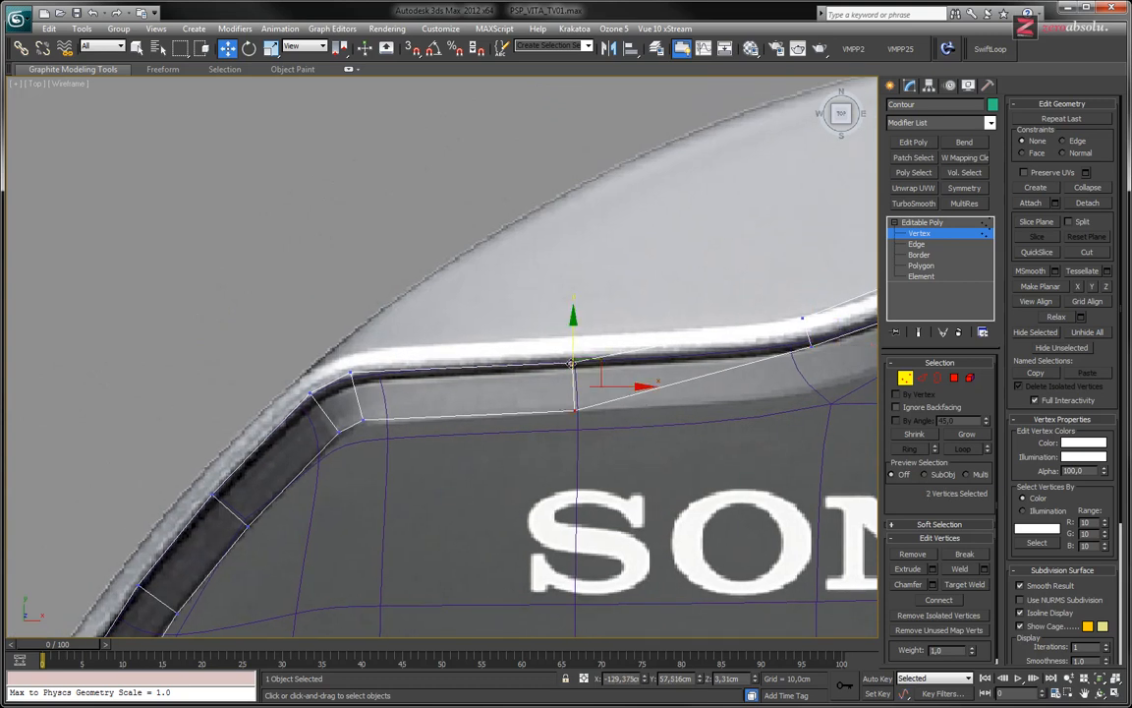
pyautogui.moveTo(569, 364); pyautogui.dragTo(573, 340)
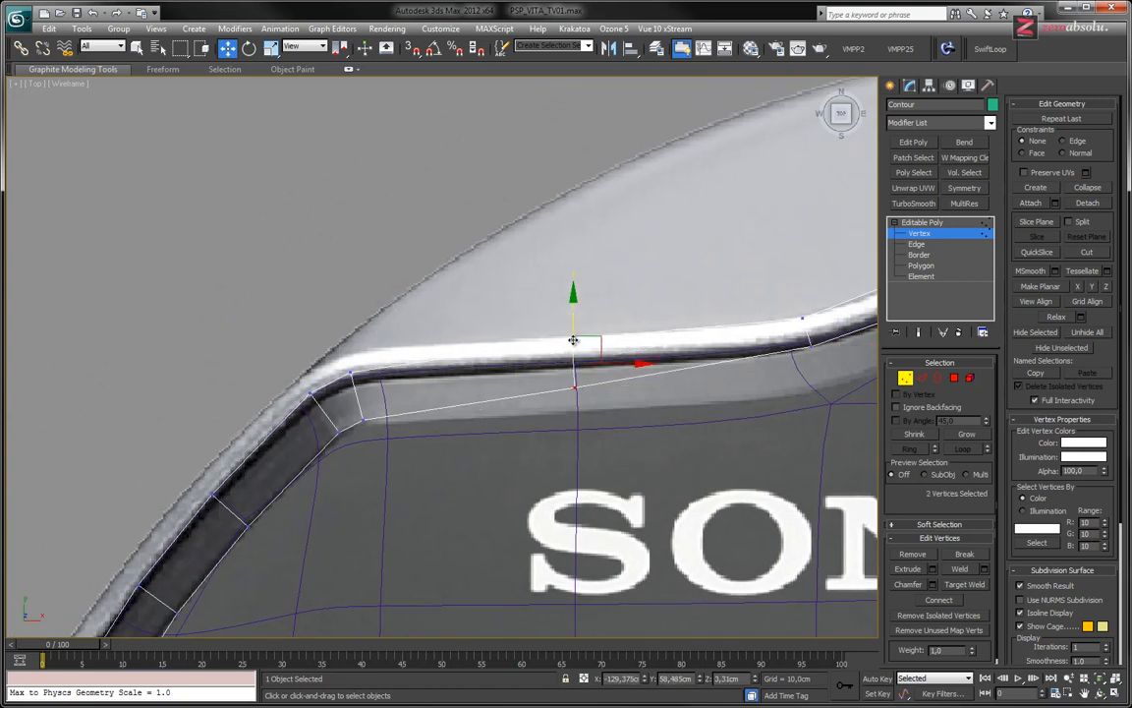
pyautogui.click(574, 387)
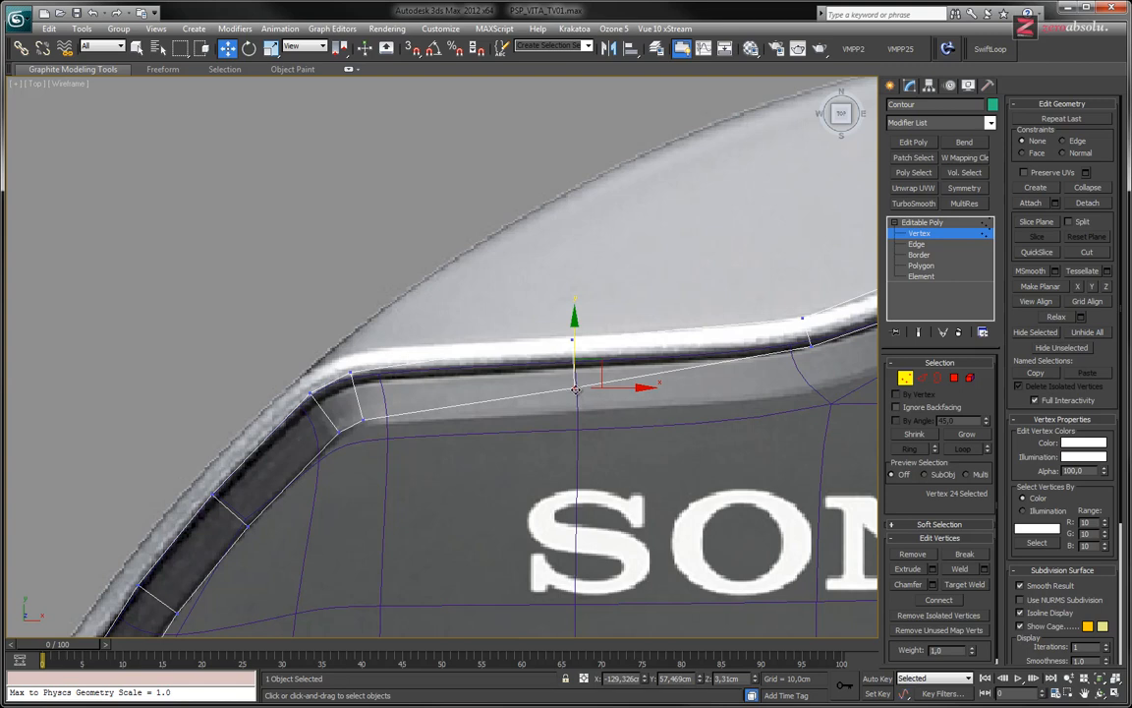
pyautogui.moveTo(576, 390); pyautogui.dragTo(575, 367)
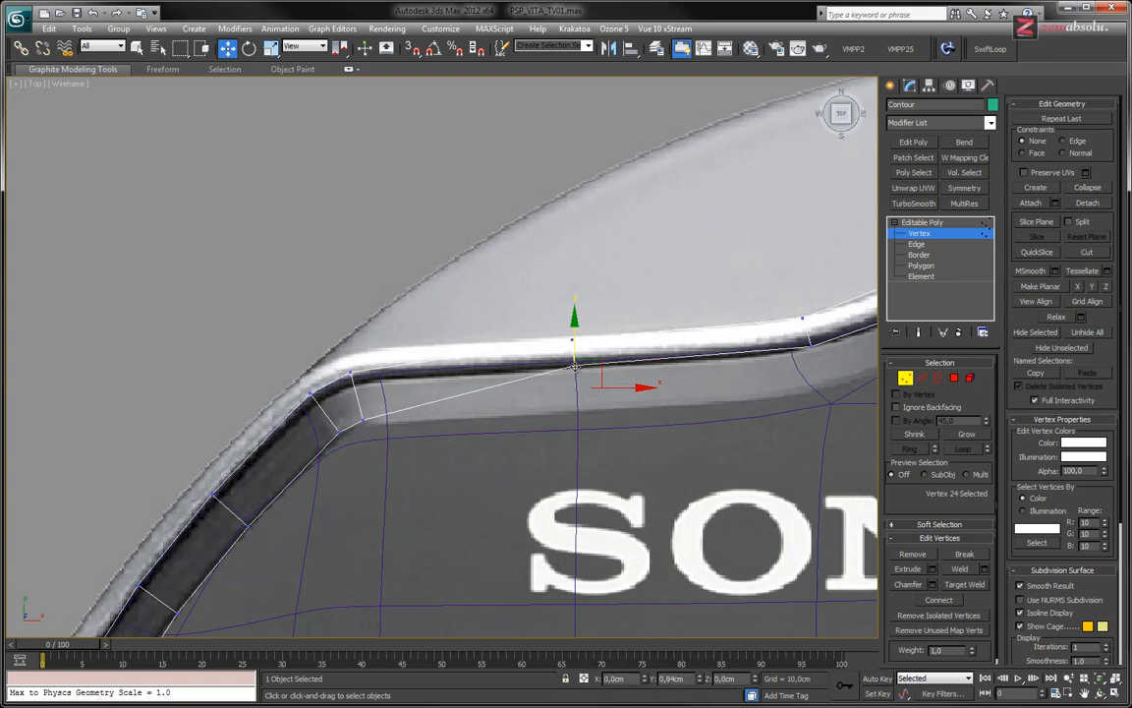
# - Lower the vertex pair at the foot of the corner curve slightly and shift its inner vertex to about -119.47 cm in X
pyautogui.click(804, 318)
pyautogui.moveTo(826, 355); pyautogui.dragTo(523, 371, button='middle')
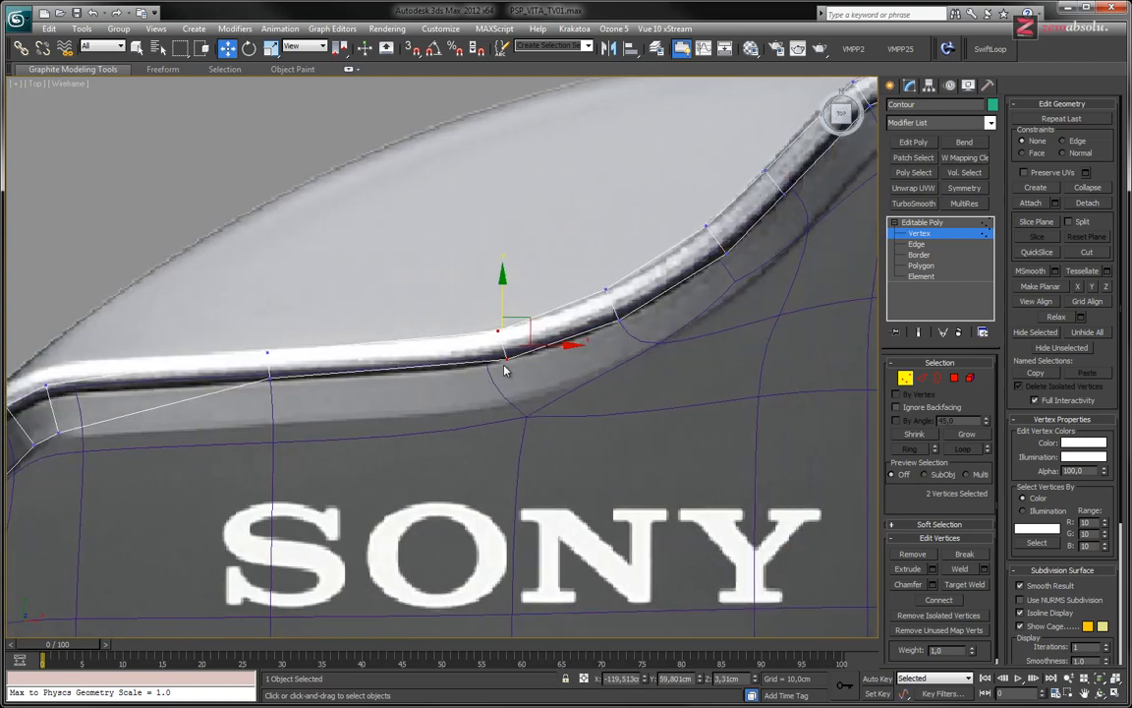
pyautogui.moveTo(504, 369); pyautogui.dragTo(504, 380)
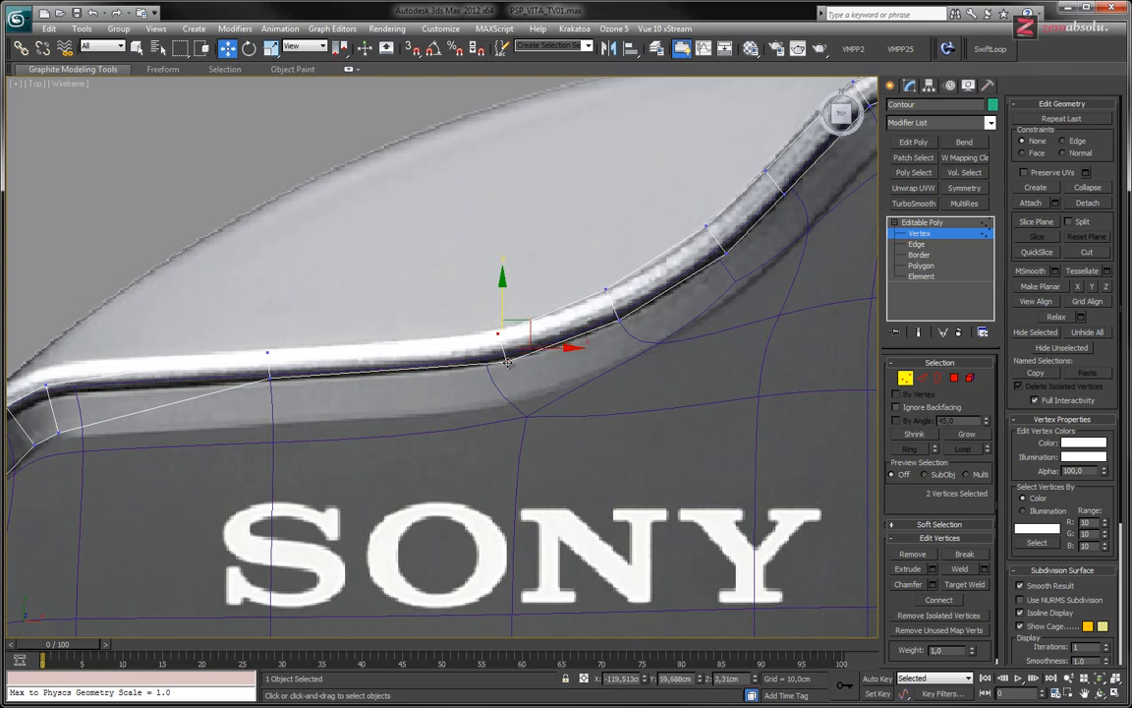
pyautogui.click(506, 361)
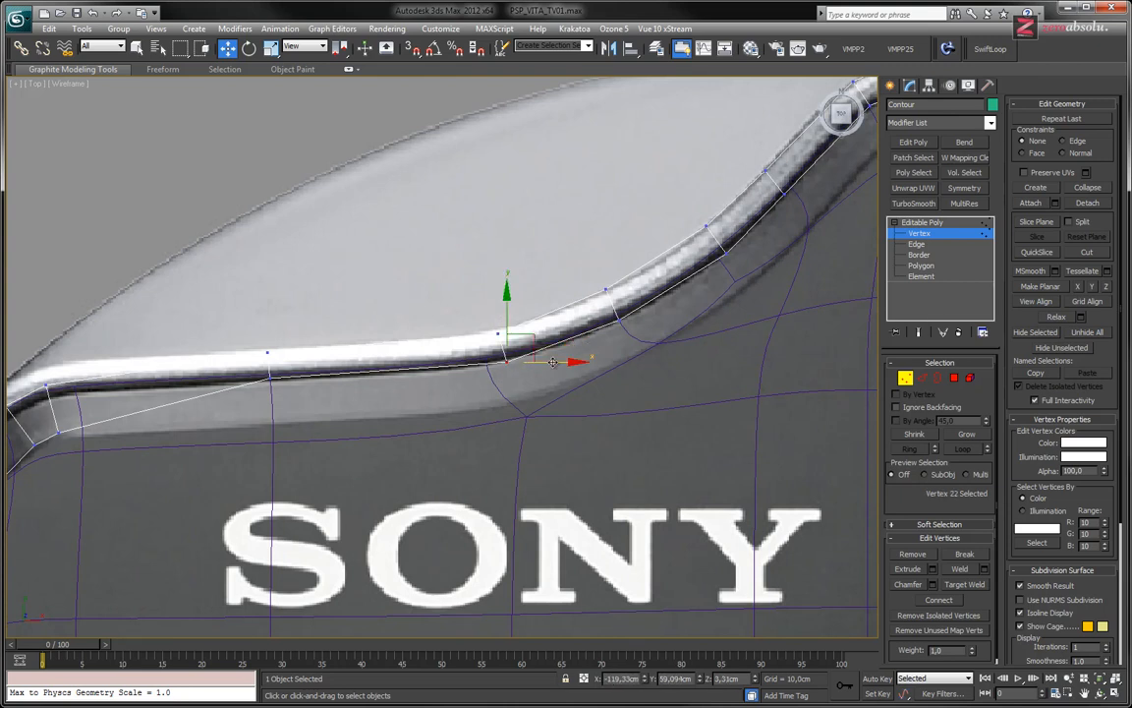
pyautogui.moveTo(553, 362); pyautogui.dragTo(550, 363)
pyautogui.moveTo(411, 404); pyautogui.dragTo(763, 399, button='middle')
pyautogui.moveTo(499, 427); pyautogui.dragTo(605, 426, button='middle')
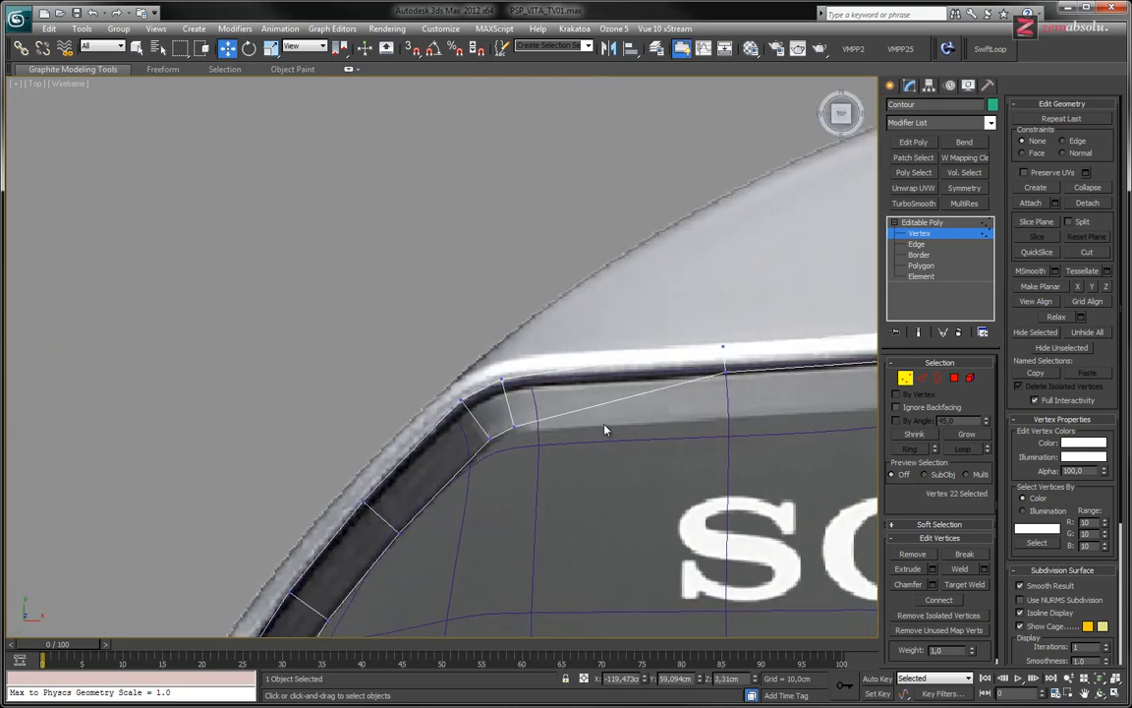
# - Move the two outer vertices at the SONY corner onto the rim's outer edge and bring their inner vertices onto its inner edge
pyautogui.moveTo(470, 406); pyautogui.dragTo(468, 405)
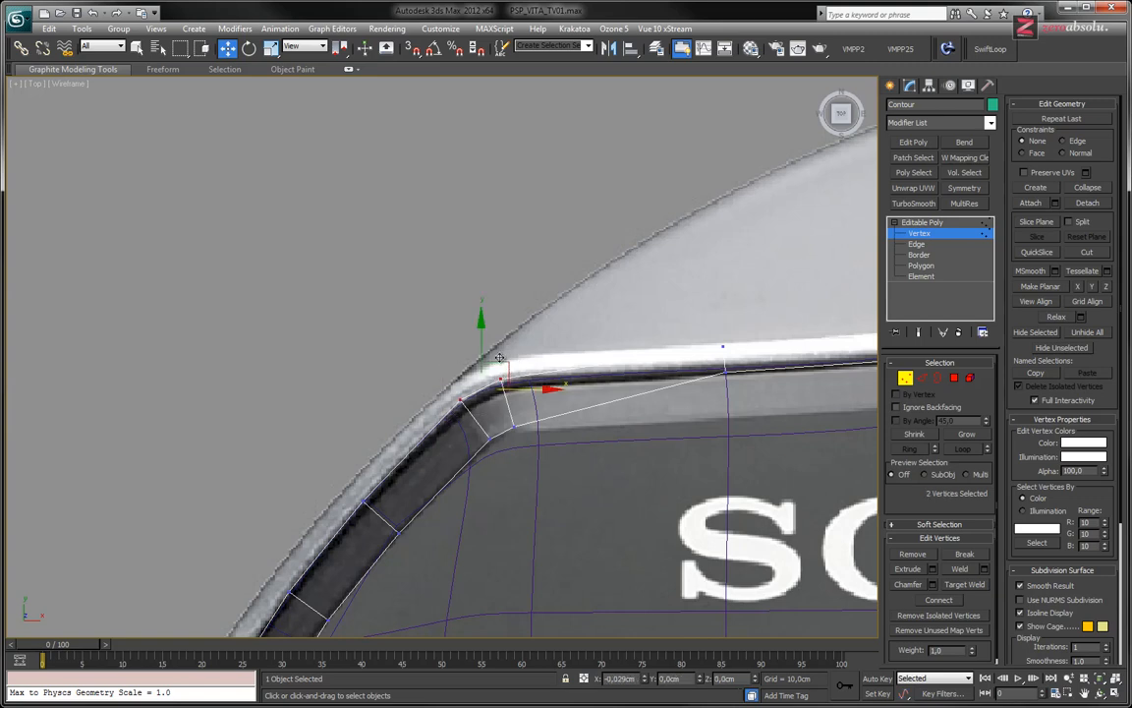
pyautogui.moveTo(502, 363); pyautogui.dragTo(498, 345)
pyautogui.moveTo(536, 453); pyautogui.dragTo(511, 382)
# - Fit the next two vertex pairs below the corner to the rim, with inner vertices near X -144.61, Y 52.55 and X -147.42, Y 47.91 cm
pyautogui.moveTo(484, 457); pyautogui.dragTo(587, 268, button='middle')
pyautogui.moveTo(562, 379); pyautogui.dragTo(466, 324)
pyautogui.click(487, 336)
pyautogui.moveTo(475, 433); pyautogui.dragTo(621, 217, button='middle')
pyautogui.scroll(-2, 605, 242)
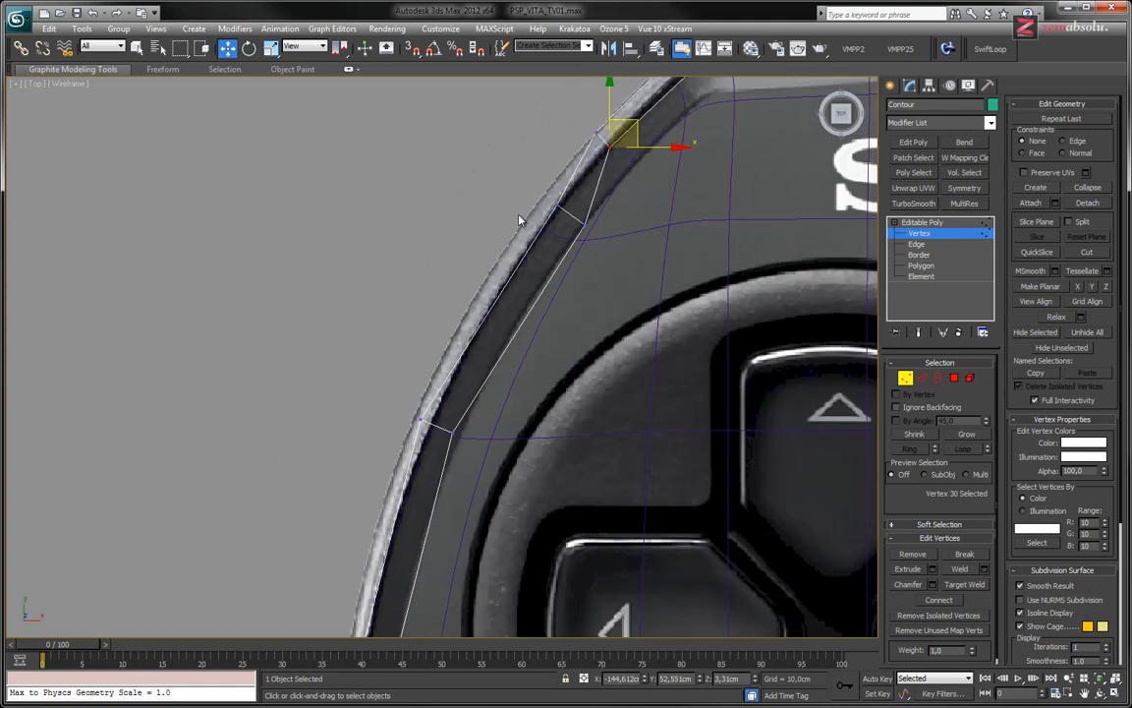
pyautogui.moveTo(609, 239); pyautogui.dragTo(549, 218)
pyautogui.click(563, 225)
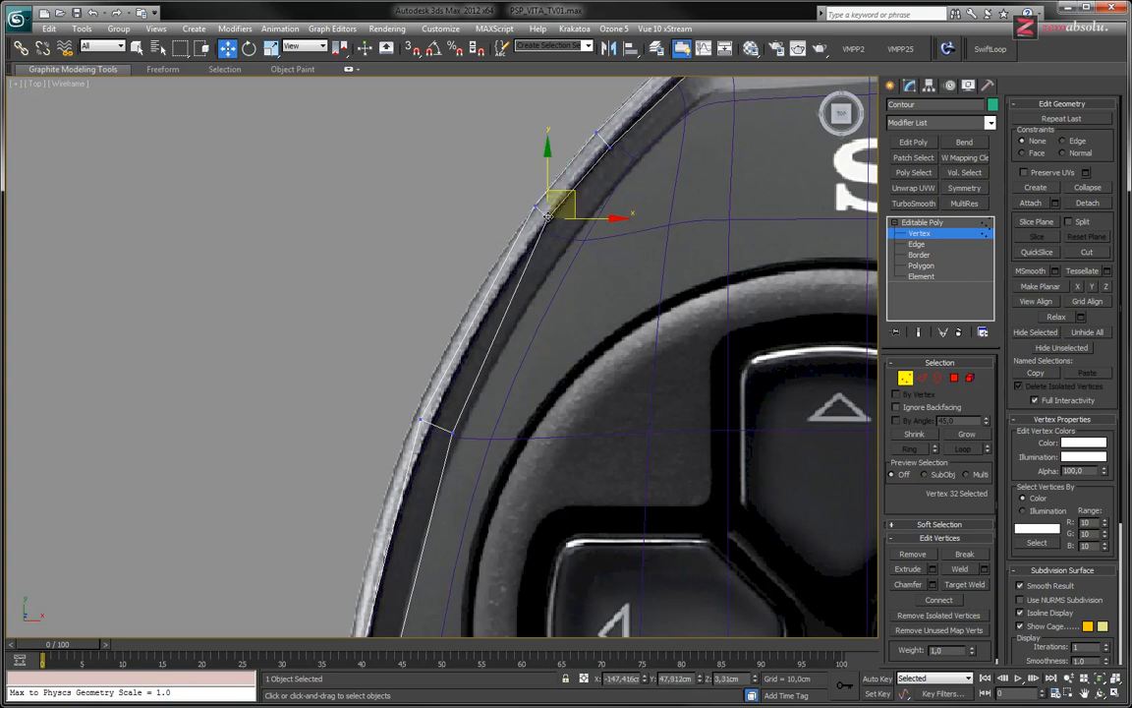
# - Fit the vertex pair level with the D-pad's up button to the rim, with its inner vertex near X -155.23, Y 35.97 cm
pyautogui.moveTo(538, 332); pyautogui.dragTo(556, 181, button='middle')
pyautogui.moveTo(425, 256); pyautogui.dragTo(450, 277)
pyautogui.click(464, 282)
pyautogui.moveTo(566, 242); pyautogui.dragTo(502, 462, button='middle')
pyautogui.scroll(-2, 507, 398)
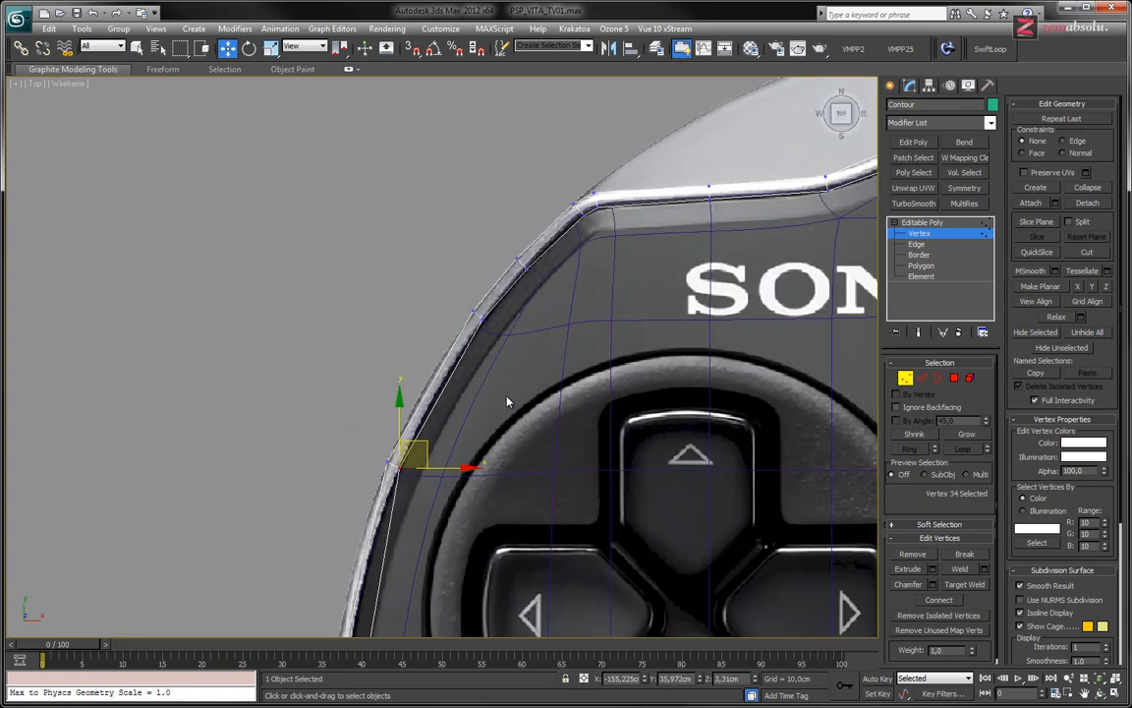
# - Refine the vertex pairs along the upper side curve, placing the second pair below the corner at about X -149.03, Y 48.23 cm
pyautogui.click(476, 312)
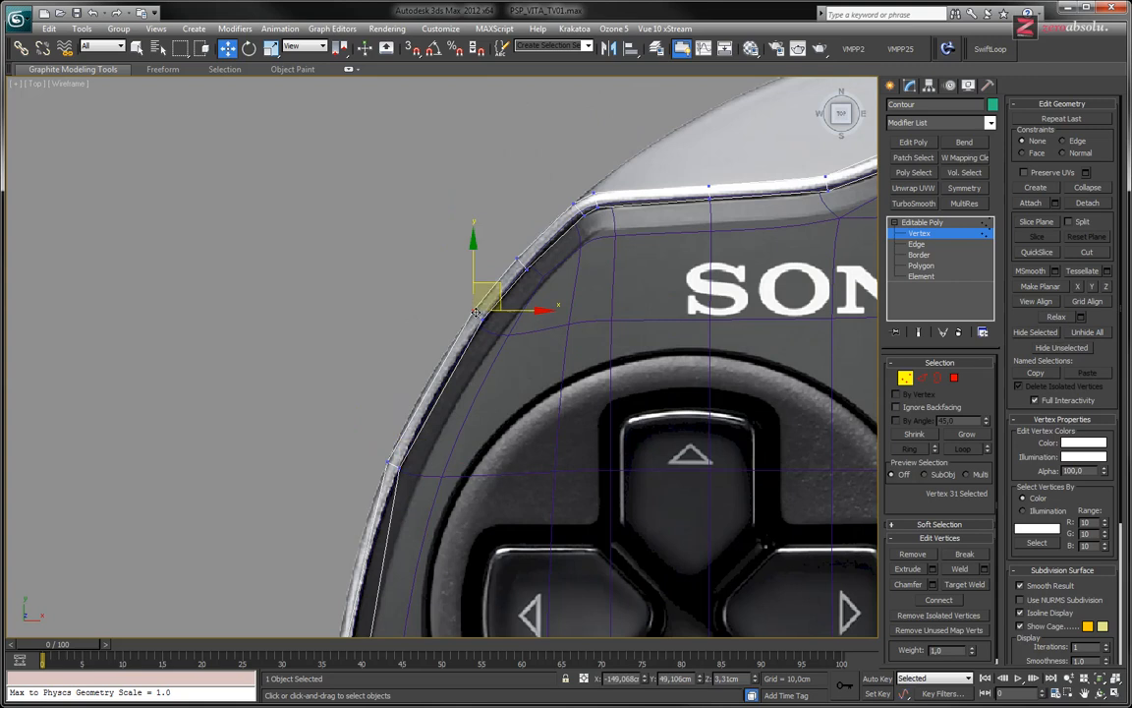
pyautogui.moveTo(472, 310); pyautogui.dragTo(473, 310)
pyautogui.scroll(2, 497, 314)
pyautogui.moveTo(339, 515); pyautogui.dragTo(359, 531)
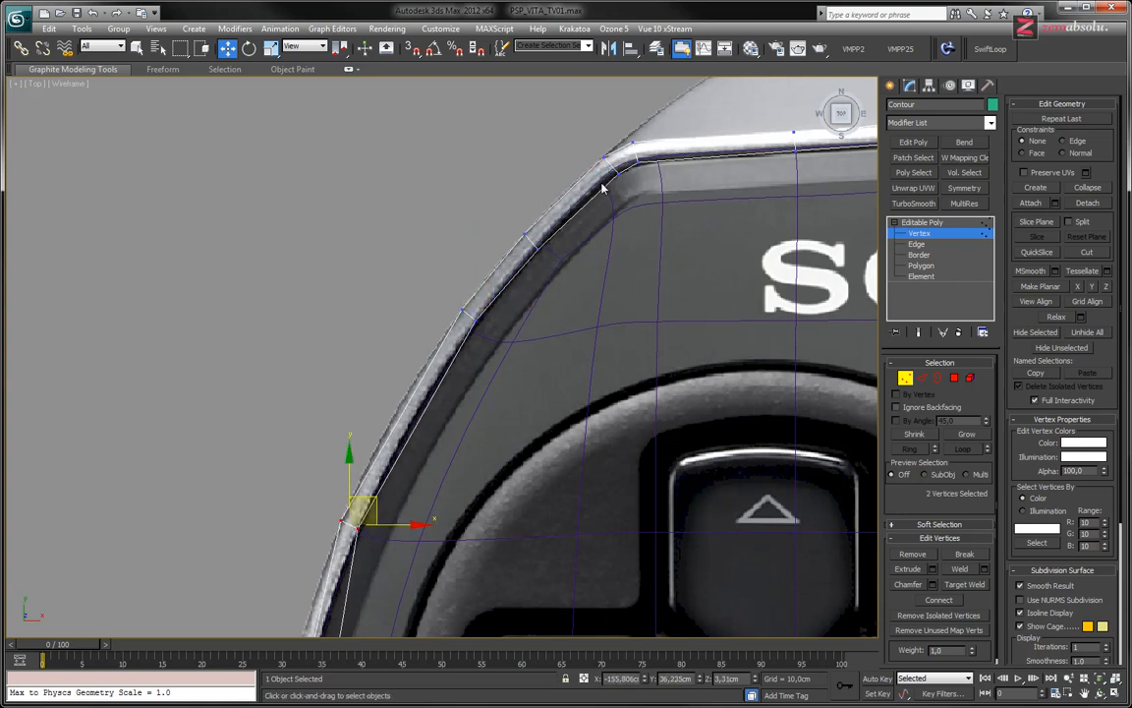
pyautogui.moveTo(598, 141); pyautogui.dragTo(624, 192)
pyautogui.moveTo(519, 222); pyautogui.dragTo(552, 263)
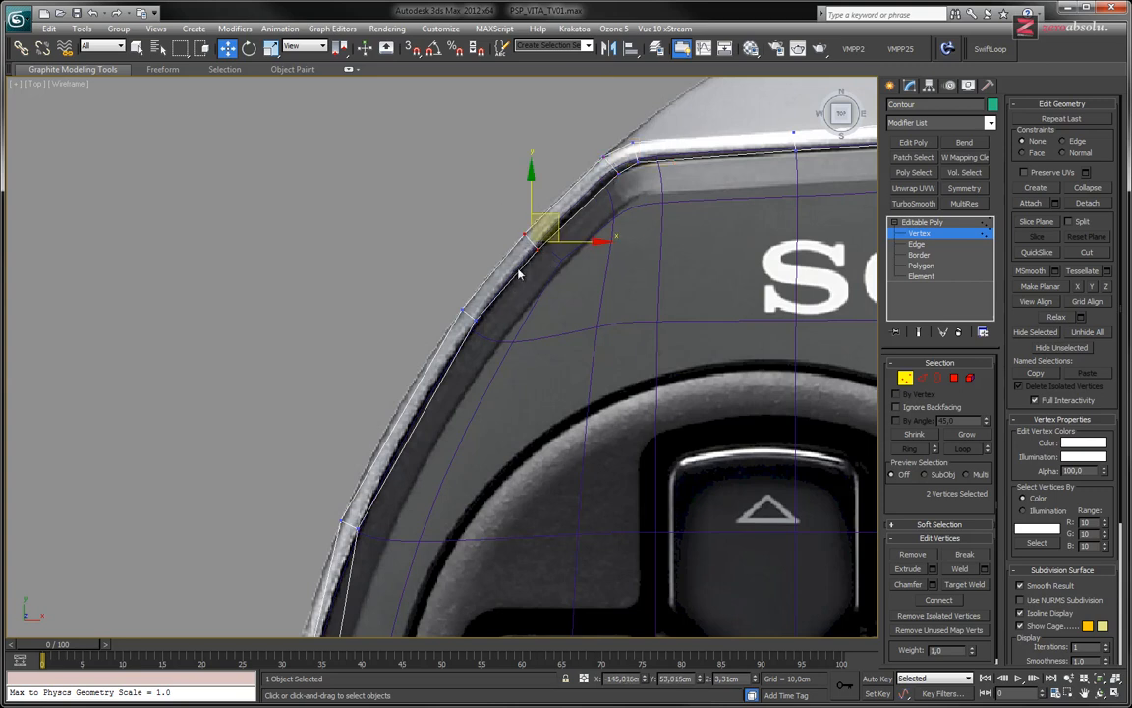
pyautogui.moveTo(440, 298); pyautogui.dragTo(474, 321)
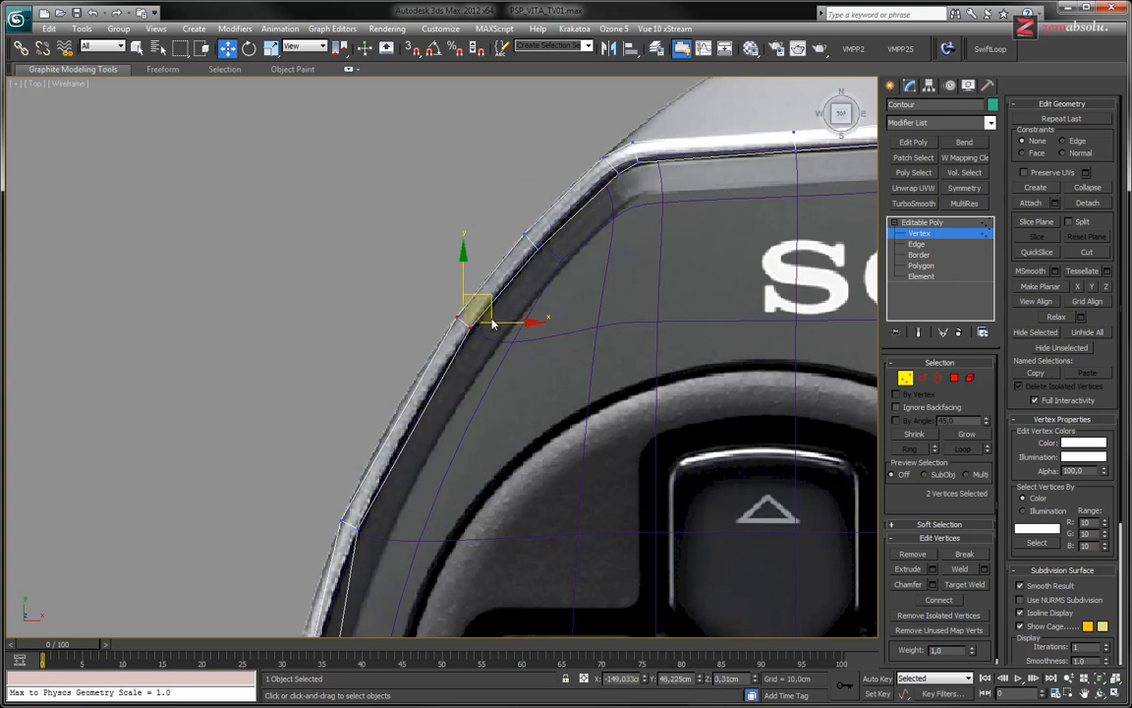
# - Shift the vertex pair level with the D-pad's left button outward onto the rim, to about -159.69 cm in X
pyautogui.moveTo(465, 329); pyautogui.dragTo(478, 173, button='middle')
pyautogui.scroll(-3, 500, 188)
pyautogui.moveTo(490, 235); pyautogui.dragTo(444, 421, button='middle')
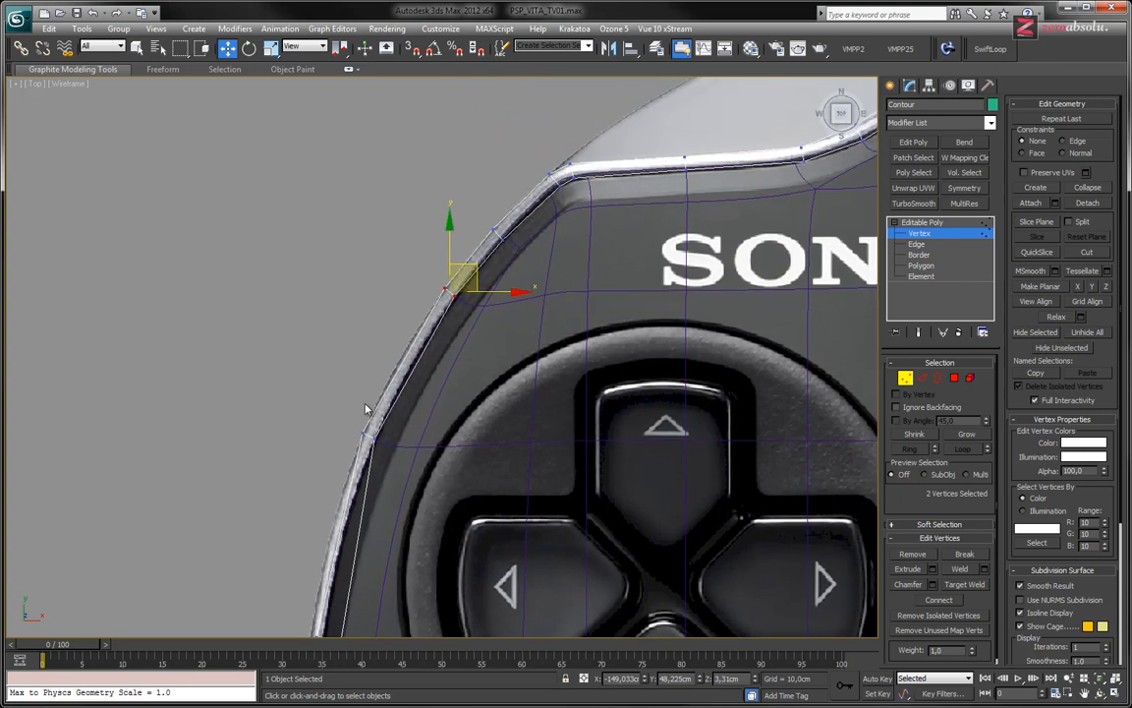
pyautogui.moveTo(366, 408); pyautogui.dragTo(461, 271, button='middle')
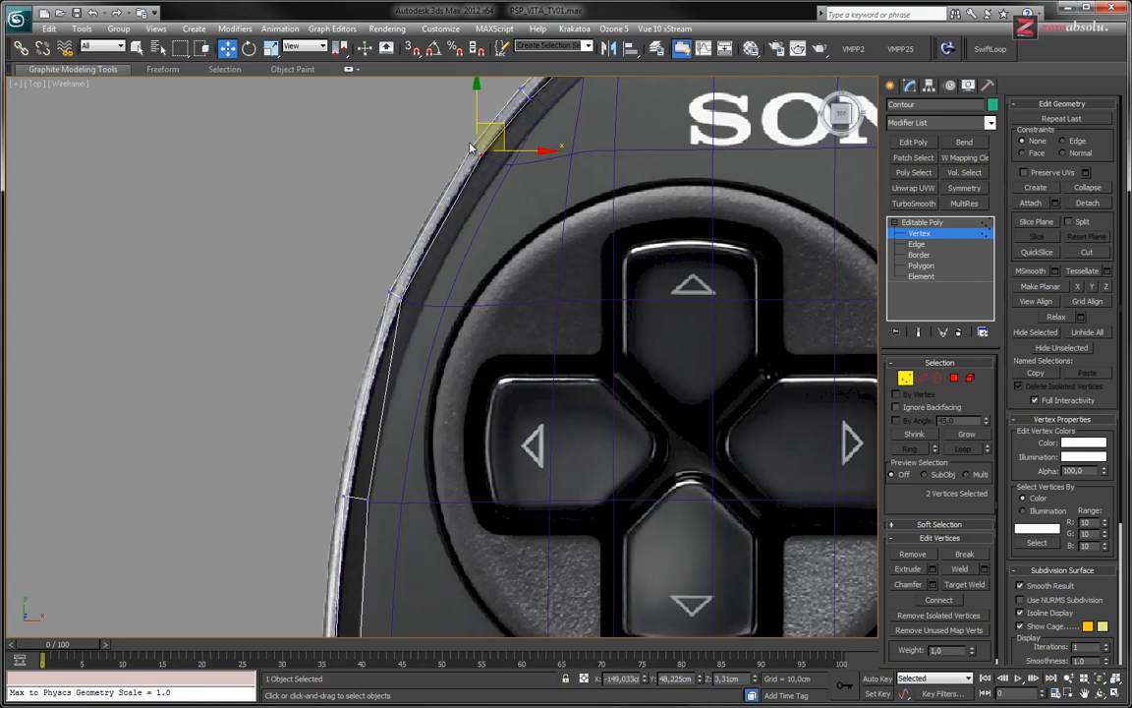
pyautogui.moveTo(433, 345); pyautogui.dragTo(470, 264, button='middle')
pyautogui.moveTo(364, 396); pyautogui.dragTo(401, 417)
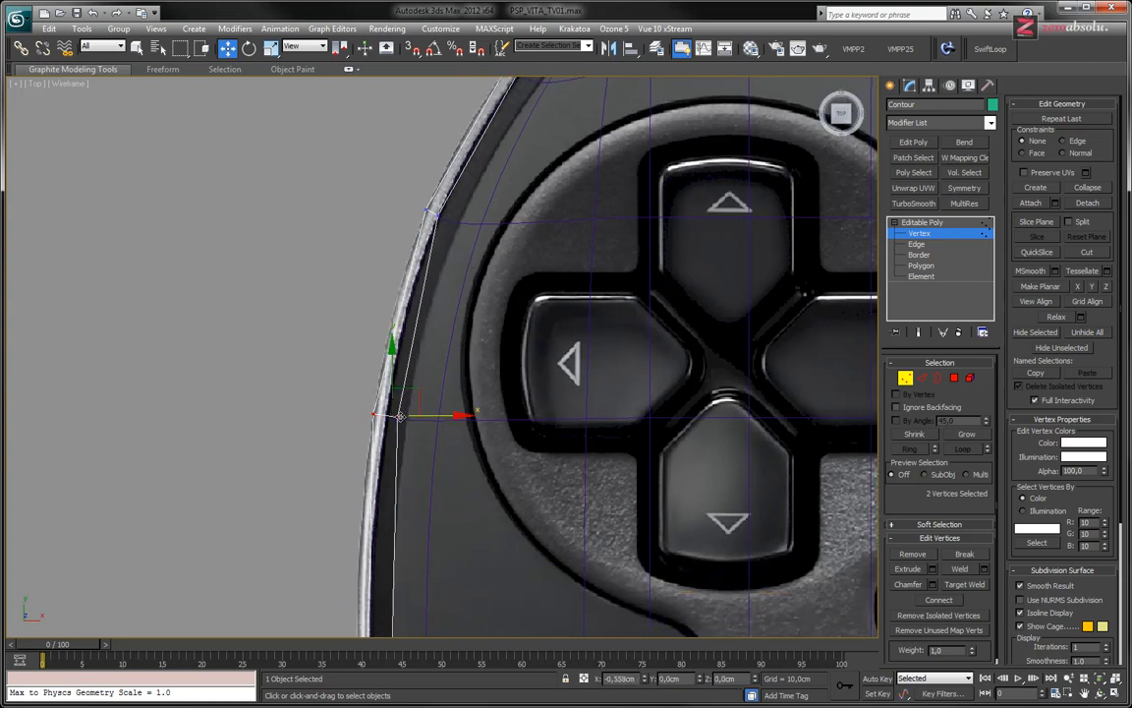
# - Move that pair's inner vertex onto the rim's inner edge at about X -159.64, Y 19.27 cm
pyautogui.moveTo(488, 228); pyautogui.dragTo(470, 353, button='middle')
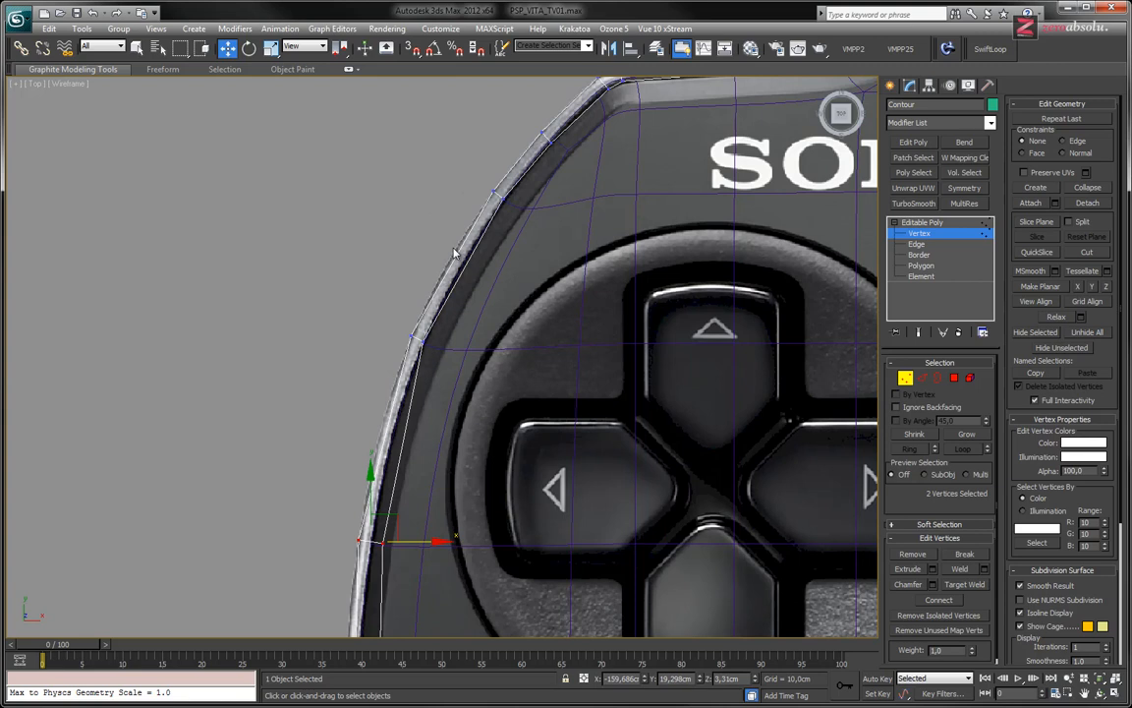
pyautogui.moveTo(434, 523); pyautogui.dragTo(464, 391, button='middle')
pyautogui.scroll(5, 412, 430)
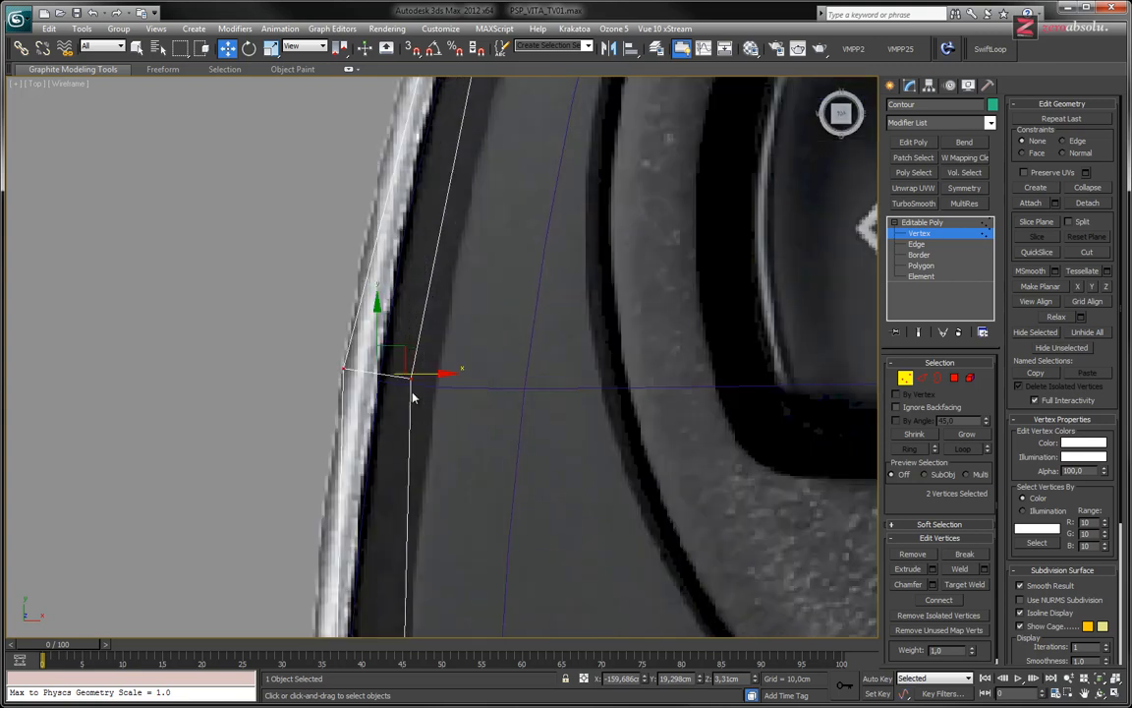
pyautogui.click(413, 383)
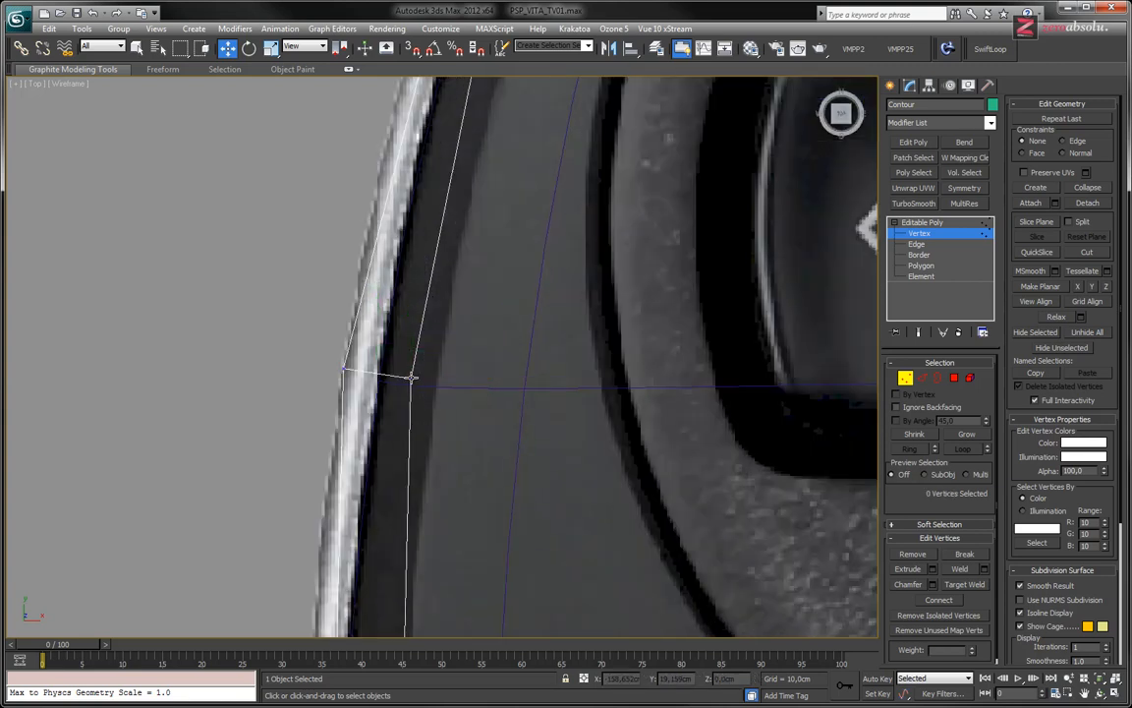
pyautogui.moveTo(412, 377); pyautogui.dragTo(380, 375)
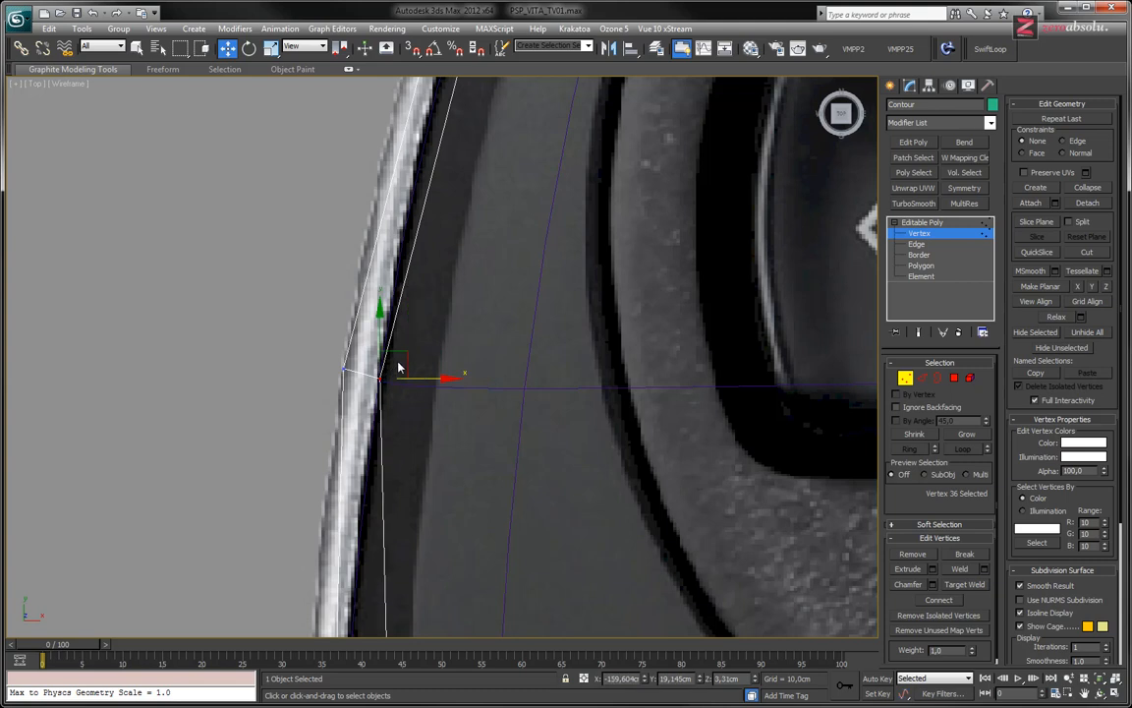
pyautogui.scroll(3, 374, 366)
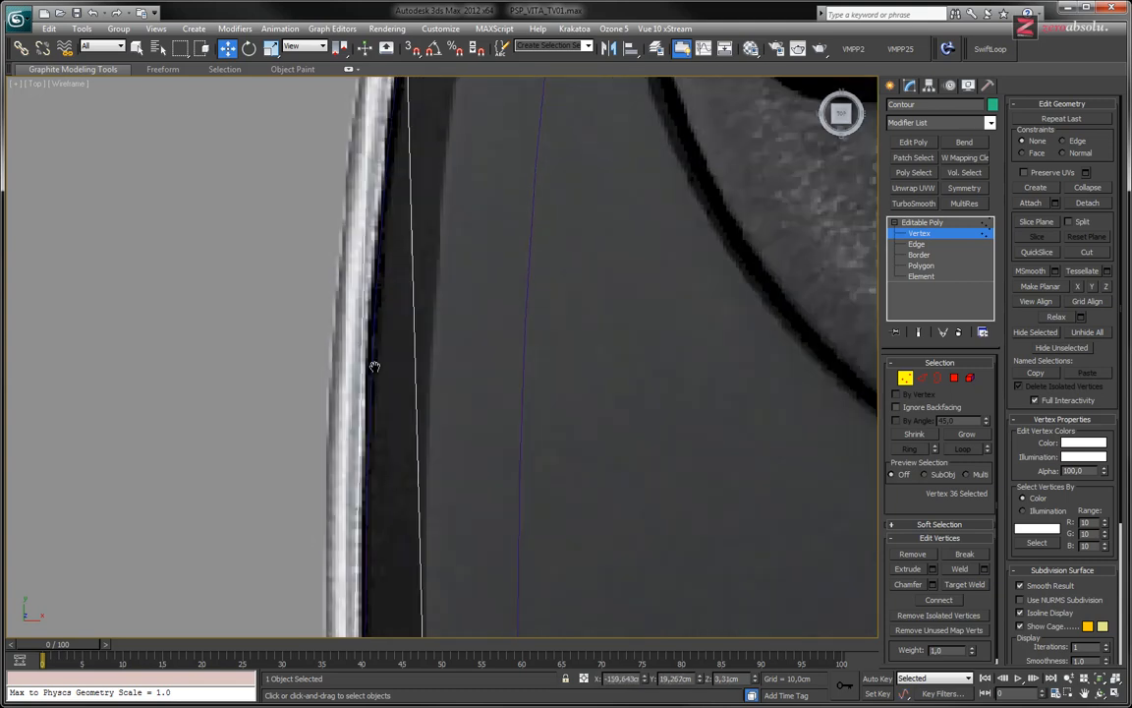
# - Fit the vertex pair at the rim's widest point to the rim, bringing its inner vertex onto the inner edge
pyautogui.moveTo(374, 367); pyautogui.dragTo(397, 333, button='middle')
pyautogui.moveTo(367, 392); pyautogui.dragTo(328, 438)
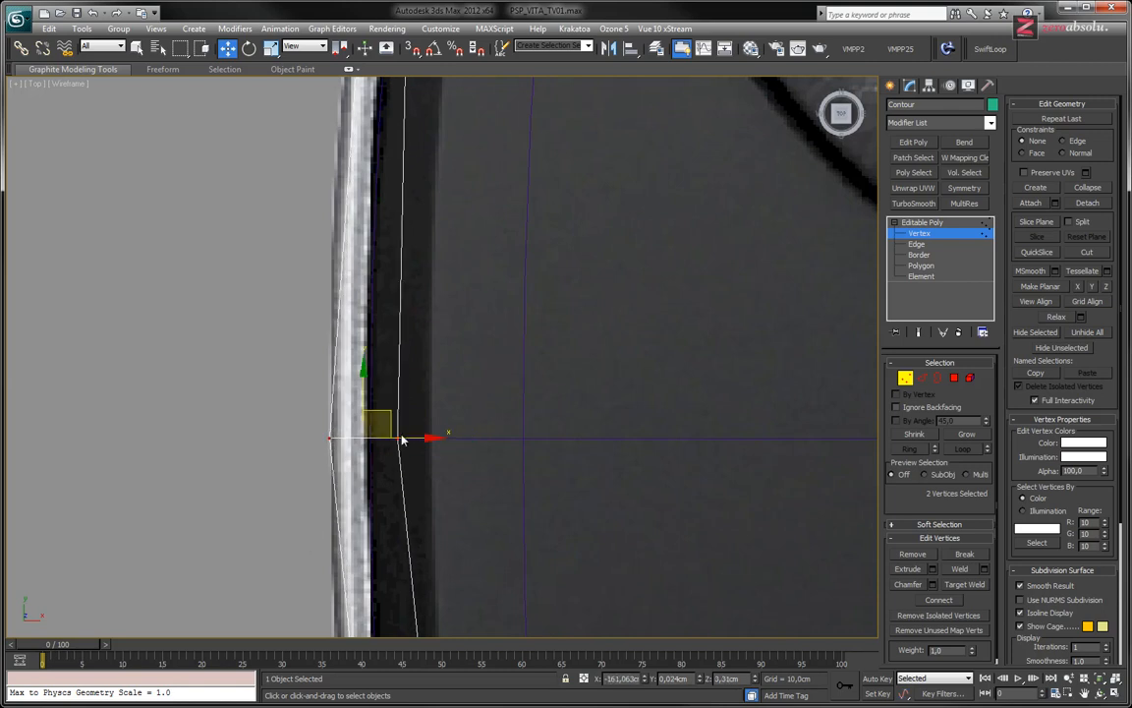
pyautogui.click(399, 438)
pyautogui.moveTo(399, 438); pyautogui.dragTo(365, 440)
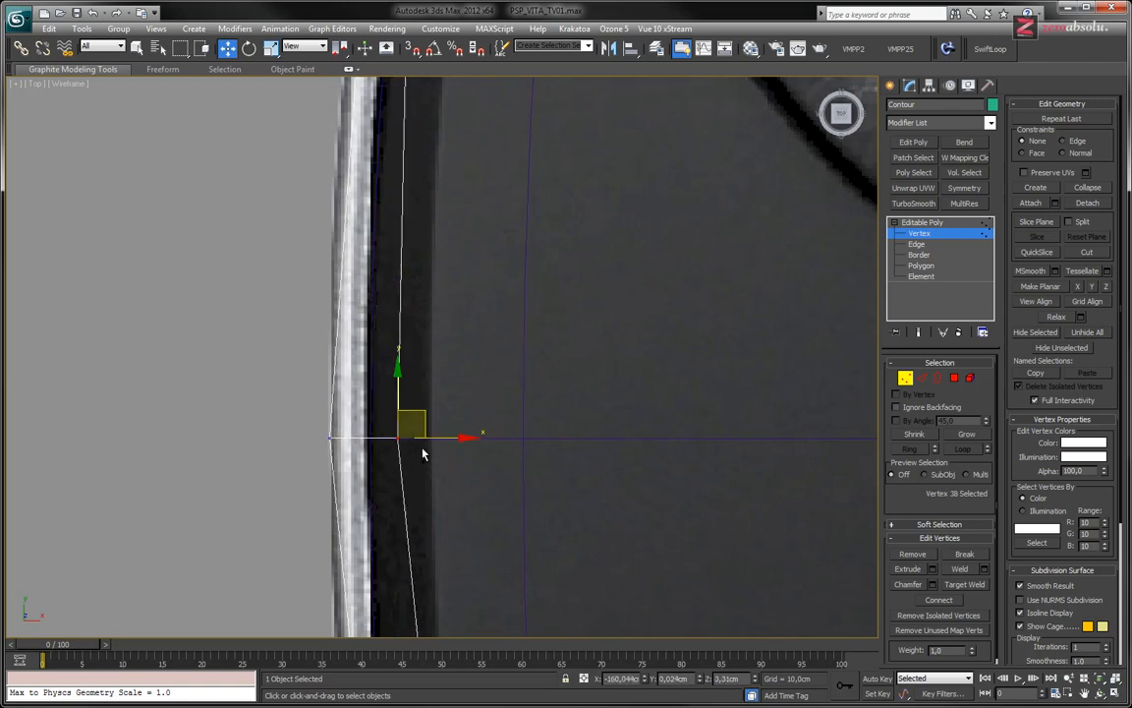
pyautogui.hotkey('ctrl', 'z')
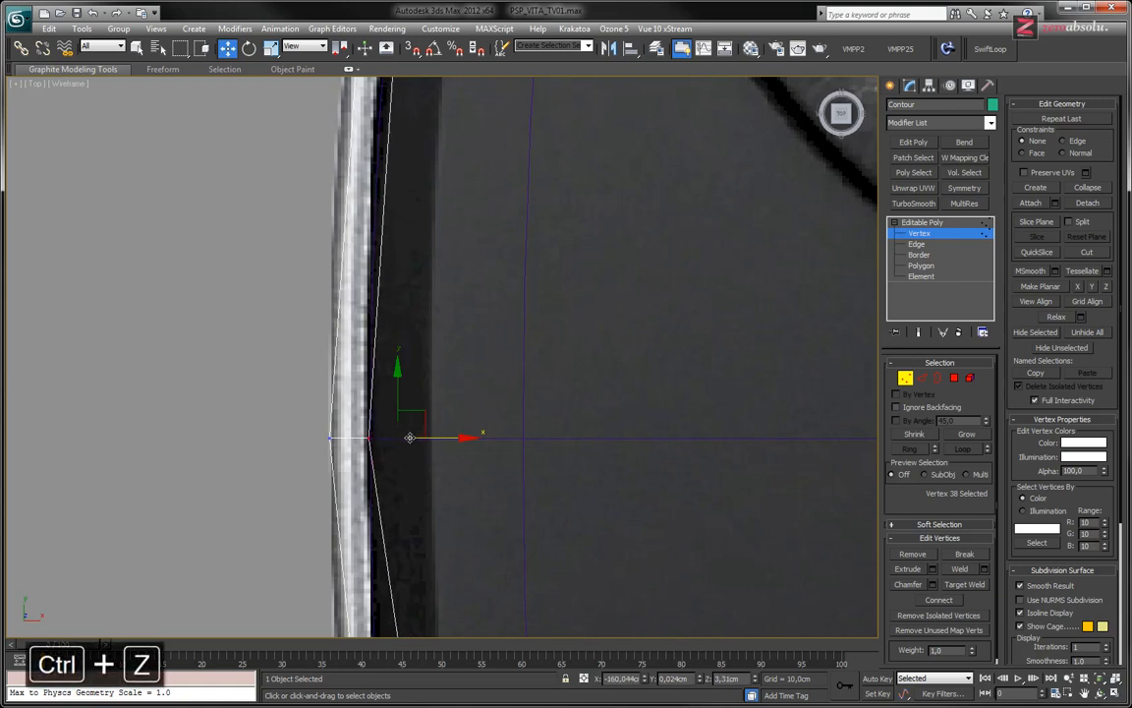
# - Set the Y position of both vertices at the rim's widest point to 0 cm
pyautogui.scroll(-5, 407, 435)
pyautogui.moveTo(281, 329); pyautogui.dragTo(417, 366)
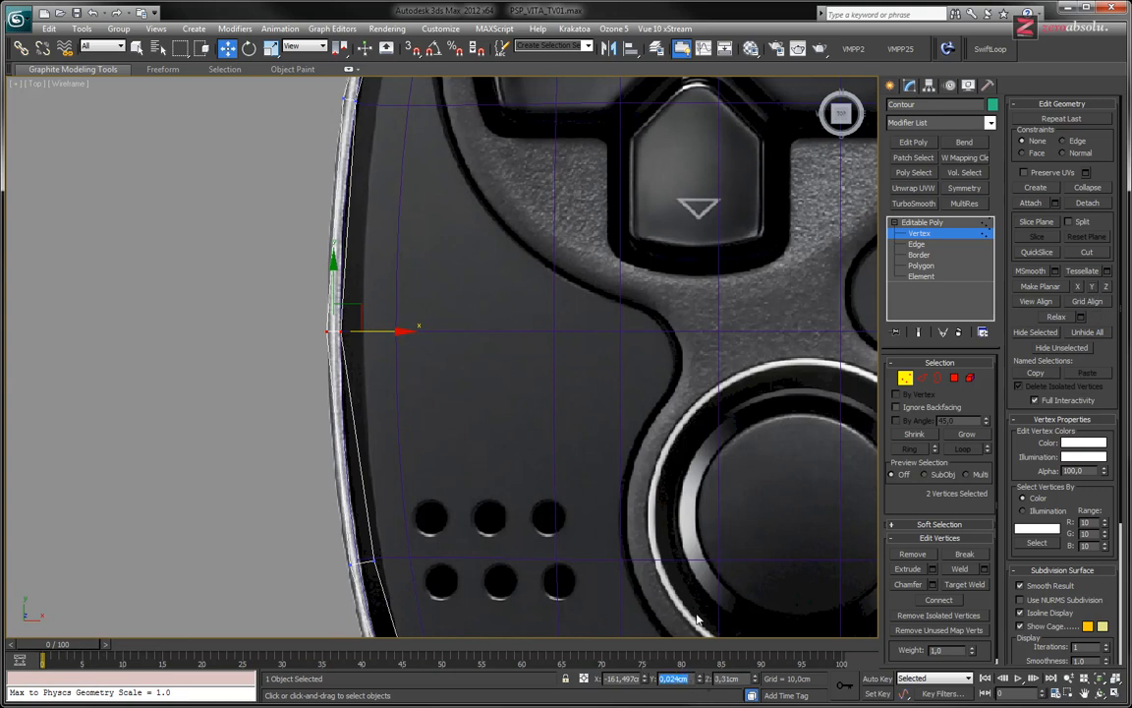
pyautogui.write('0')
pyautogui.press('Return')
# - Fit the vertex pair beside the speaker holes to the rim, with its inner vertex near X -159.37, Y -19.29 cm
pyautogui.moveTo(377, 390); pyautogui.dragTo(381, 247, button='middle')
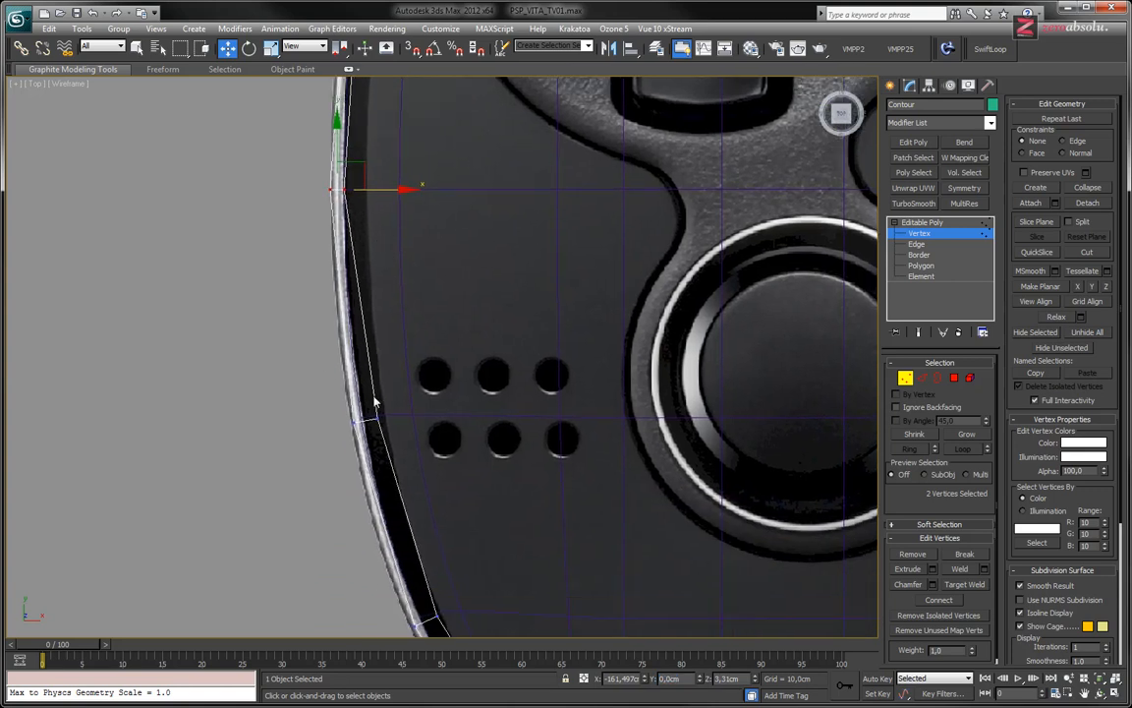
pyautogui.scroll(4, 340, 423)
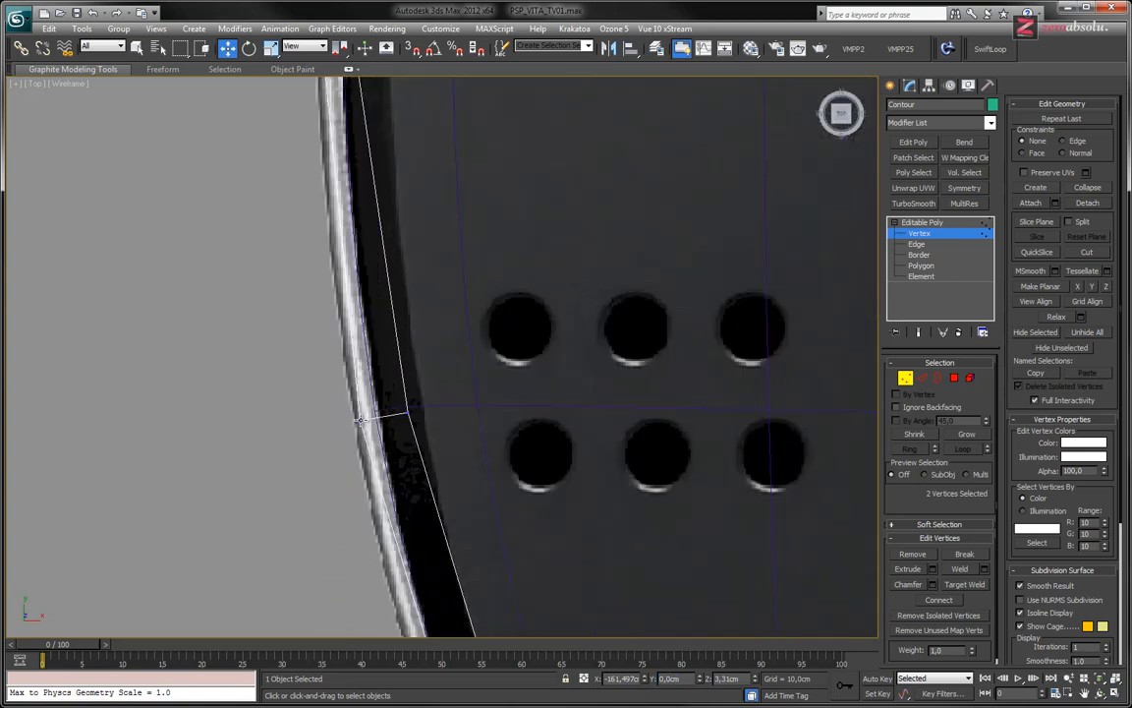
pyautogui.click(356, 420)
pyautogui.moveTo(406, 420); pyautogui.dragTo(380, 419)
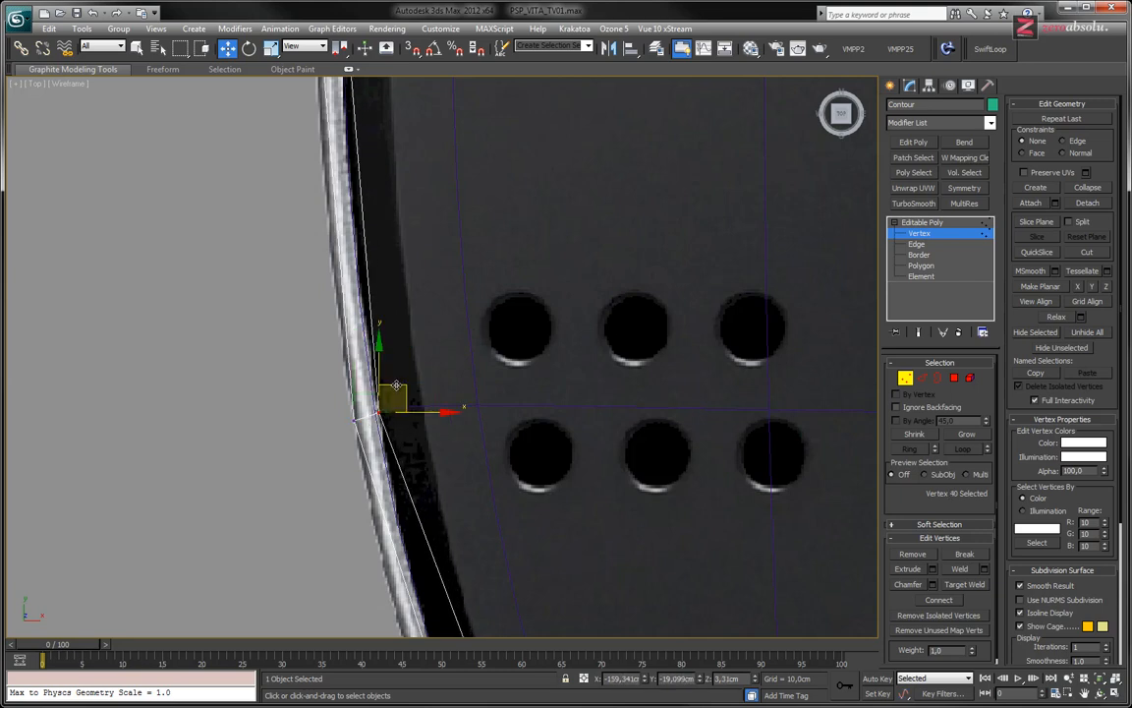
# - Fit the vertex pair below the speaker holes to the rim's edges, with its inner vertex near X -154.49, Y -36.27 cm
pyautogui.moveTo(462, 547); pyautogui.dragTo(425, 256, button='middle')
pyautogui.moveTo(463, 508); pyautogui.dragTo(329, 387, button='middle')
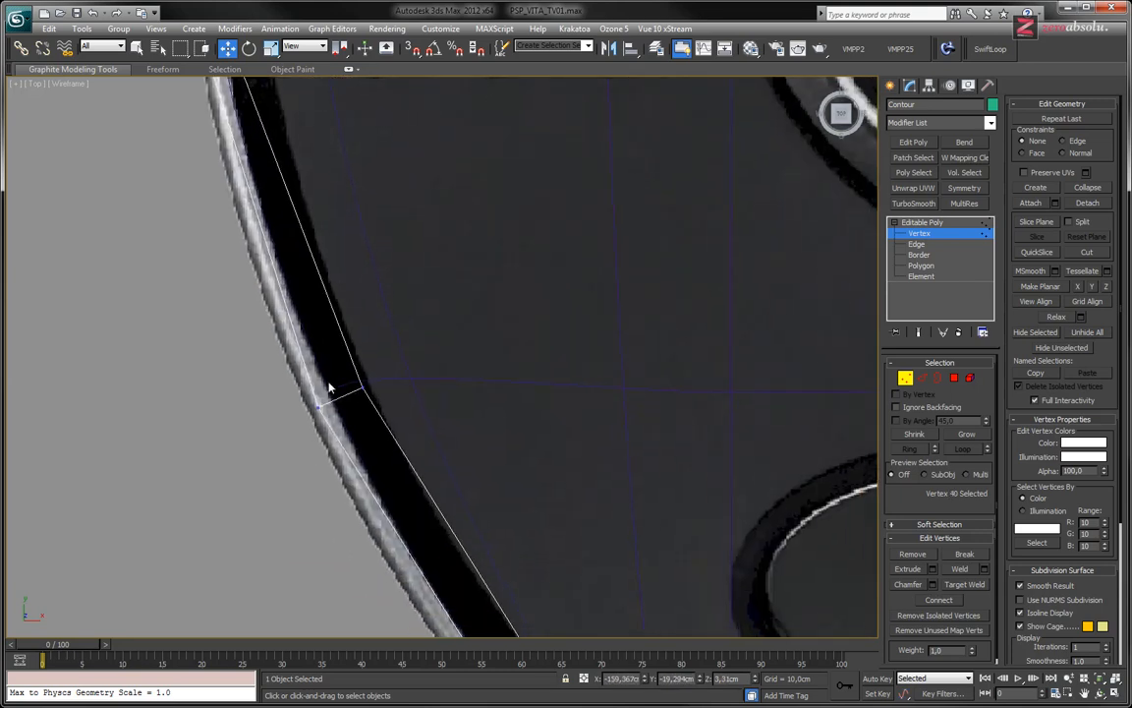
pyautogui.click(312, 411)
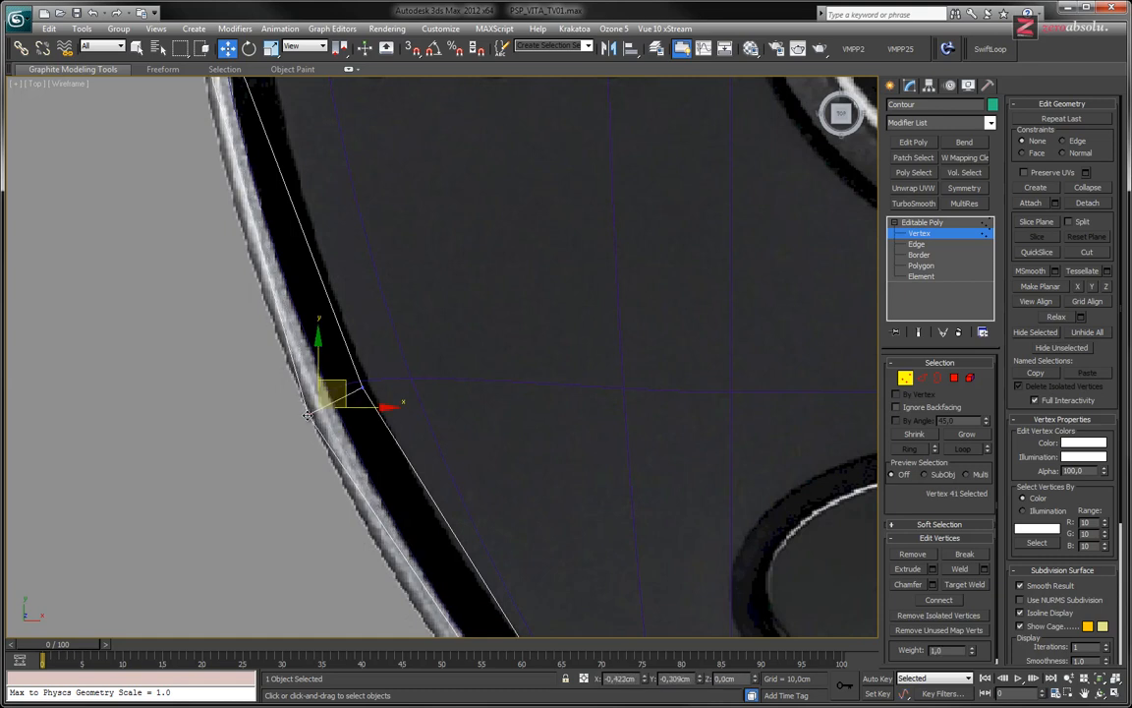
pyautogui.moveTo(353, 390); pyautogui.dragTo(330, 401)
# - Fit the vertex pair beside the PS button to the rim, outer near X -147.60, Y -49.61 and inner near X -146.86, Y -48.98 cm
pyautogui.moveTo(465, 583); pyautogui.dragTo(378, 299, button='middle')
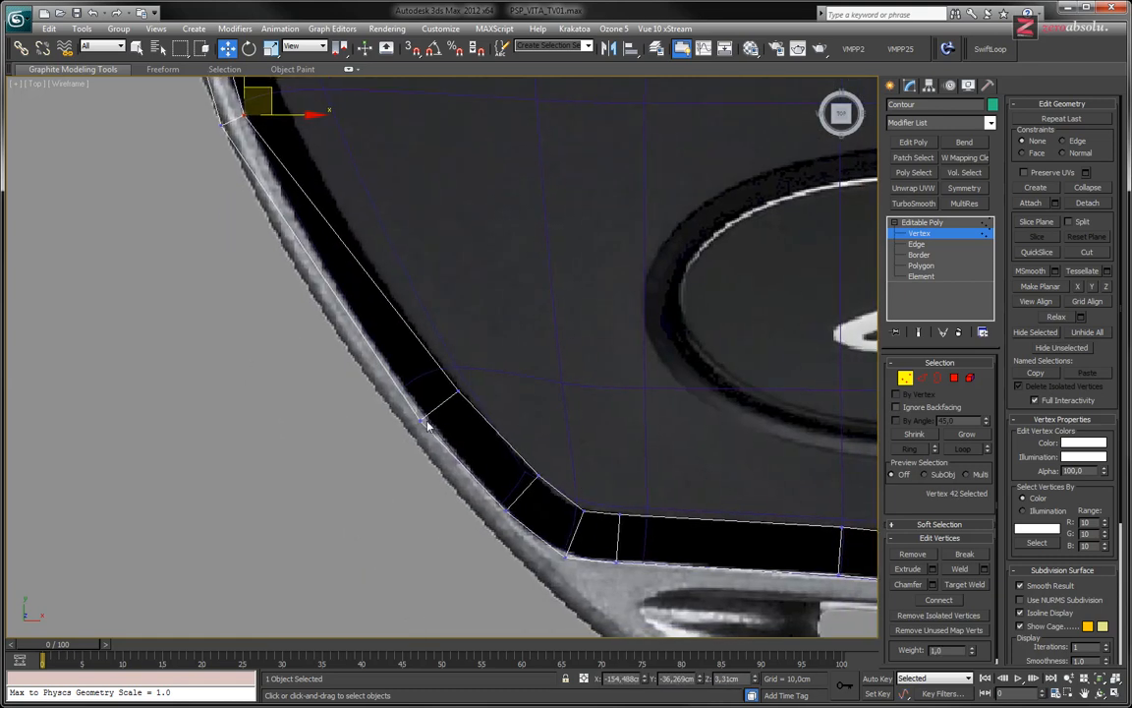
pyautogui.click(419, 421)
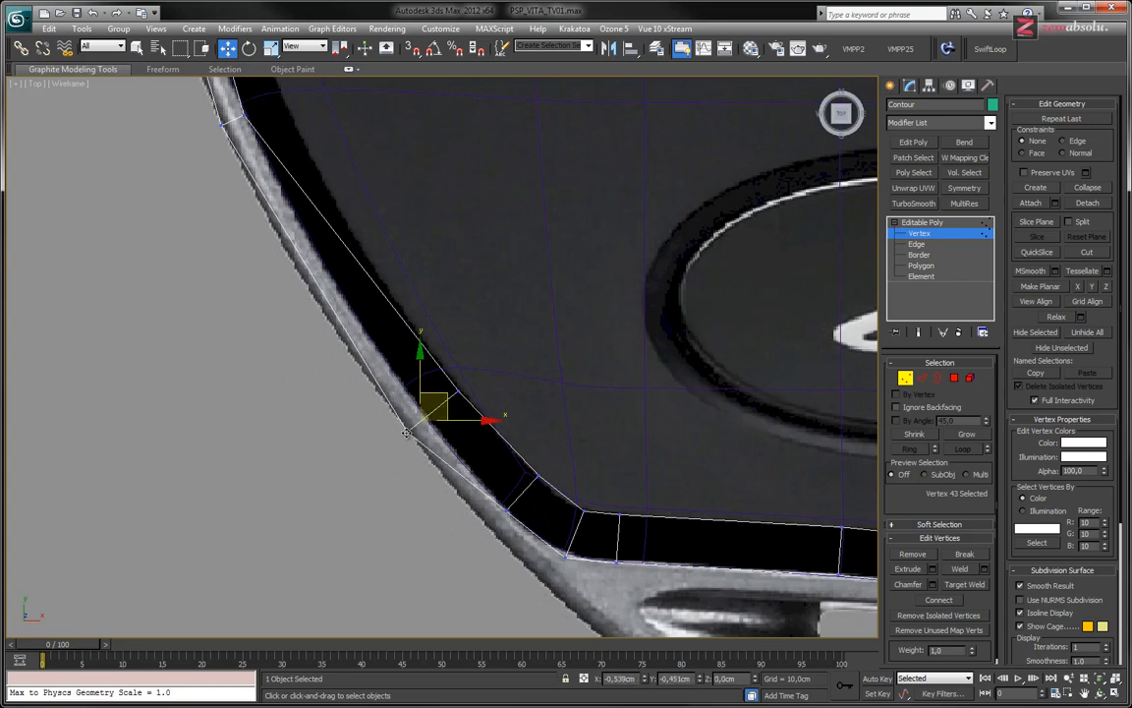
pyautogui.moveTo(460, 442); pyautogui.dragTo(284, 380, button='middle')
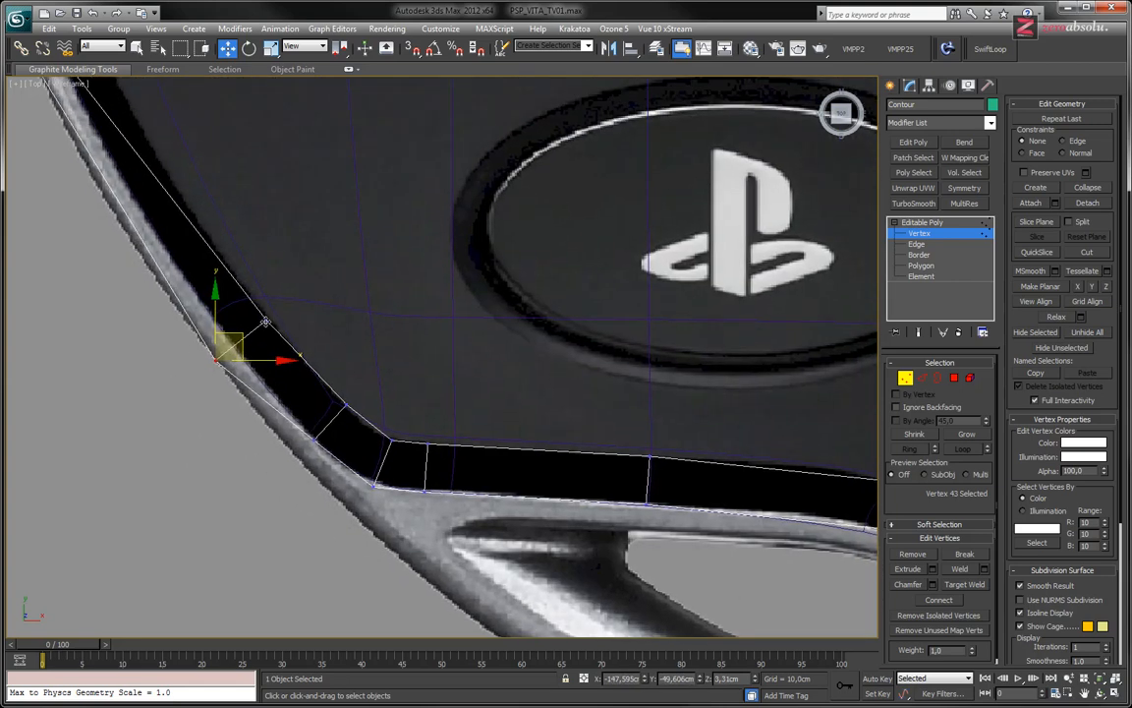
pyautogui.moveTo(265, 321); pyautogui.dragTo(233, 345)
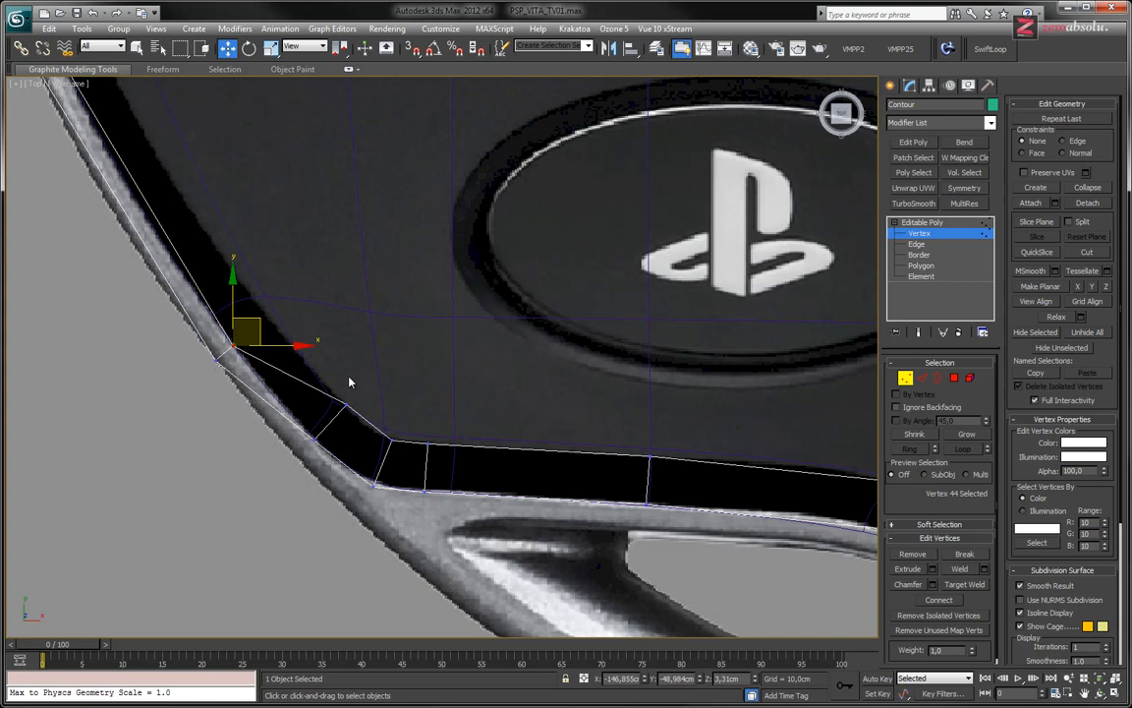
# - Fit the vertex pair just above the lower corner to the rim, with its inner vertex near X -143.47, Y -52.86 cm
pyautogui.moveTo(349, 383); pyautogui.dragTo(307, 355, button='middle')
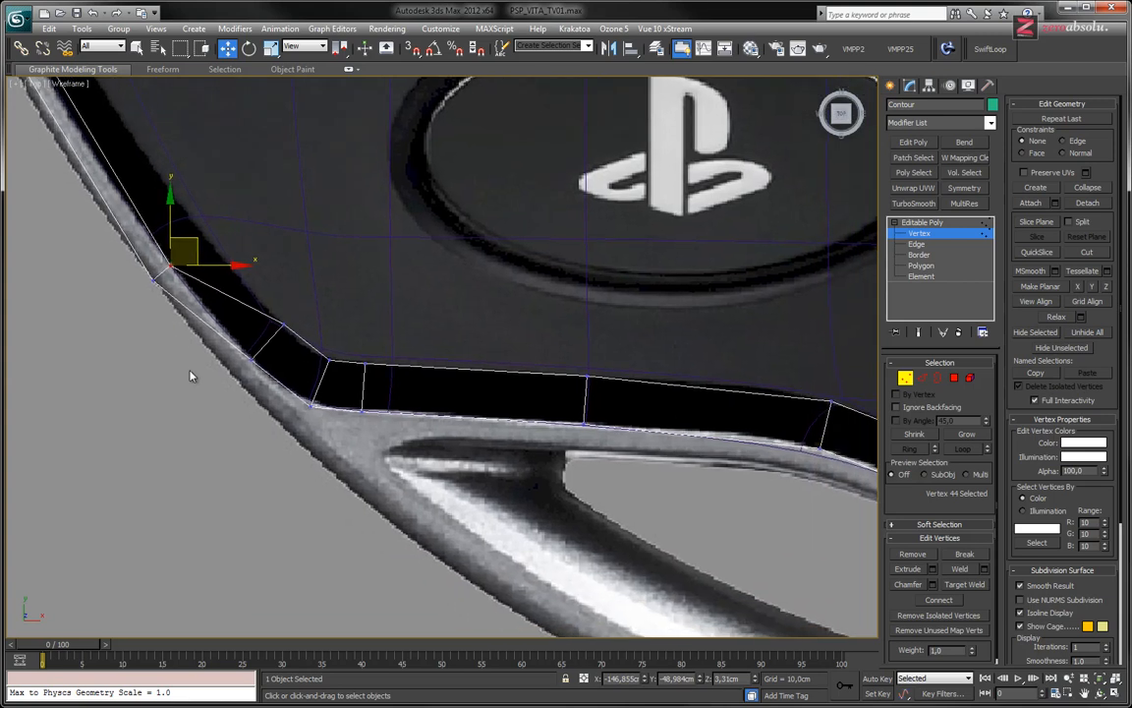
pyautogui.moveTo(252, 359); pyautogui.dragTo(234, 376)
pyautogui.moveTo(284, 324); pyautogui.dragTo(249, 357)
# - Reshape the two vertex pairs at the lower corner to span the rim's junction with the metal loop, one vertex near X -138.06, Y -56.46 cm
pyautogui.moveTo(283, 411); pyautogui.dragTo(294, 346, button='middle')
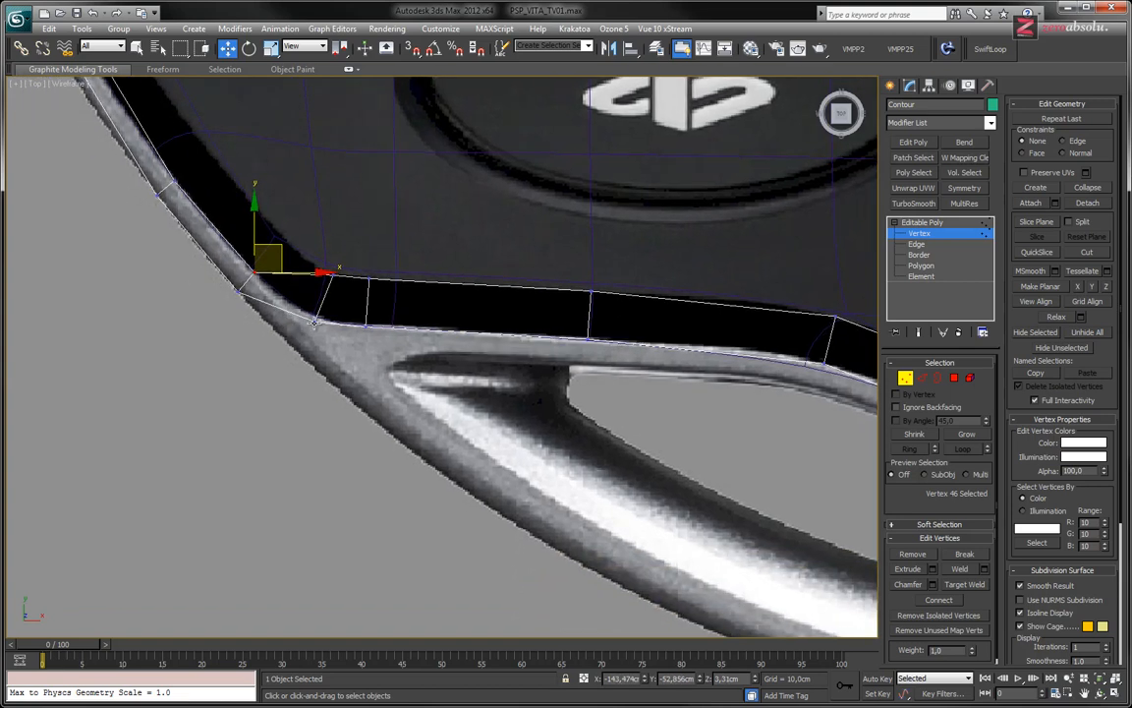
pyautogui.moveTo(315, 322); pyautogui.dragTo(301, 351)
pyautogui.moveTo(333, 275); pyautogui.dragTo(363, 359)
pyautogui.moveTo(365, 276); pyautogui.dragTo(382, 357)
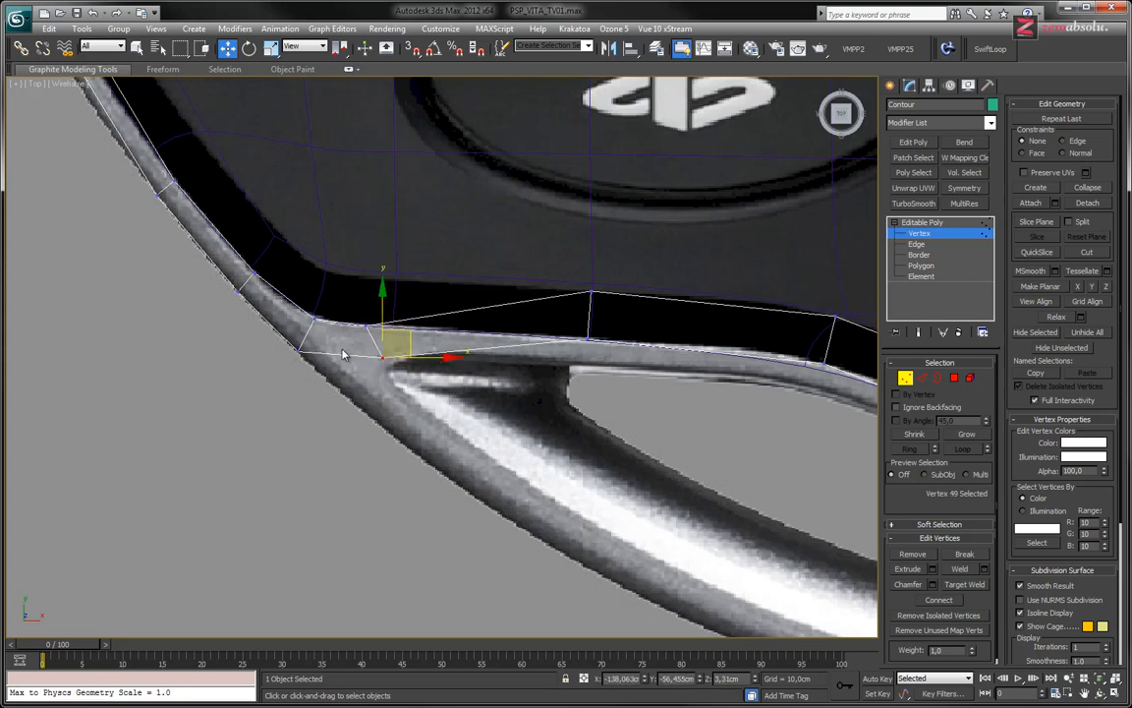
# - Nudge the outer vertex where the metal loop meets the rim to about X -138.00, Y -56.66 cm
pyautogui.press('2')
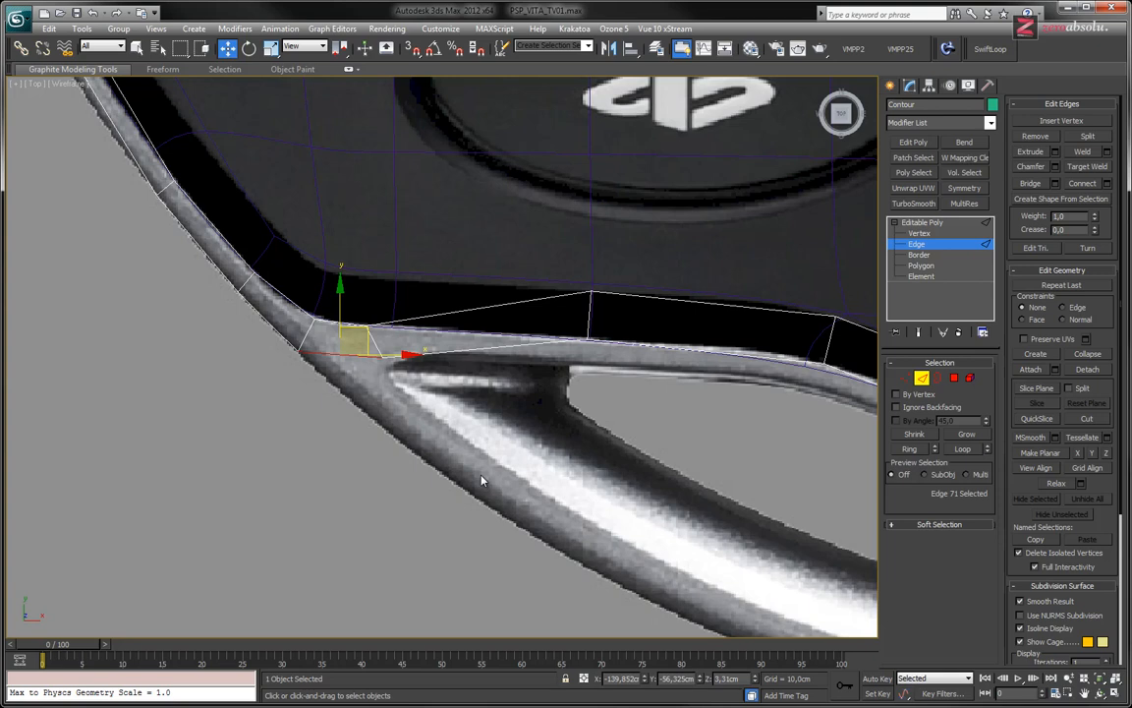
pyautogui.moveTo(482, 479); pyautogui.dragTo(311, 379, button='middle')
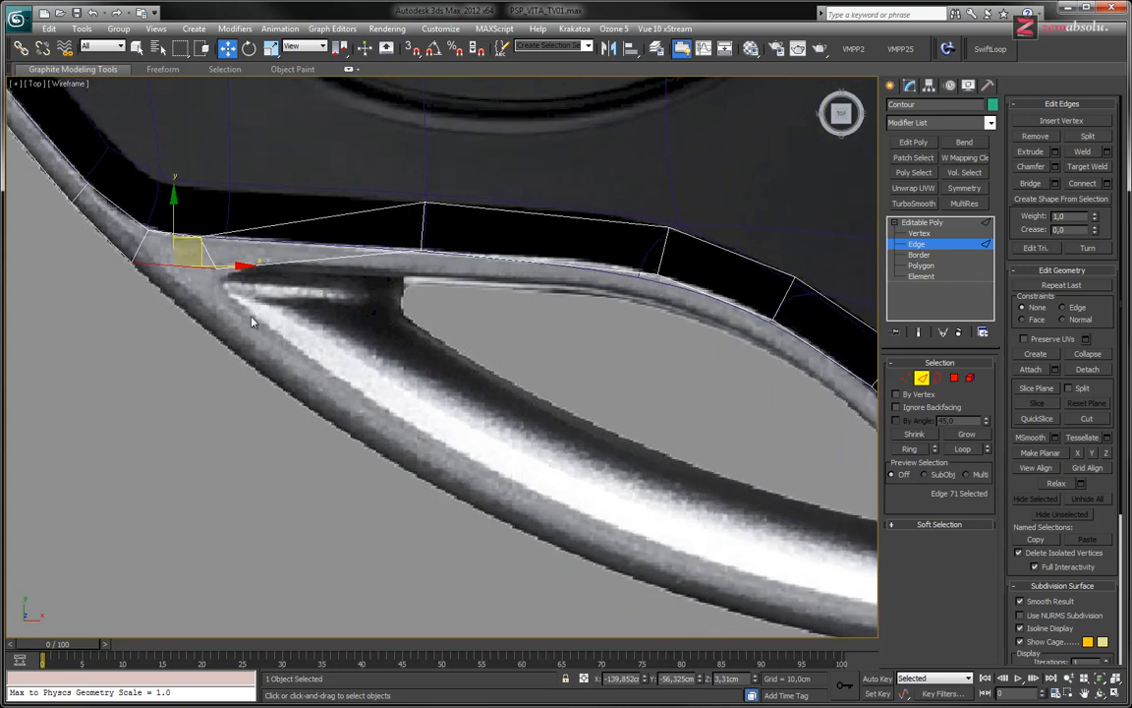
pyautogui.press('1')
pyautogui.click(214, 275)
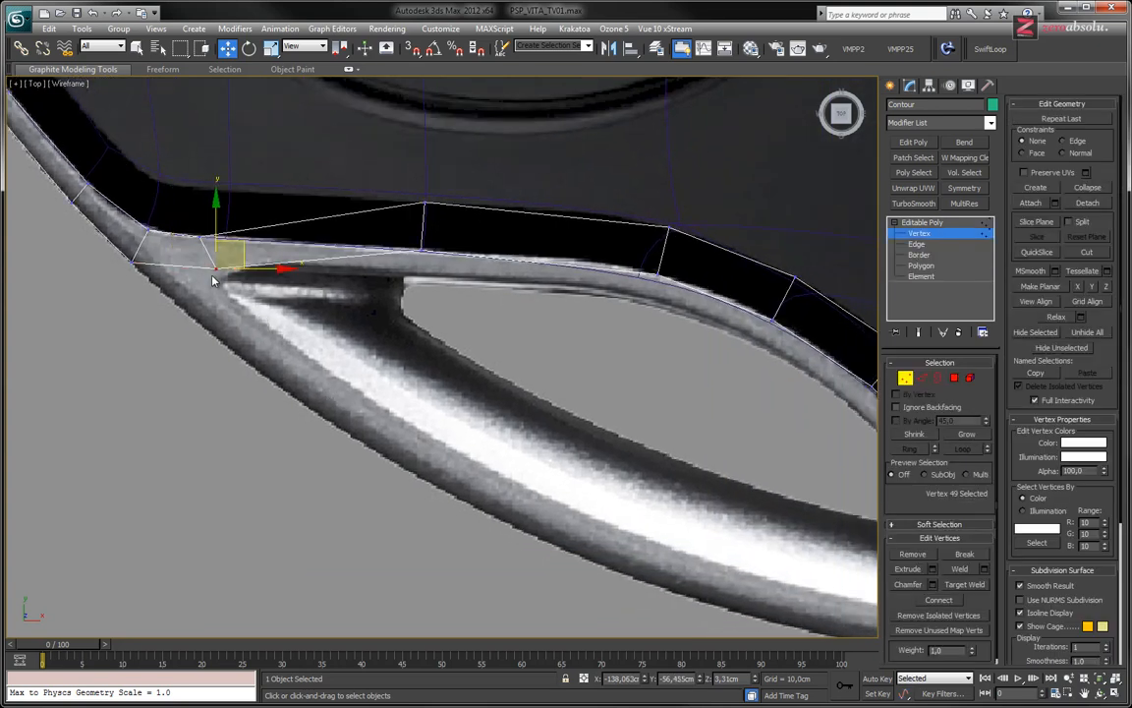
pyautogui.moveTo(217, 269); pyautogui.dragTo(217, 273)
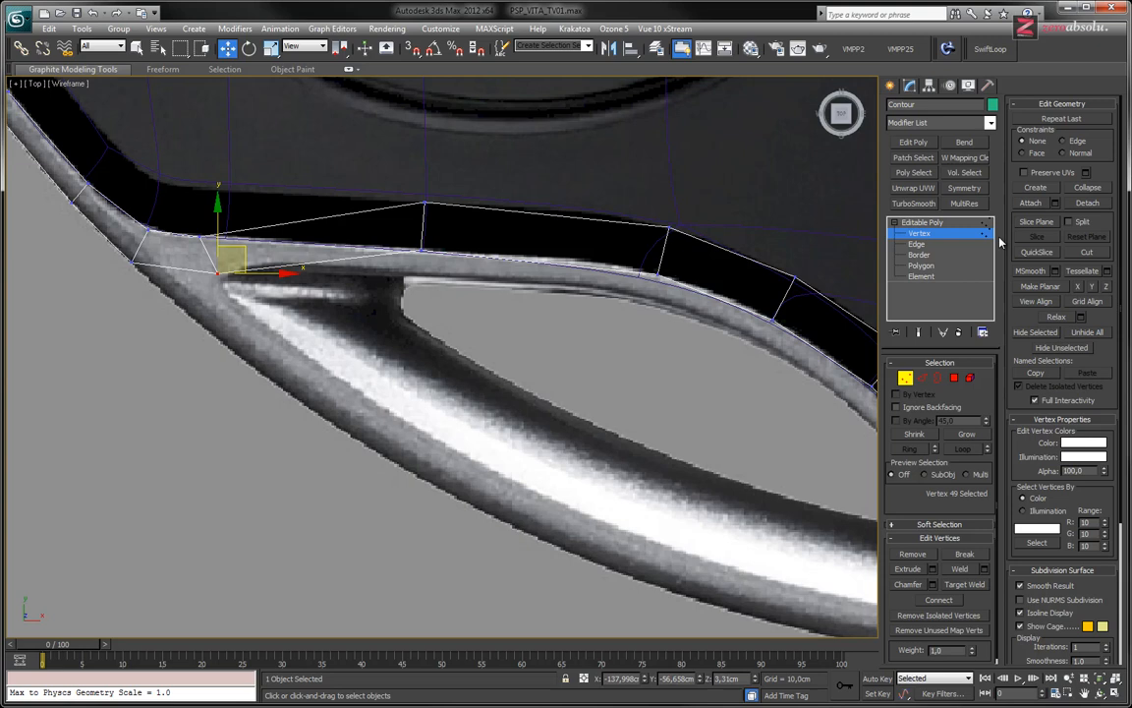
# - Fit the vertex pair at the near end of the loop's opening, outer near X -129.59, Y -56.67 and inner near X -129.52, Y -55.67 cm
pyautogui.click(920, 244)
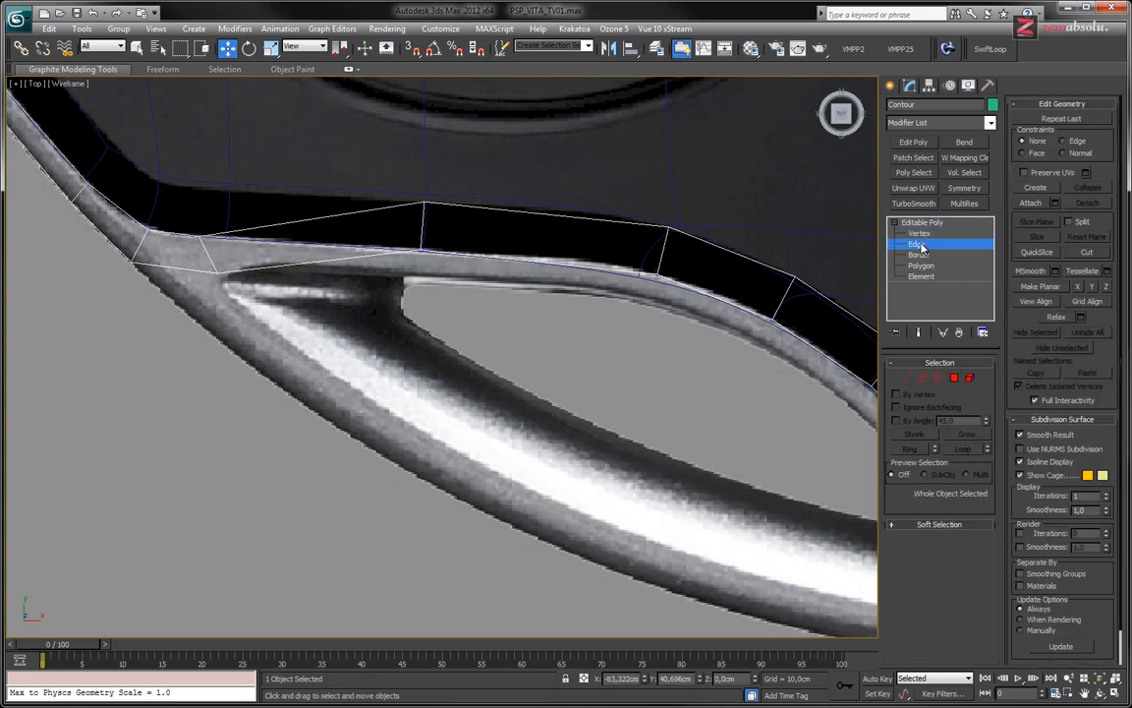
pyautogui.click(920, 255)
pyautogui.click(921, 235)
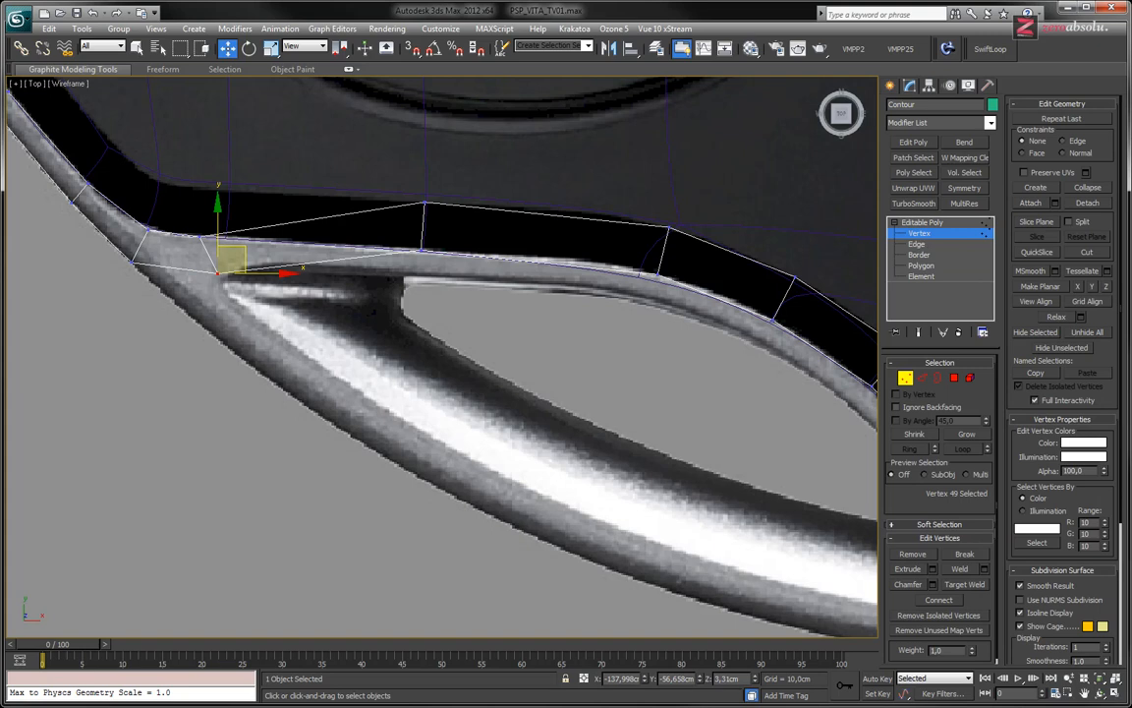
pyautogui.click(422, 258)
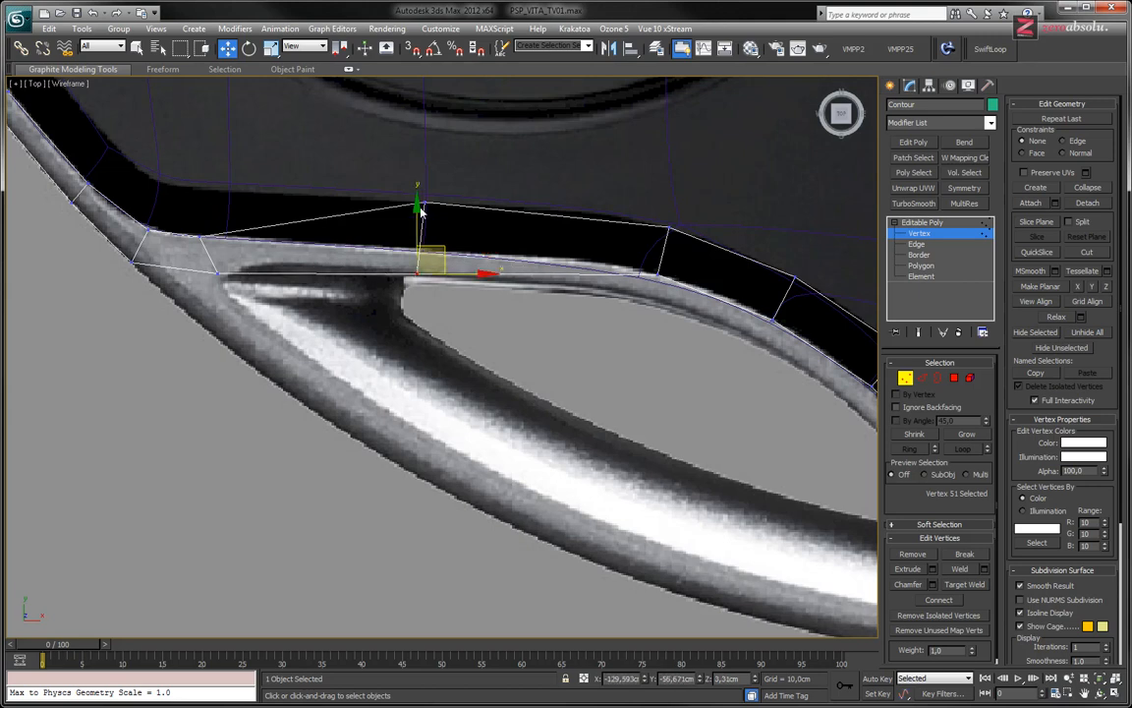
pyautogui.moveTo(421, 201); pyautogui.dragTo(417, 247)
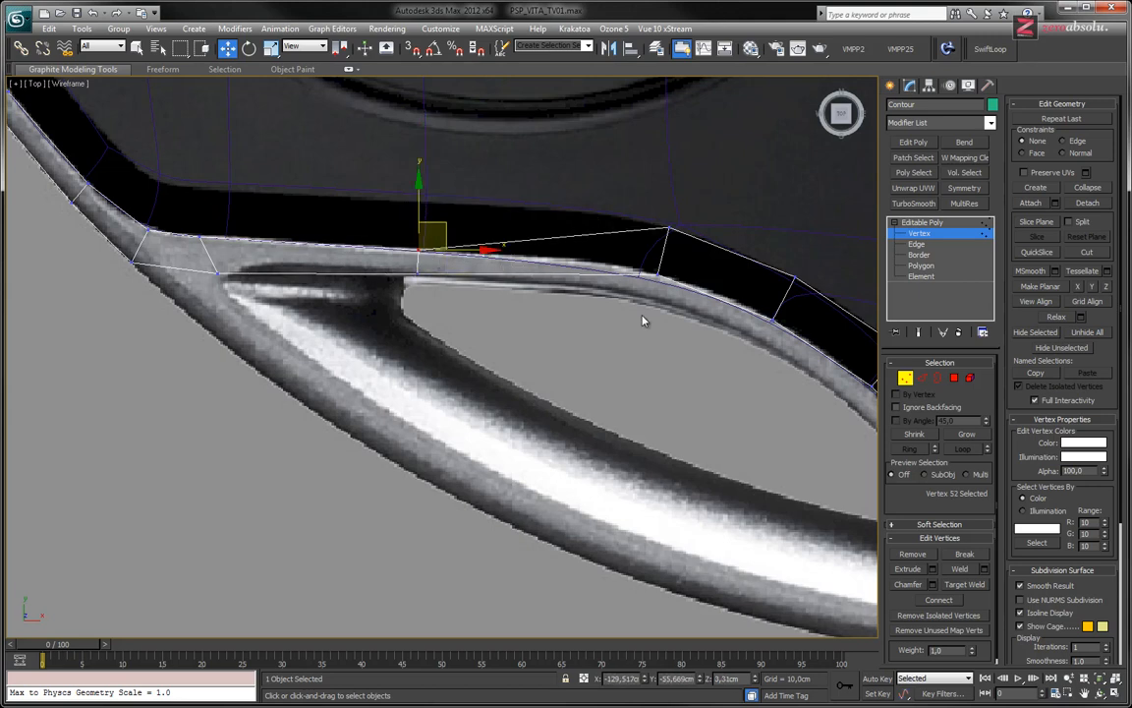
# - Move the next four outer vertices onto the upper edge of the loop's opening, following its curve toward the far end
pyautogui.moveTo(626, 305); pyautogui.dragTo(380, 304, button='middle')
pyautogui.click(412, 271)
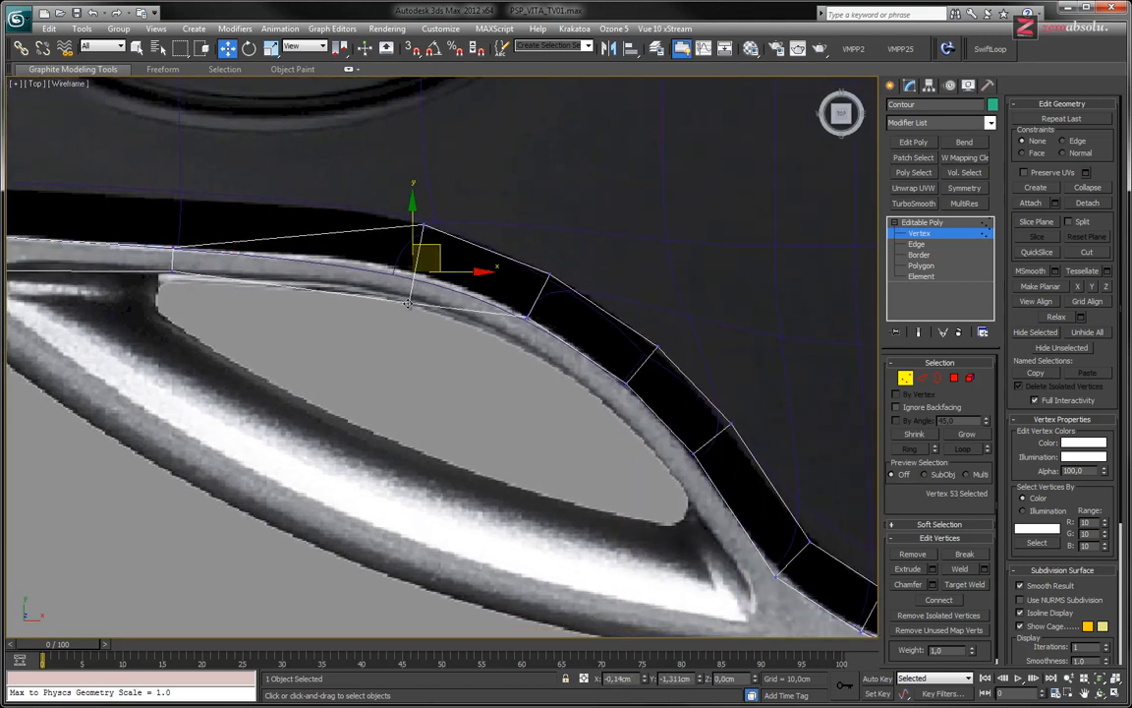
pyautogui.moveTo(413, 271); pyautogui.dragTo(406, 300)
pyautogui.click(525, 315)
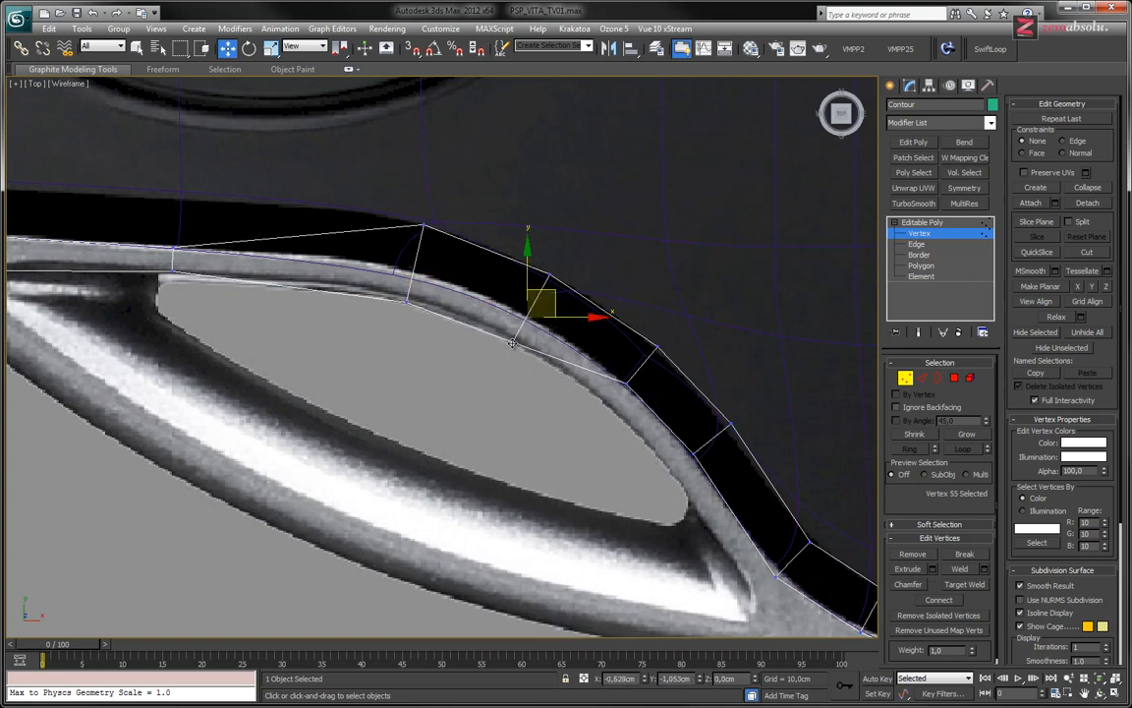
pyautogui.moveTo(526, 316); pyautogui.dragTo(513, 340)
pyautogui.click(629, 385)
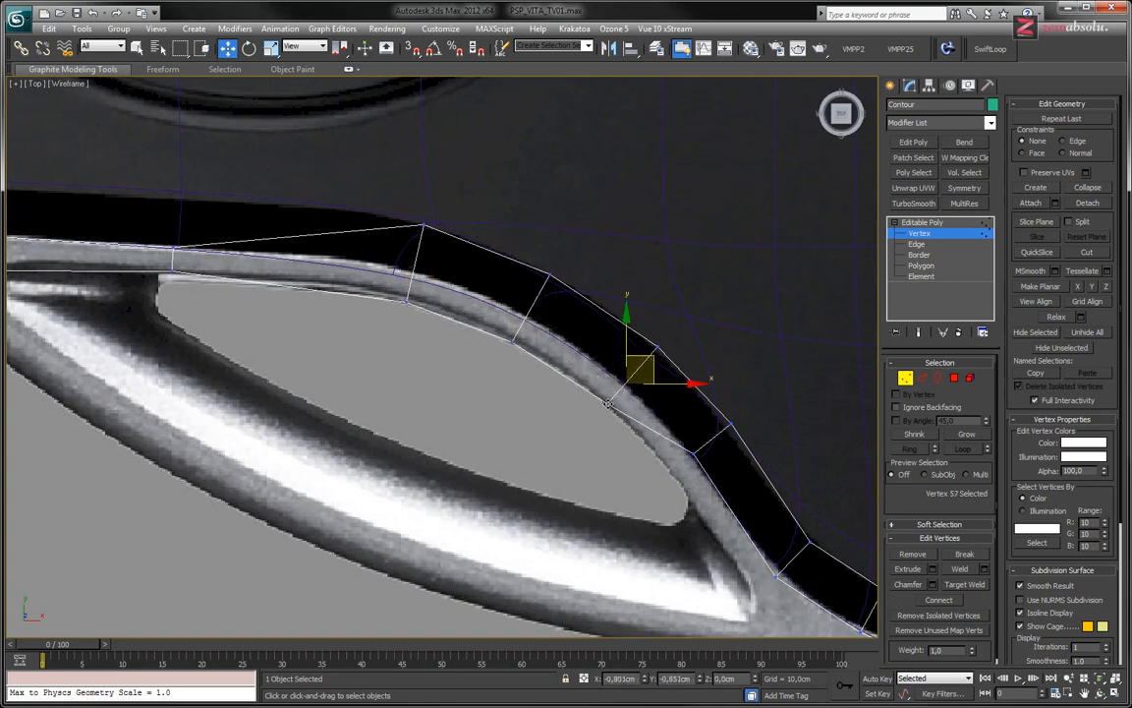
pyautogui.moveTo(629, 384); pyautogui.dragTo(613, 408)
pyautogui.click(694, 453)
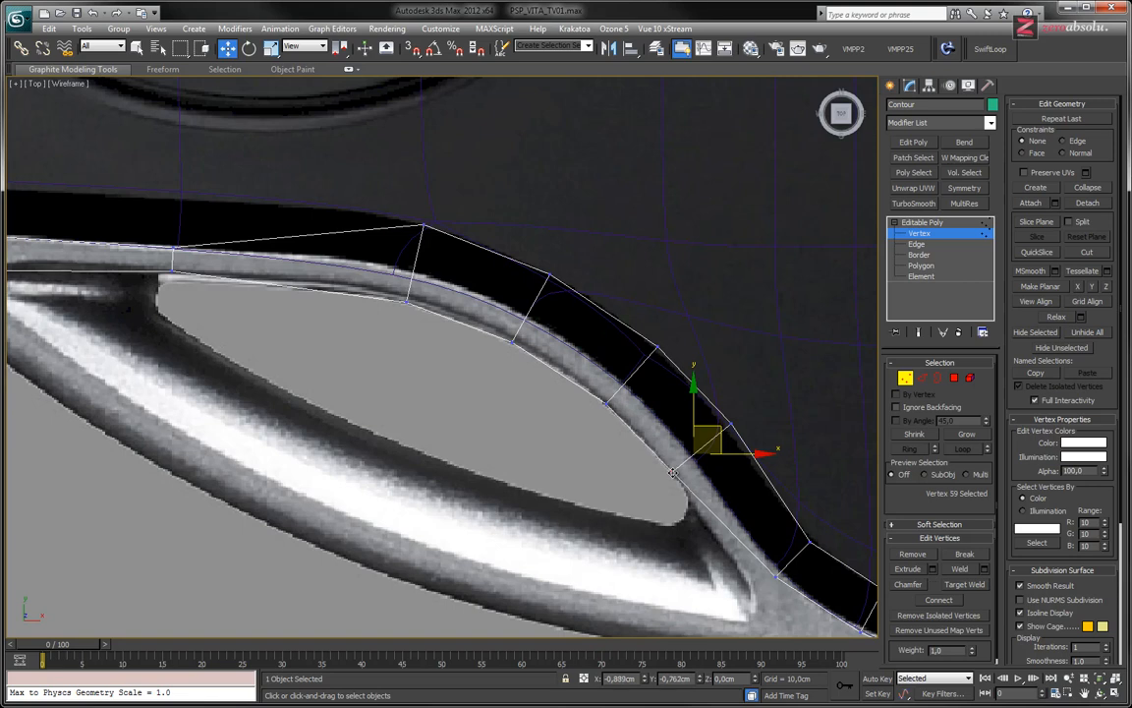
pyautogui.moveTo(693, 454); pyautogui.dragTo(674, 476)
# - Move the four matching inner vertices onto the rim's inner edge, from about X -119.43, Y -56.62 to X -107.63, Y -64.53 cm
pyautogui.moveTo(424, 226); pyautogui.dragTo(413, 269)
pyautogui.moveTo(482, 277); pyautogui.dragTo(373, 235, button='middle')
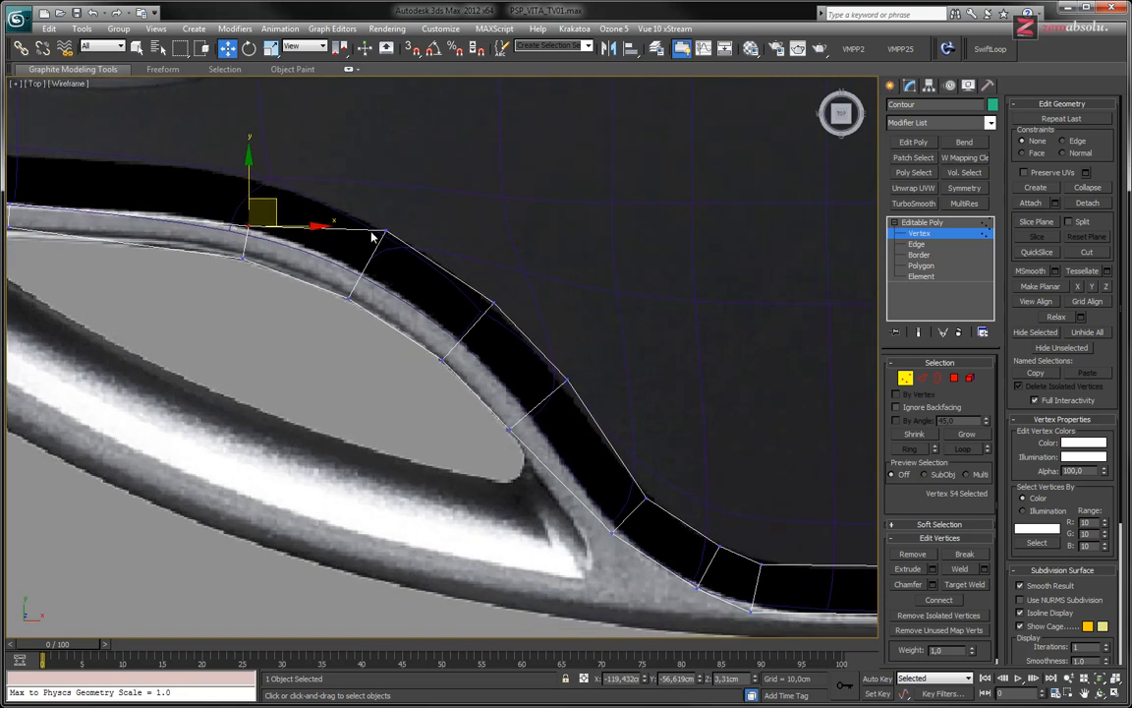
pyautogui.click(390, 234)
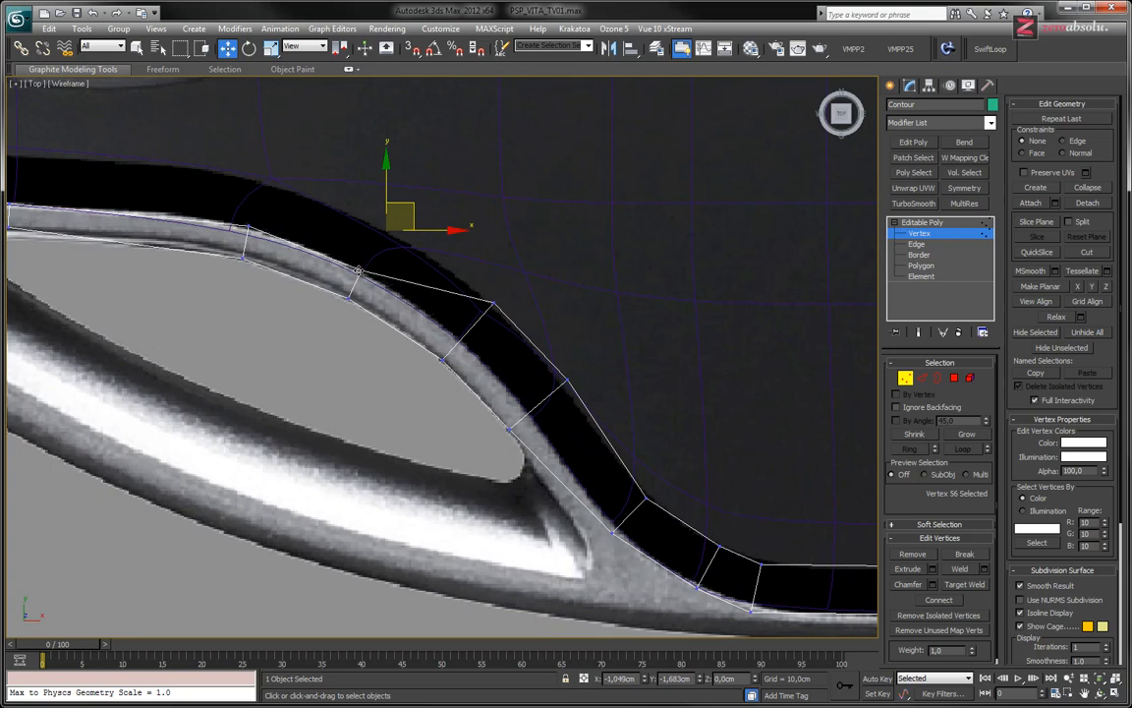
pyautogui.moveTo(391, 234); pyautogui.dragTo(362, 269)
pyautogui.moveTo(495, 303); pyautogui.dragTo(461, 341)
pyautogui.moveTo(500, 400); pyautogui.dragTo(396, 288, button='middle')
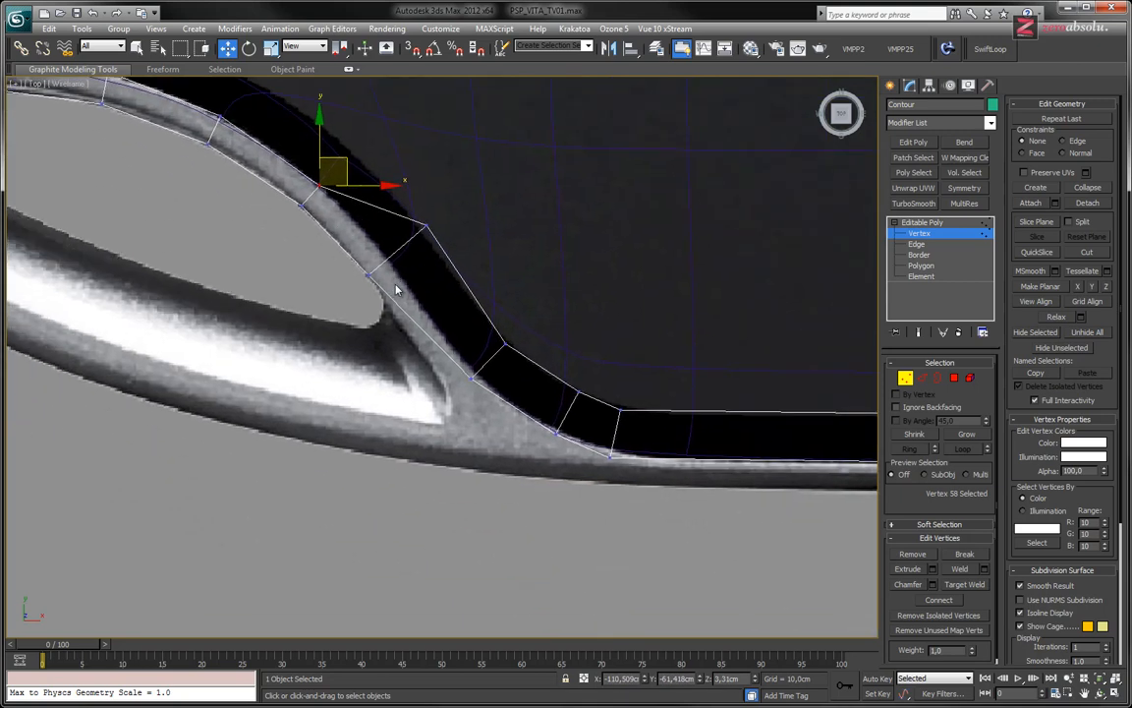
pyautogui.click(425, 229)
pyautogui.moveTo(425, 229); pyautogui.dragTo(389, 259)
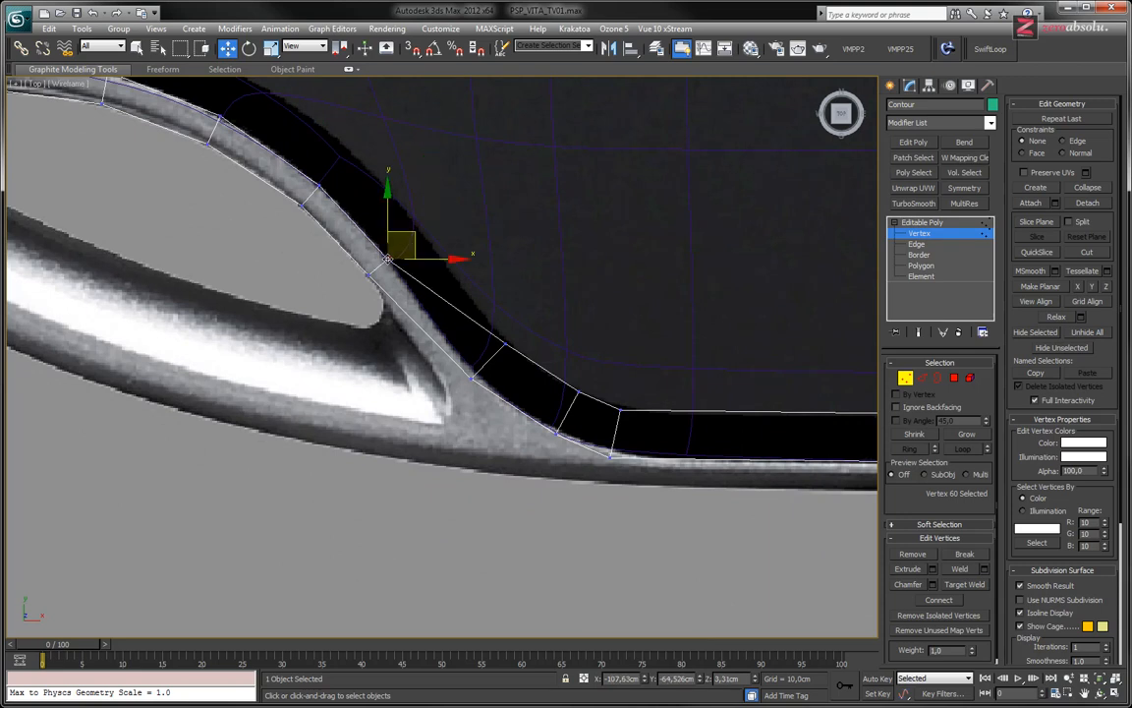
# - Move the outer vertex beyond the opening to the loop's far junction and the one starting the bottom edge to about X -98.17, Y -74.10 cm
pyautogui.moveTo(388, 258); pyautogui.dragTo(332, 162, button='middle')
pyautogui.click(414, 281)
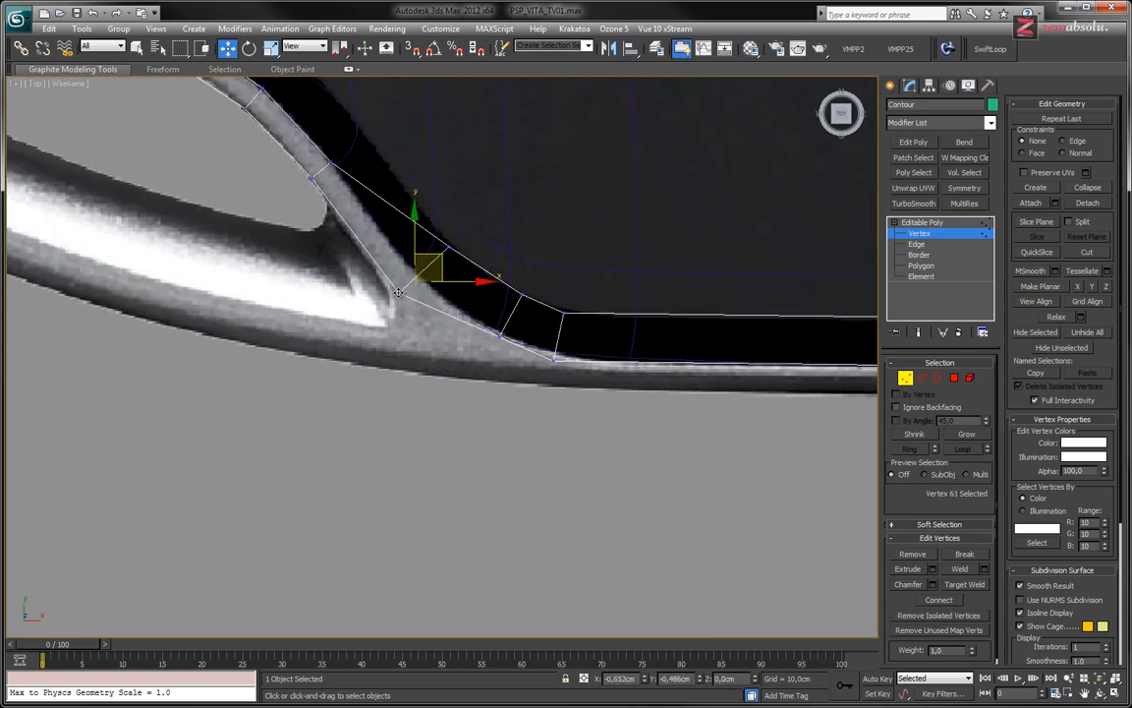
pyautogui.moveTo(414, 281); pyautogui.dragTo(392, 290)
pyautogui.click(553, 359)
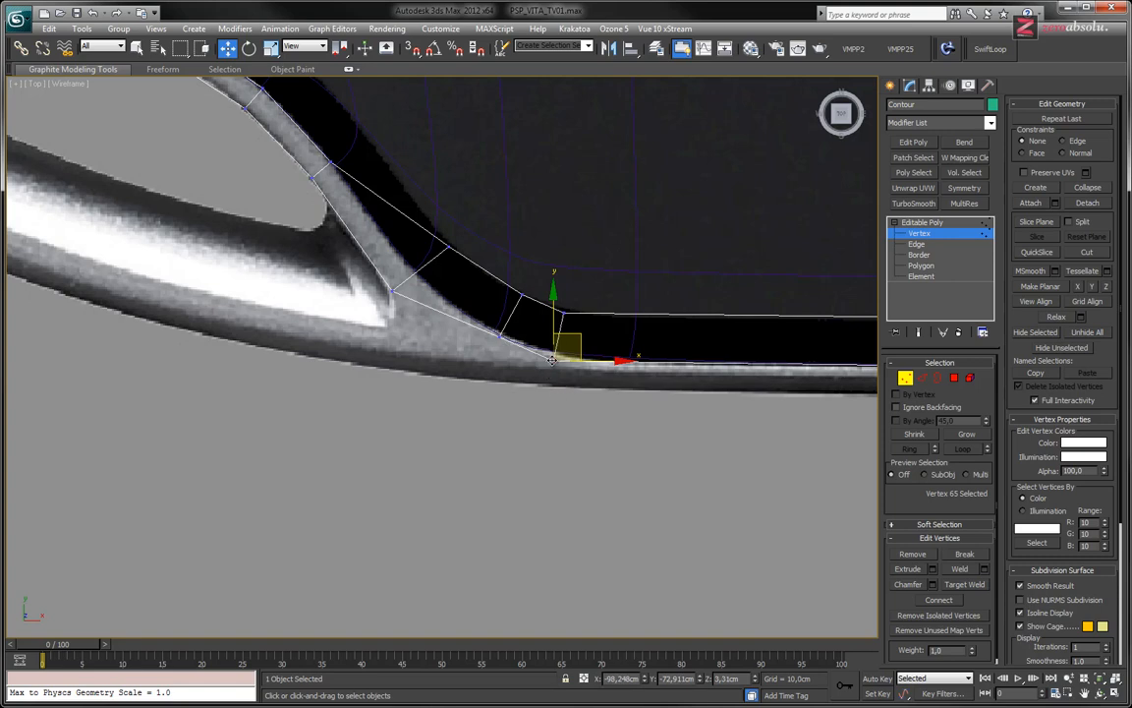
pyautogui.moveTo(551, 359); pyautogui.dragTo(556, 389)
pyautogui.moveTo(486, 369); pyautogui.dragTo(537, 440, button='middle')
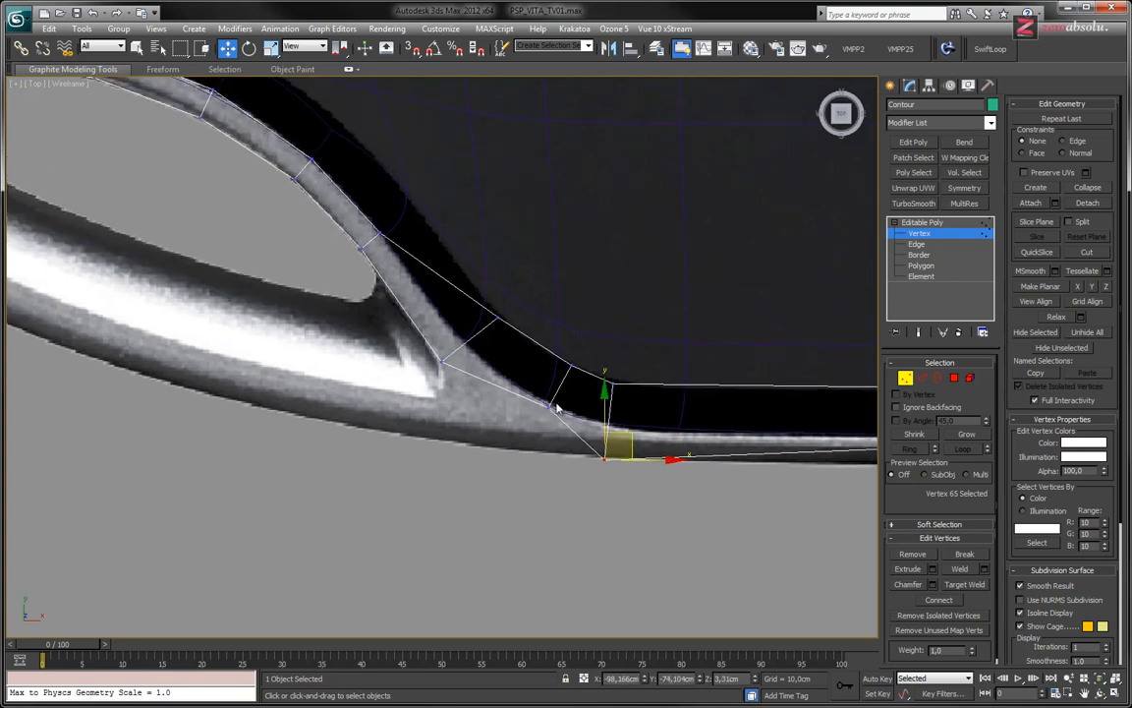
# - Fit the vertex pair between those two, outer near X -102.65, Y -71.96 cm, and lower the neighbouring inner vertices onto the rim's inner edge
pyautogui.moveTo(592, 356); pyautogui.dragTo(497, 411)
pyautogui.click(530, 409)
pyautogui.click(535, 344)
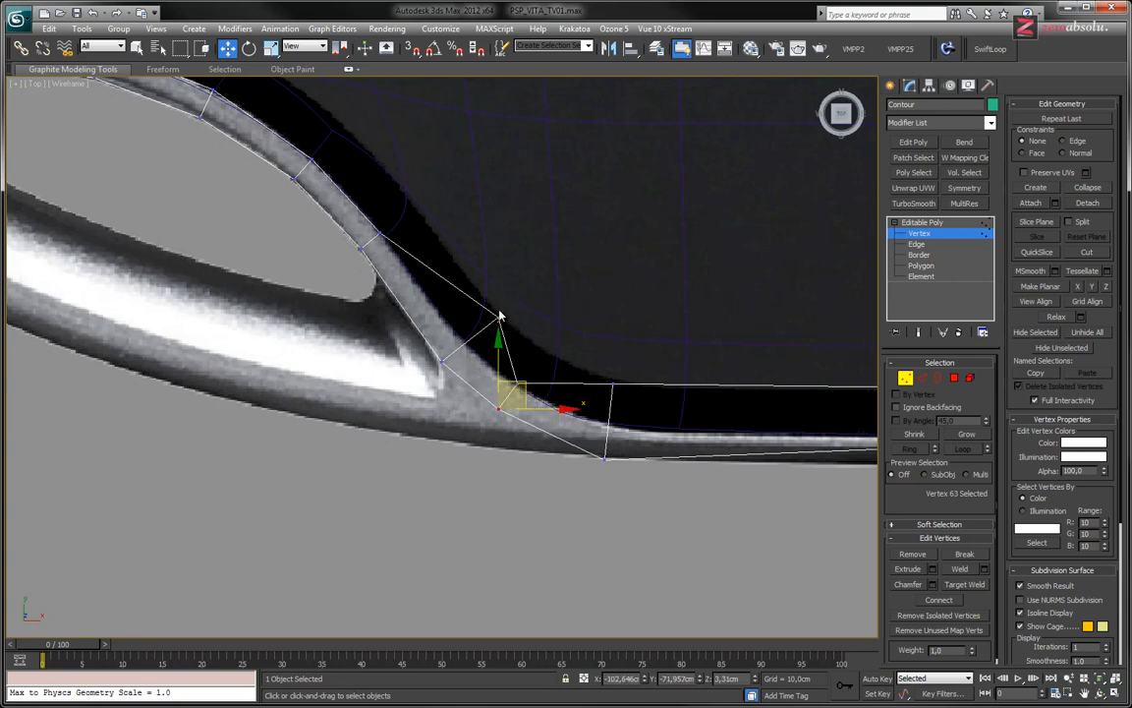
pyautogui.click(500, 317)
pyautogui.moveTo(499, 316); pyautogui.dragTo(459, 342)
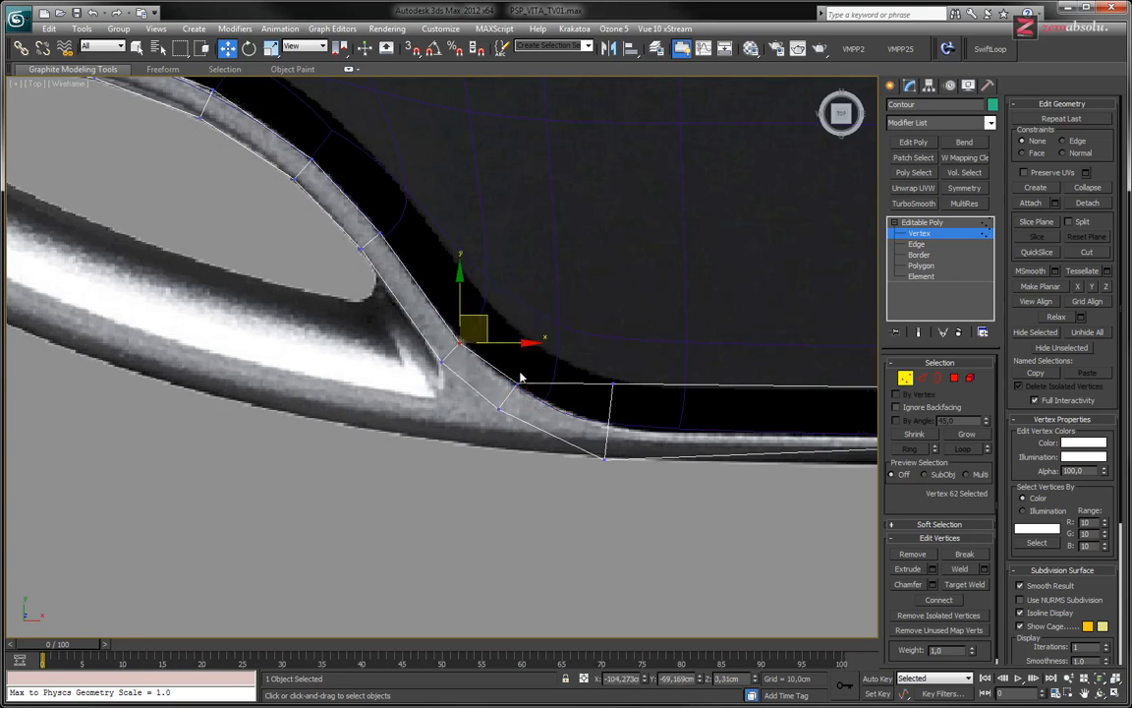
pyautogui.moveTo(537, 388); pyautogui.dragTo(378, 299, button='middle')
pyautogui.moveTo(452, 294); pyautogui.dragTo(446, 335)
# - Fit the next vertex pair on the straight bottom edge to the rim, with its inner vertex near X -74.97, Y -73.26 cm
pyautogui.moveTo(616, 333); pyautogui.dragTo(351, 350, button='middle')
pyautogui.moveTo(703, 344); pyautogui.dragTo(488, 348, button='middle')
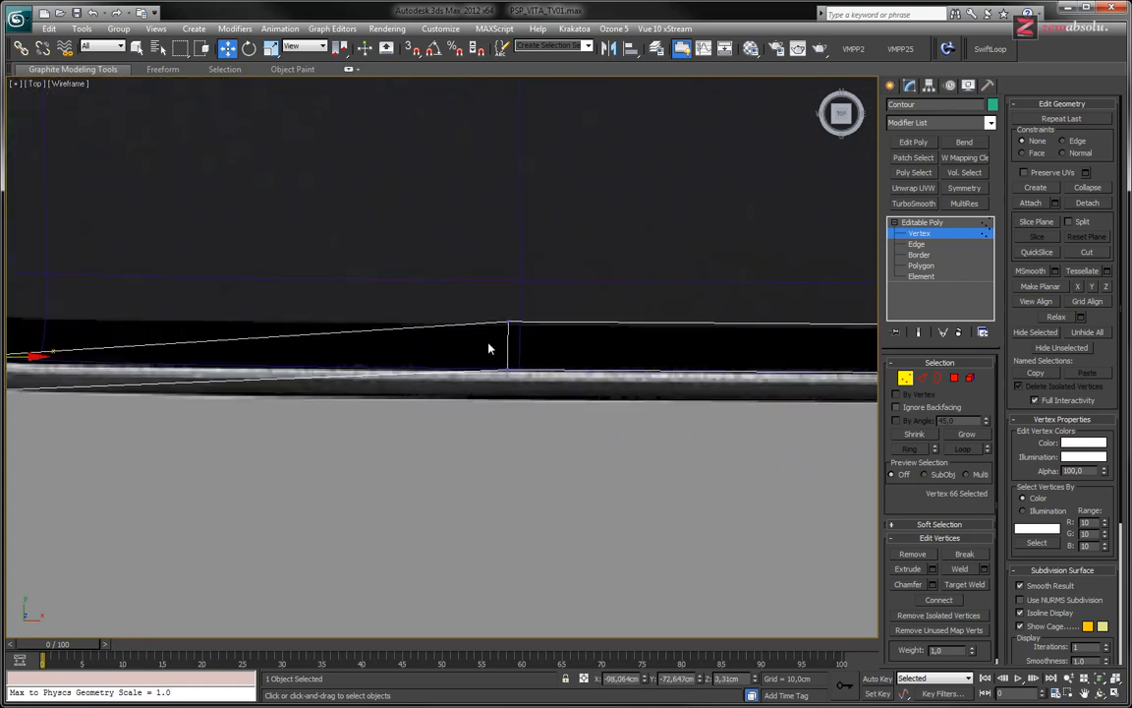
pyautogui.moveTo(522, 355); pyautogui.dragTo(508, 399)
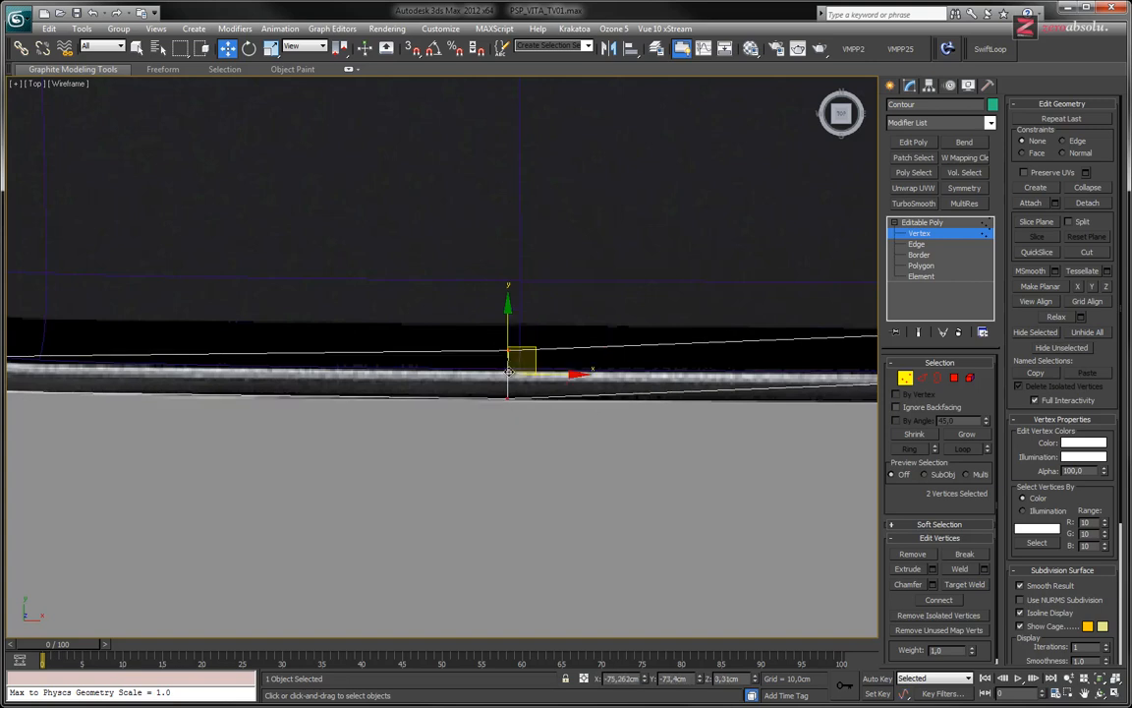
pyautogui.click(521, 356)
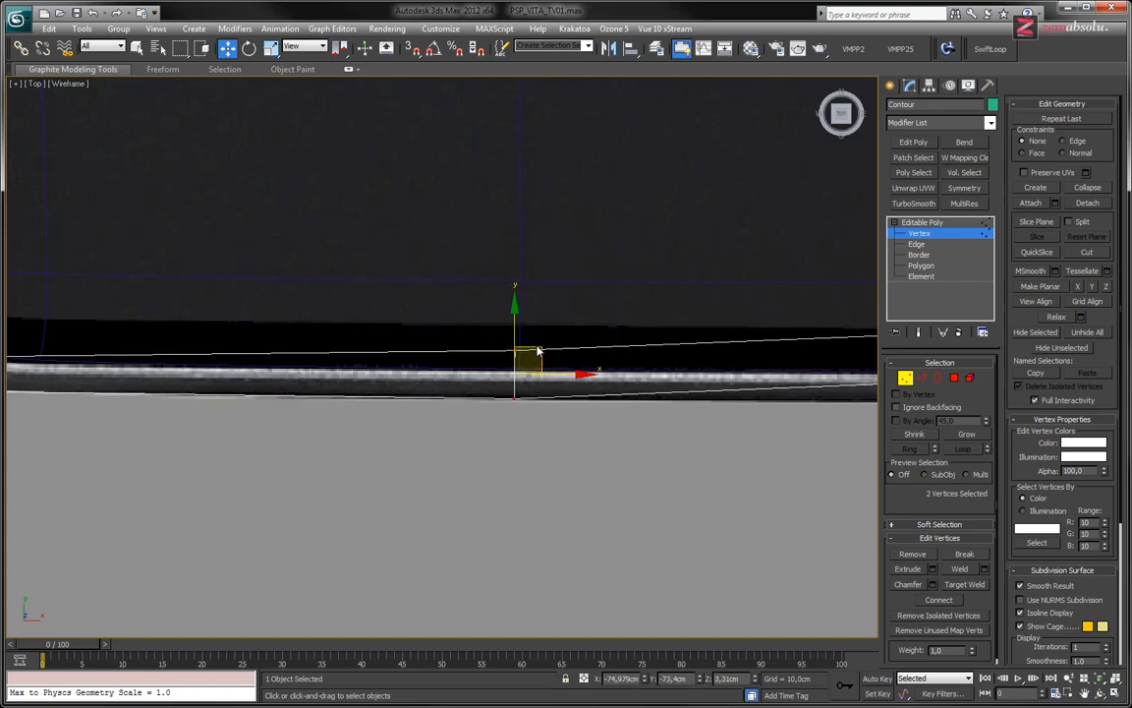
pyautogui.moveTo(514, 319); pyautogui.dragTo(514, 341)
# - Fit the bottom-edge vertex pair near X -49.15 cm to the rim, with the outer vertex about Y -74.57 and the inner about Y -73.39 cm
pyautogui.moveTo(837, 352); pyautogui.dragTo(262, 344, button='middle')
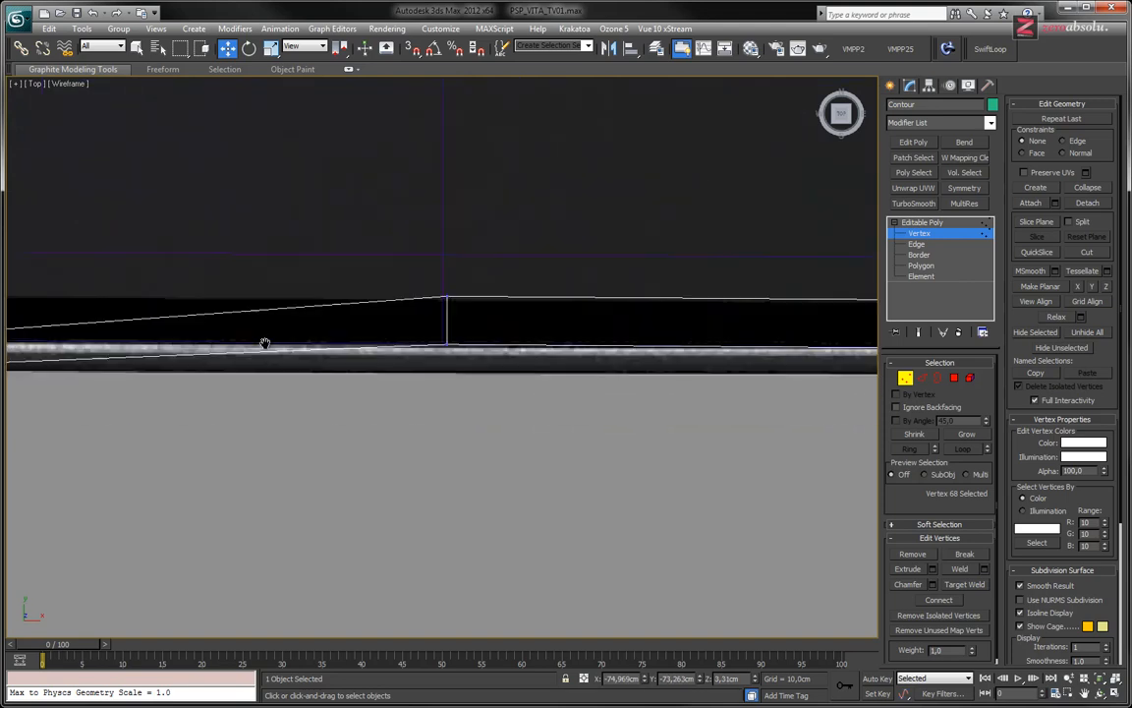
pyautogui.moveTo(465, 359); pyautogui.dragTo(285, 361, button='middle')
pyautogui.click(269, 349)
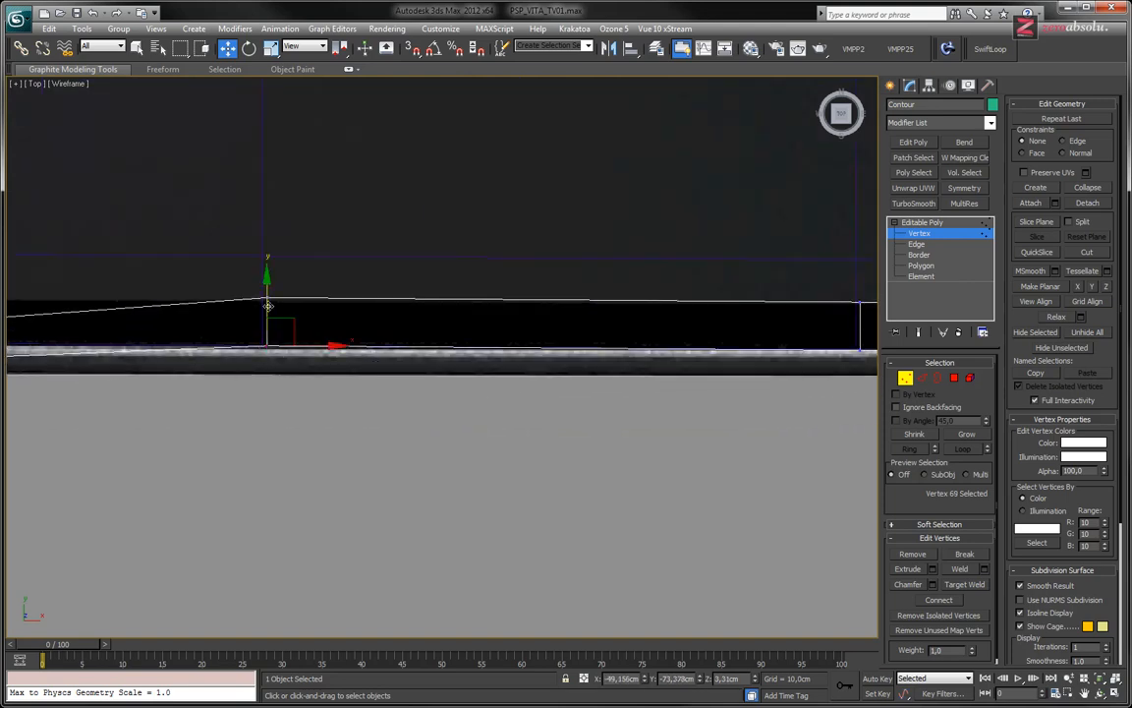
pyautogui.moveTo(267, 306); pyautogui.dragTo(267, 333)
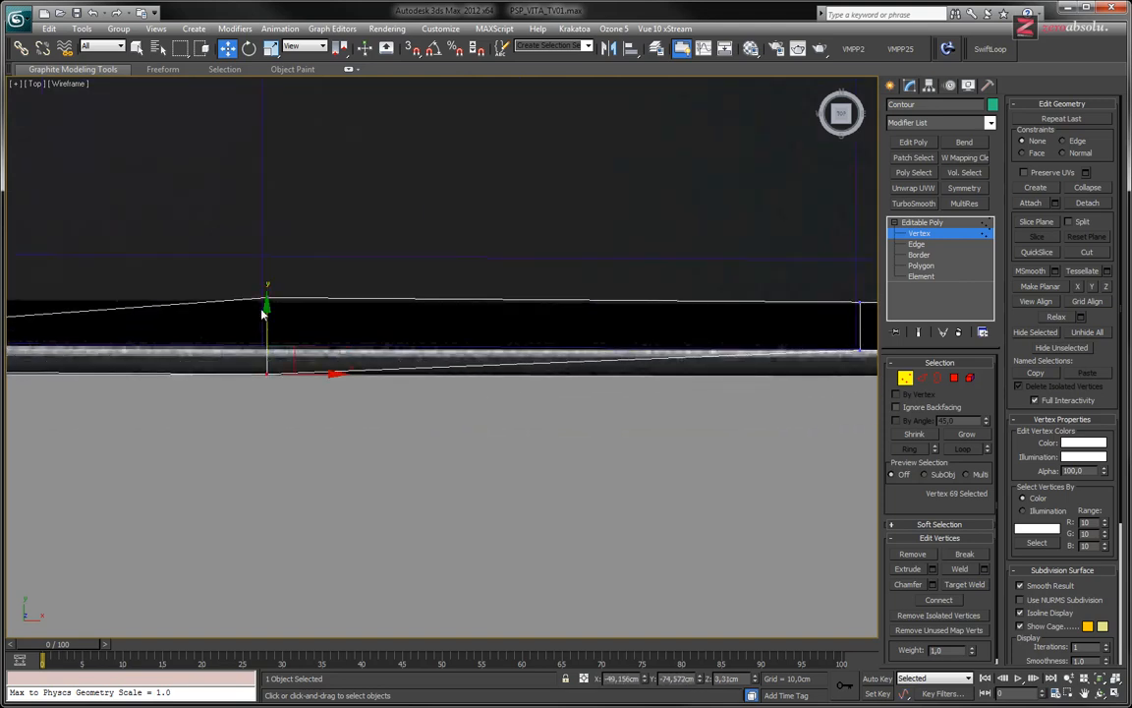
pyautogui.click(266, 299)
pyautogui.moveTo(267, 261); pyautogui.dragTo(263, 311)
# - Fit the bottom-edge vertex pair below the start of the PS Vita logo, with its inner vertex near X -24.13, Y -73.58 cm
pyautogui.moveTo(727, 375); pyautogui.dragTo(227, 397, button='middle')
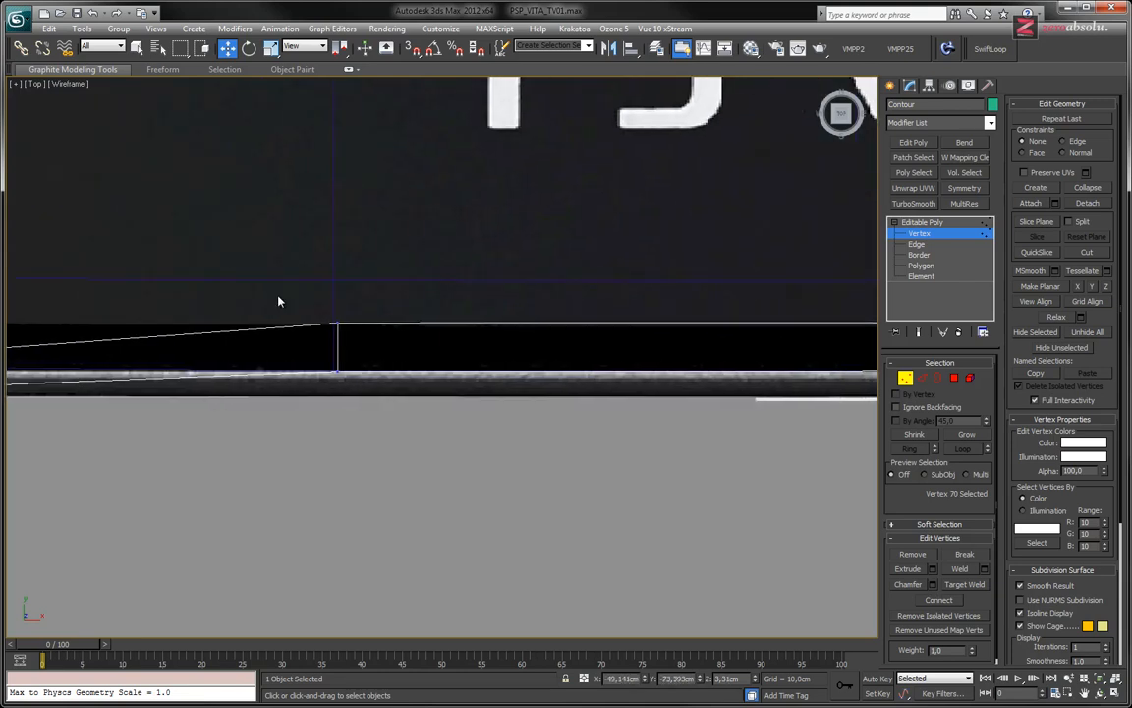
pyautogui.moveTo(278, 301); pyautogui.dragTo(362, 372)
pyautogui.moveTo(337, 300); pyautogui.dragTo(340, 329)
# - Fit the vertex pair on the centre line to the bottom rim, with its inner vertex near X 0, Y -73.59 cm
pyautogui.moveTo(607, 378); pyautogui.dragTo(327, 373, button='middle')
pyautogui.moveTo(696, 378); pyautogui.dragTo(520, 370, button='middle')
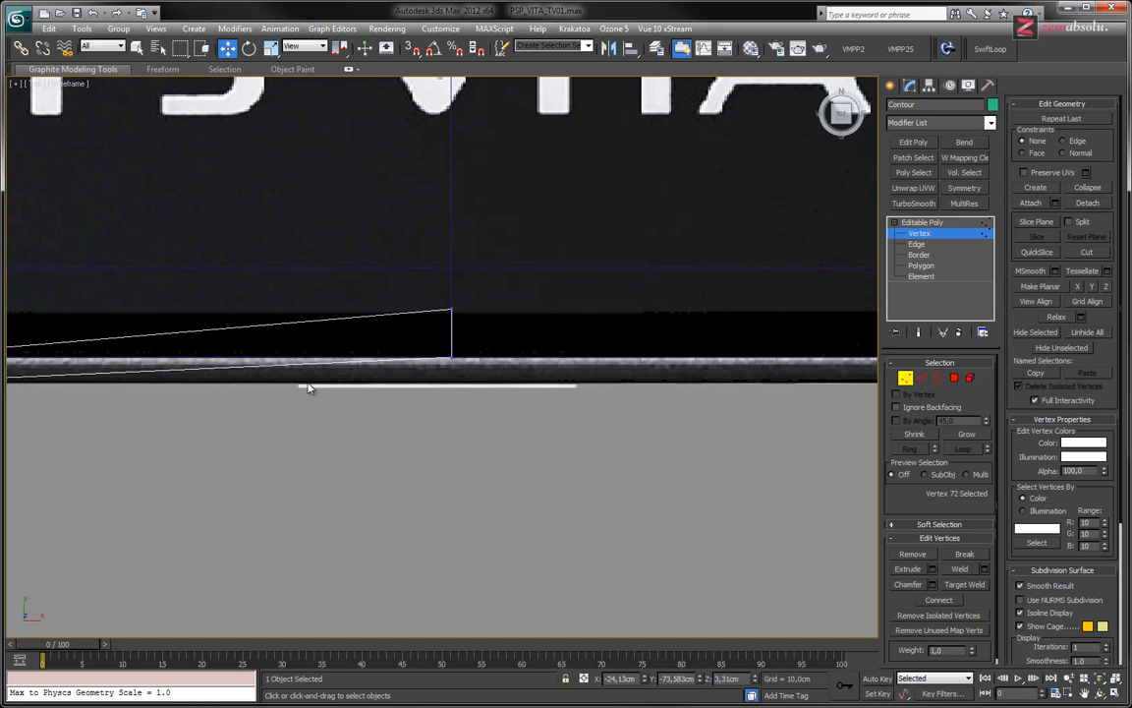
pyautogui.moveTo(454, 346); pyautogui.dragTo(451, 374)
pyautogui.click(452, 337)
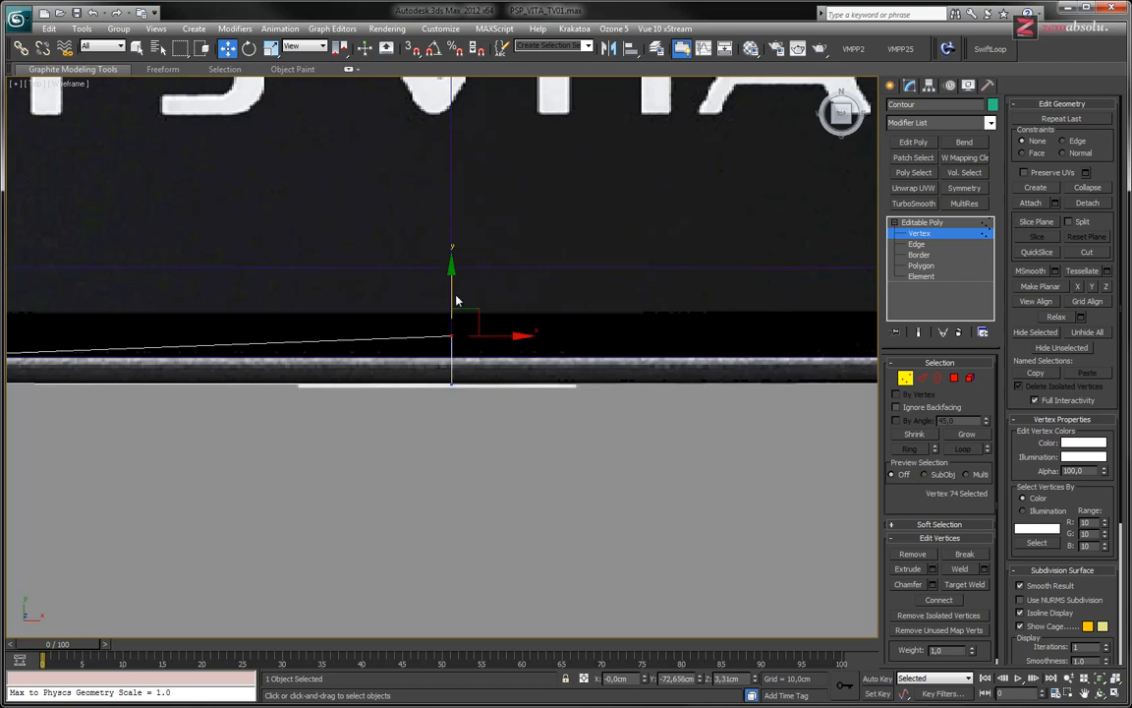
pyautogui.click(454, 295)
pyautogui.moveTo(432, 299)
pyautogui.mouseDown()
pyautogui.moveTo(467, 356)
pyautogui.moveTo(450, 311)
pyautogui.mouseUp()
# - Make the outer vertices of the two pairs nearest the centre line planar along Y, near Y -74.67 cm
pyautogui.moveTo(401, 327); pyautogui.dragTo(612, 309, button='middle')
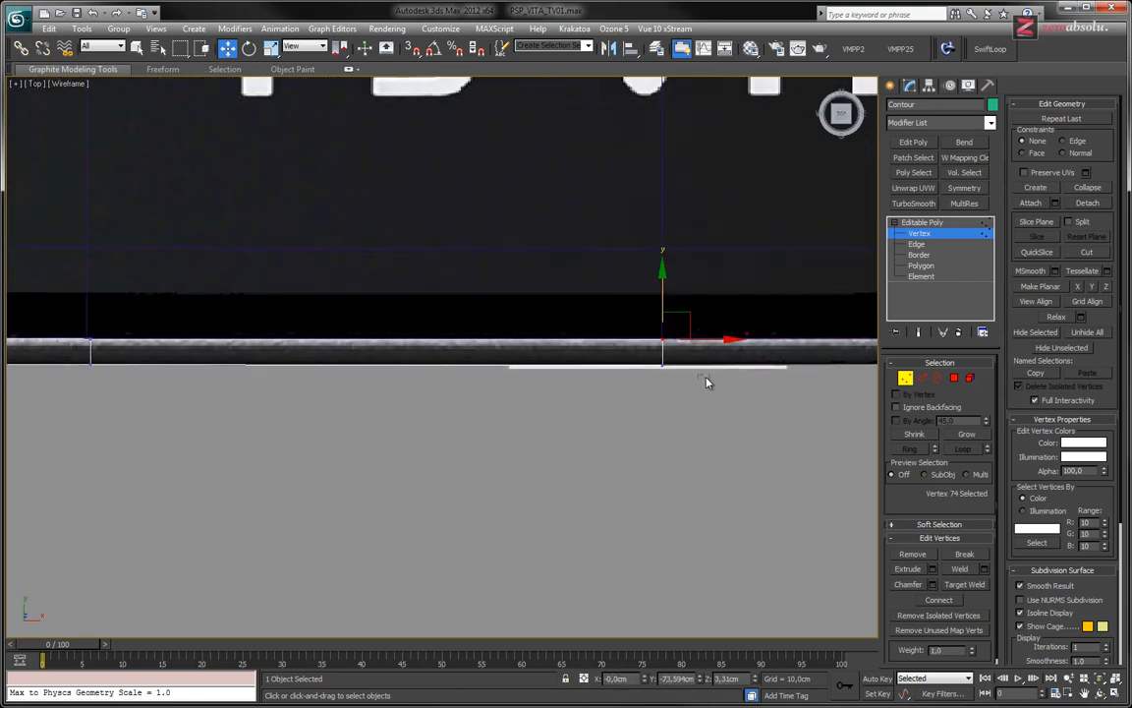
pyautogui.keyDown('ctrl'); pyautogui.click(91, 366); pyautogui.keyUp('ctrl')
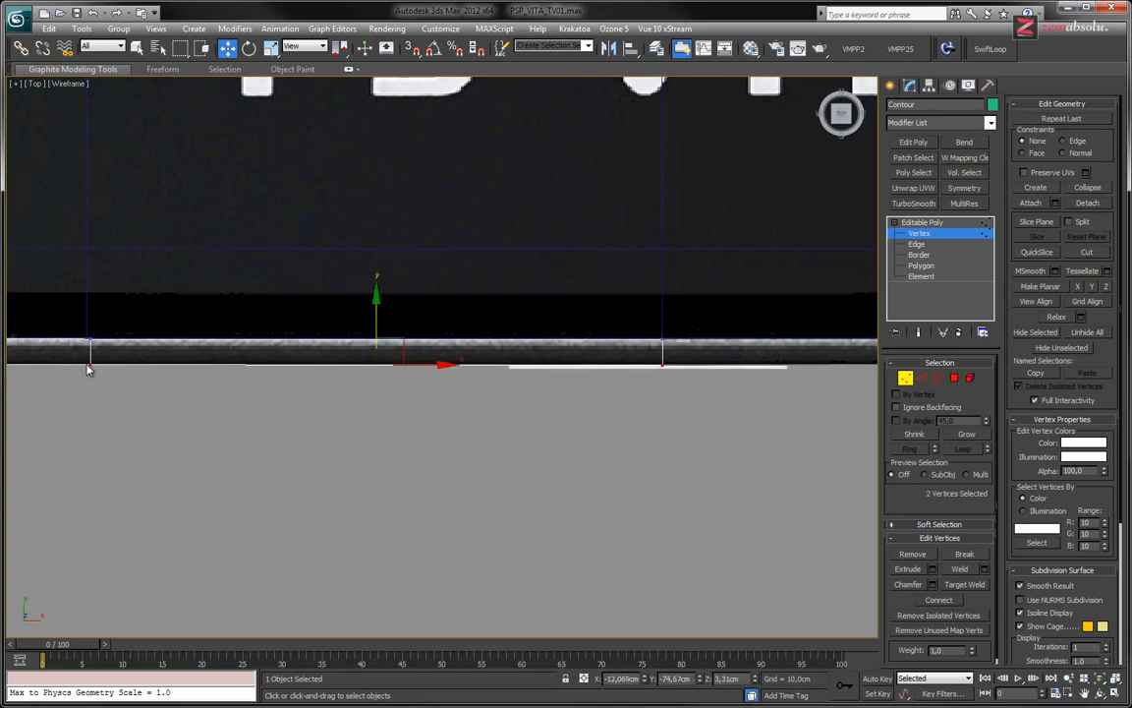
pyautogui.click(1093, 287)
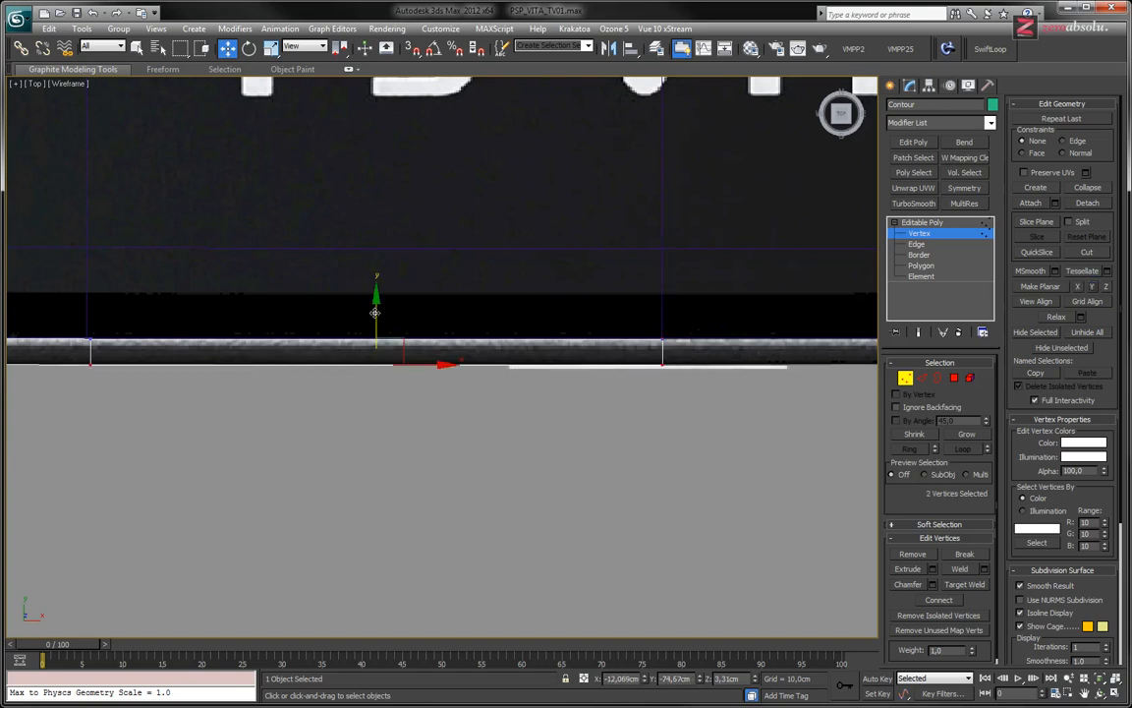
# - Inspect the contour's fit along the bottom edge back to the metal loop's far junction
pyautogui.moveTo(374, 312); pyautogui.dragTo(605, 309, button='middle')
pyautogui.moveTo(338, 292); pyautogui.dragTo(619, 286, button='middle')
pyautogui.scroll(-4, 580, 280)
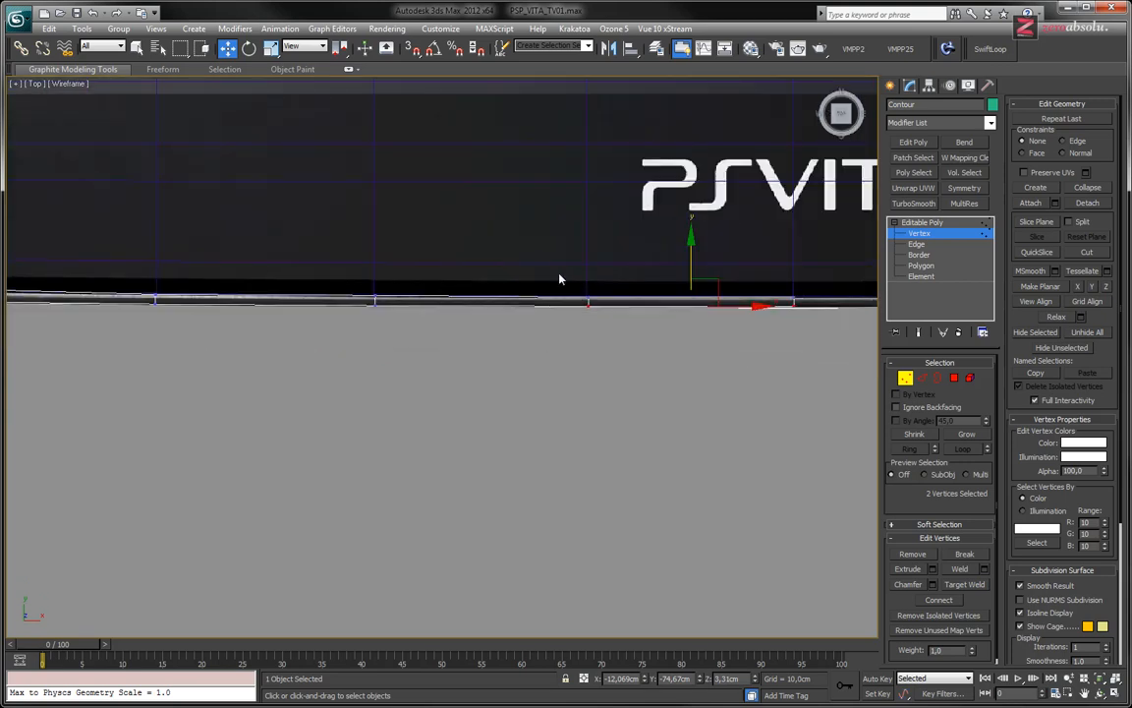
pyautogui.moveTo(165, 279); pyautogui.dragTo(527, 331, button='middle')
pyautogui.moveTo(232, 353); pyautogui.dragTo(362, 361, button='middle')
pyautogui.scroll(2, 366, 359)
pyautogui.scroll(2, 466, 352)
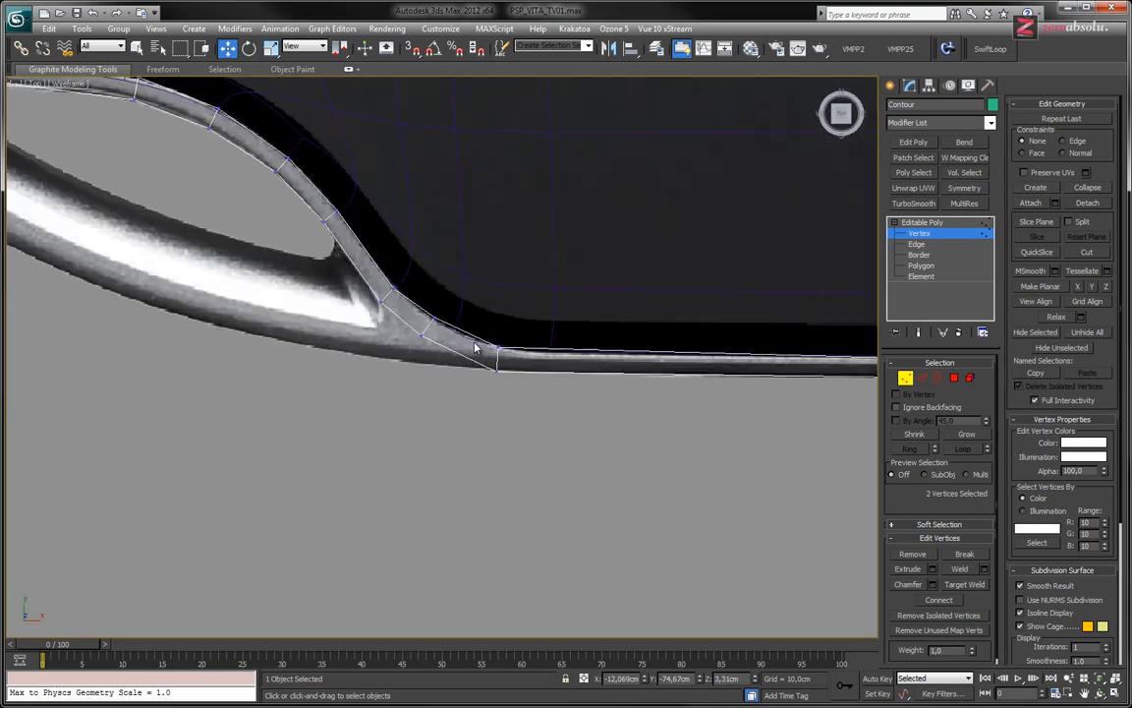
# - Shift the inner vertex at the metal loop's far junction along X to about -97.83 cm
pyautogui.click(497, 349)
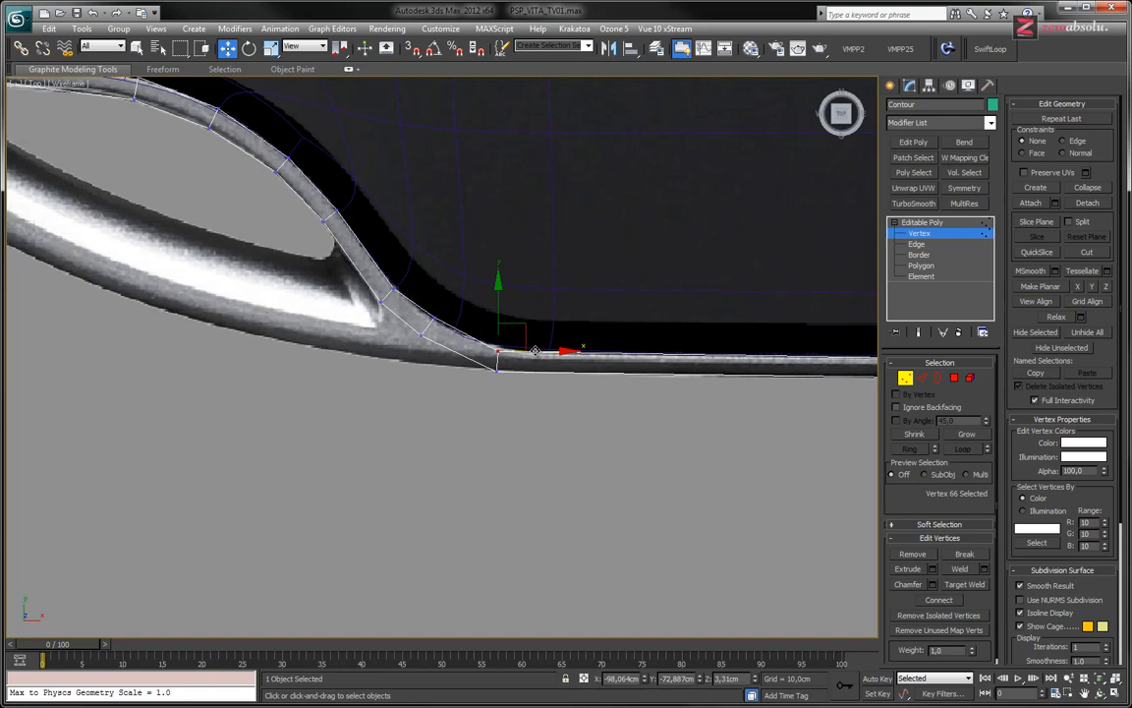
pyautogui.moveTo(534, 350); pyautogui.dragTo(540, 350)
pyautogui.moveTo(302, 295); pyautogui.dragTo(522, 394, button='middle')
pyautogui.scroll(-4, 494, 311)
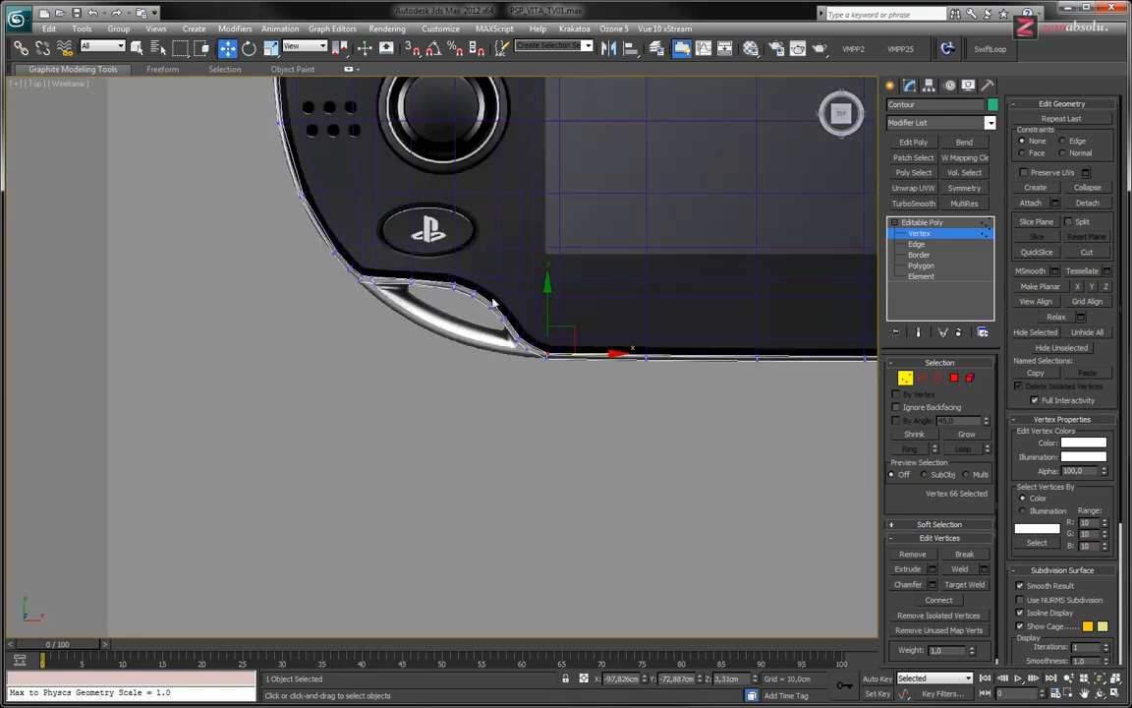
# - Switch the Top view to shaded display to compare the contour with the glass body
pyautogui.moveTo(565, 227)
pyautogui.mouseDown(button='middle')
pyautogui.moveTo(368, 443)
pyautogui.moveTo(350, 447)
pyautogui.mouseUp(button='middle')
pyautogui.press('F3')
pyautogui.moveTo(462, 214)
pyautogui.mouseDown(button='middle')
pyautogui.moveTo(520, 387)
pyautogui.moveTo(513, 403)
pyautogui.mouseUp(button='middle')
pyautogui.moveTo(434, 445); pyautogui.dragTo(405, 258, button='middle')
pyautogui.moveTo(550, 374); pyautogui.dragTo(515, 411, button='middle')
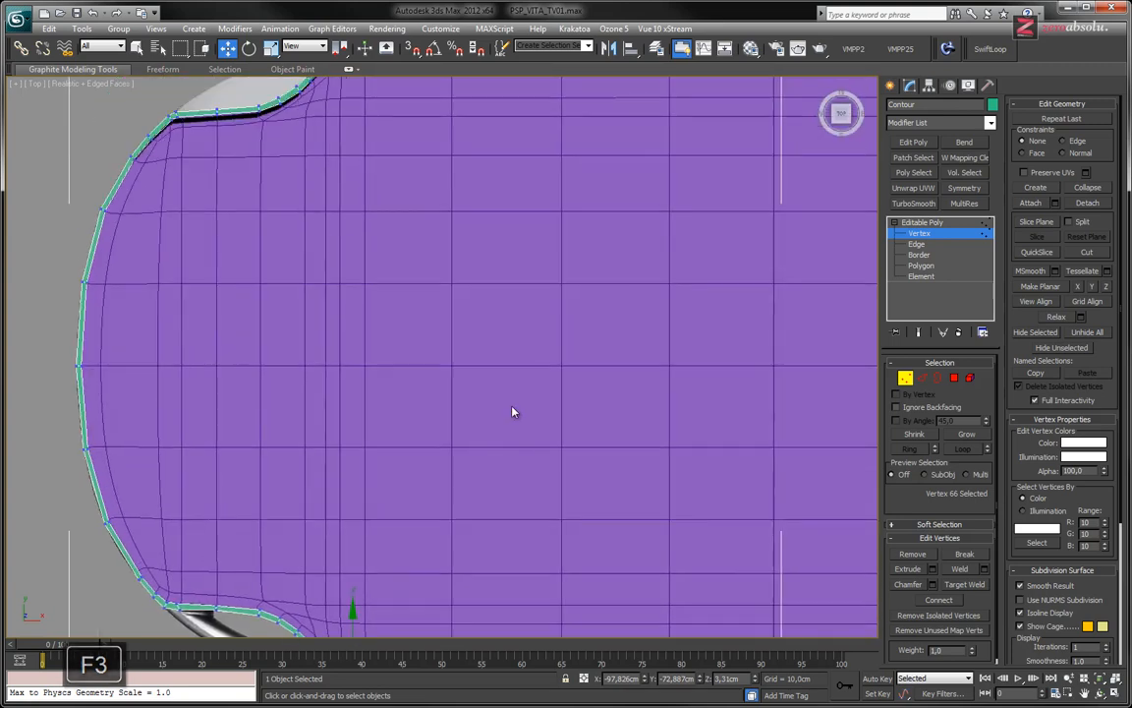
# - Return the Contour object to object level and open its pivot adjustment settings
pyautogui.click(960, 224)
pyautogui.moveTo(582, 318); pyautogui.dragTo(522, 266, button='middle')
pyautogui.scroll(-2, 503, 245)
pyautogui.moveTo(503, 207); pyautogui.dragTo(503, 313, button='middle')
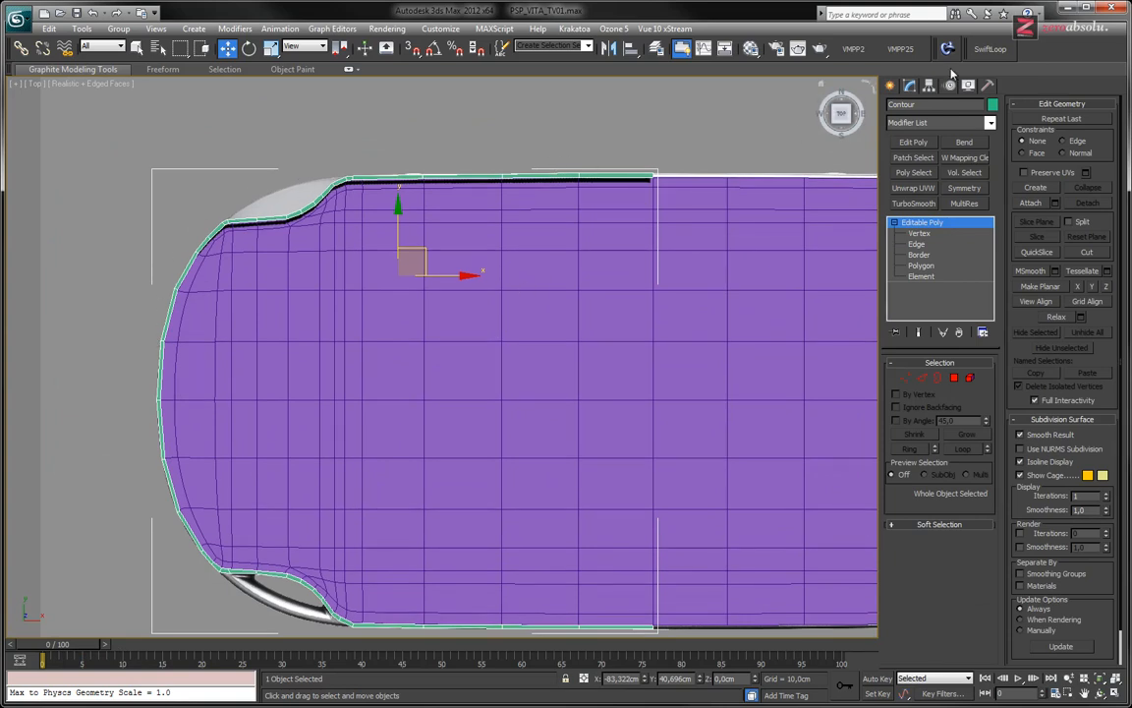
pyautogui.click(930, 85)
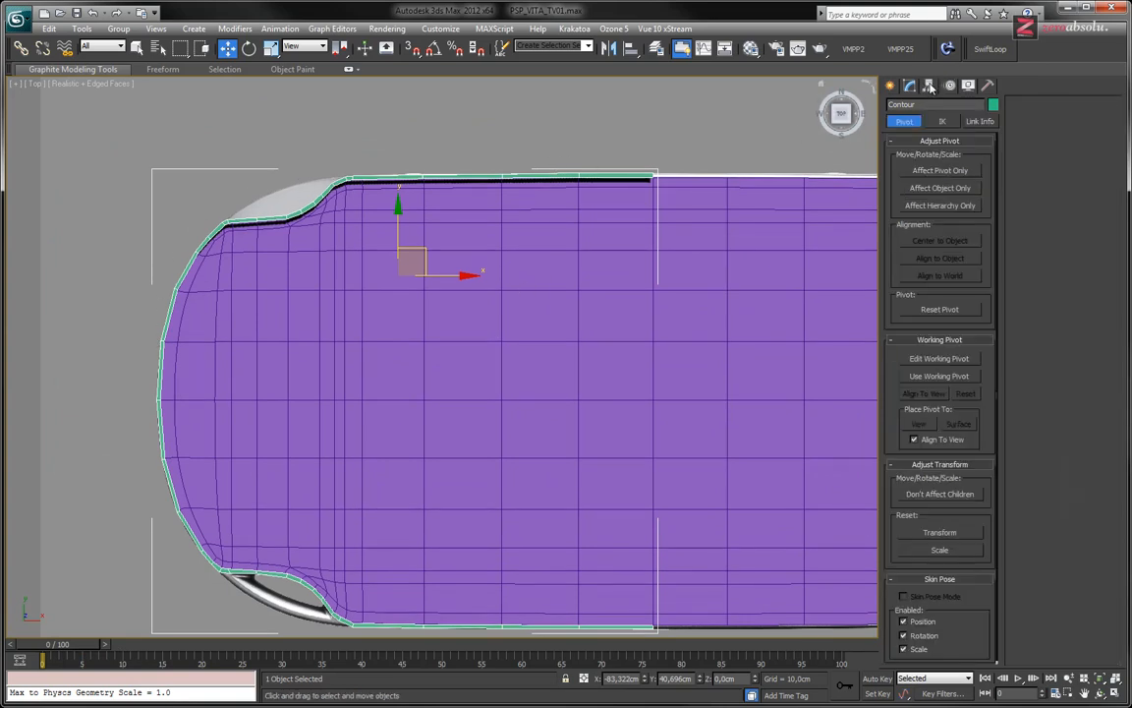
pyautogui.click(938, 171)
pyautogui.click(938, 171)
pyautogui.moveTo(412, 254); pyautogui.dragTo(464, 260)
pyautogui.hotkey('ctrl', 'z')
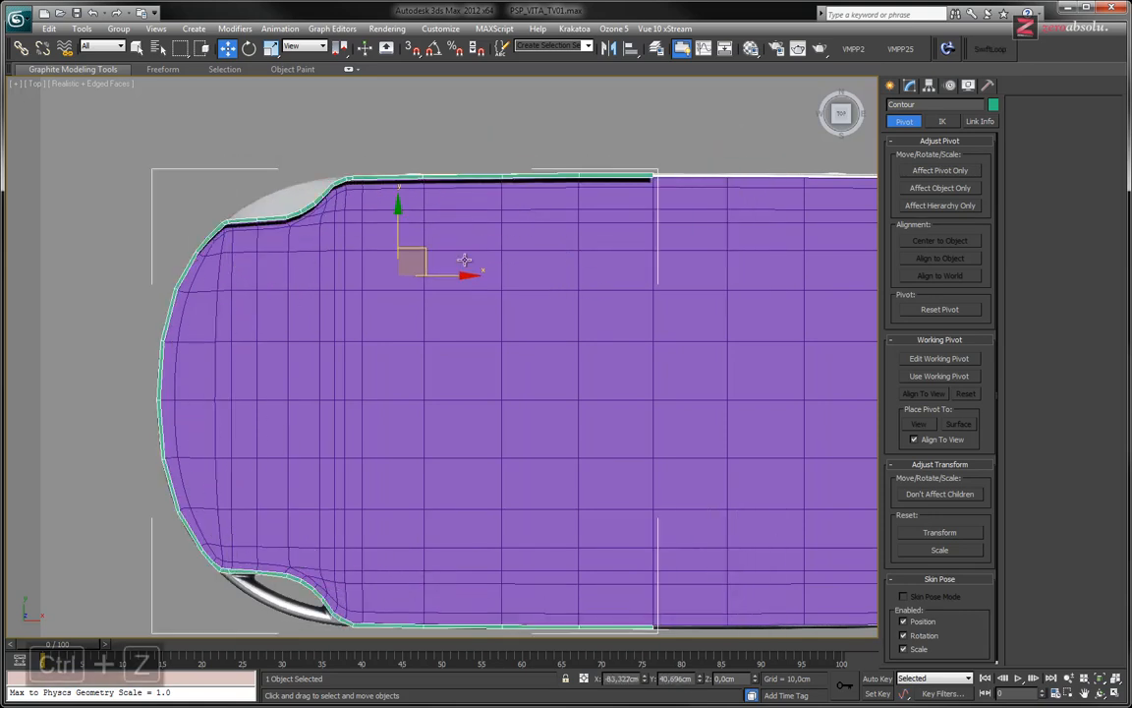
pyautogui.hotkey('ctrl', 'z')
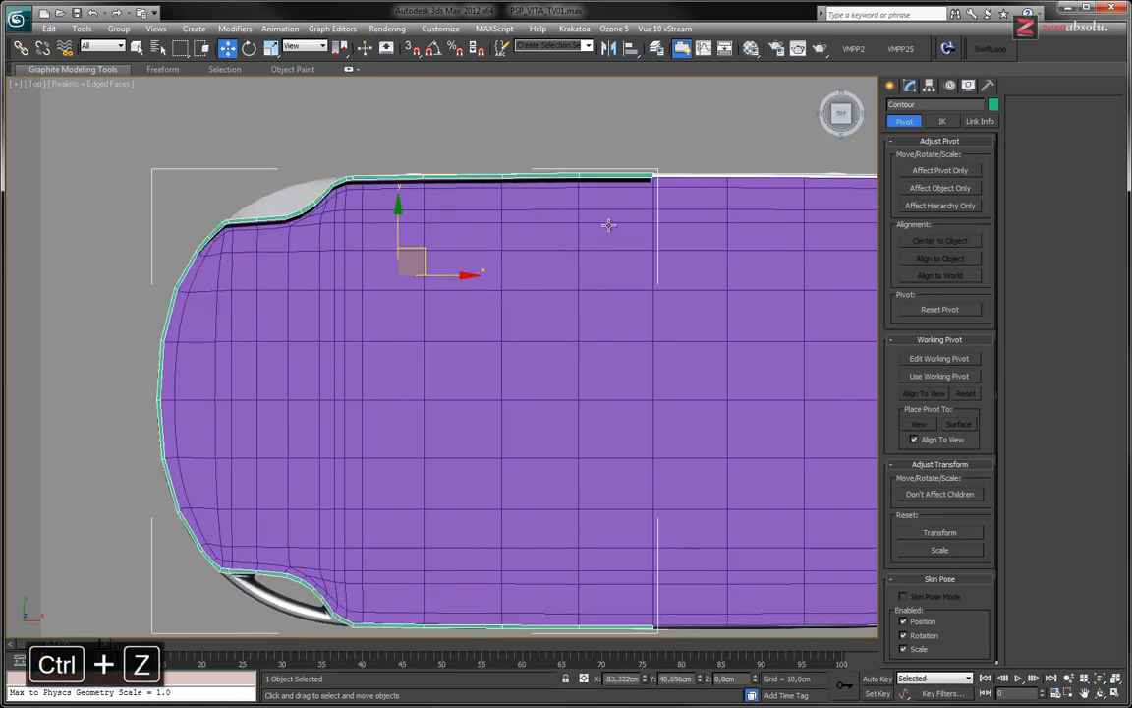
# - Centre the Contour's pivot on the object, affecting only the pivot
pyautogui.click(937, 171)
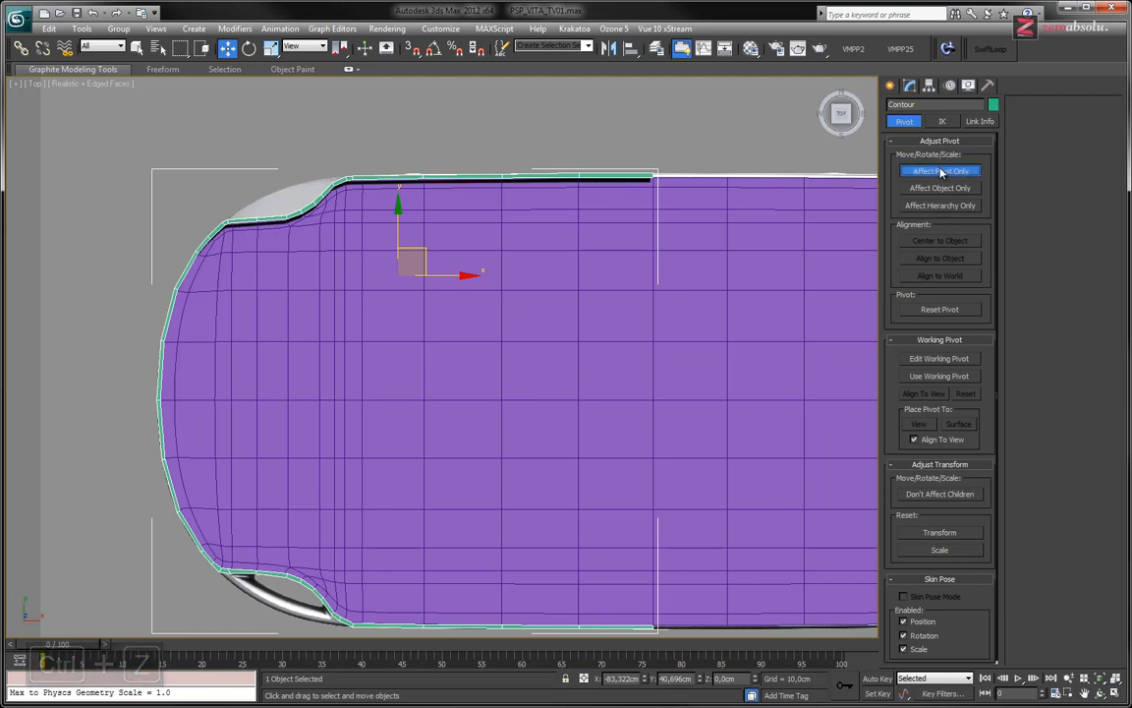
pyautogui.click(939, 242)
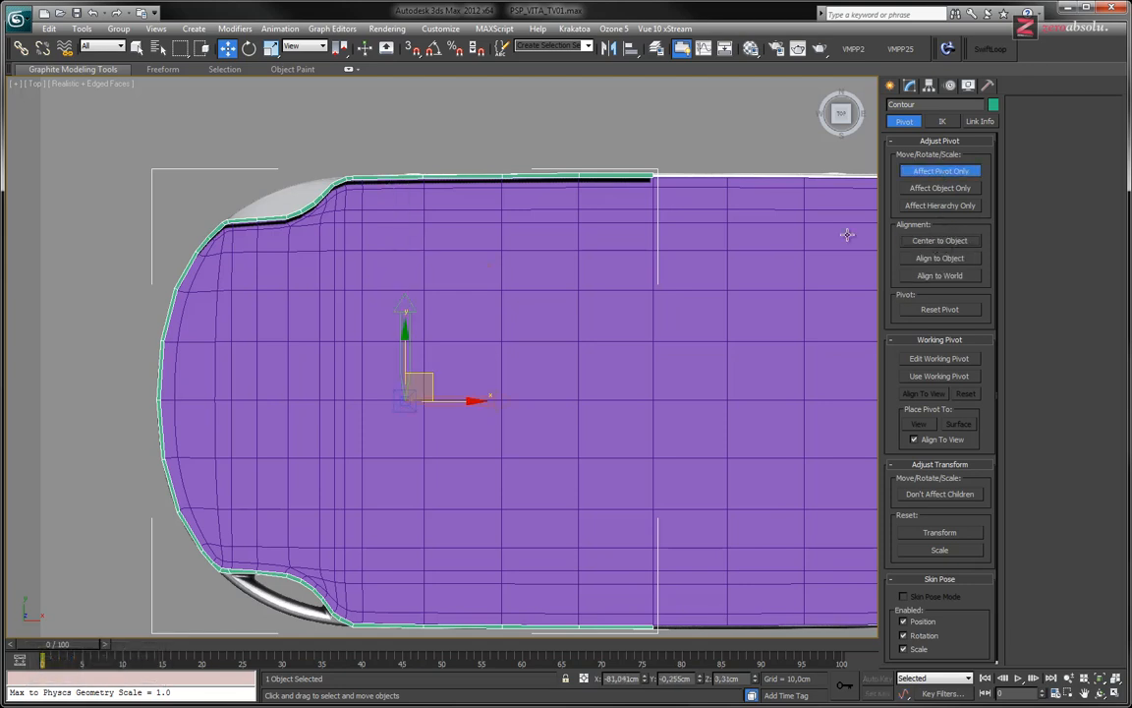
pyautogui.moveTo(489, 333); pyautogui.dragTo(458, 287, button='middle')
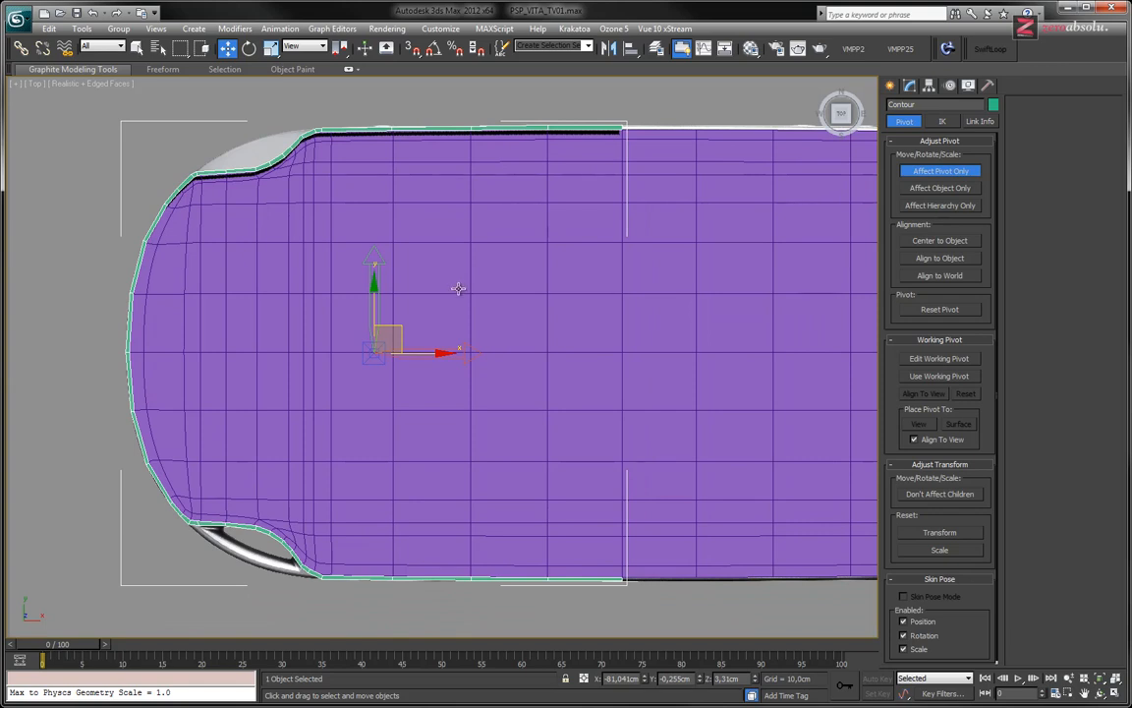
# - Compare the Contour's height with the glass in the Front view, then end pivot adjustment and return to the object's modify settings
pyautogui.press('f')
pyautogui.moveTo(368, 308); pyautogui.dragTo(511, 323, button='middle')
pyautogui.scroll(3, 511, 322)
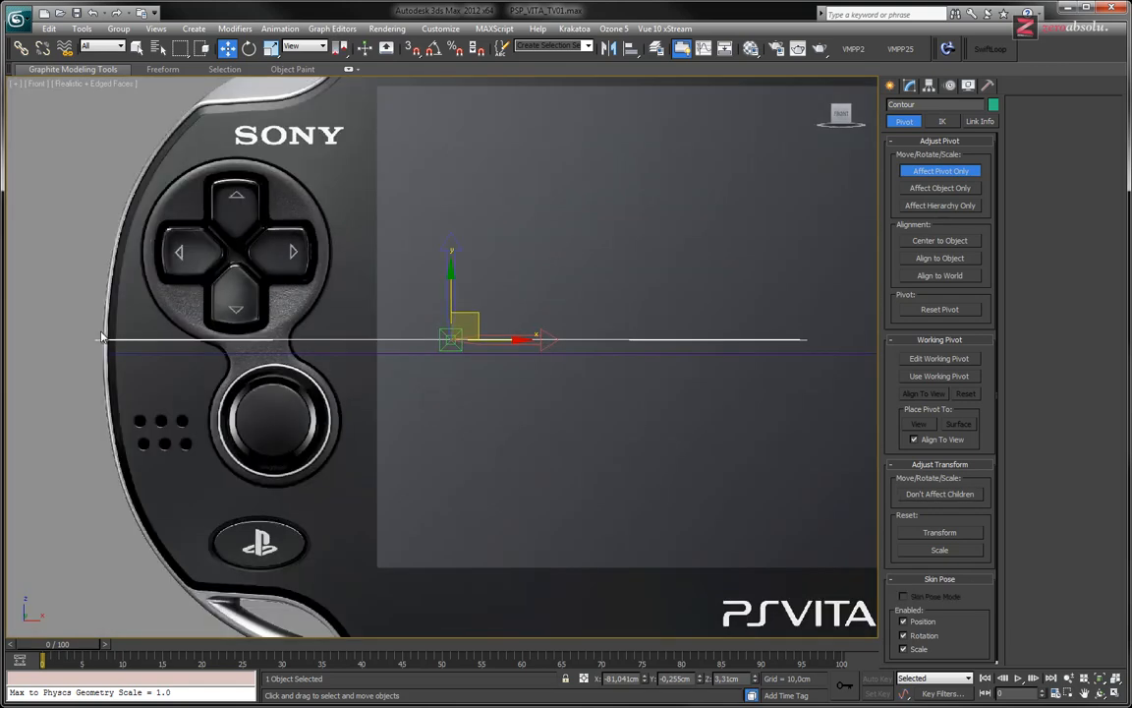
pyautogui.scroll(4, 770, 346)
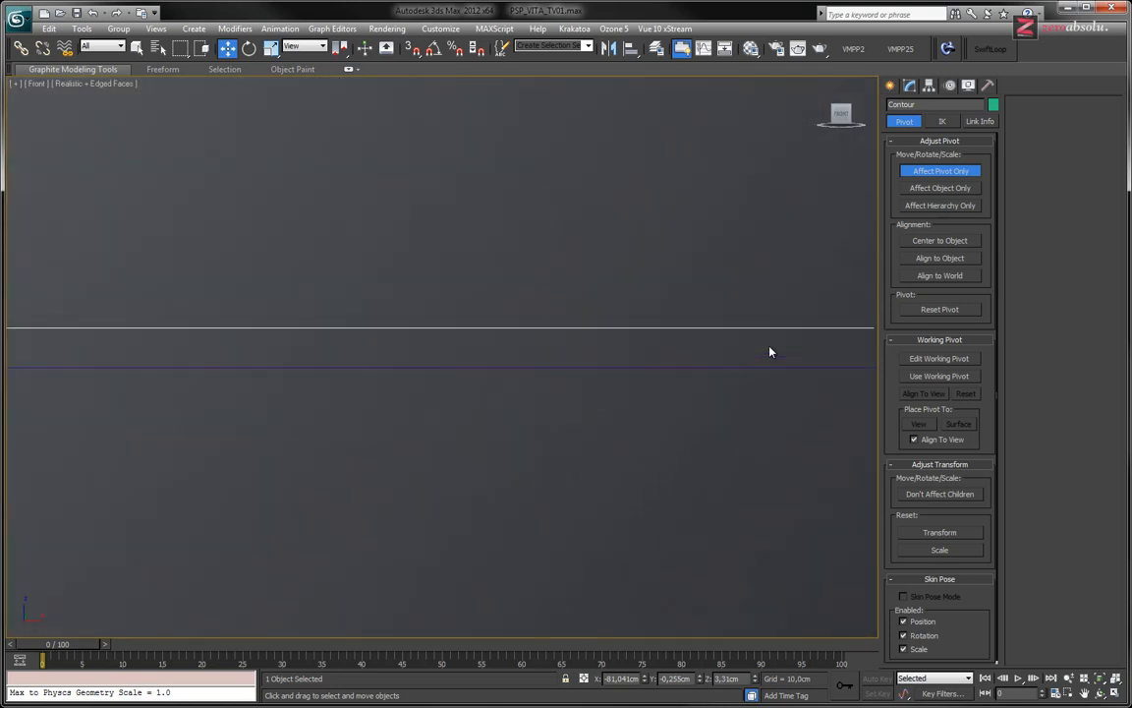
pyautogui.scroll(-2, 770, 346)
pyautogui.moveTo(198, 311); pyautogui.dragTo(562, 311, button='middle')
pyautogui.moveTo(245, 314); pyautogui.dragTo(362, 316, button='middle')
pyautogui.scroll(-3, 521, 314)
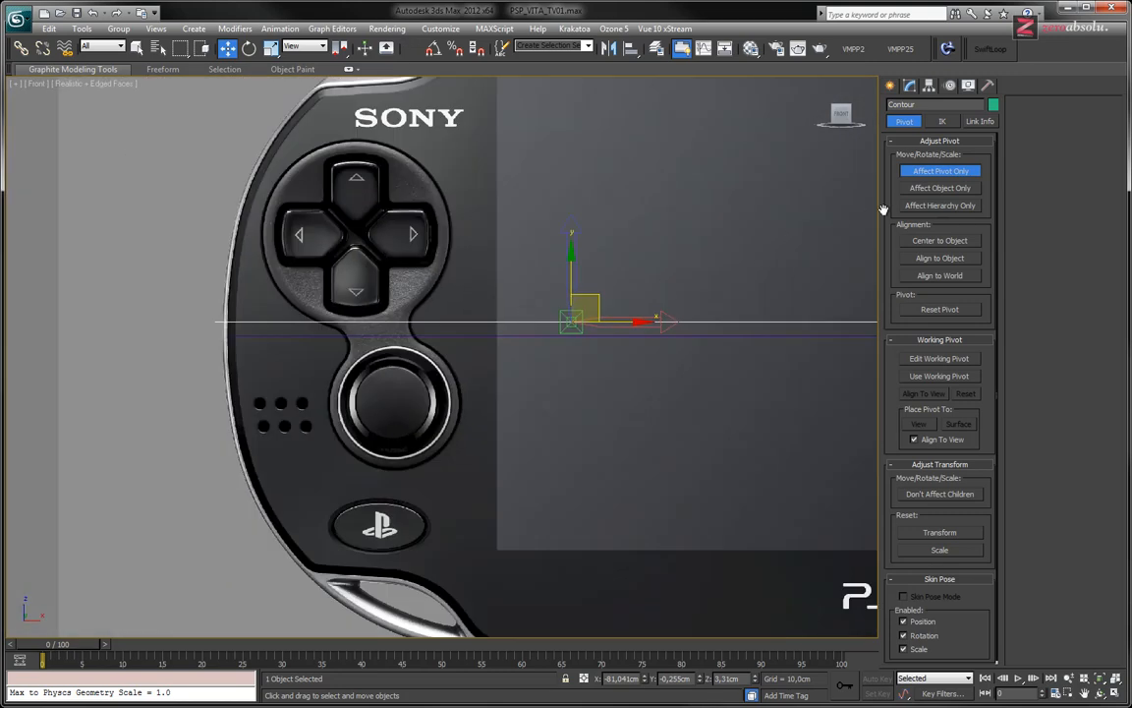
pyautogui.click(935, 174)
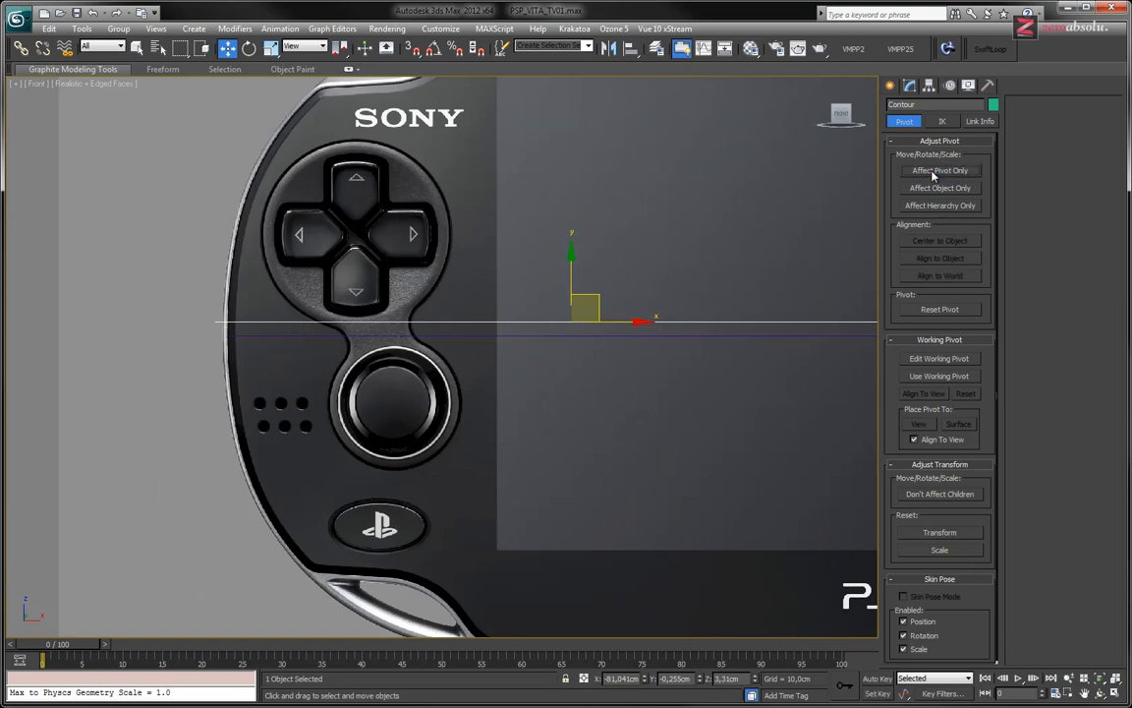
pyautogui.click(910, 86)
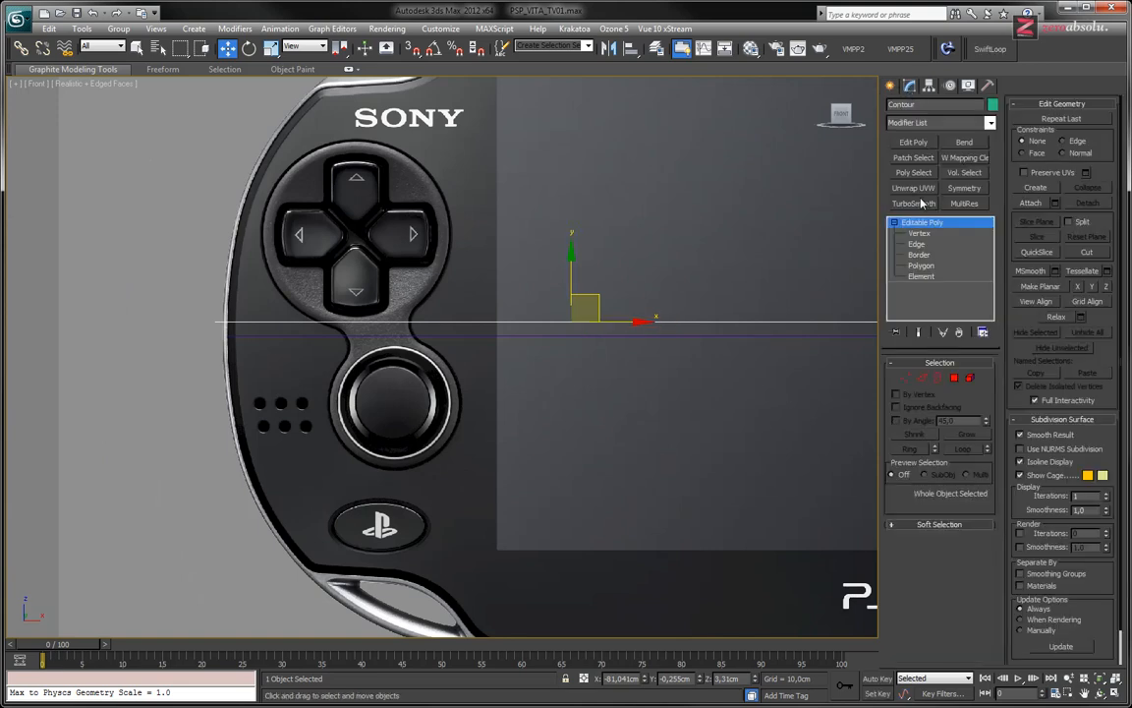
pyautogui.click(918, 233)
pyautogui.moveTo(737, 298); pyautogui.dragTo(602, 293, button='middle')
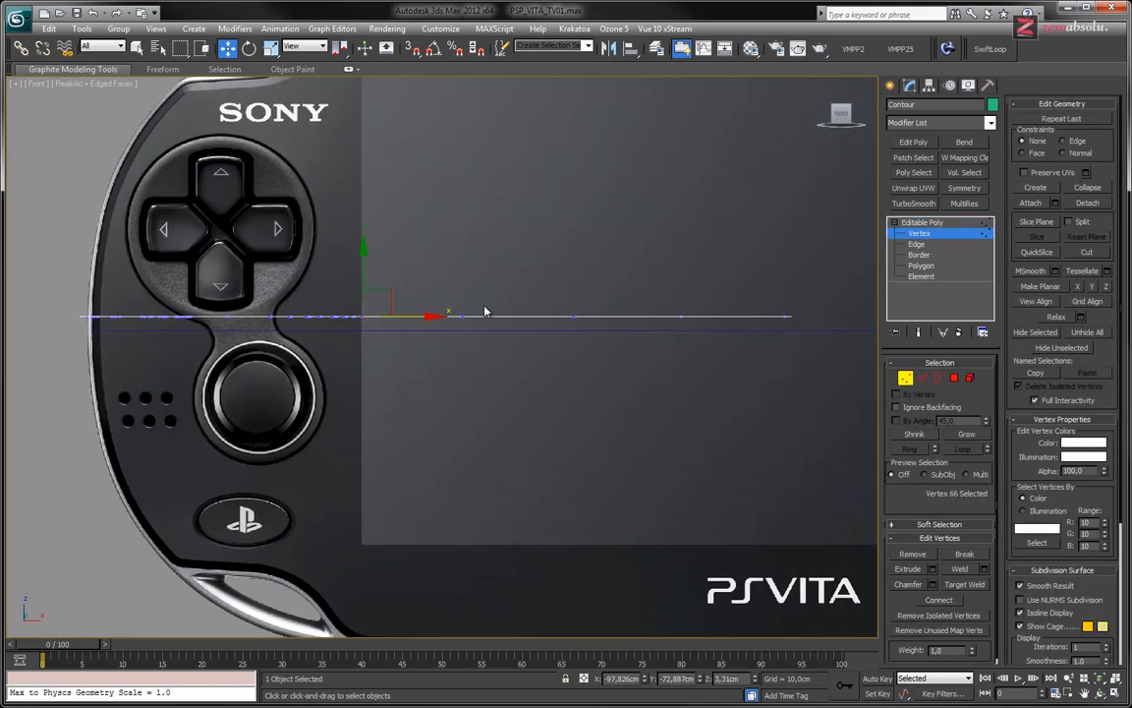
pyautogui.moveTo(411, 345); pyautogui.dragTo(825, 352)
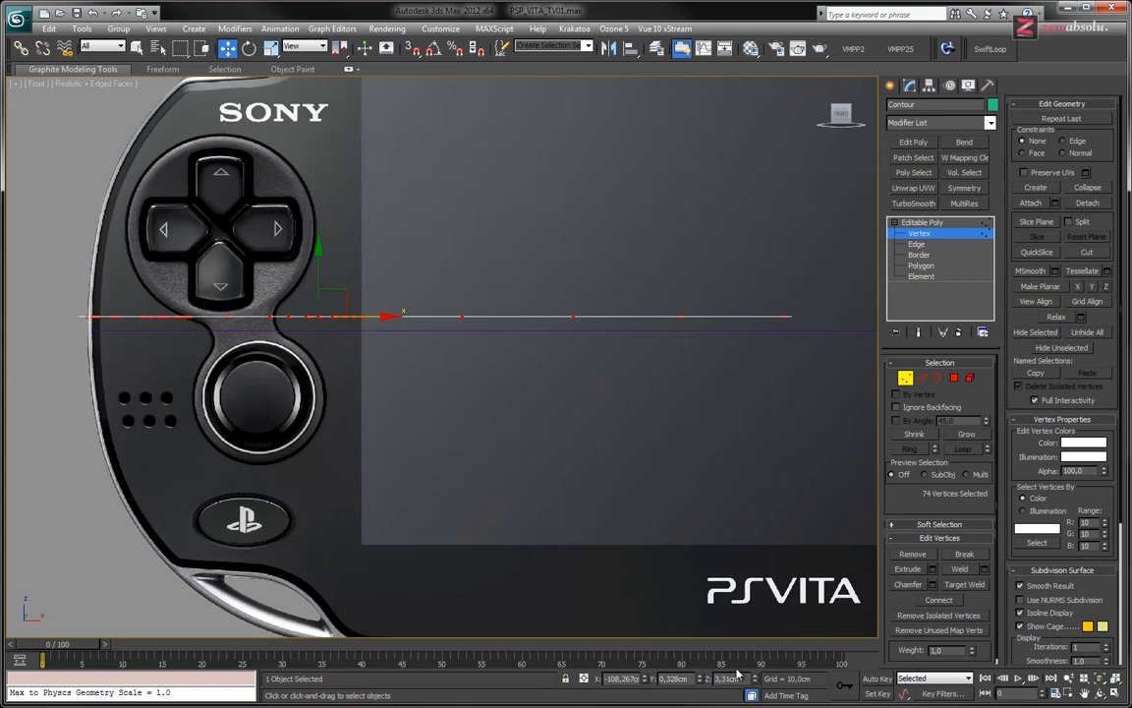
pyautogui.click(934, 223)
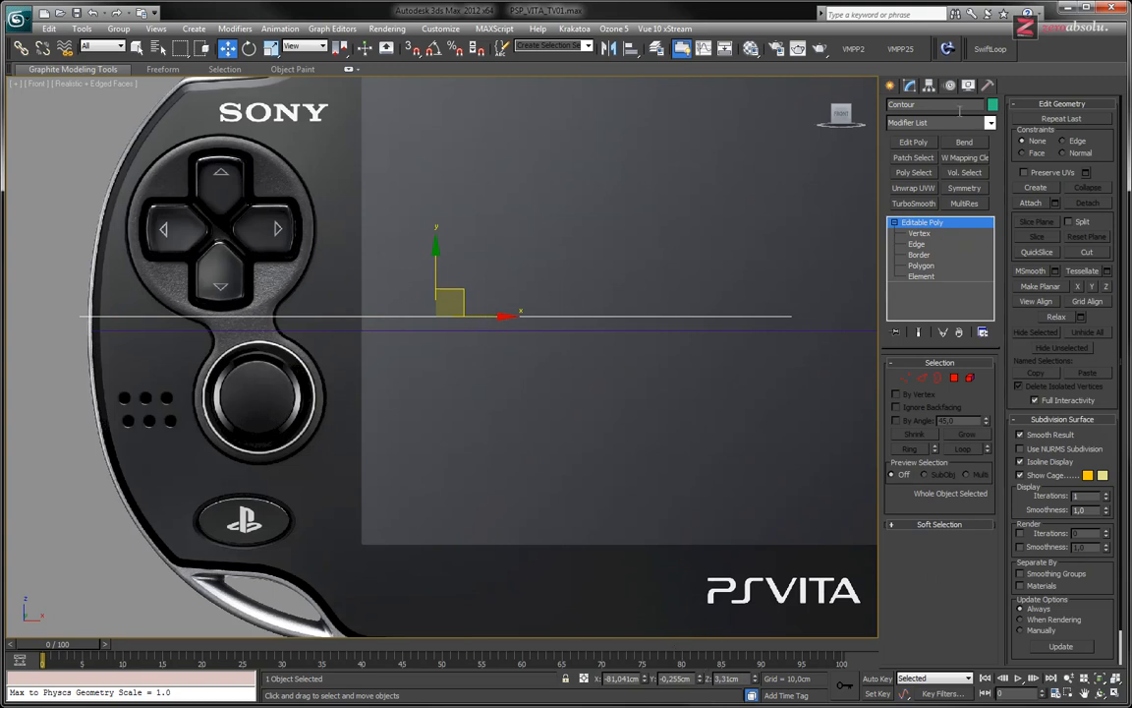
# - Set the whole Contour object's Z position to 0 cm
pyautogui.doubleClick(724, 679)
pyautogui.moveTo(755, 681); pyautogui.dragTo(755, 688)
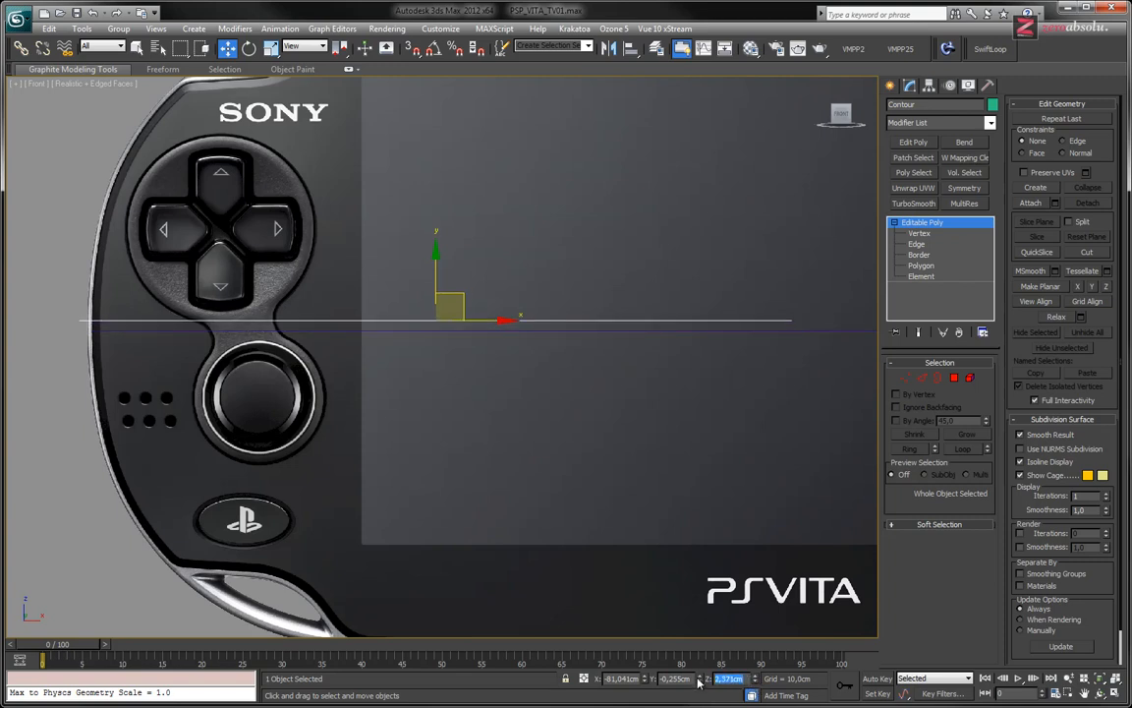
pyautogui.write('0')
pyautogui.press('Return')
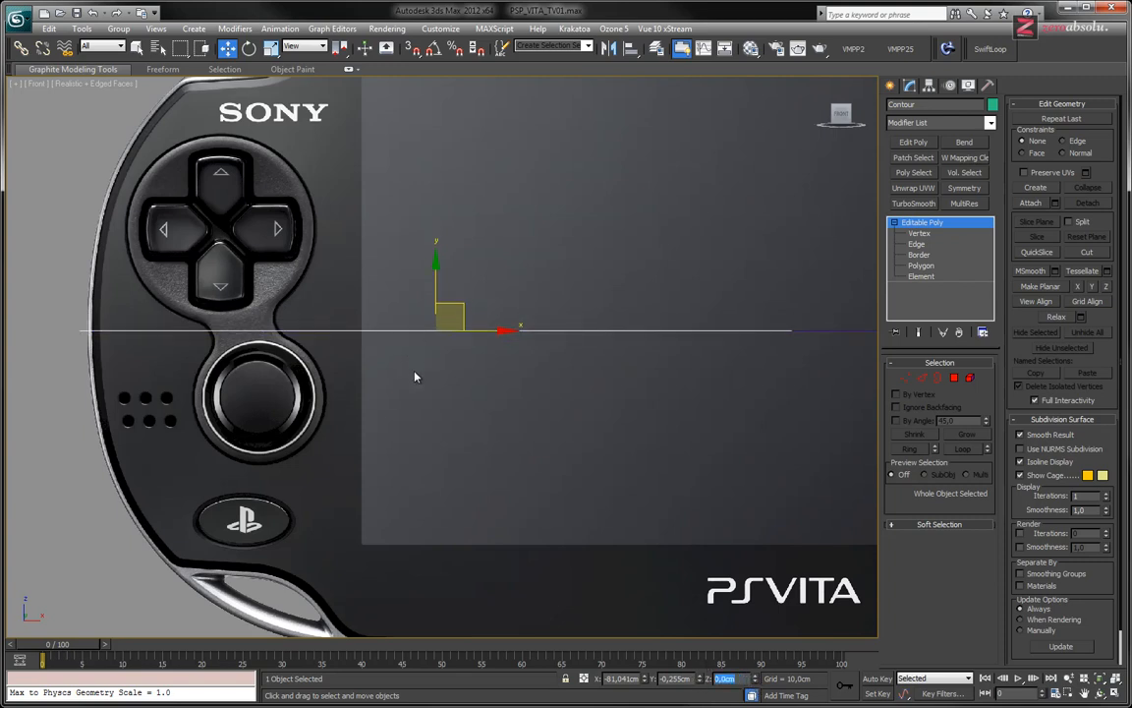
pyautogui.moveTo(520, 351); pyautogui.dragTo(509, 359, button='middle')
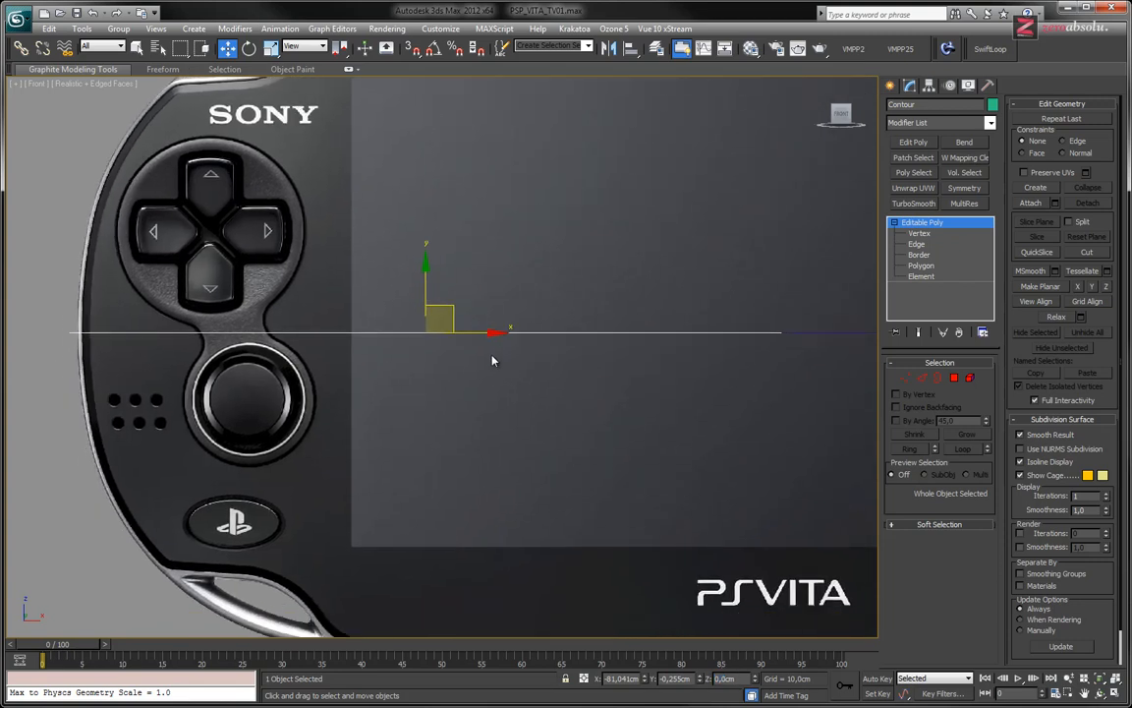
# - Inspect the Contour's fit against the Glass object in the Top view, from the upper edge to the lower metal loop
pyautogui.press('t')
pyautogui.scroll(-5, 487, 279)
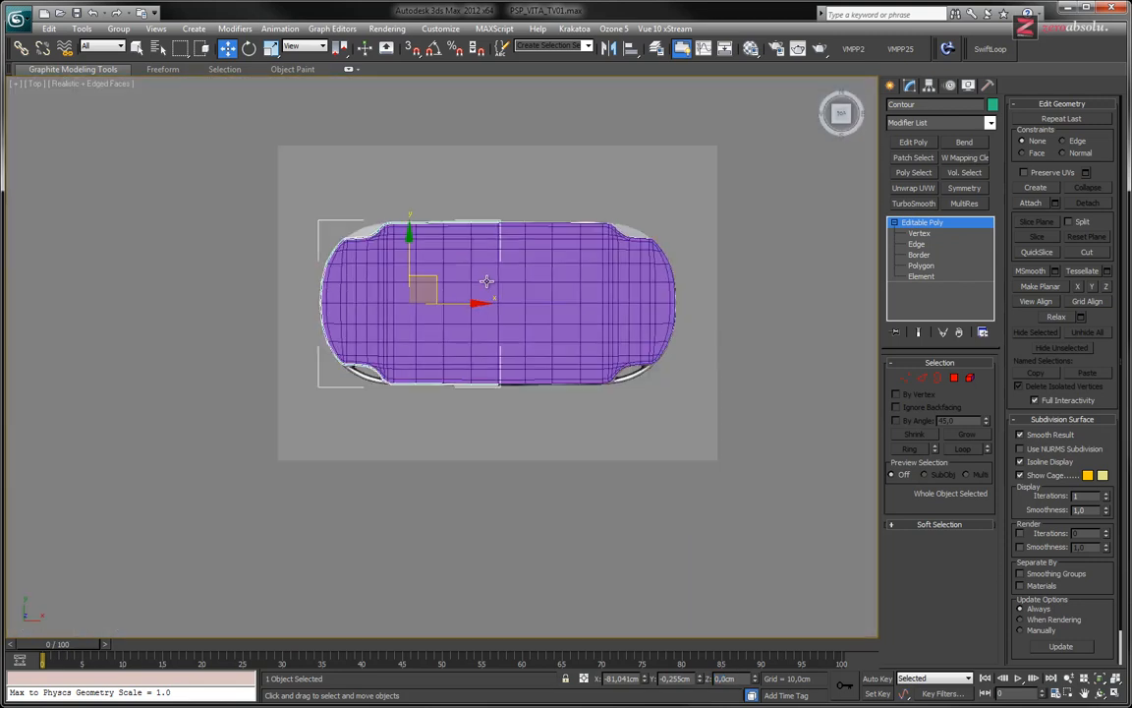
pyautogui.scroll(10, 486, 281)
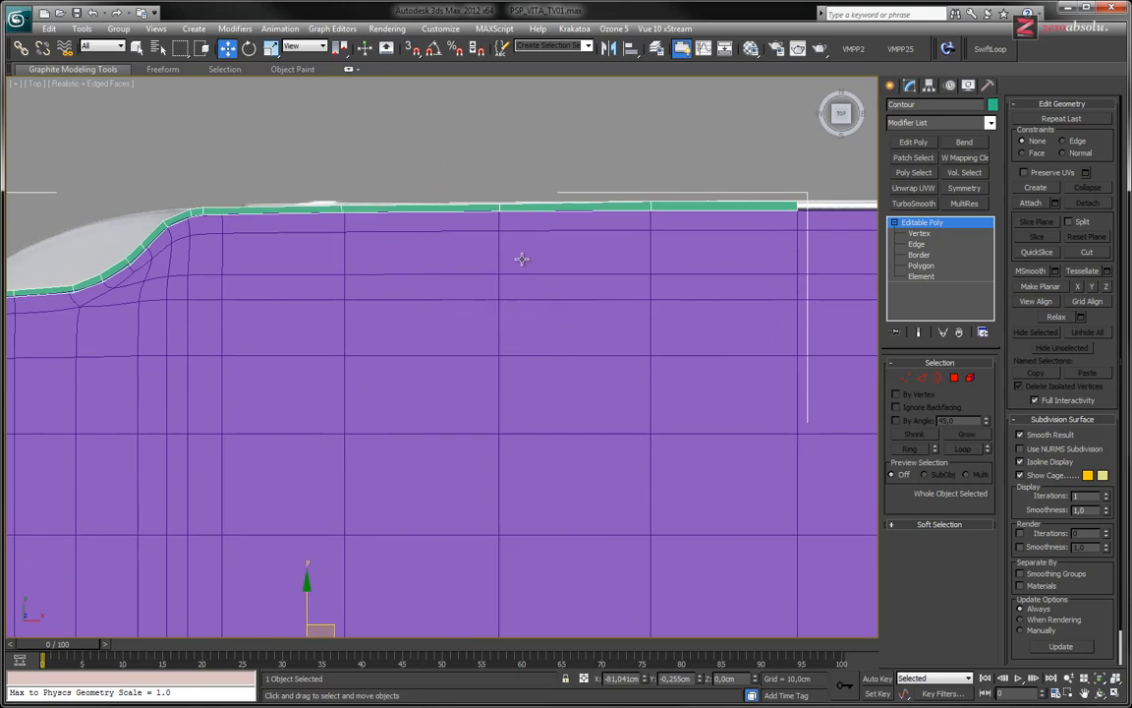
pyautogui.moveTo(391, 278); pyautogui.dragTo(510, 268, button='middle')
pyautogui.moveTo(470, 419)
pyautogui.mouseDown(button='middle')
pyautogui.moveTo(524, 179)
pyautogui.moveTo(601, 86)
pyautogui.mouseUp(button='middle')
pyautogui.moveTo(467, 614)
pyautogui.mouseDown(button='middle')
pyautogui.moveTo(477, 405)
pyautogui.moveTo(505, 450)
pyautogui.mouseUp(button='middle')
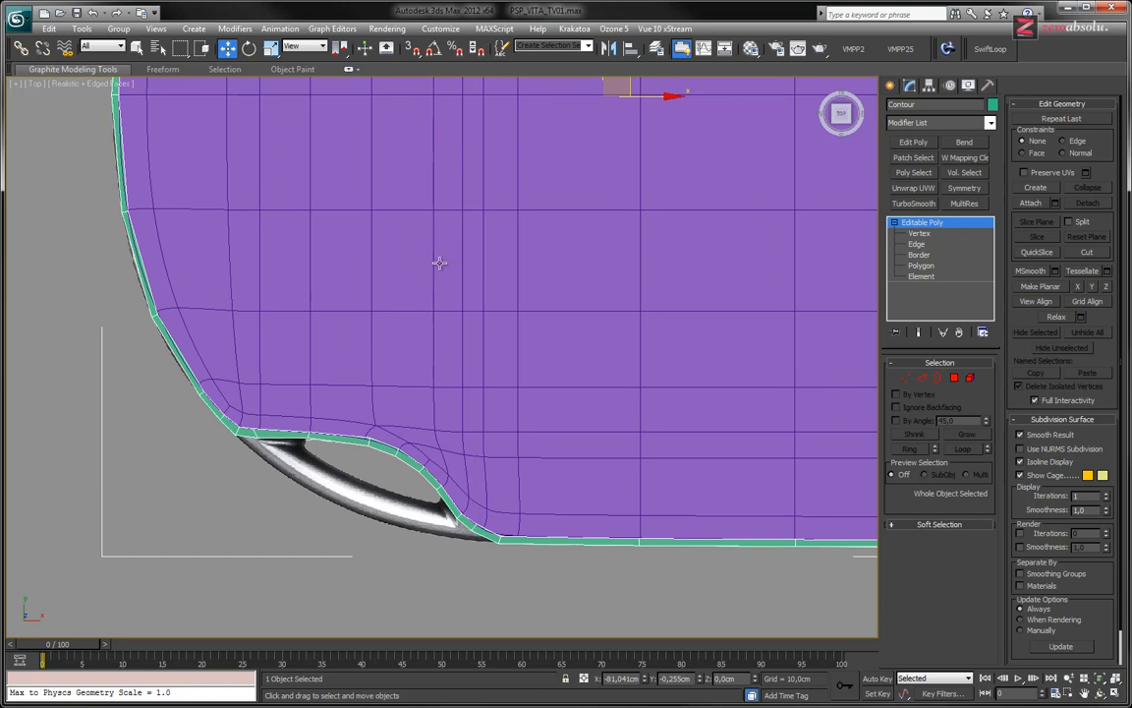
pyautogui.click(557, 266)
pyautogui.click(557, 267)
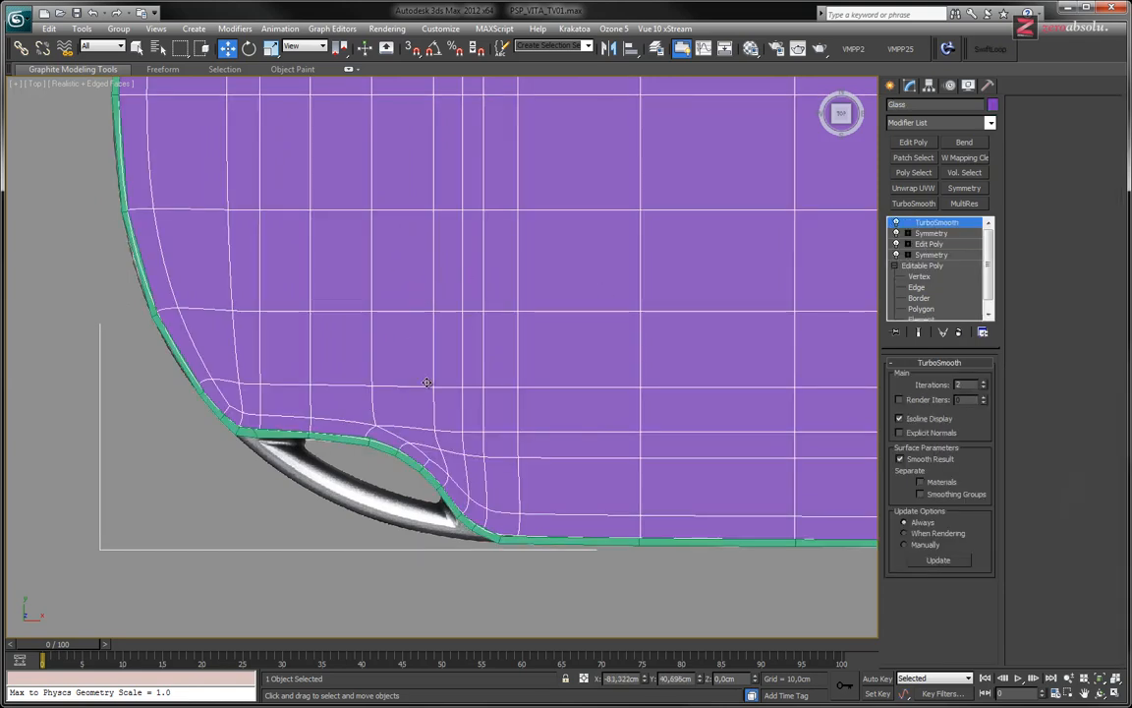
# - Isolate the Contour object over the reference image and keep it in the Top view
pyautogui.click(338, 439)
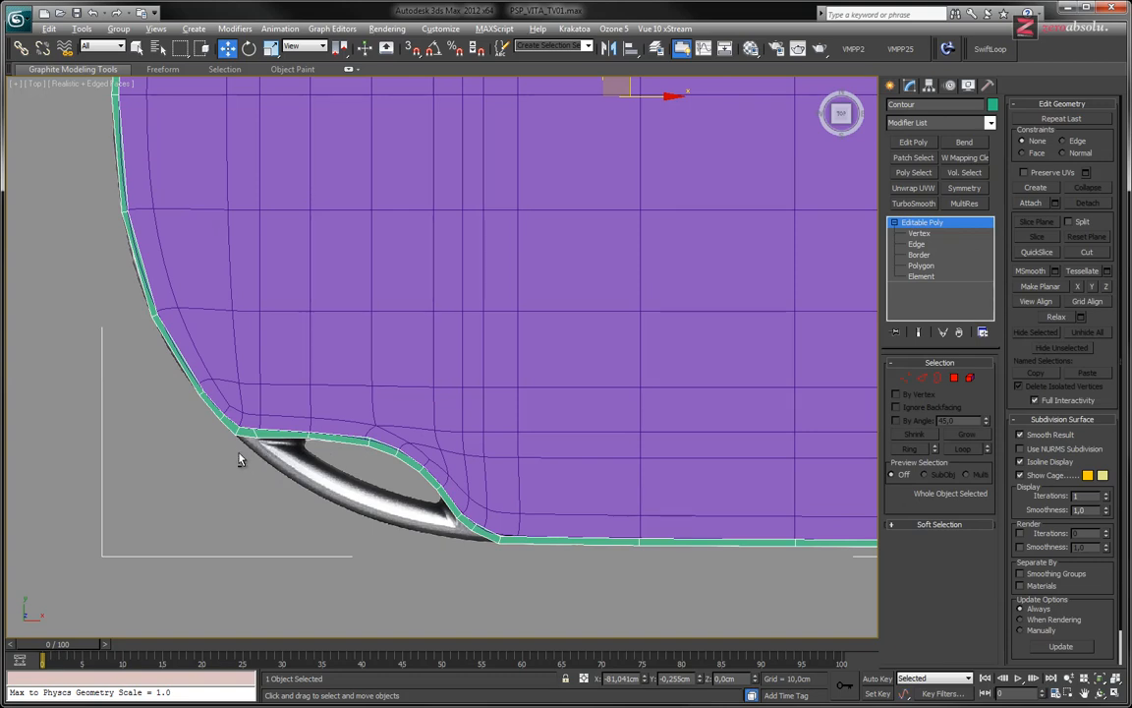
pyautogui.hotkey('alt', 'q')
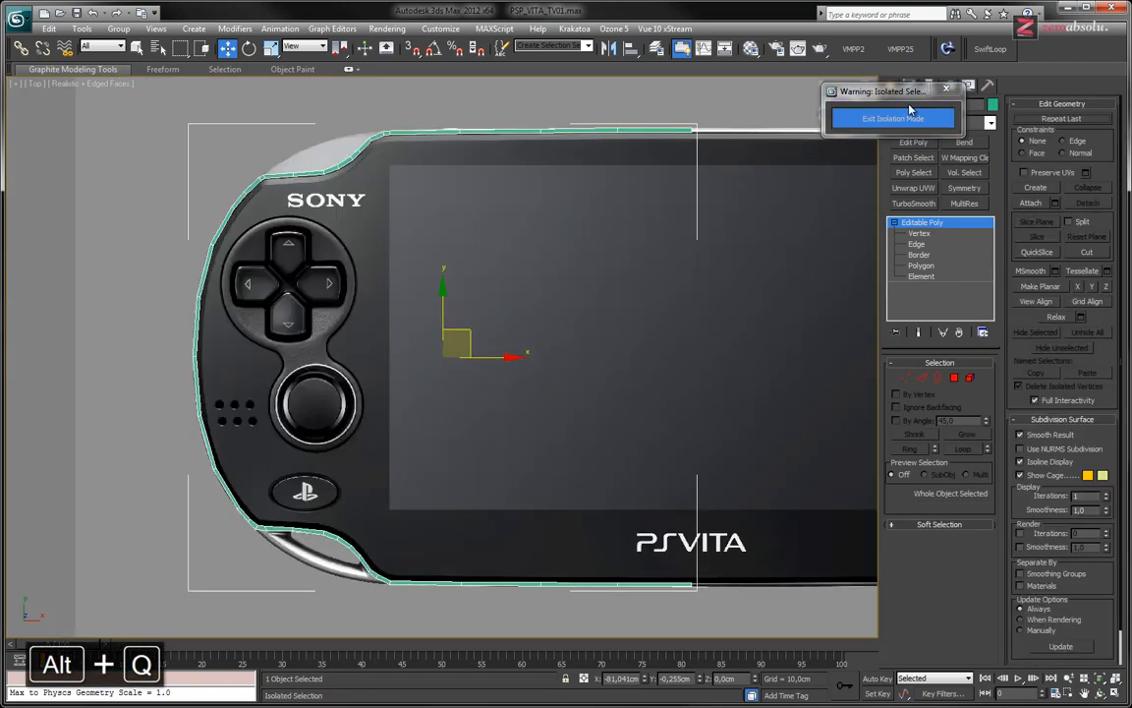
pyautogui.moveTo(894, 95); pyautogui.dragTo(785, 91)
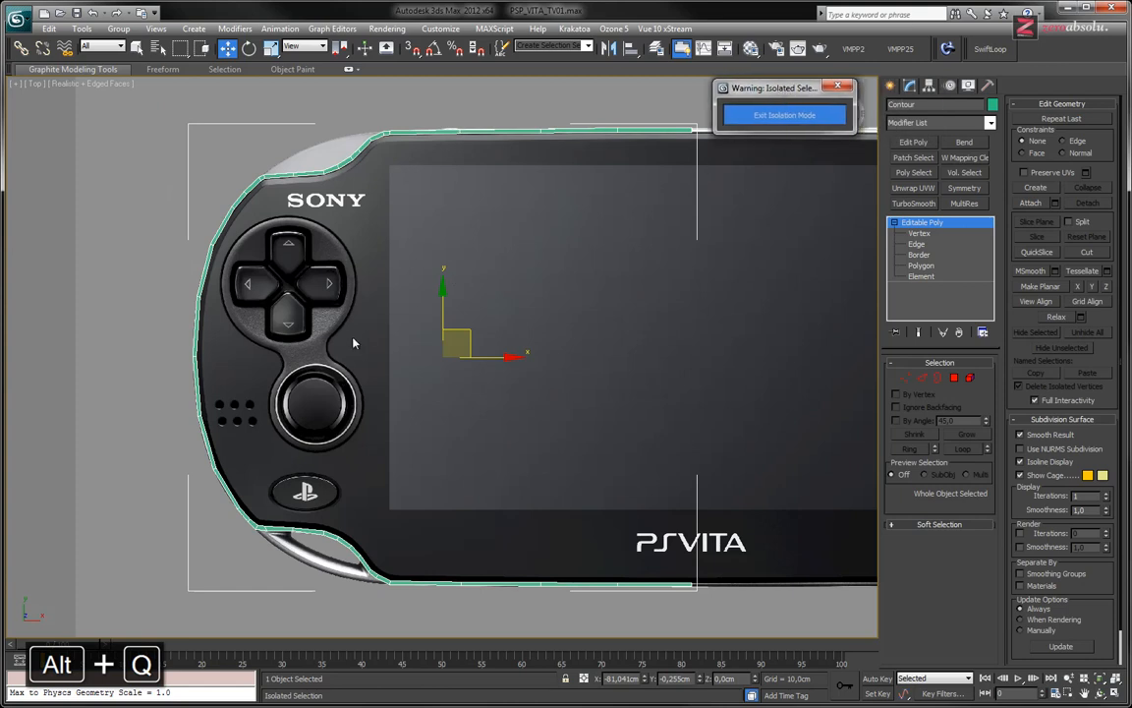
pyautogui.keyDown('alt'); pyautogui.moveTo(381, 373); pyautogui.dragTo(389, 416, button='middle'); pyautogui.keyUp('alt')
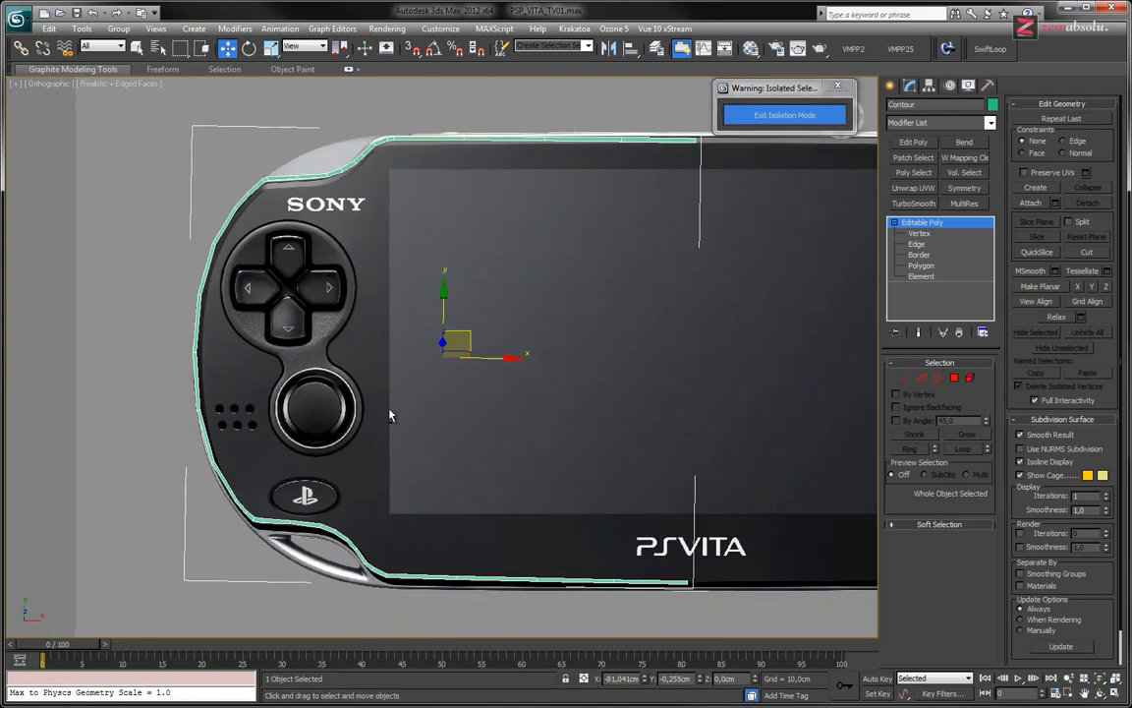
pyautogui.press('t')
# - Extend the Contour's outer edge at the metal loop's near junction about 7.5 cm along negative Y as a new polygon
pyautogui.scroll(-3, 389, 416)
pyautogui.scroll(6, 388, 416)
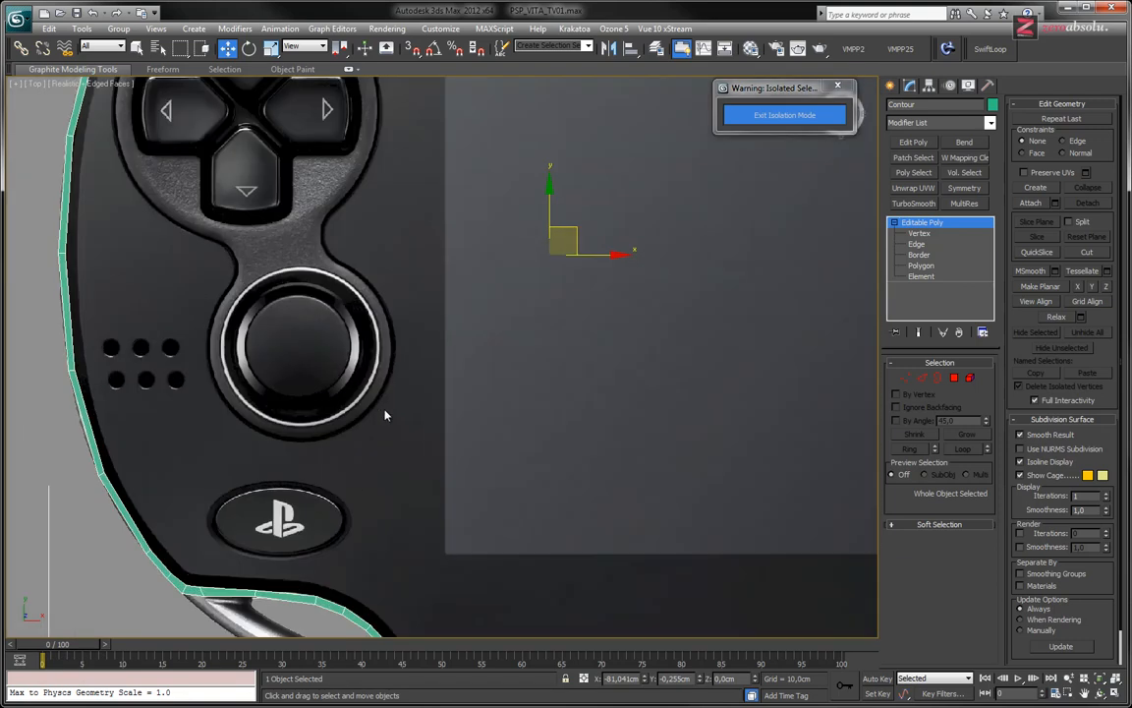
pyautogui.scroll(2, 384, 411)
pyautogui.moveTo(369, 529); pyautogui.dragTo(481, 169, button='middle')
pyautogui.moveTo(433, 333); pyautogui.dragTo(455, 380, button='middle')
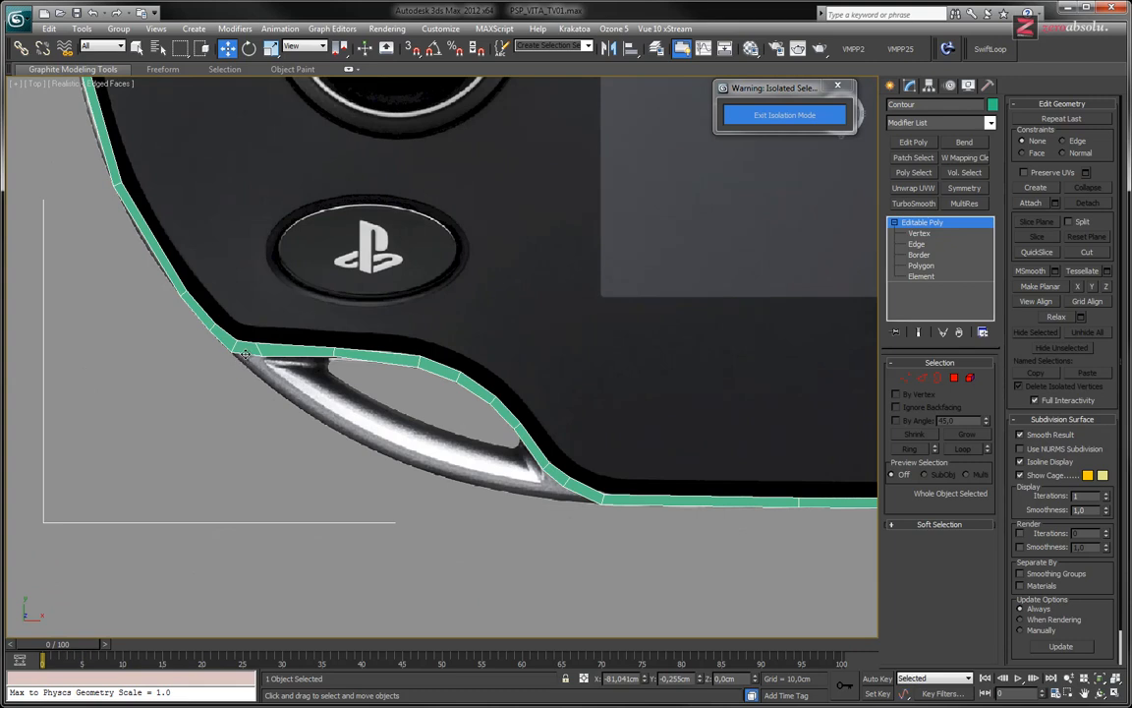
pyautogui.click(916, 244)
pyautogui.click(312, 352)
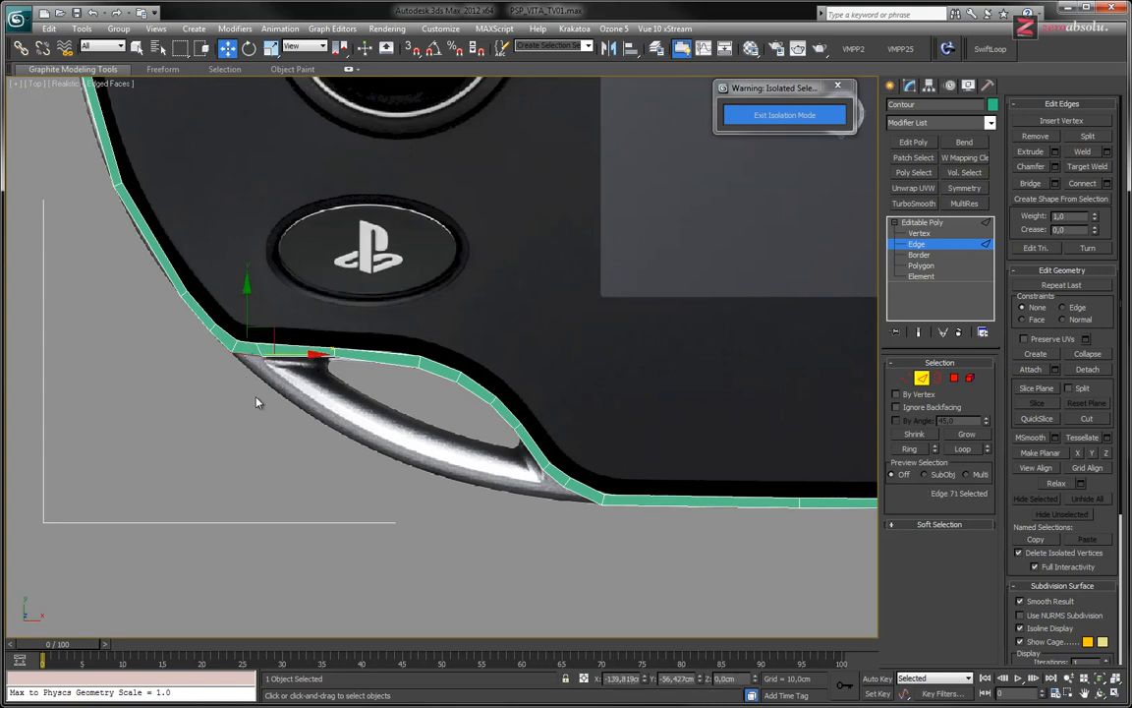
pyautogui.moveTo(571, 478); pyautogui.dragTo(572, 436, button='middle')
pyautogui.click(580, 449)
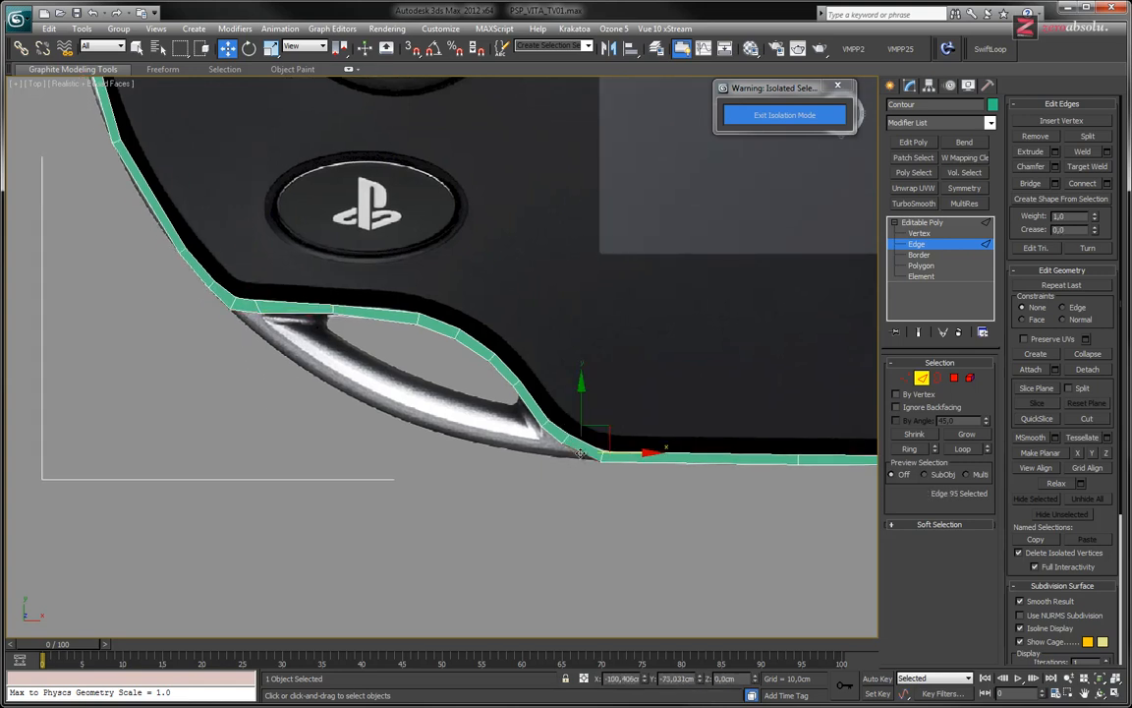
pyautogui.click(273, 309)
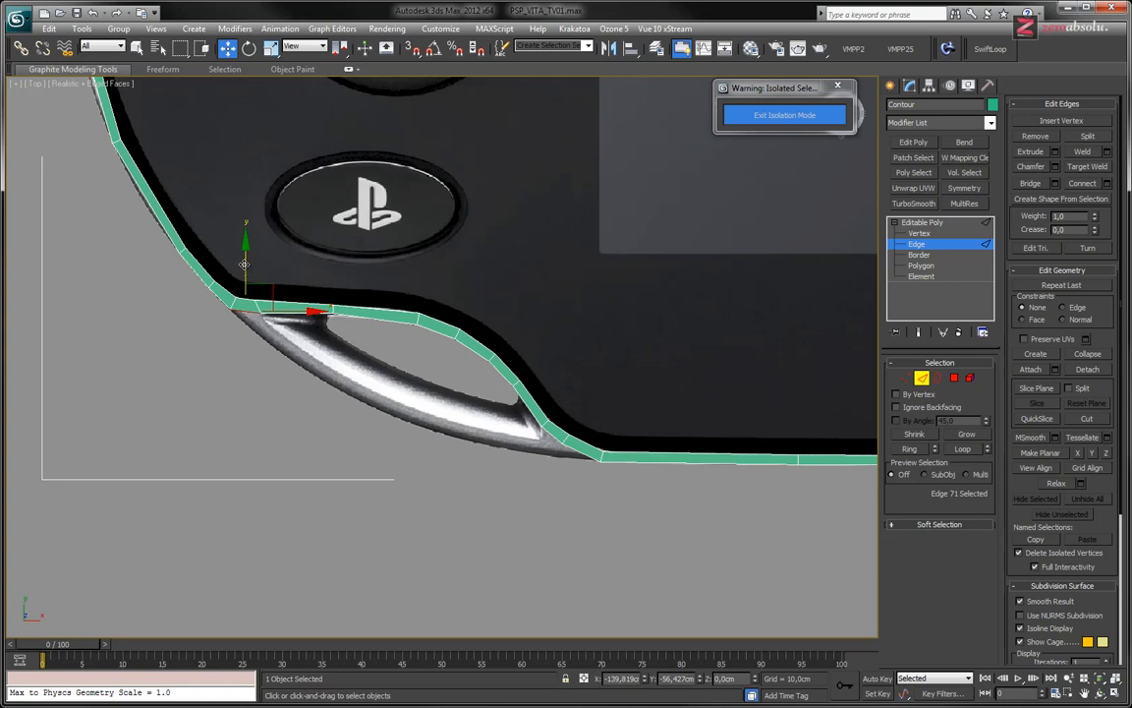
pyautogui.keyDown('shift'); pyautogui.moveTo(245, 256); pyautogui.dragTo(238, 332); pyautogui.keyUp('shift')
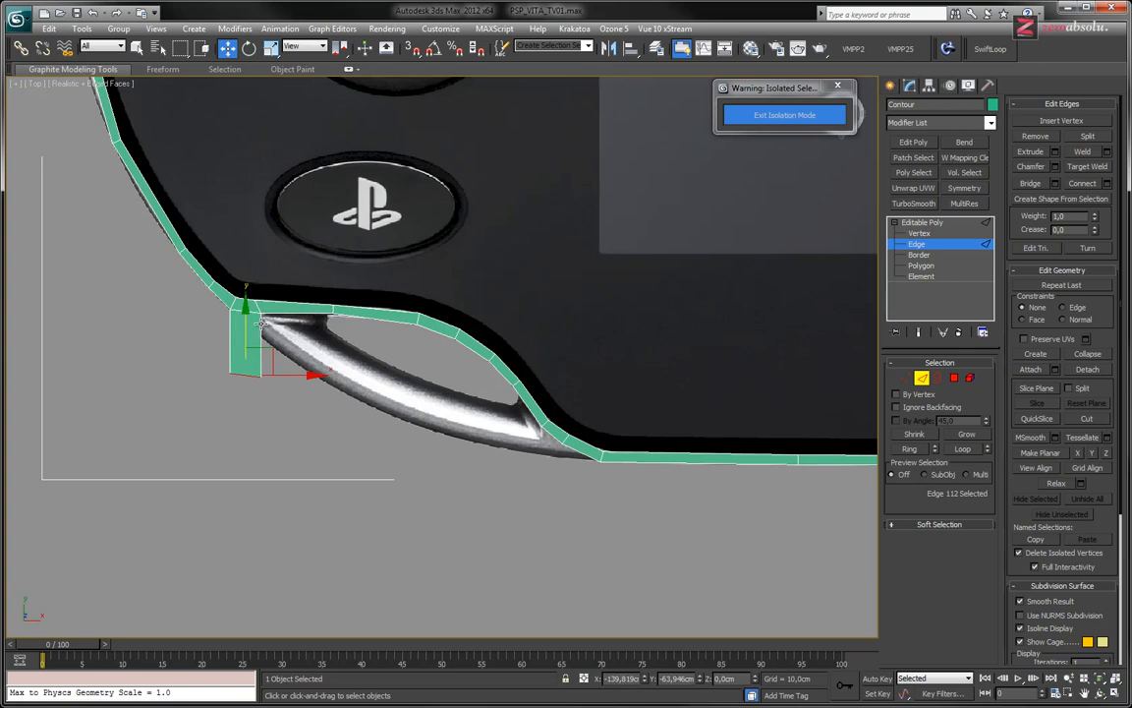
# - Rotate the new end edge across the metal loop and move it along the loop to about X -122.4, Y -66.71 cm
pyautogui.press('e')
pyautogui.moveTo(300, 401); pyautogui.dragTo(278, 351)
pyautogui.press('w')
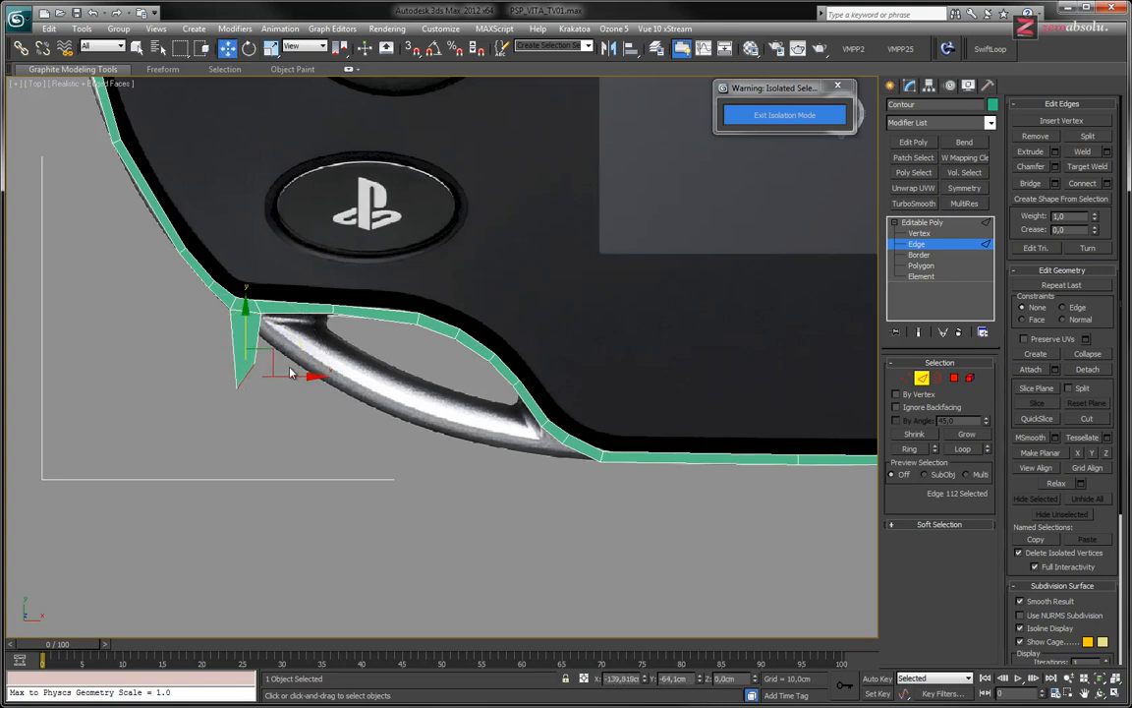
pyautogui.moveTo(257, 359); pyautogui.dragTo(420, 377)
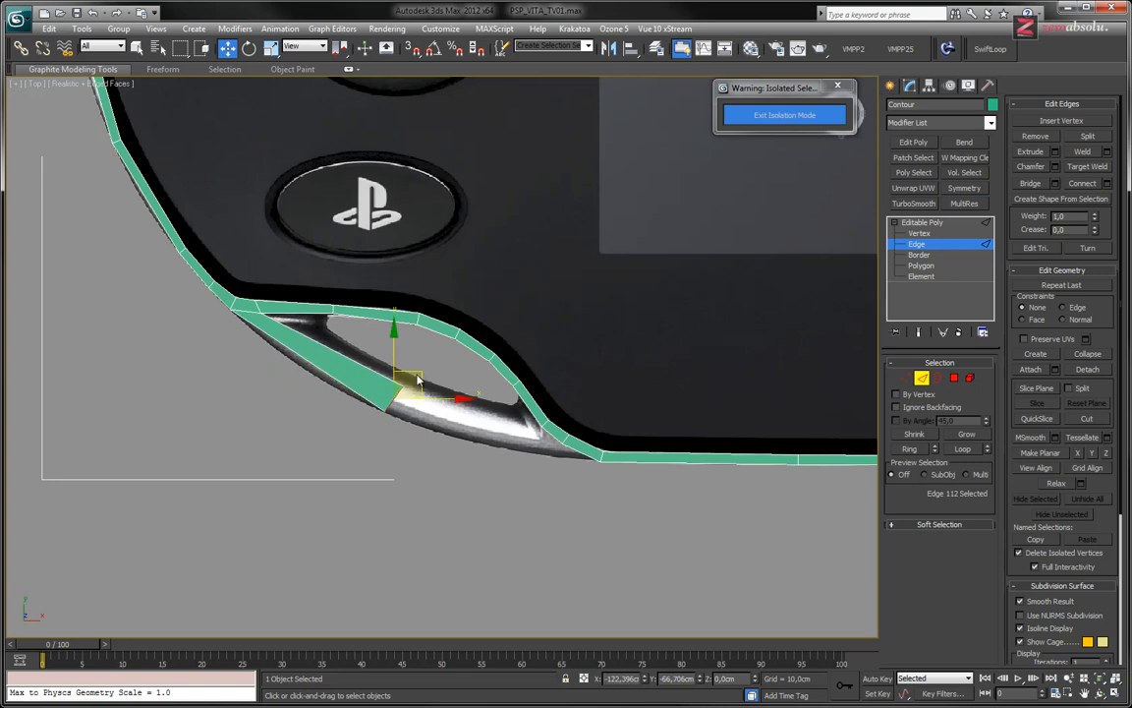
# - Move the two end vertices of the lower Contour strip onto the metal rim's outline in the reference image
pyautogui.click(914, 234)
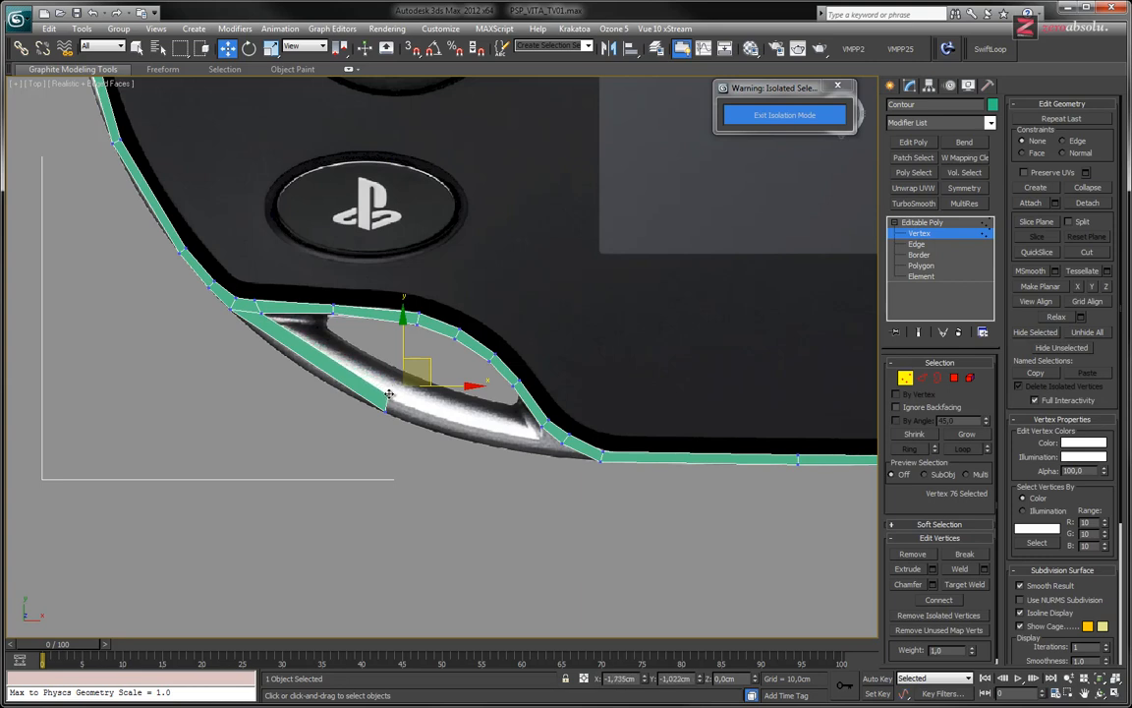
pyautogui.moveTo(403, 385); pyautogui.dragTo(403, 412)
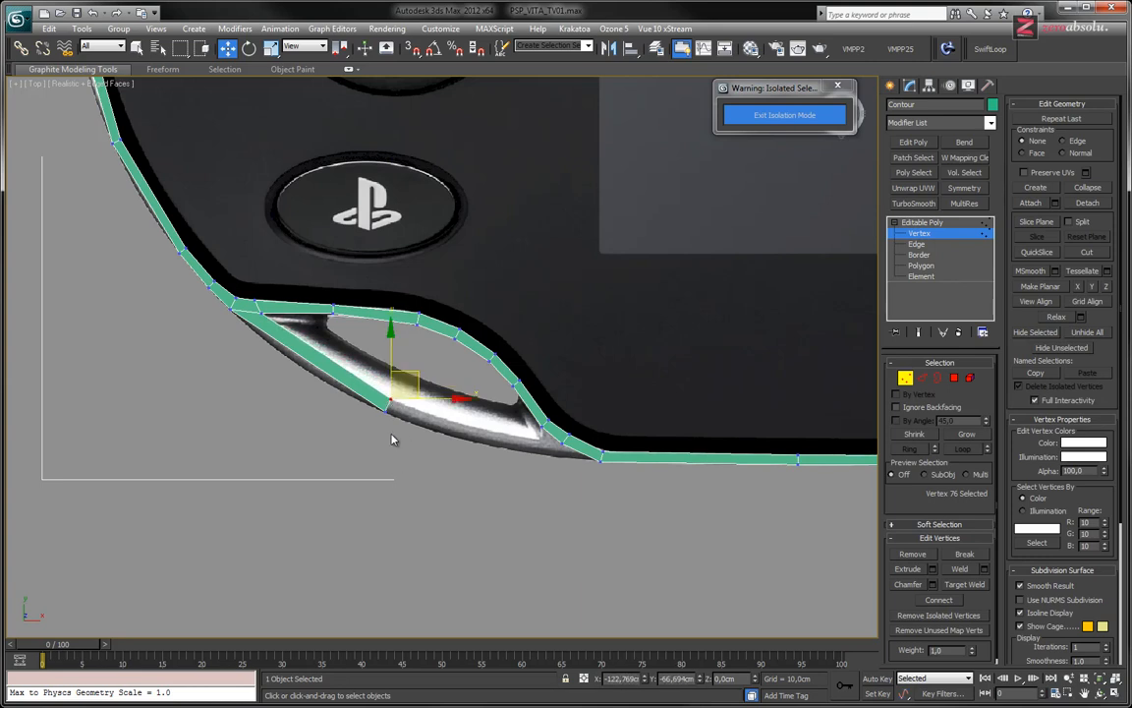
pyautogui.click(387, 412)
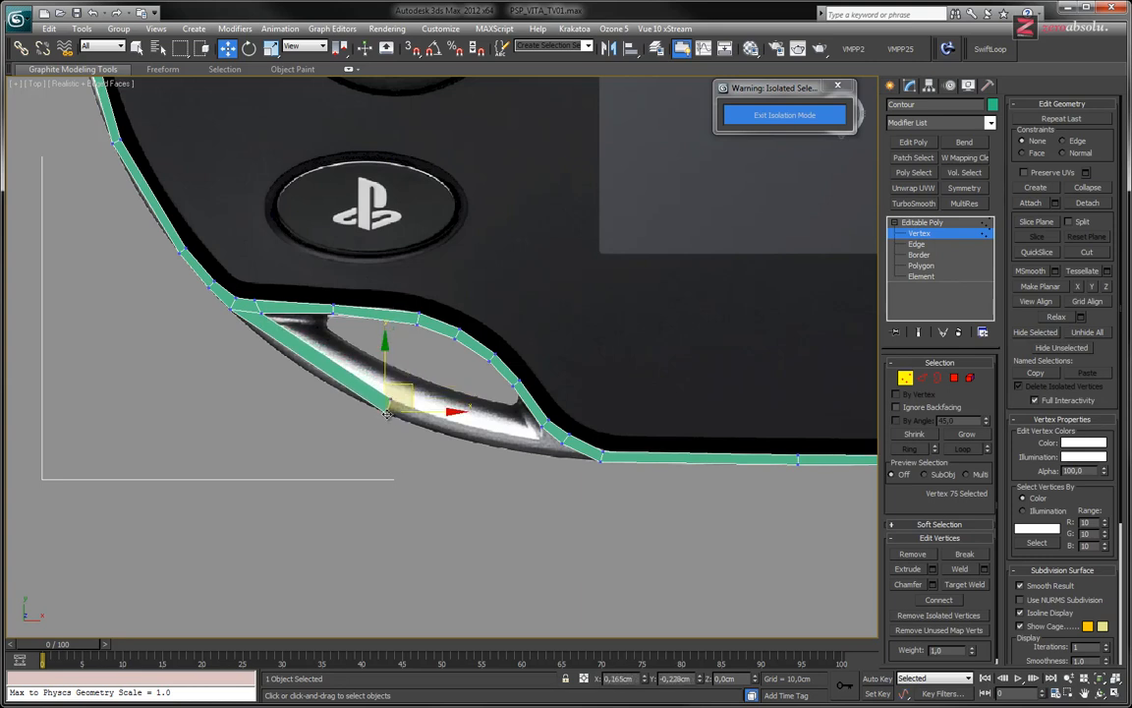
pyautogui.click(430, 450)
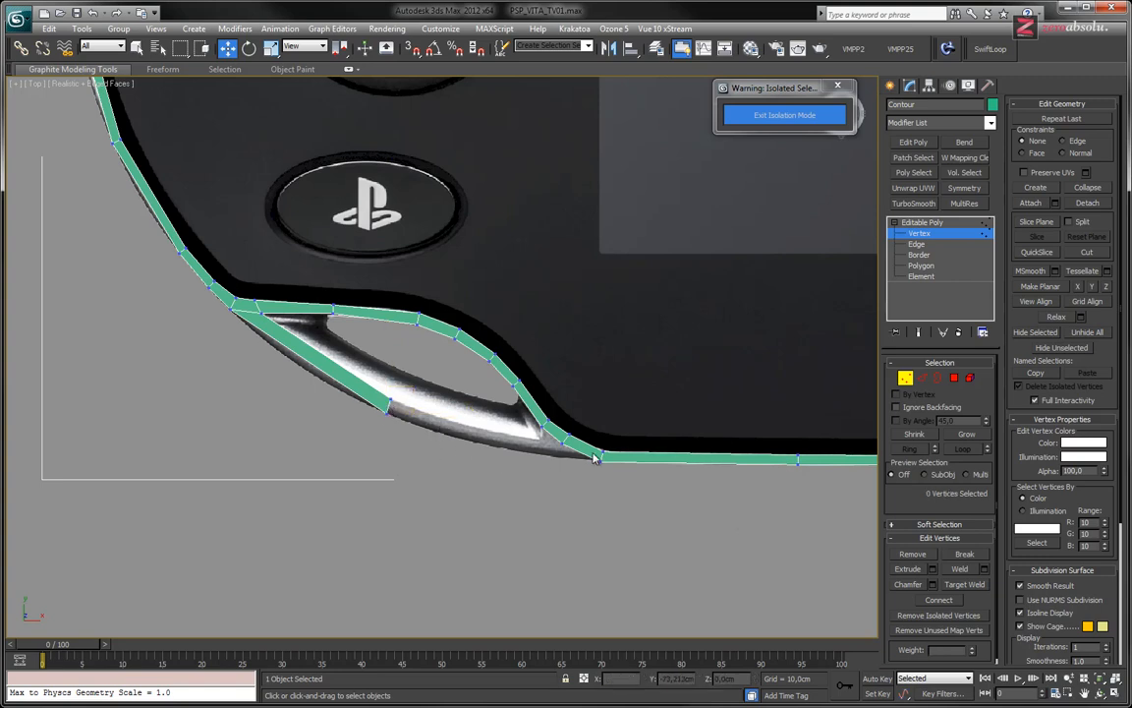
# - Bridge the lower strip's open end edge to the contour's underside edge at the opening's right corner, using 3 segments
pyautogui.press('2')
pyautogui.click(389, 410)
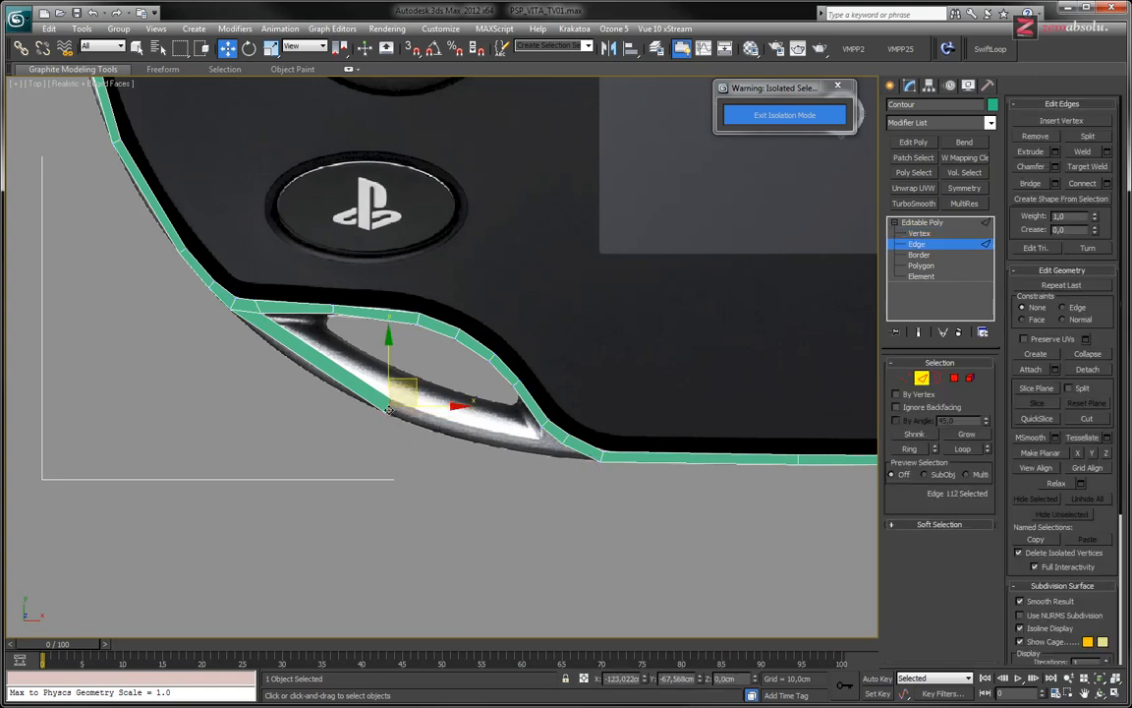
pyautogui.scroll(5, 389, 407)
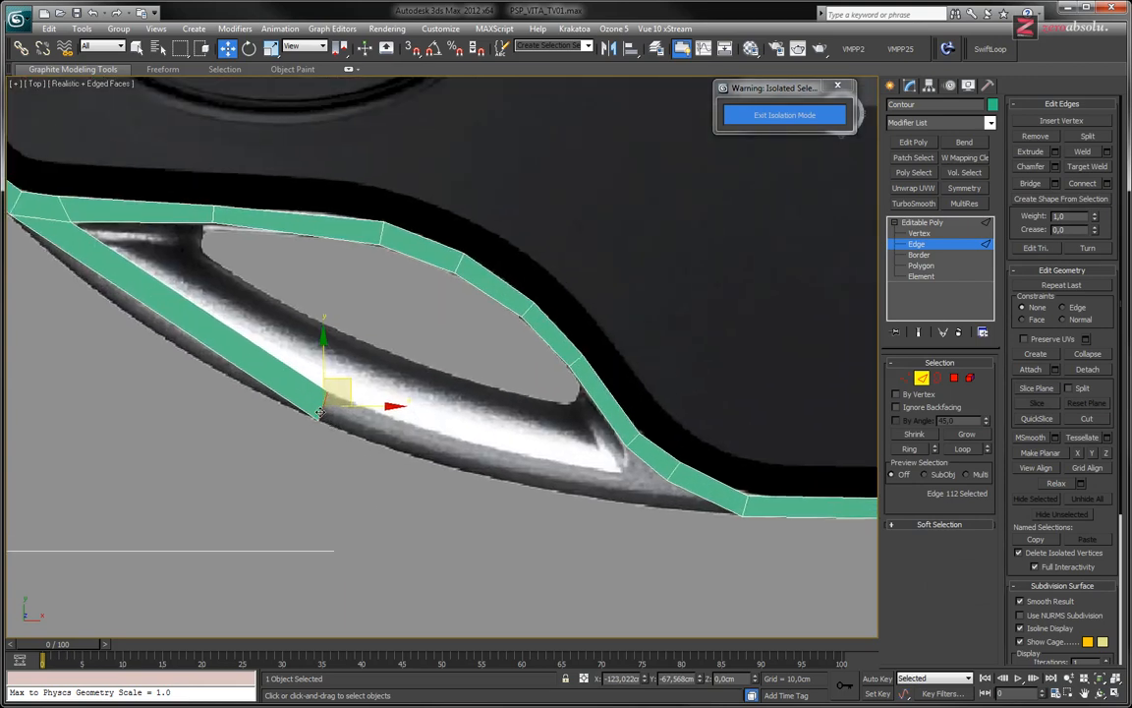
pyautogui.click(700, 498)
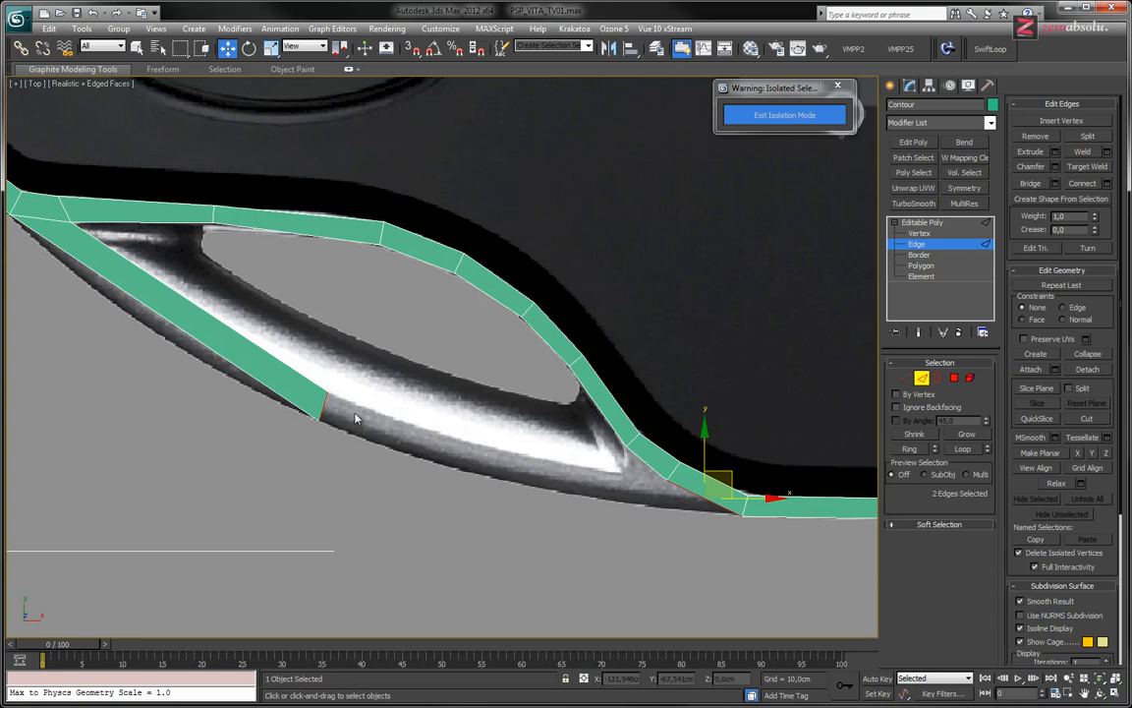
pyautogui.click(321, 388)
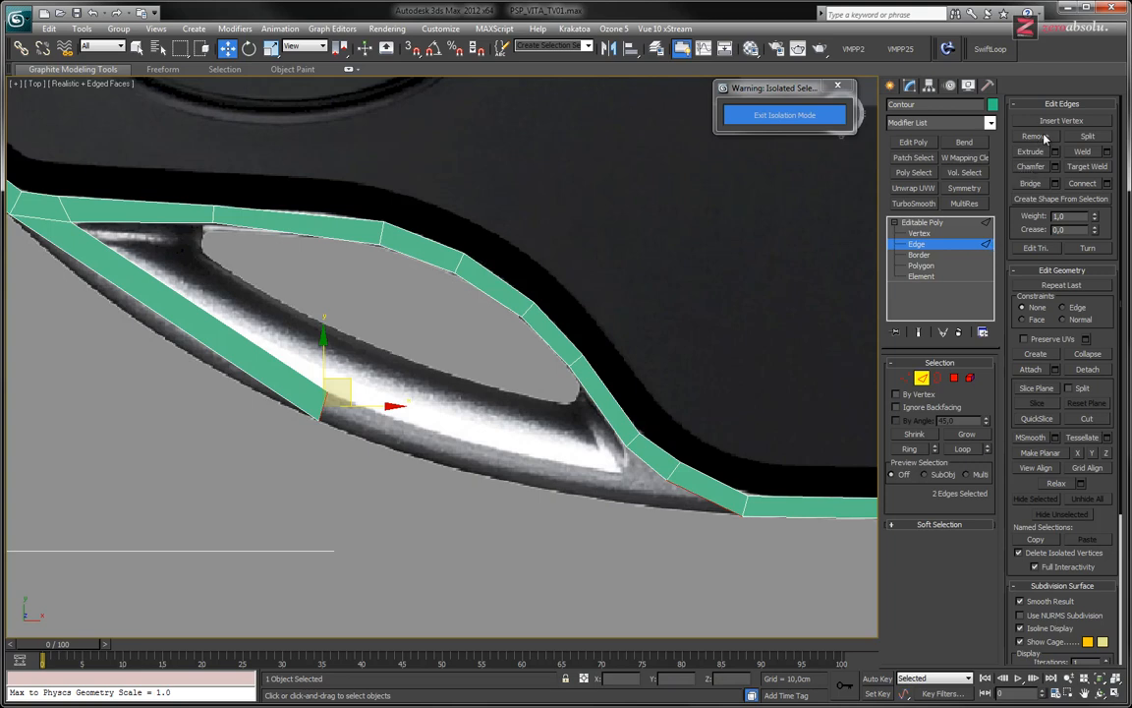
pyautogui.click(1055, 185)
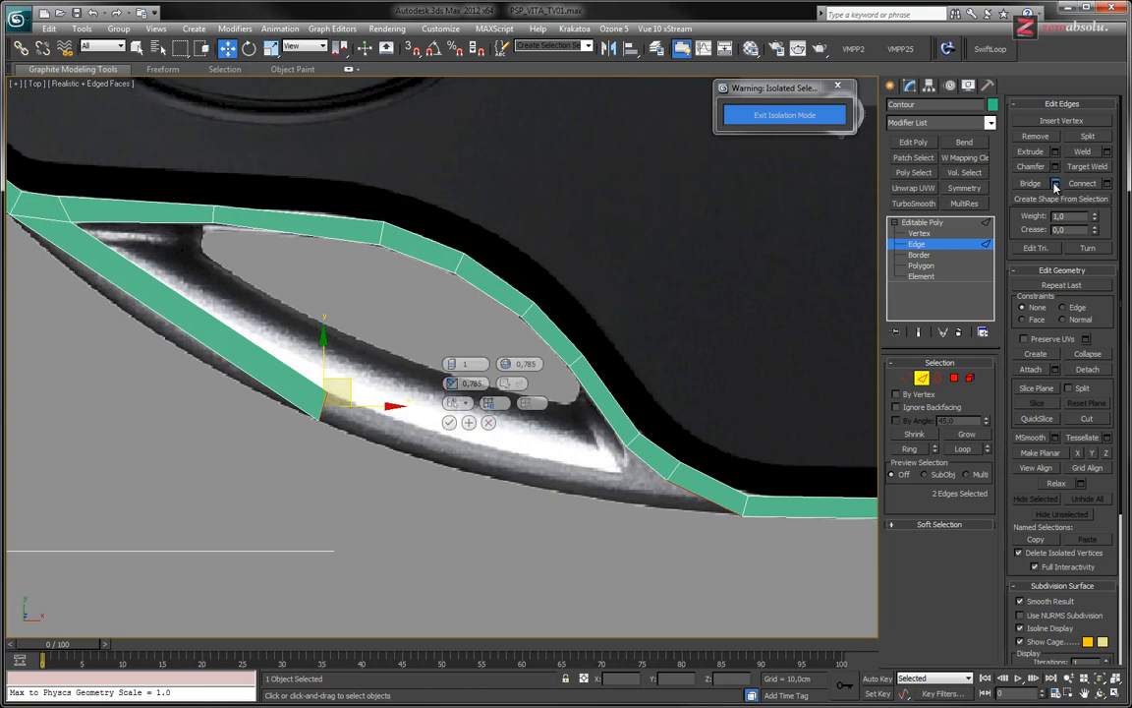
pyautogui.moveTo(471, 294); pyautogui.dragTo(459, 283)
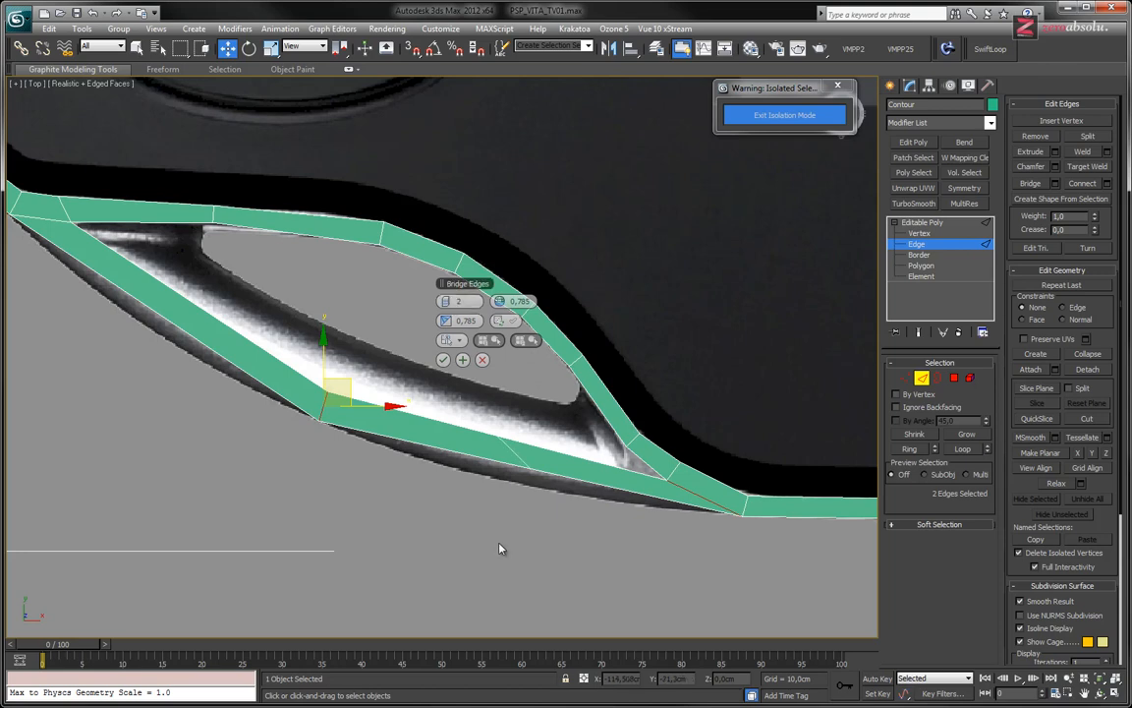
pyautogui.click(457, 302)
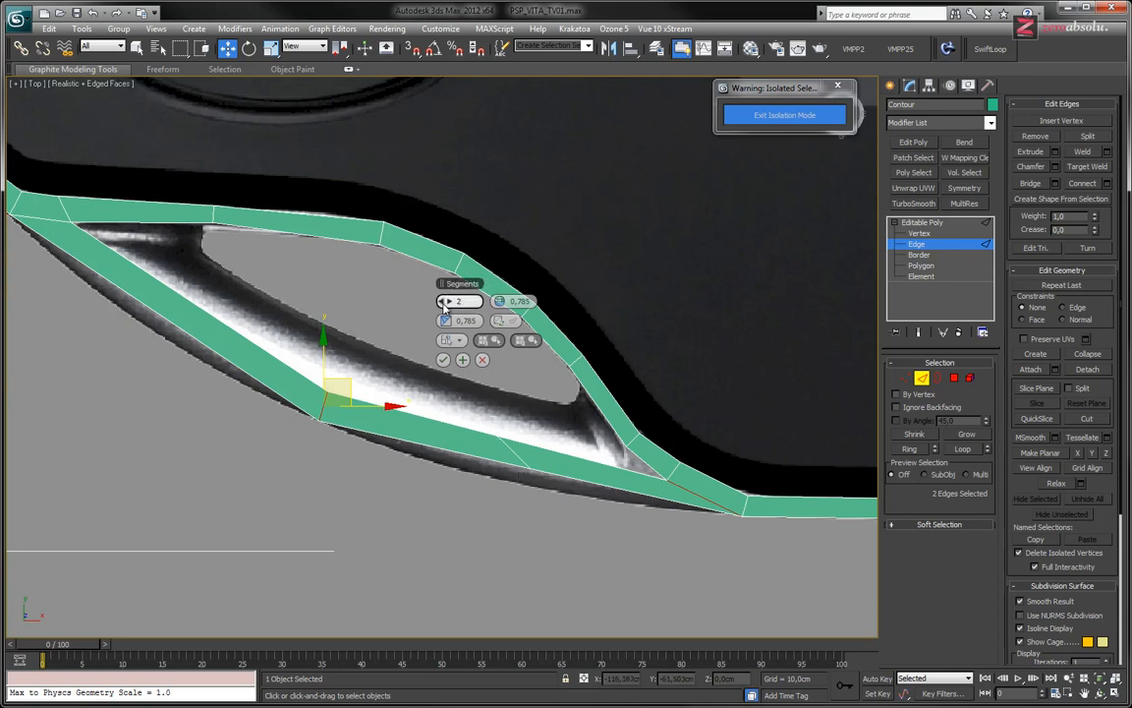
pyautogui.moveTo(446, 303); pyautogui.dragTo(448, 303)
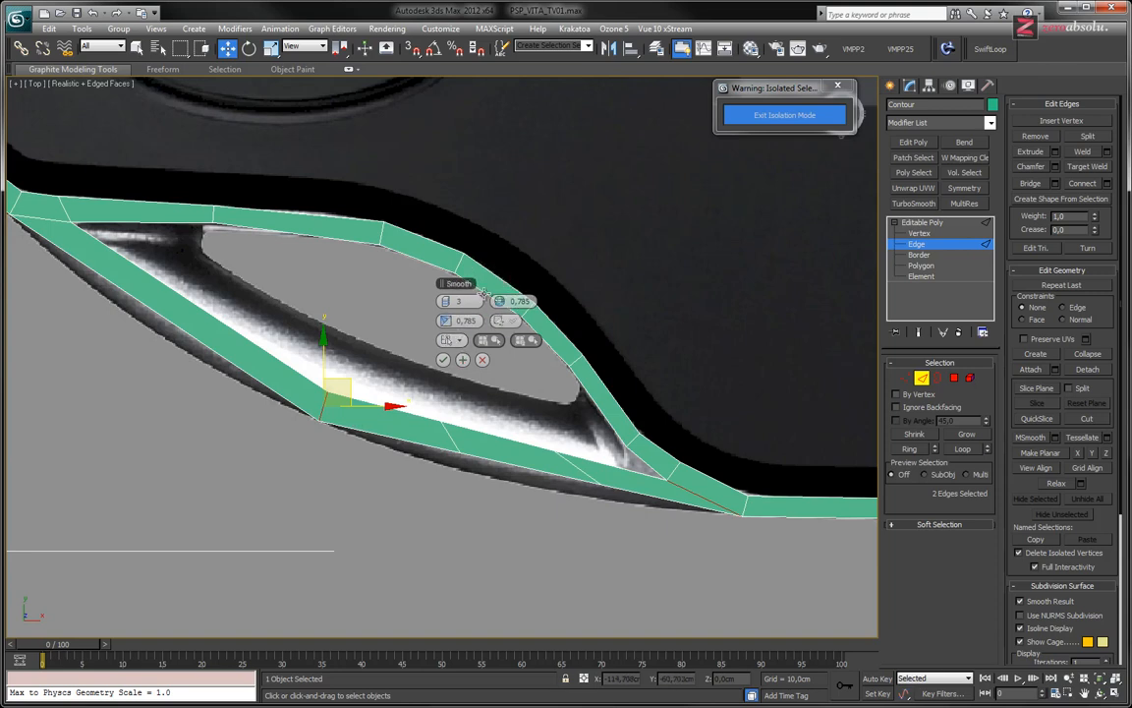
pyautogui.click(443, 360)
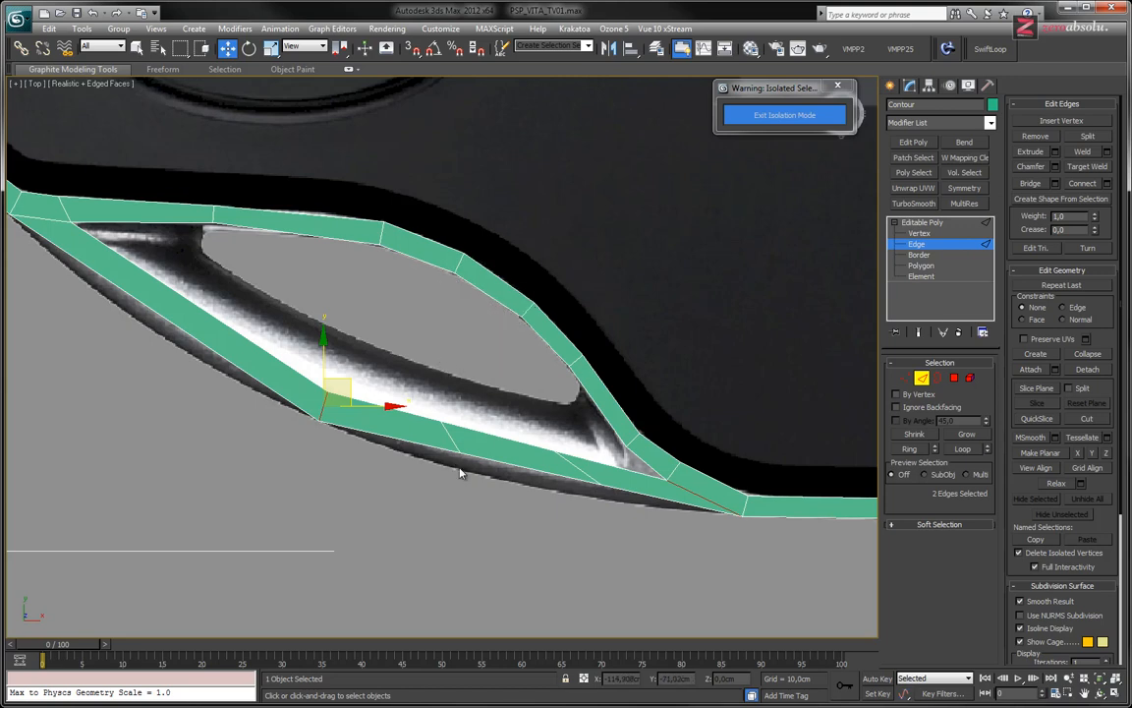
# - Switch to wireframe display and align the bridge's first vertex pair and the adjoining inner vertex with the rim in the reference
pyautogui.press('1')
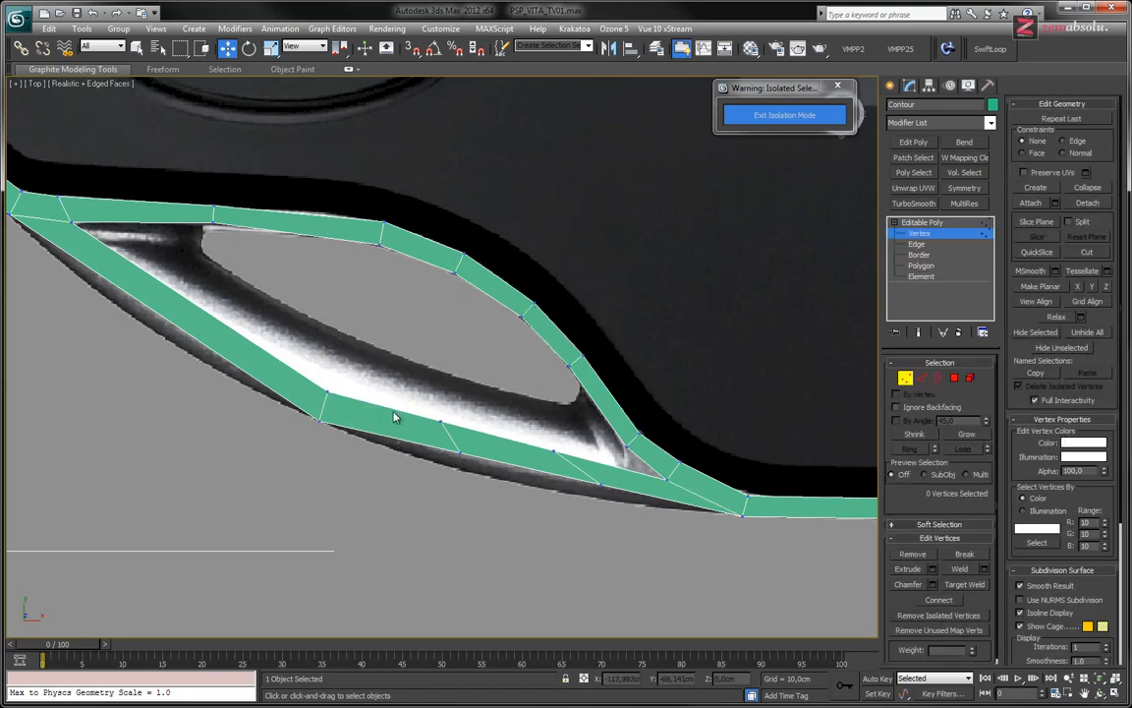
pyautogui.moveTo(460, 453)
pyautogui.mouseDown()
pyautogui.moveTo(466, 462)
pyautogui.moveTo(445, 467)
pyautogui.mouseUp()
pyautogui.press('F3')
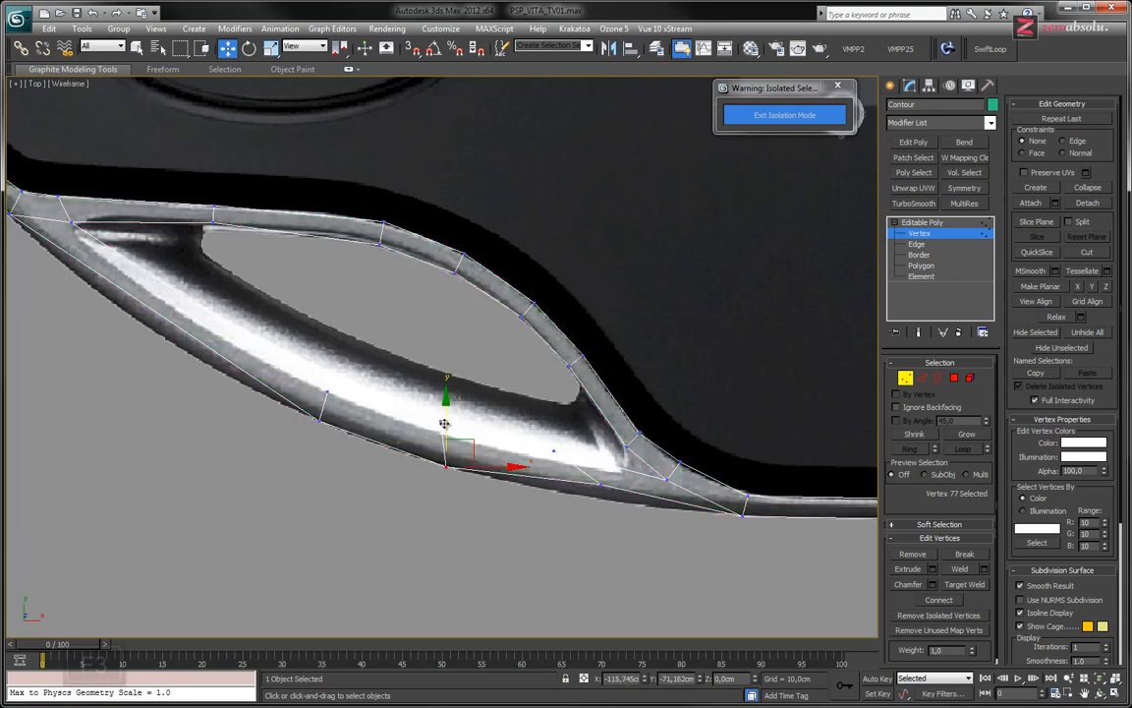
pyautogui.click(441, 421)
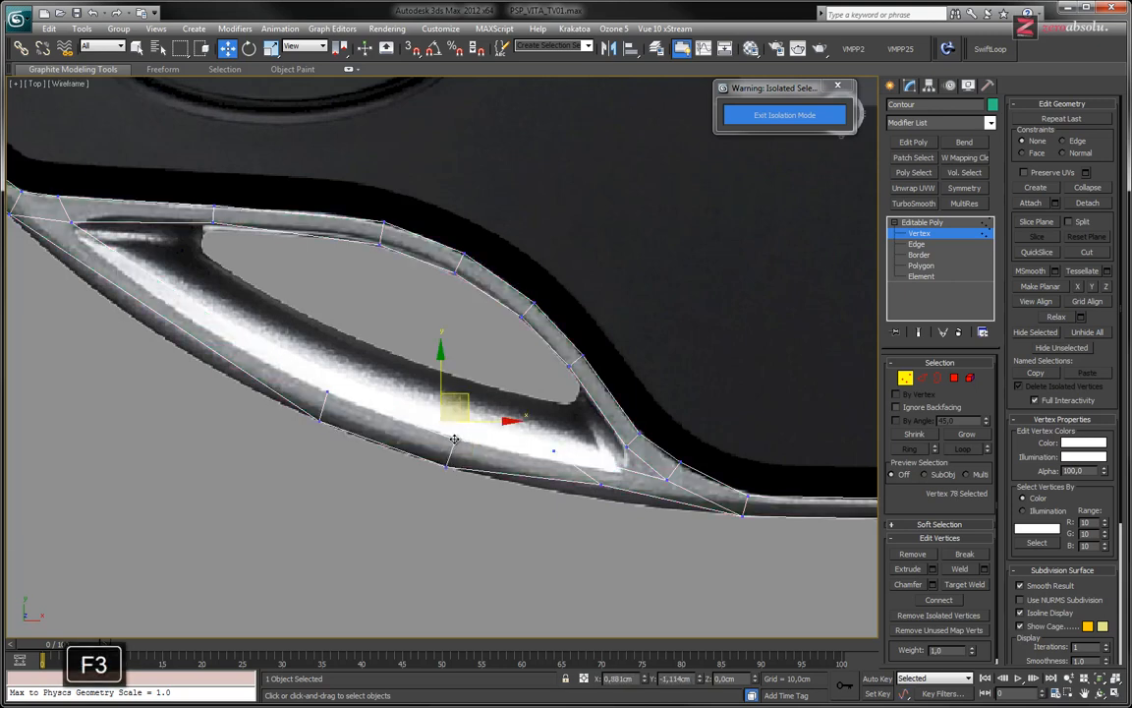
pyautogui.click(326, 393)
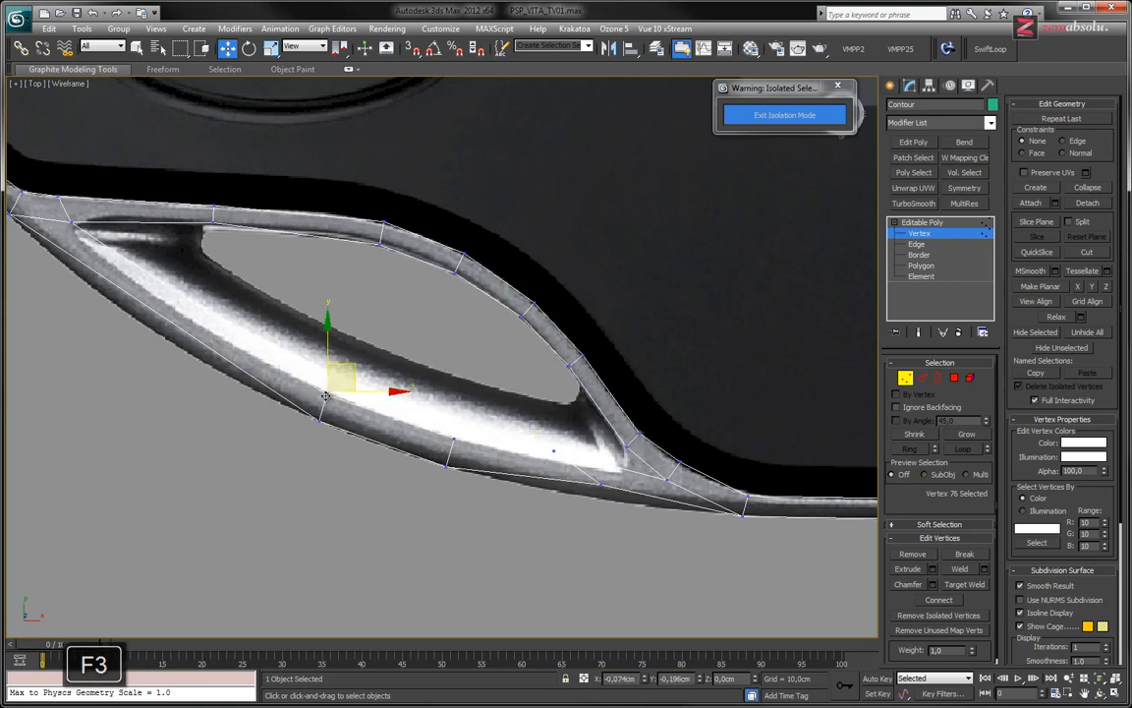
pyautogui.moveTo(326, 394); pyautogui.dragTo(326, 395)
# - Move the bridge's second vertex pair, nearest the right corner, onto the rim's outer and inner outlines
pyautogui.click(600, 483)
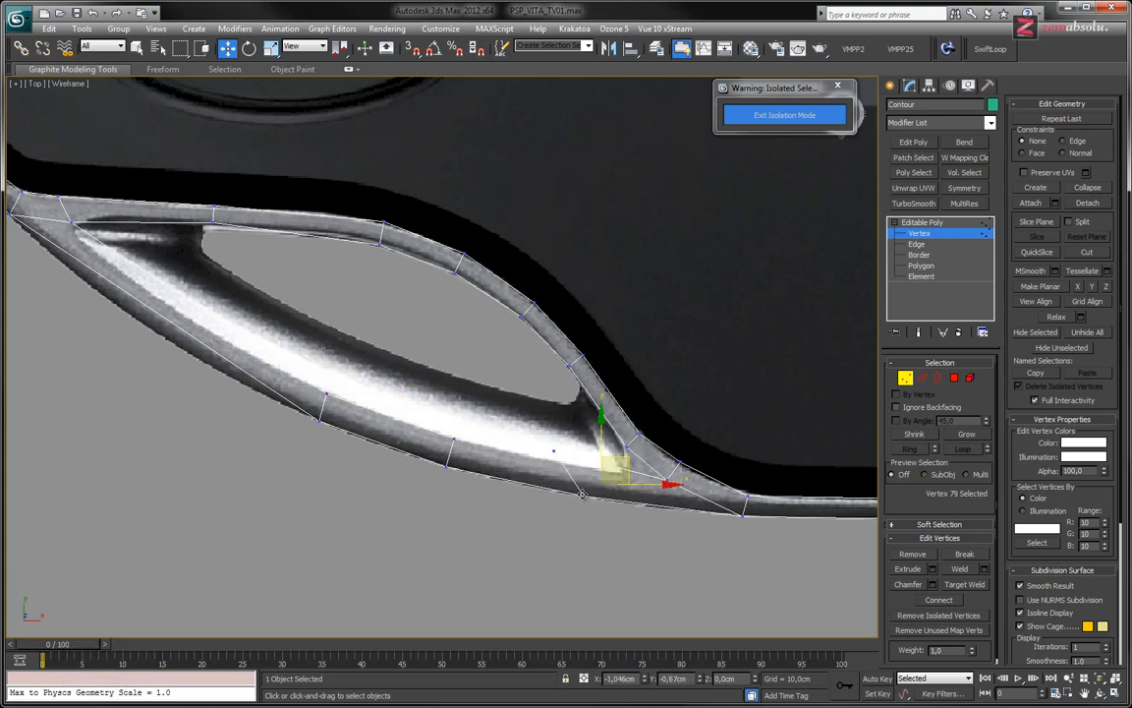
pyautogui.moveTo(599, 482); pyautogui.dragTo(567, 494)
pyautogui.moveTo(553, 451); pyautogui.dragTo(575, 496)
pyautogui.moveTo(536, 424); pyautogui.dragTo(556, 394, button='middle')
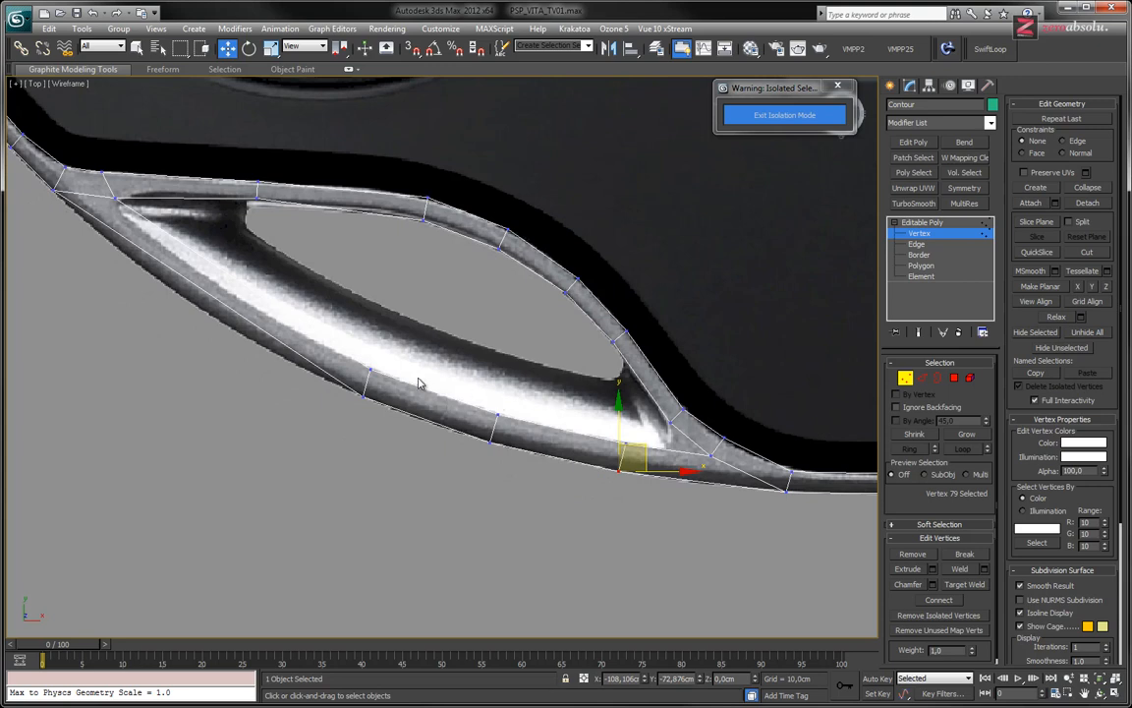
pyautogui.click(625, 443)
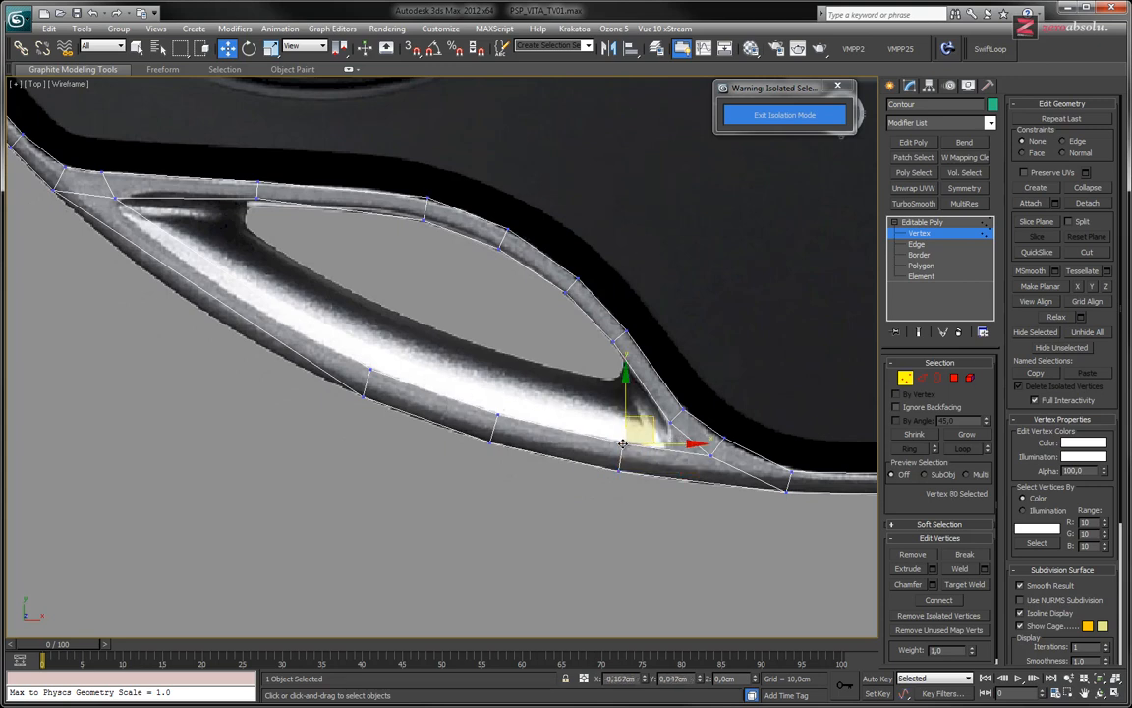
# - Add two edge loops with SwiftLoop across the long left segment of the lower strip, in shaded display
pyautogui.moveTo(222, 263); pyautogui.dragTo(375, 380, button='middle')
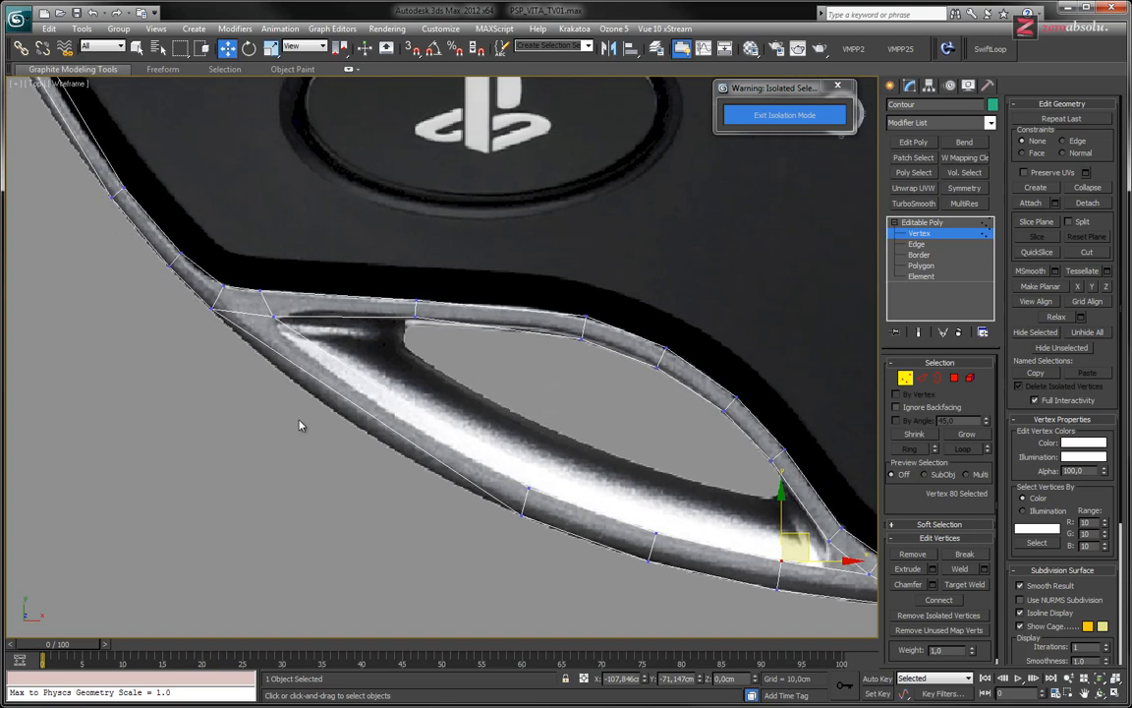
pyautogui.click(990, 50)
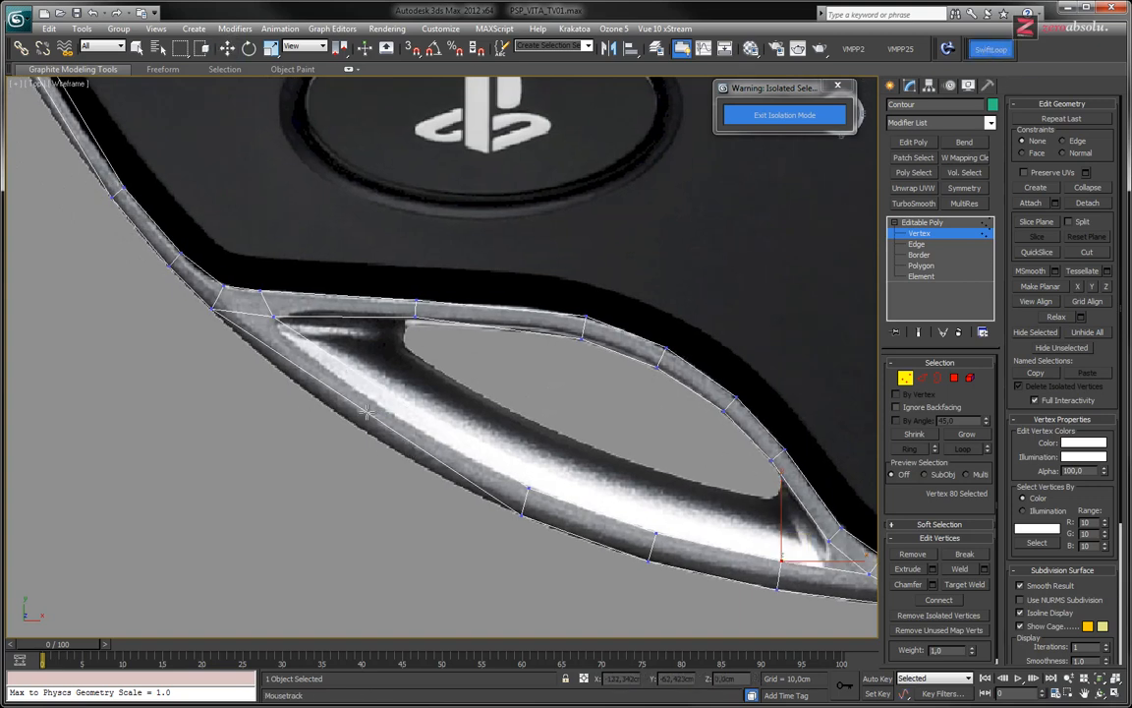
pyautogui.press('F3')
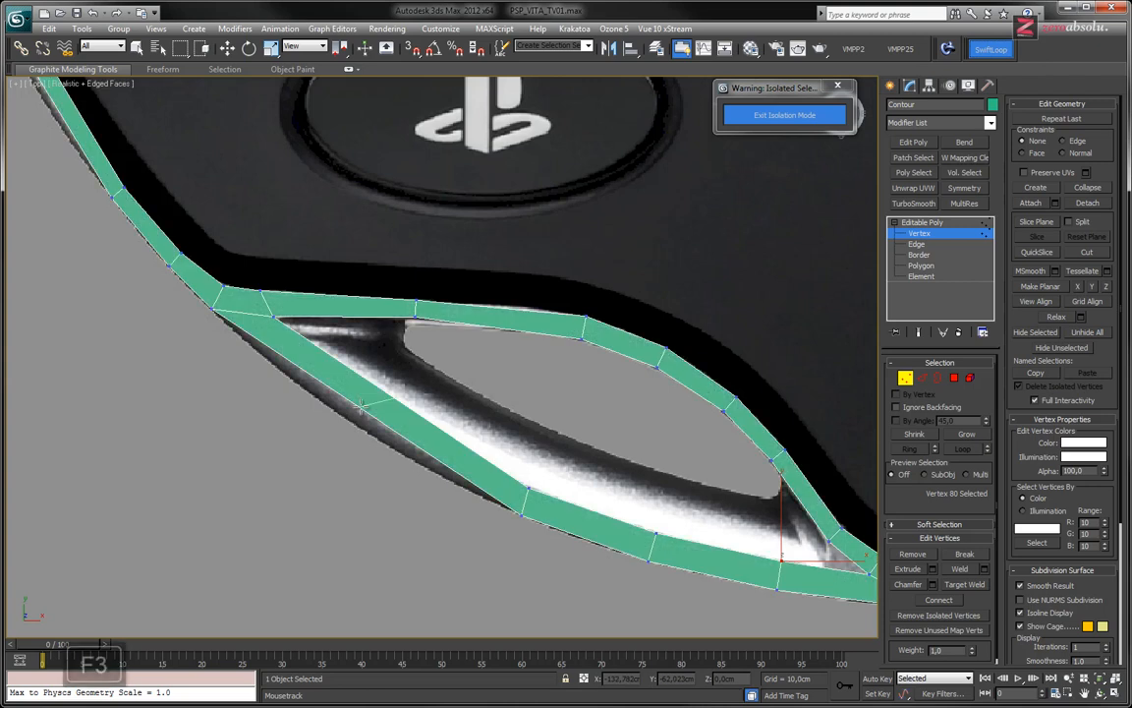
pyautogui.click(277, 350)
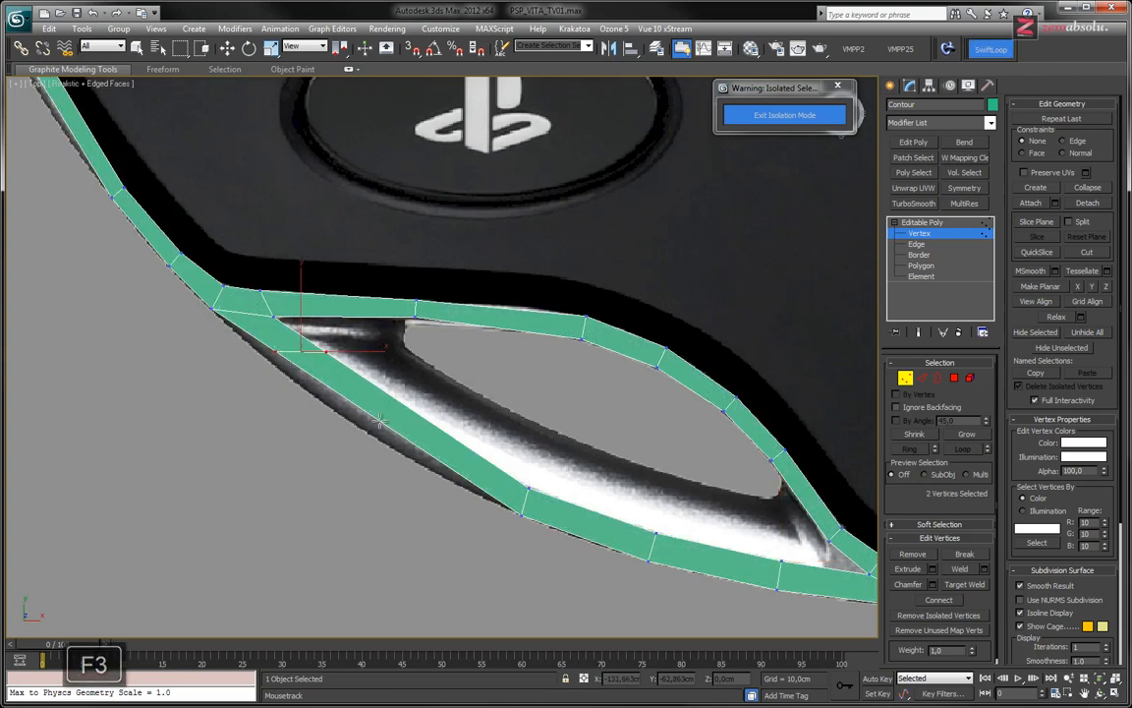
pyautogui.press('w')
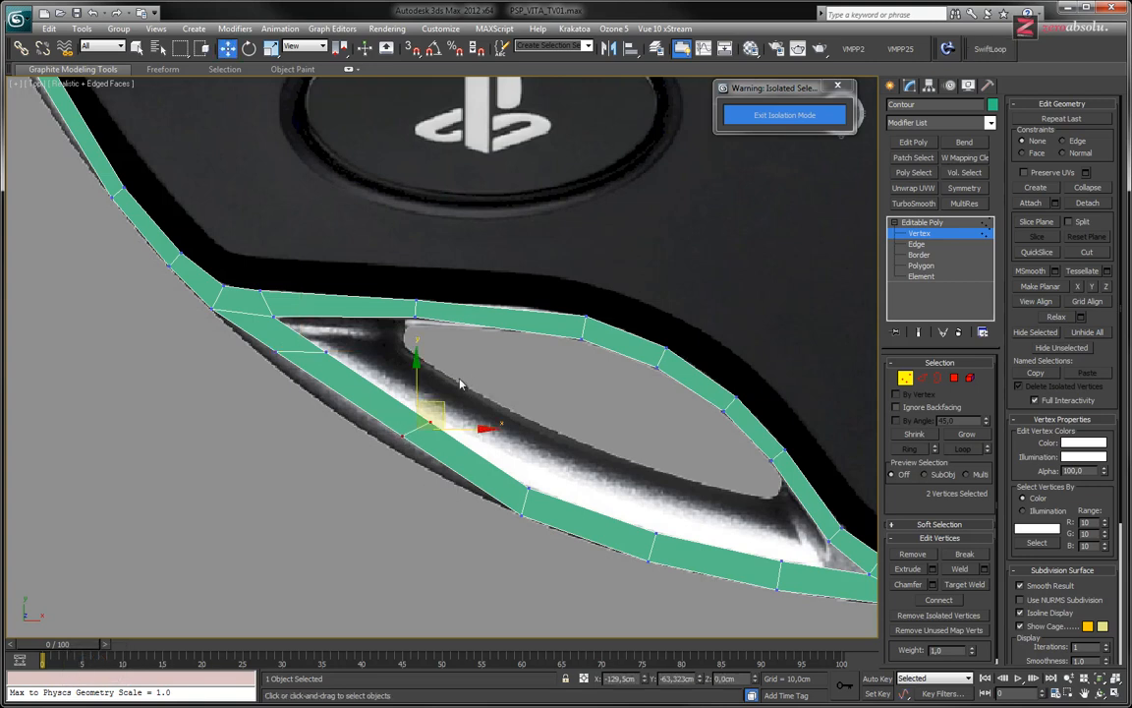
# - In wireframe display, move the outer and inner vertices of both new loops to follow the rim's curve
pyautogui.click(400, 437)
pyautogui.moveTo(400, 438); pyautogui.dragTo(401, 452)
pyautogui.press('F3')
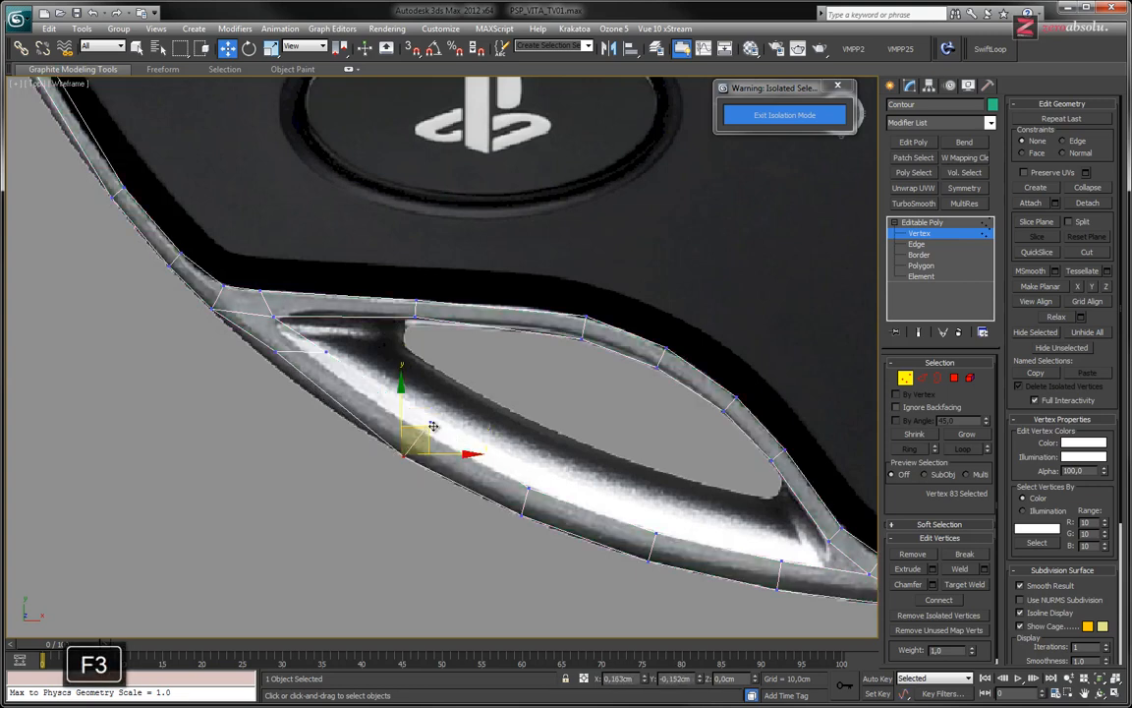
pyautogui.click(430, 420)
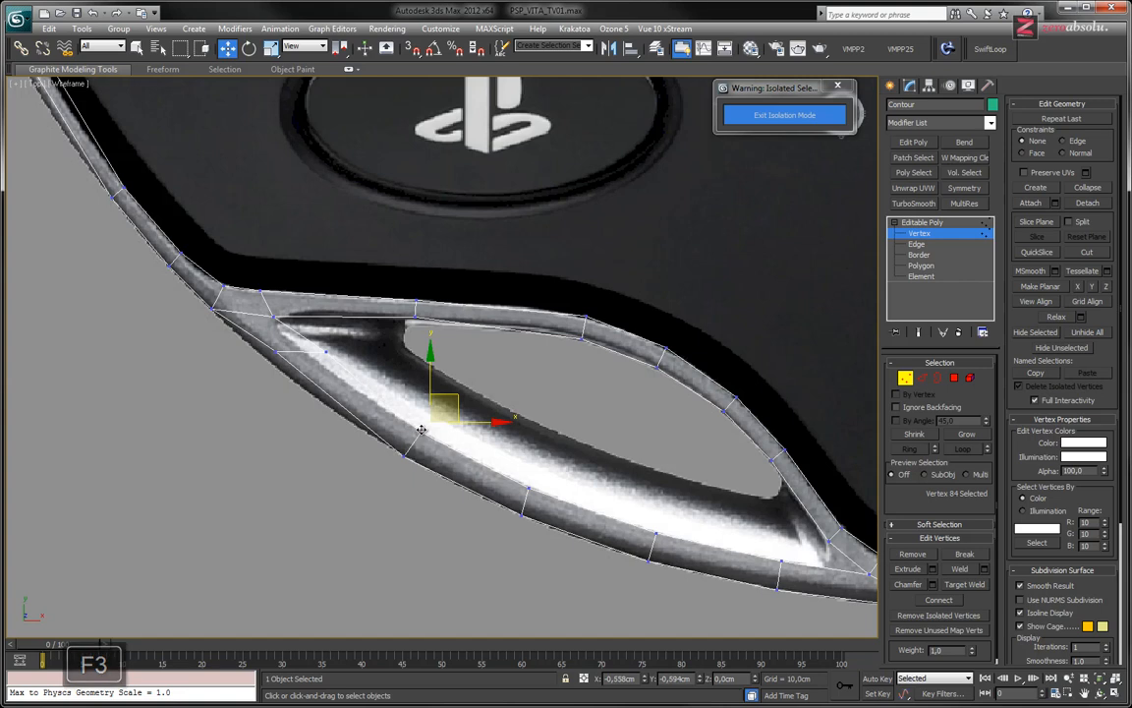
pyautogui.click(418, 432)
pyautogui.click(278, 356)
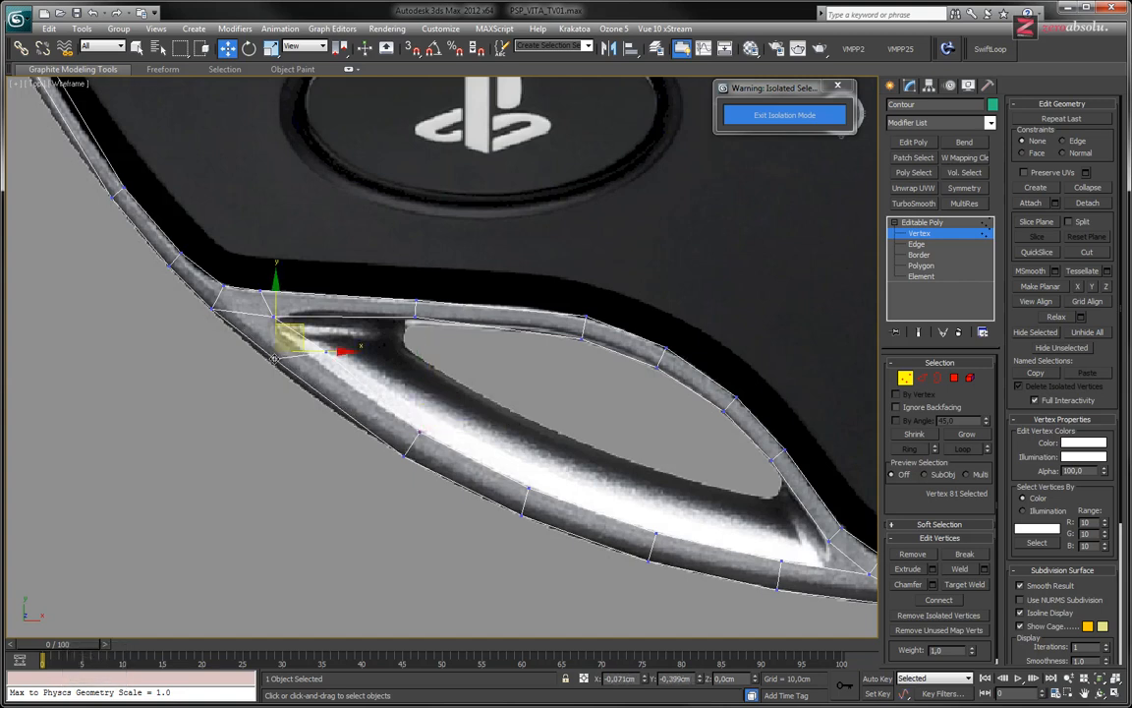
pyautogui.click(327, 352)
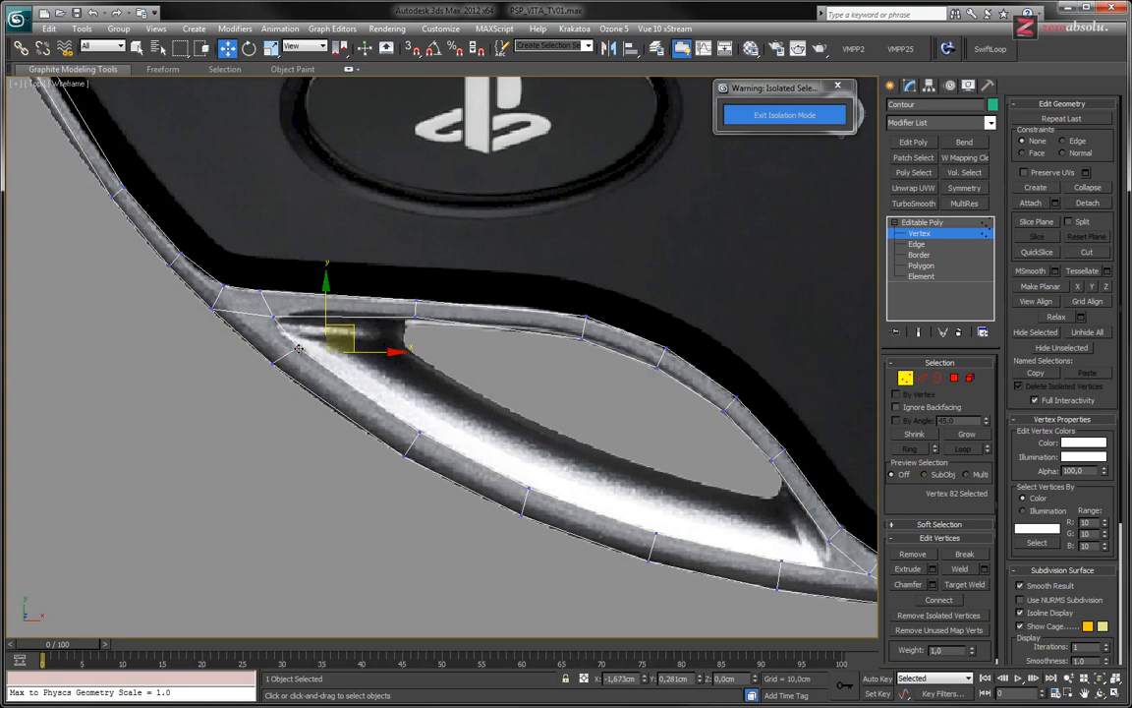
pyautogui.moveTo(298, 348); pyautogui.dragTo(299, 348)
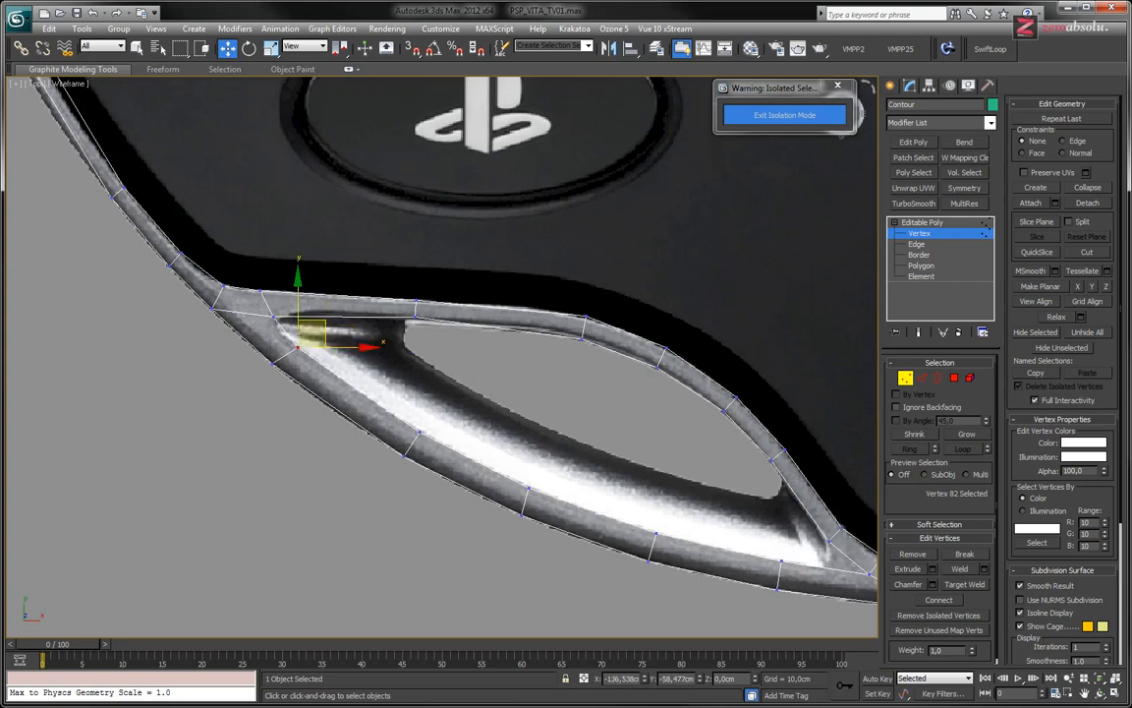
# - Add an edge loop to the upper strip near the opening's left corner, and fit its inner vertex and the corner vertex to the reference
pyautogui.click(991, 50)
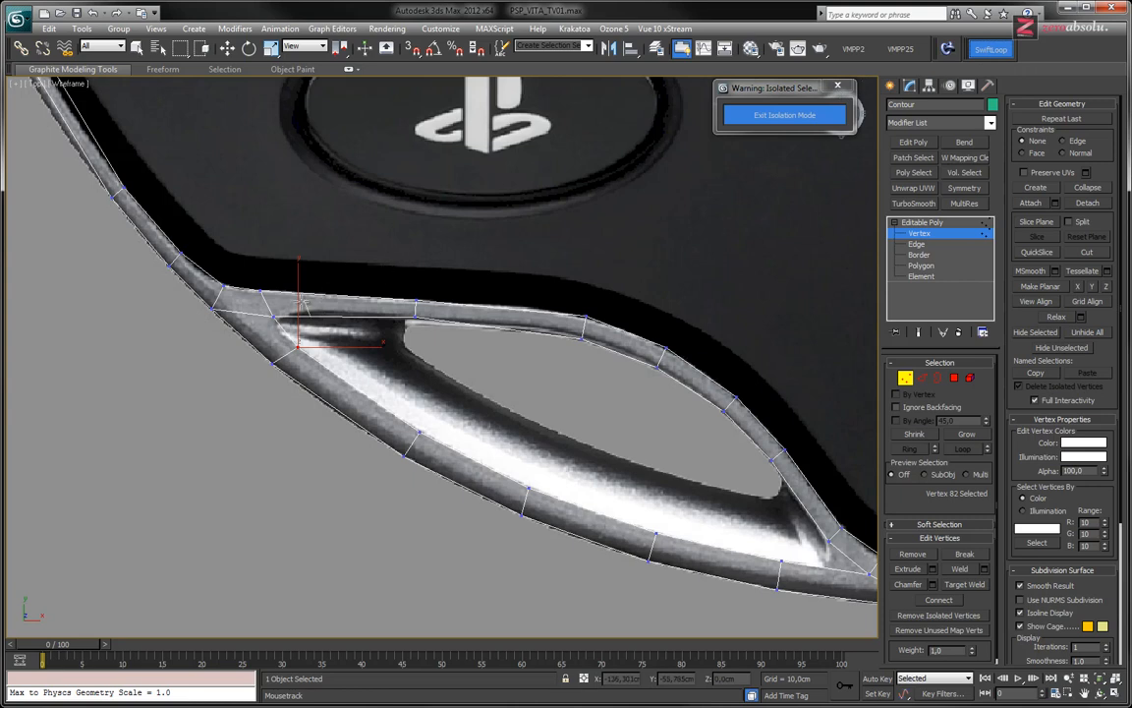
pyautogui.click(310, 303)
pyautogui.press('w')
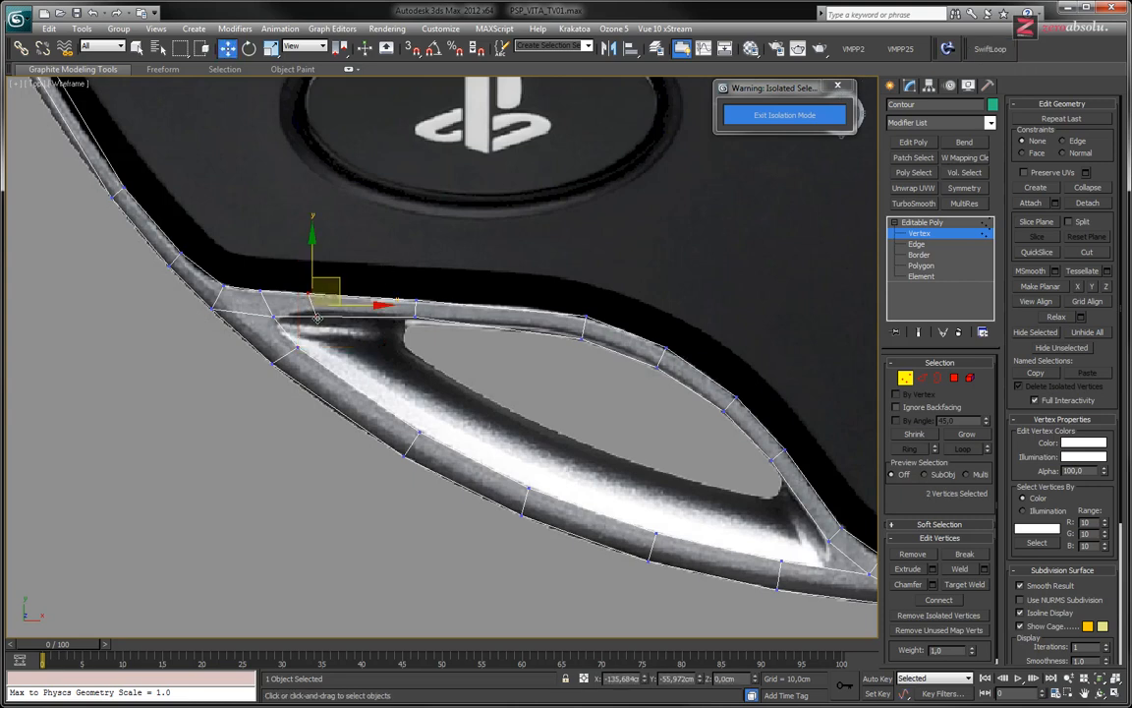
pyautogui.click(312, 316)
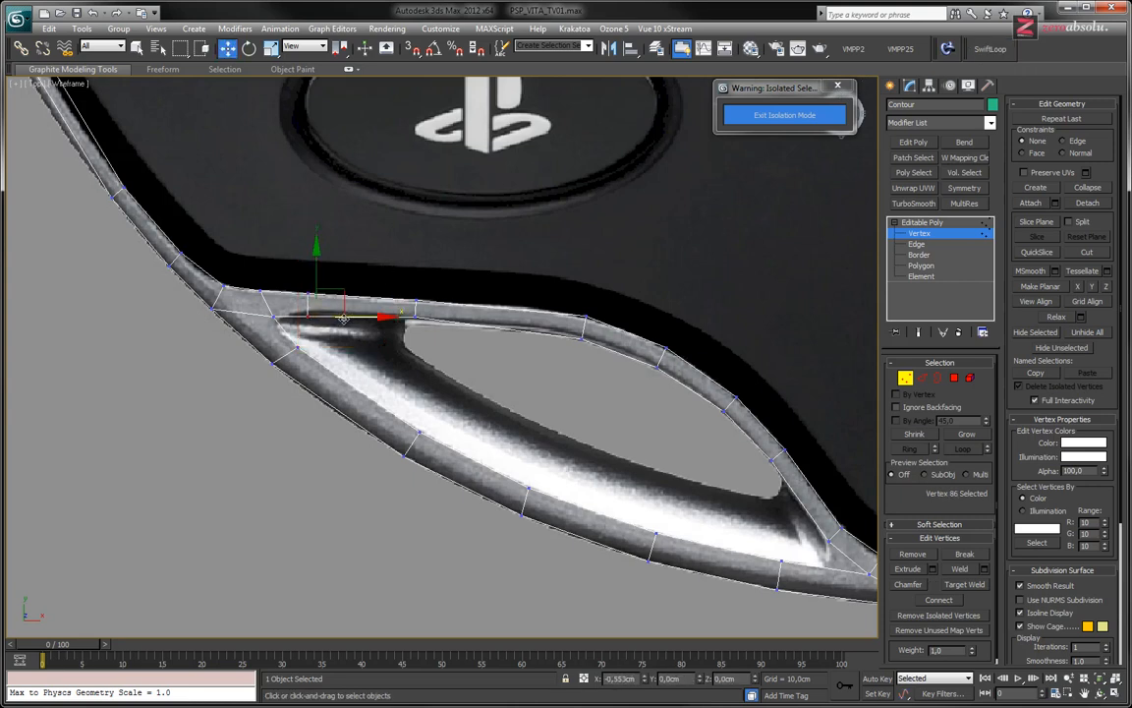
pyautogui.moveTo(310, 273); pyautogui.dragTo(310, 261)
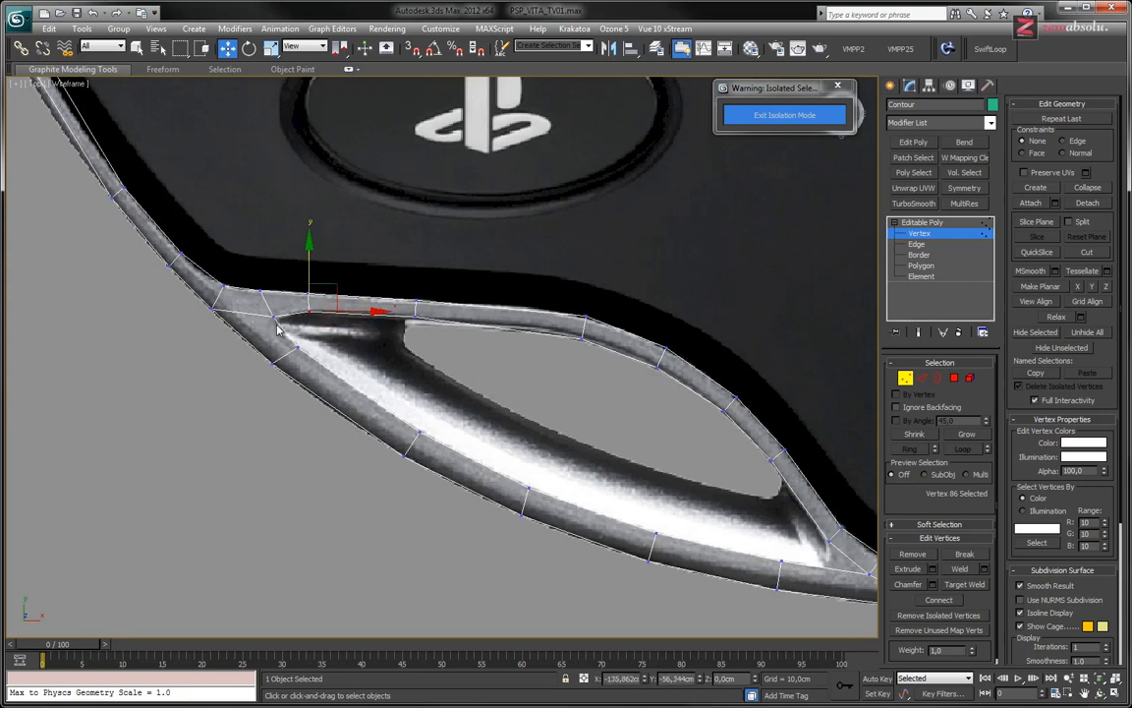
pyautogui.moveTo(275, 318); pyautogui.dragTo(275, 325)
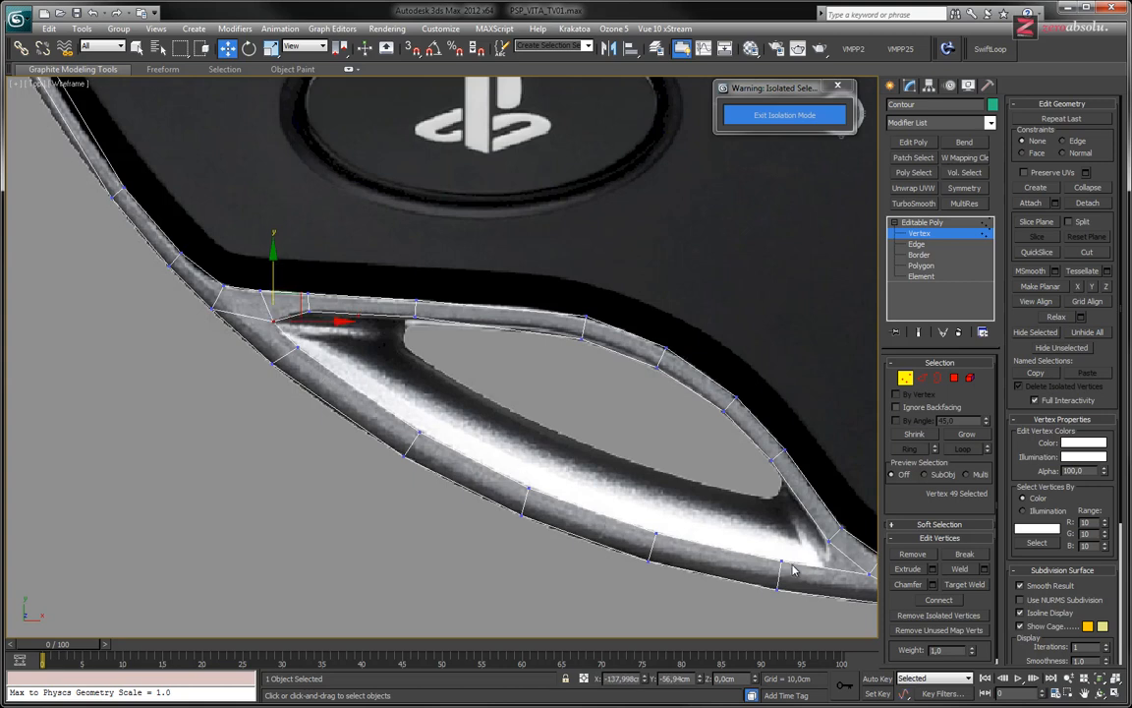
# - Move the opening's right corner vertex left onto the reference corner, and shift the nearest vertex pair of the lower strip toward it
pyautogui.scroll(4, 535, 480)
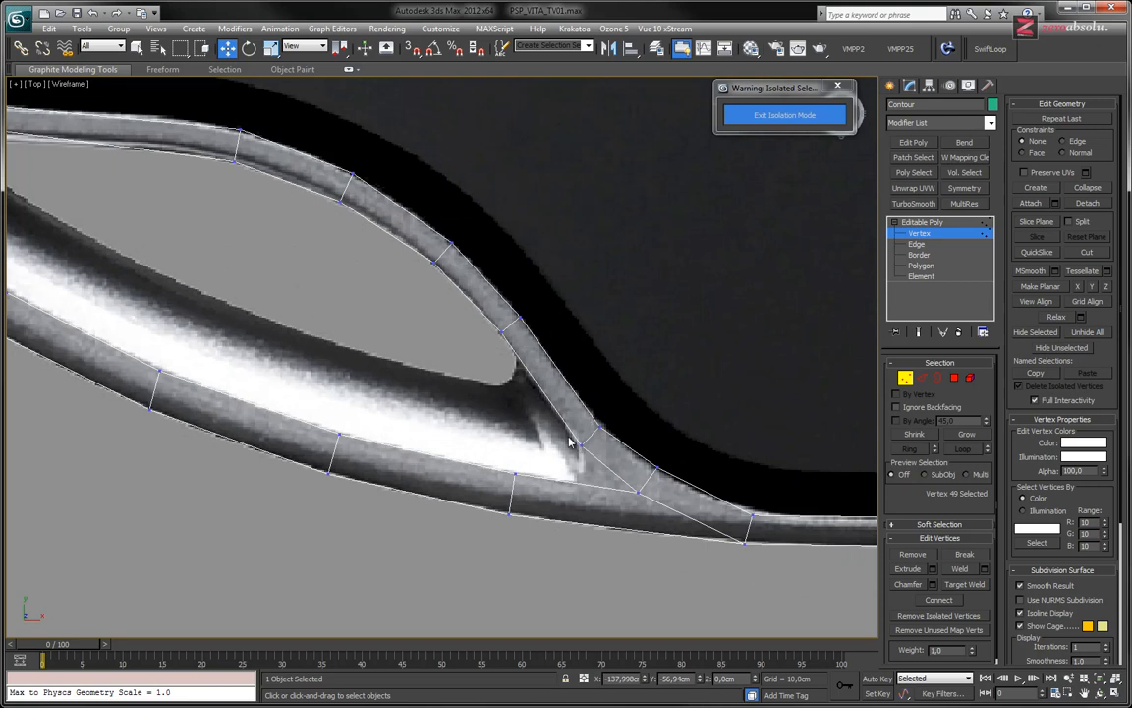
pyautogui.click(638, 490)
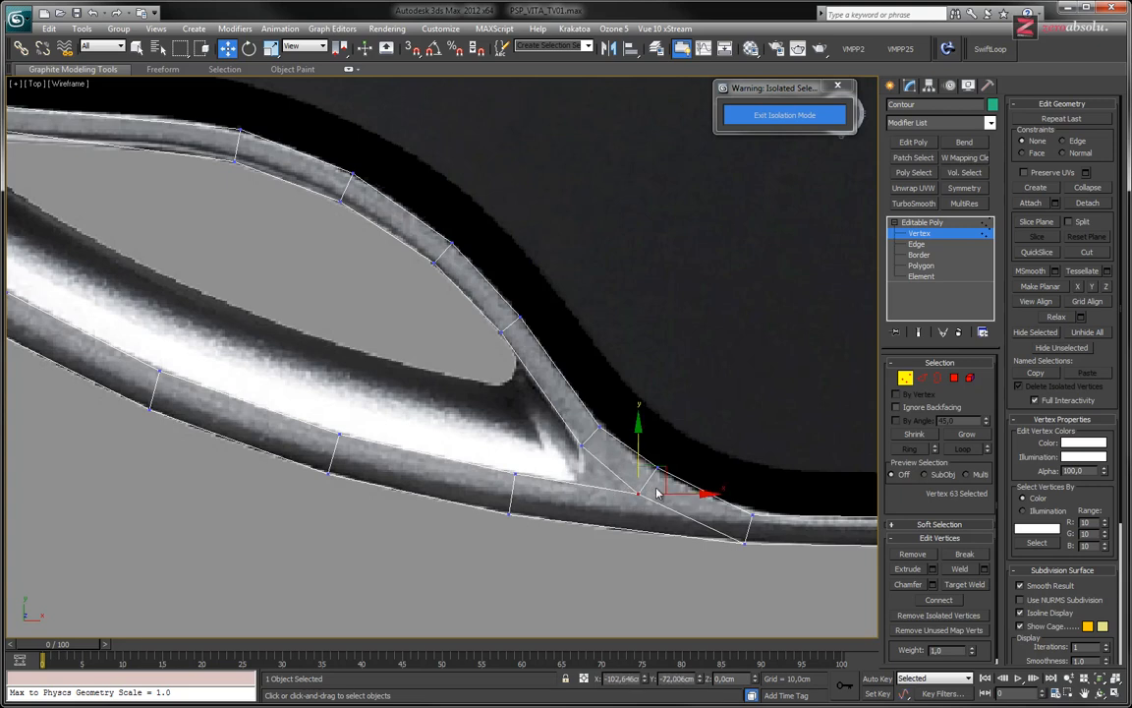
pyautogui.moveTo(661, 469); pyautogui.dragTo(609, 463)
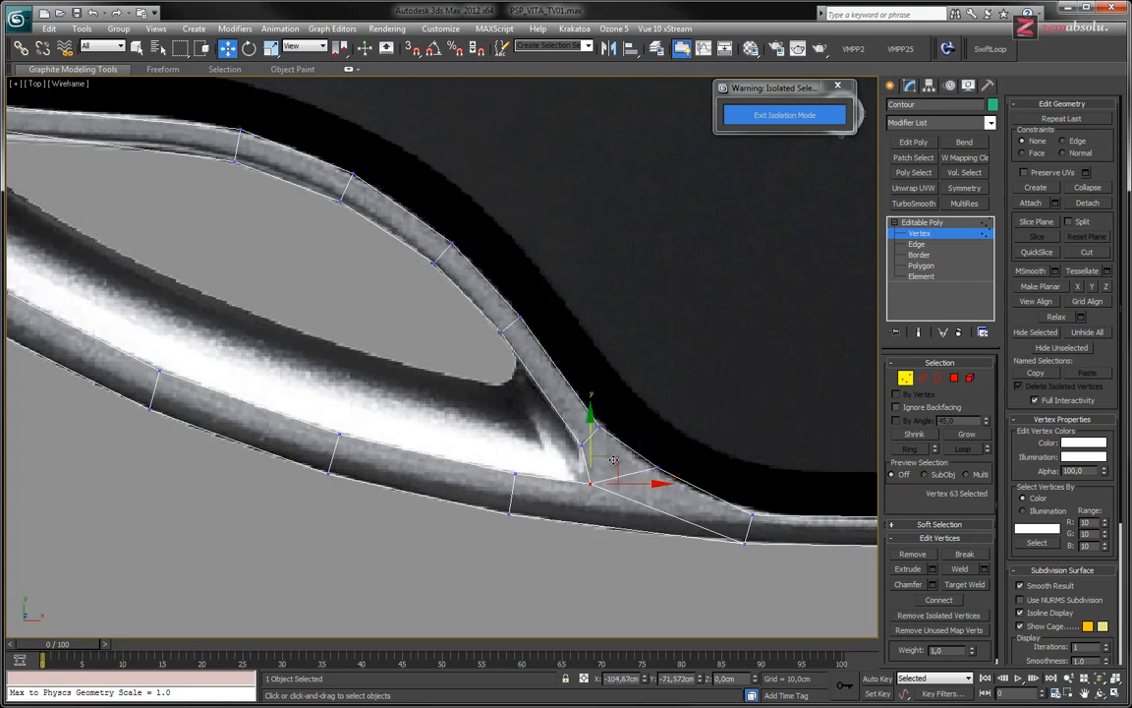
pyautogui.moveTo(509, 460); pyautogui.dragTo(528, 521)
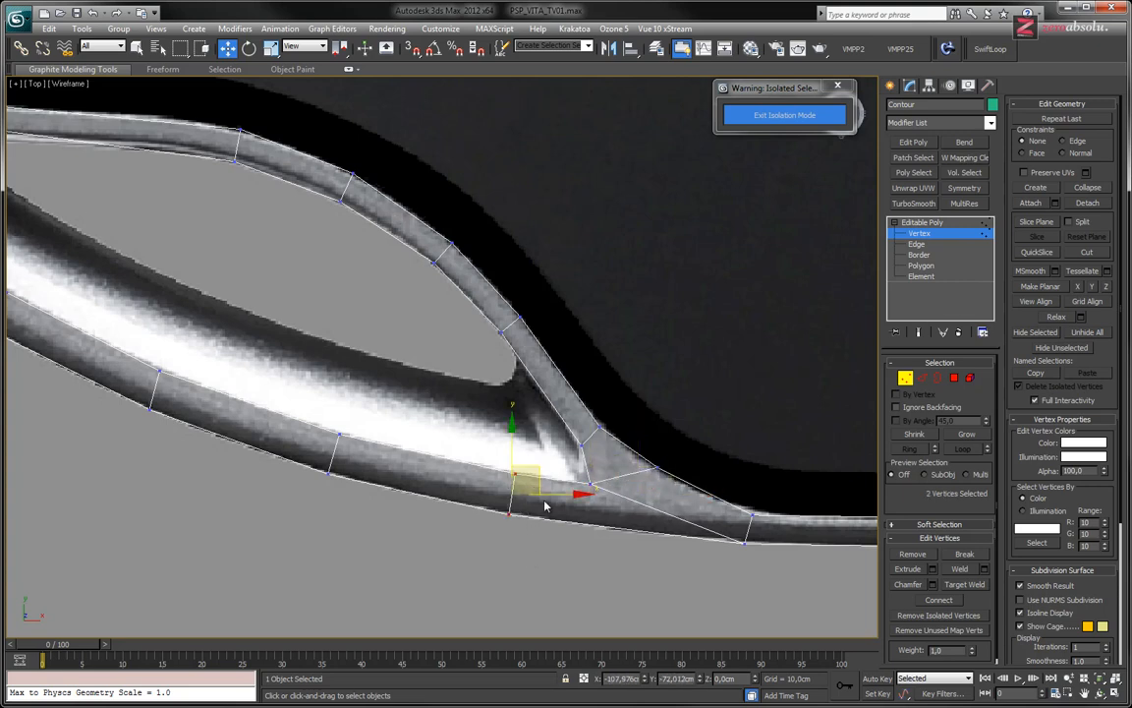
pyautogui.moveTo(525, 477); pyautogui.dragTo(558, 473)
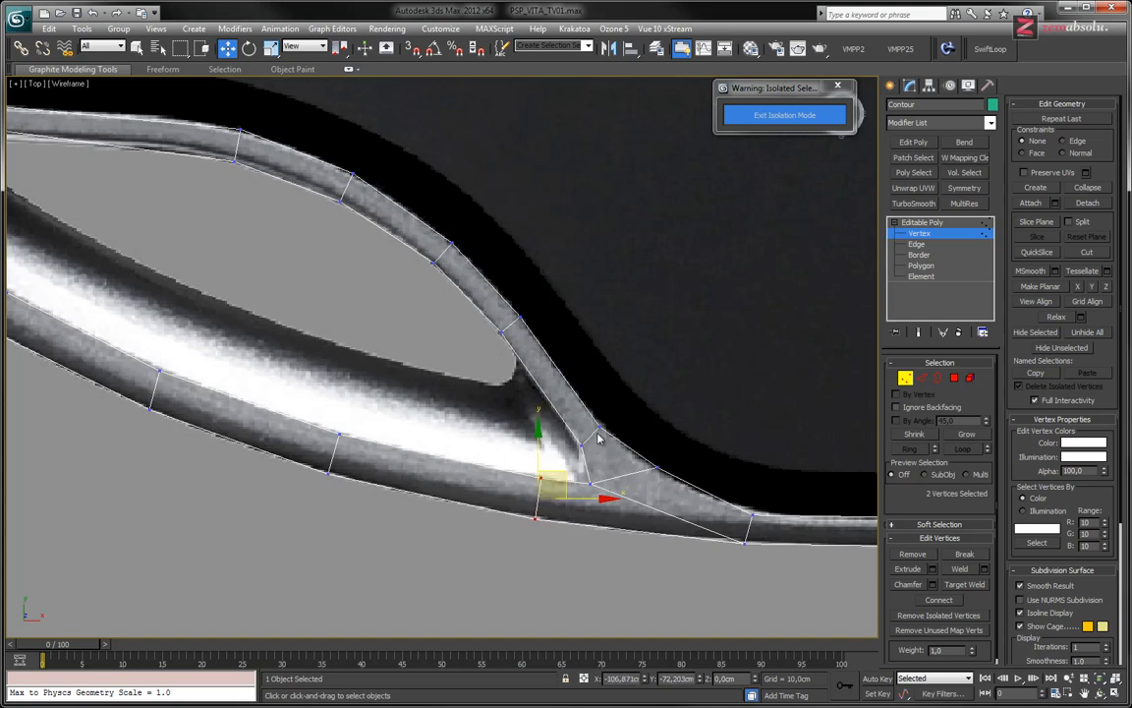
# - Fine-tune the upper strip's last inner vertex and the opening's right corner vertex to the reference outline
pyautogui.click(581, 445)
pyautogui.moveTo(581, 445); pyautogui.dragTo(575, 439)
pyautogui.moveTo(587, 485); pyautogui.dragTo(588, 481)
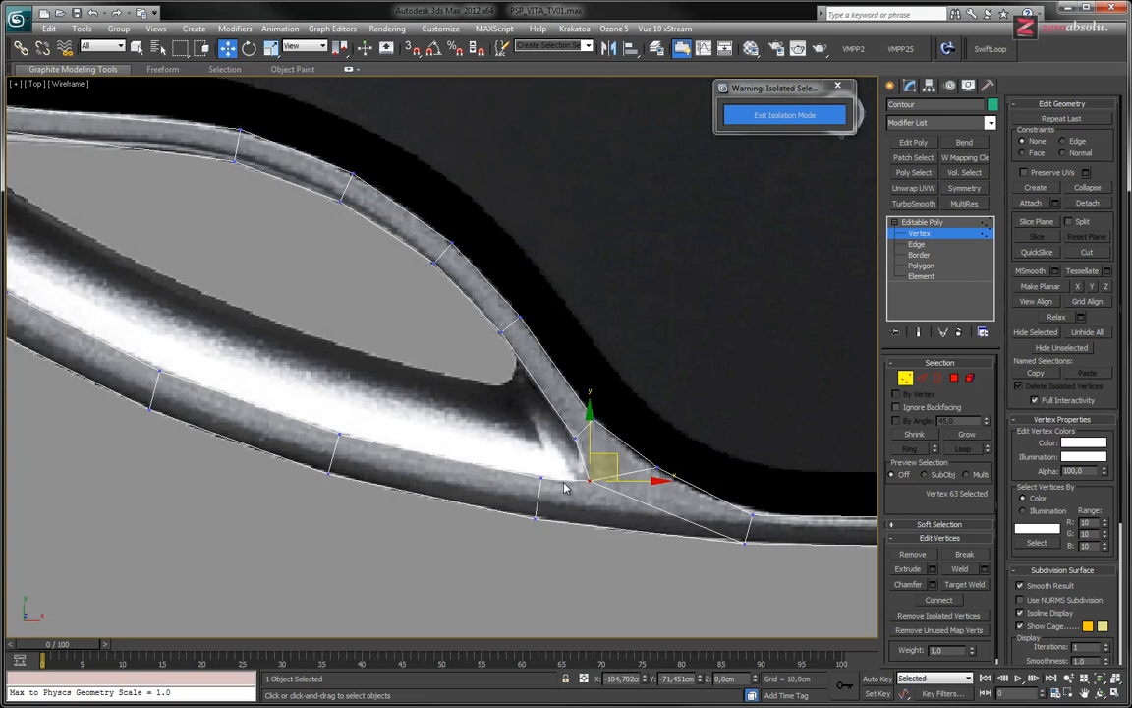
# - In shaded display, redistribute the lower strip's middle vertex pairs along the rim and nudge the outer vertex between them onto the outline
pyautogui.scroll(-6, 565, 488)
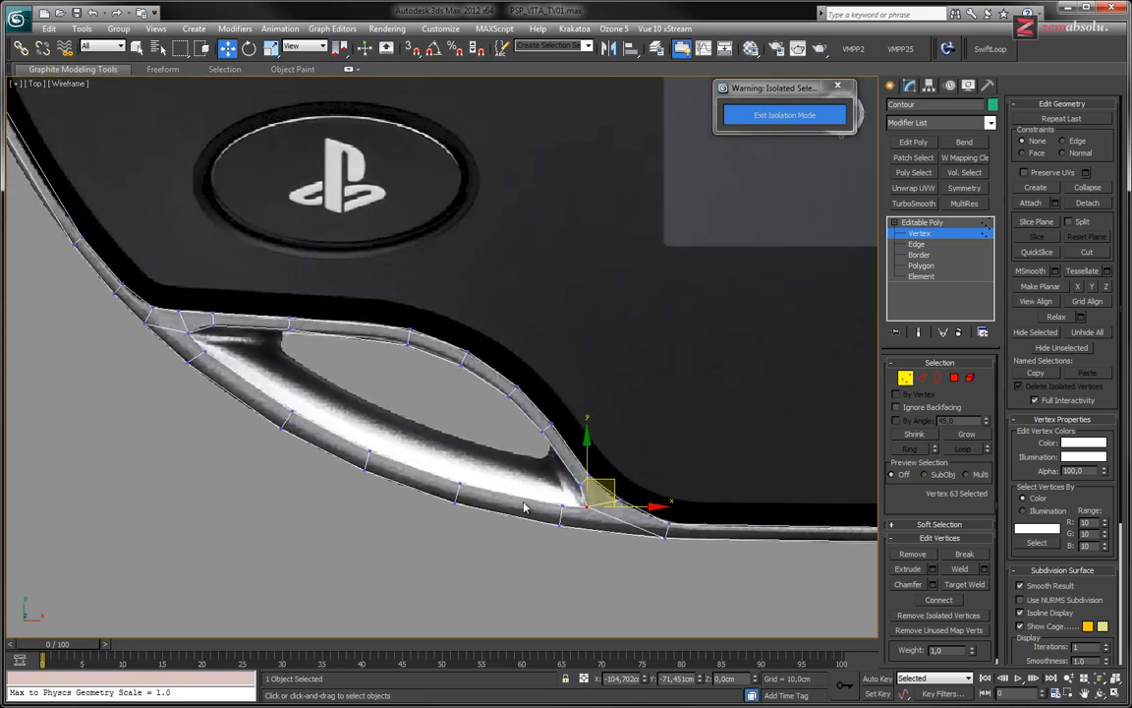
pyautogui.press('F3')
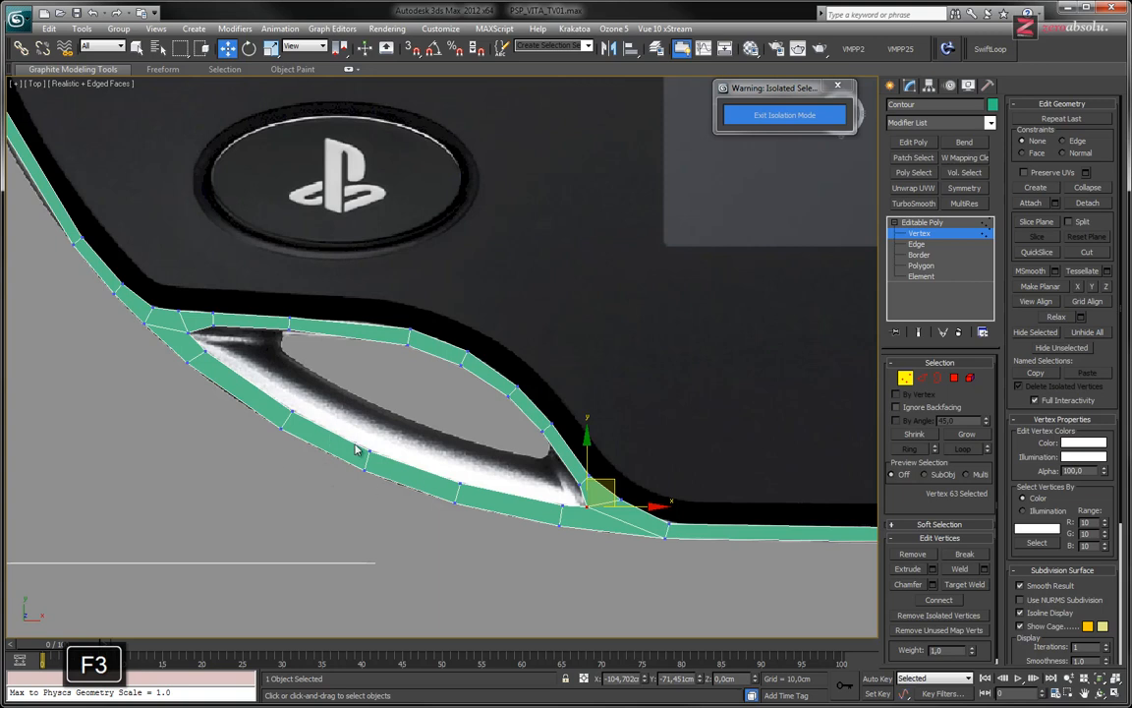
pyautogui.moveTo(384, 455); pyautogui.dragTo(432, 466, button='middle')
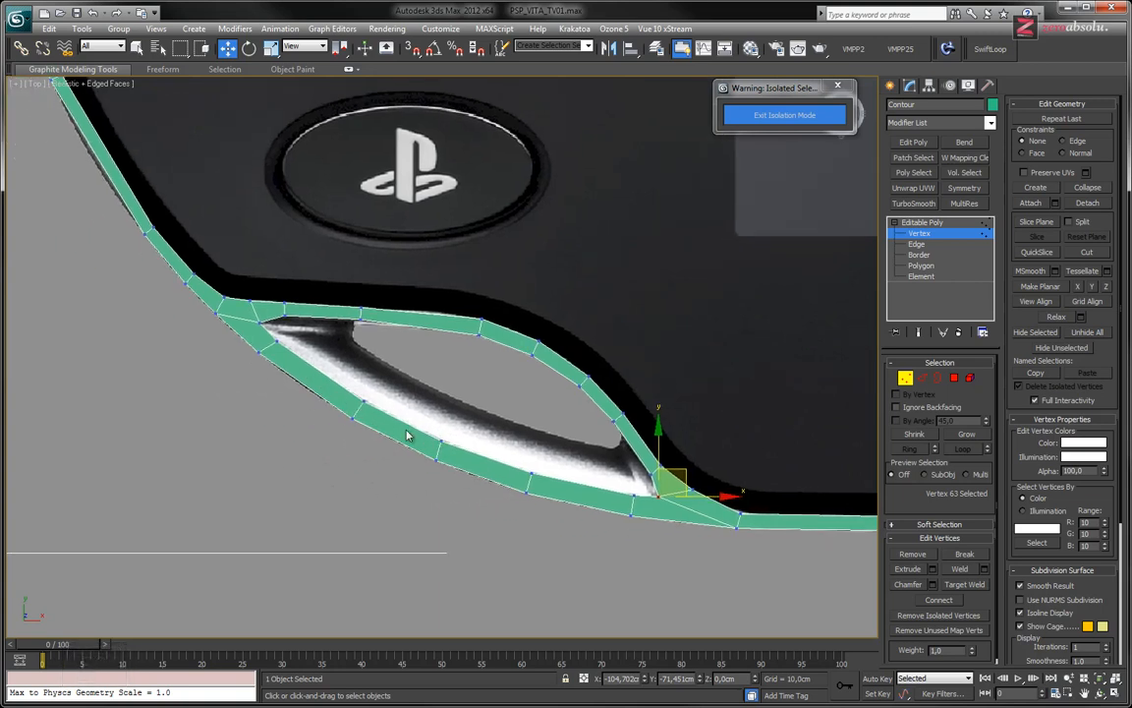
pyautogui.moveTo(382, 387); pyautogui.dragTo(344, 411)
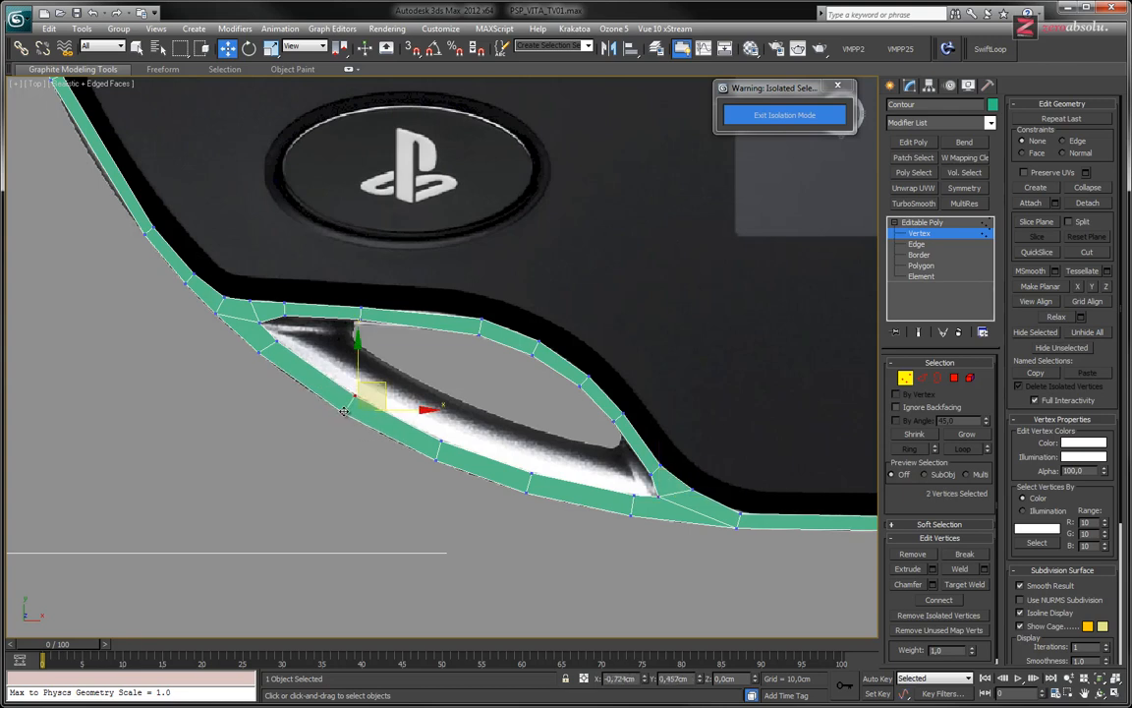
pyautogui.click(437, 461)
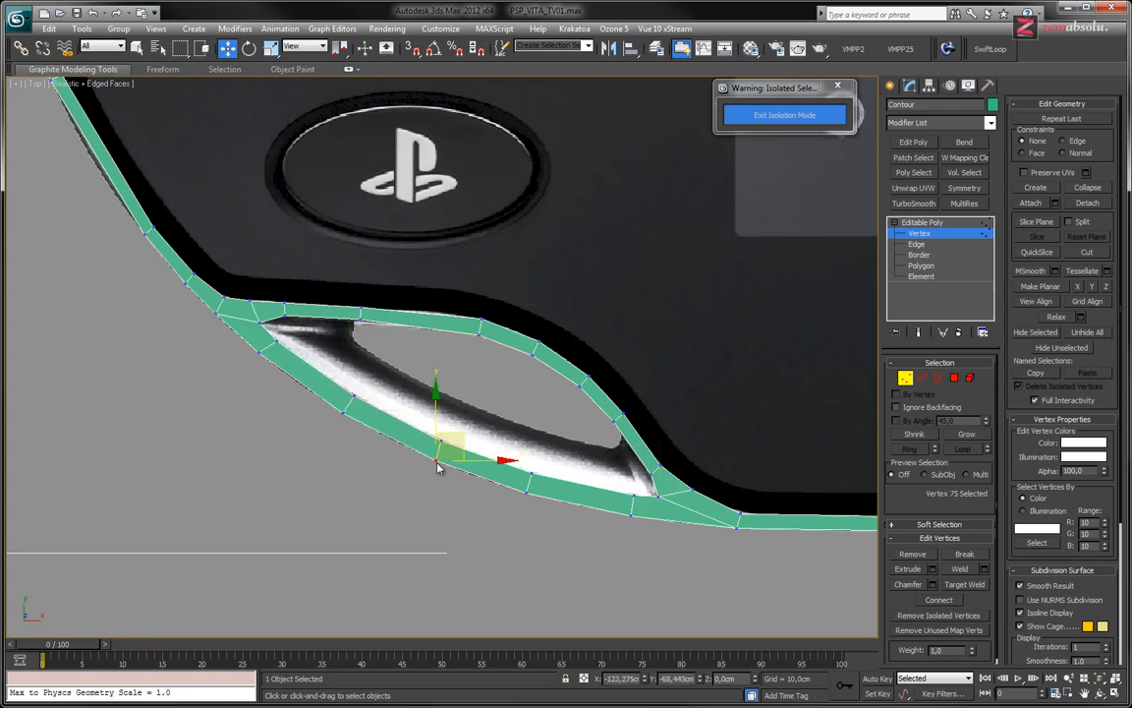
pyautogui.moveTo(434, 460); pyautogui.dragTo(431, 460)
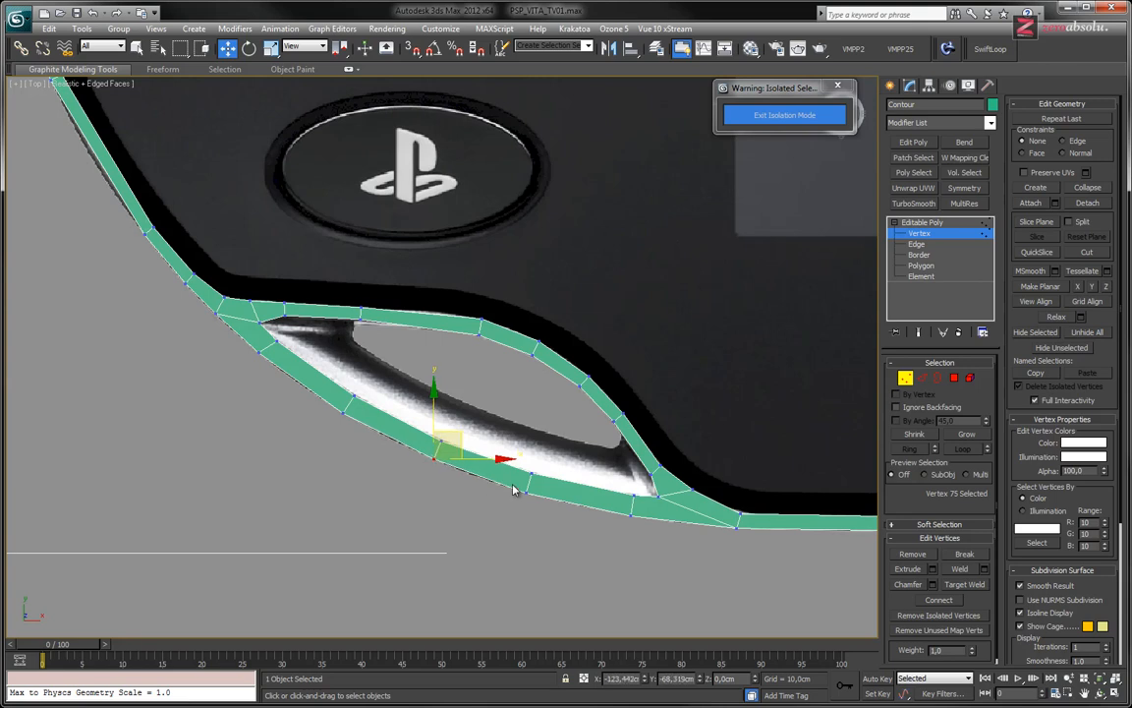
pyautogui.moveTo(522, 457); pyautogui.dragTo(548, 512)
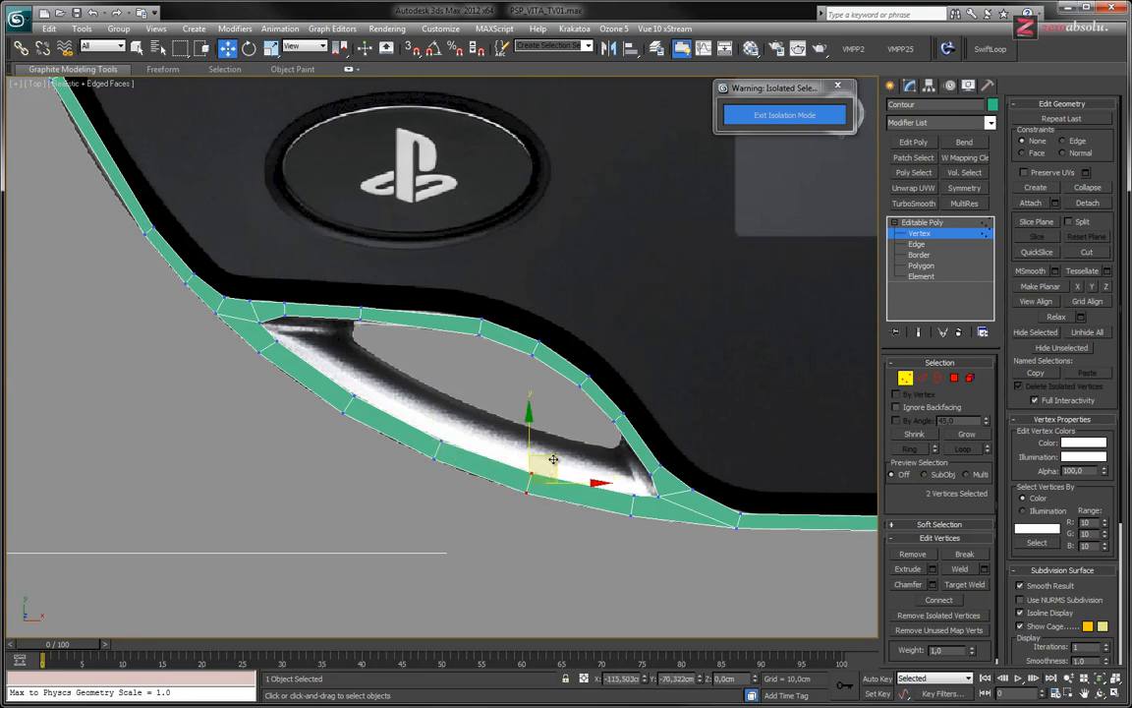
pyautogui.moveTo(553, 460); pyautogui.dragTo(558, 462)
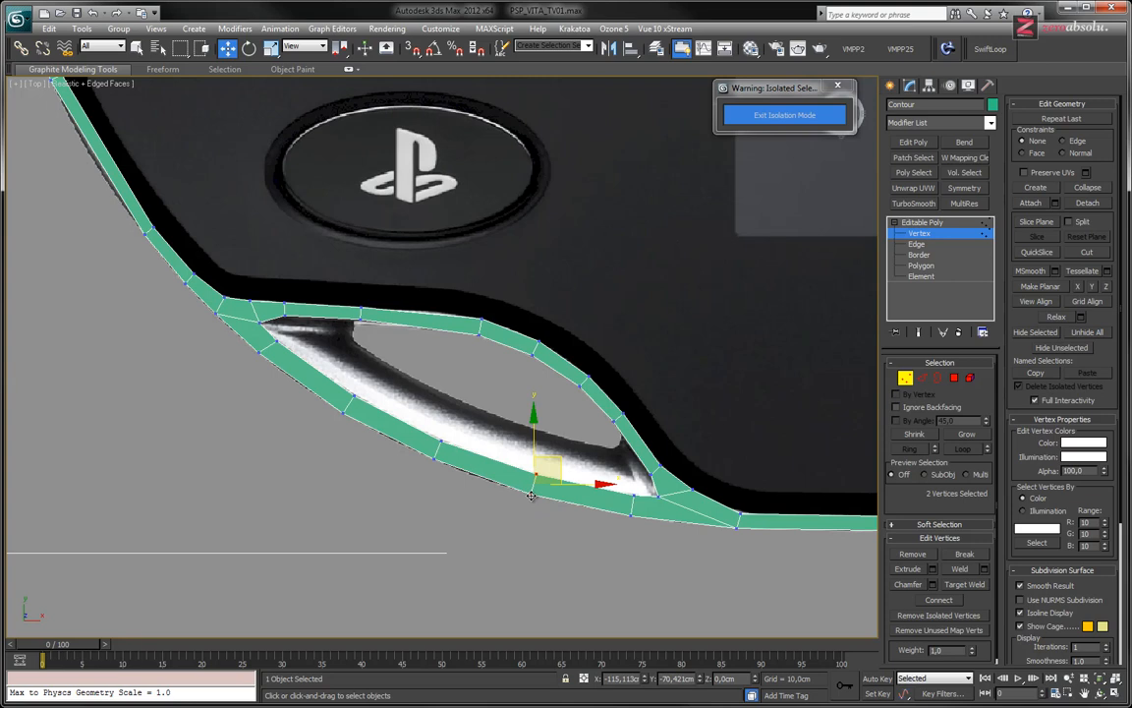
# - Fit the inner and outer vertices of the lower strip's right-middle loop, and the outer vertex left of it, to the rim's edges
pyautogui.click(532, 496)
pyautogui.click(536, 474)
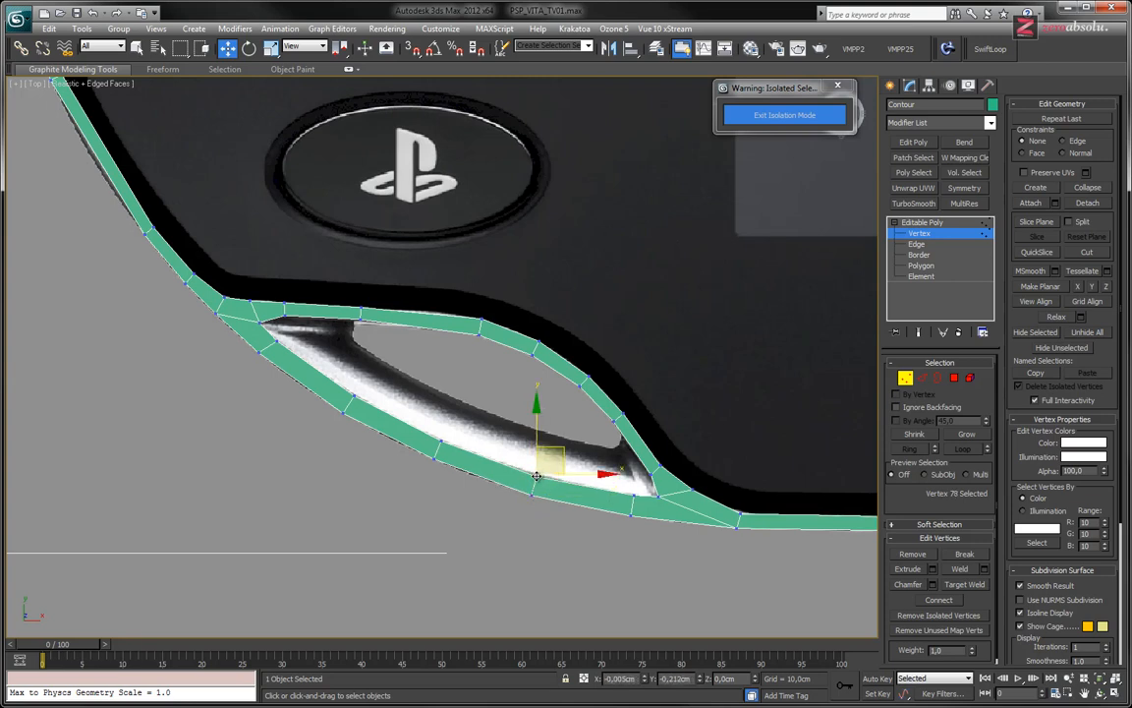
pyautogui.scroll(2, 538, 477)
pyautogui.scroll(1, 538, 489)
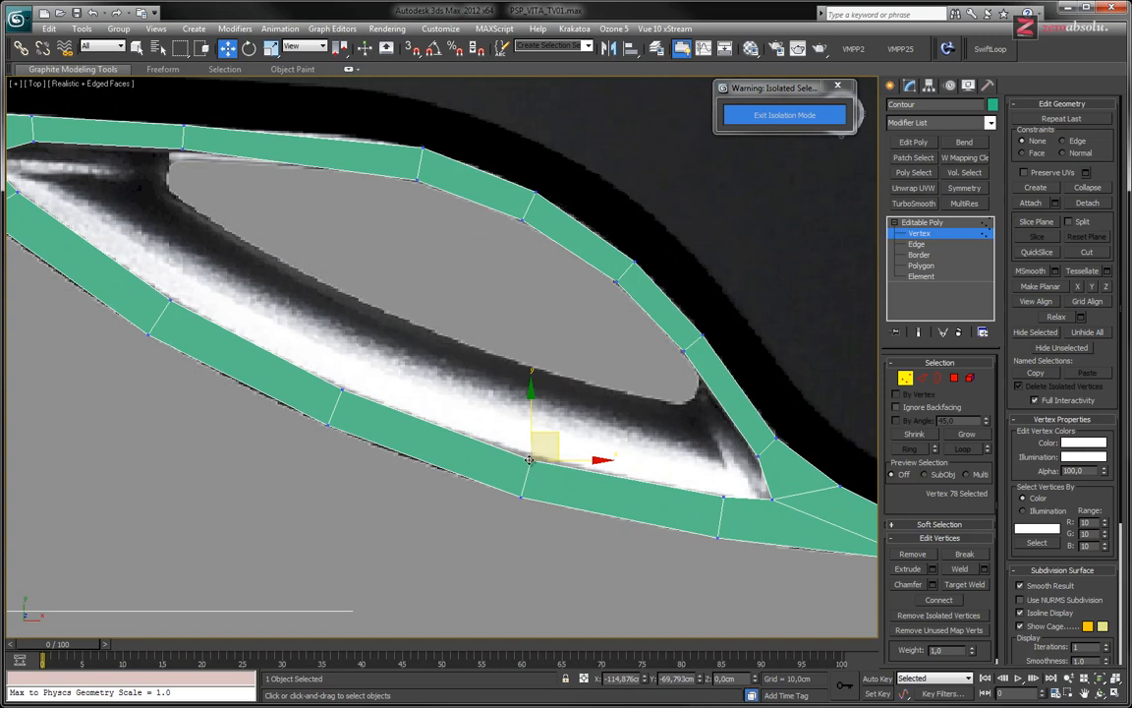
pyautogui.moveTo(529, 459); pyautogui.dragTo(531, 454)
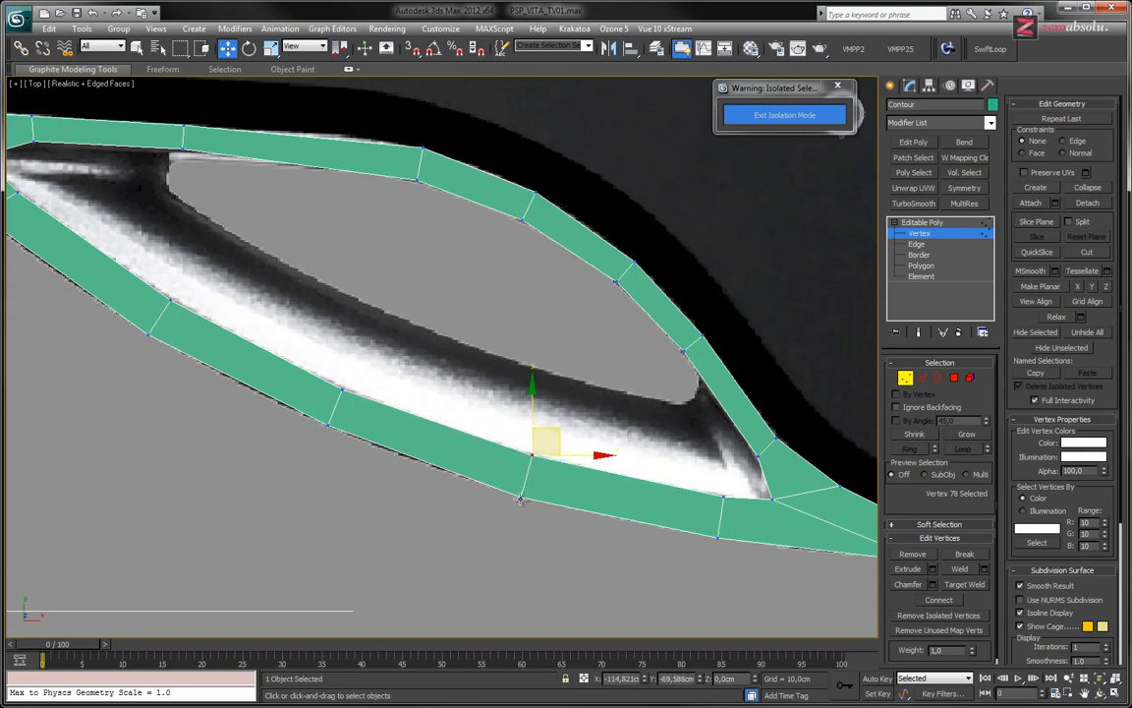
pyautogui.moveTo(519, 498); pyautogui.dragTo(523, 493)
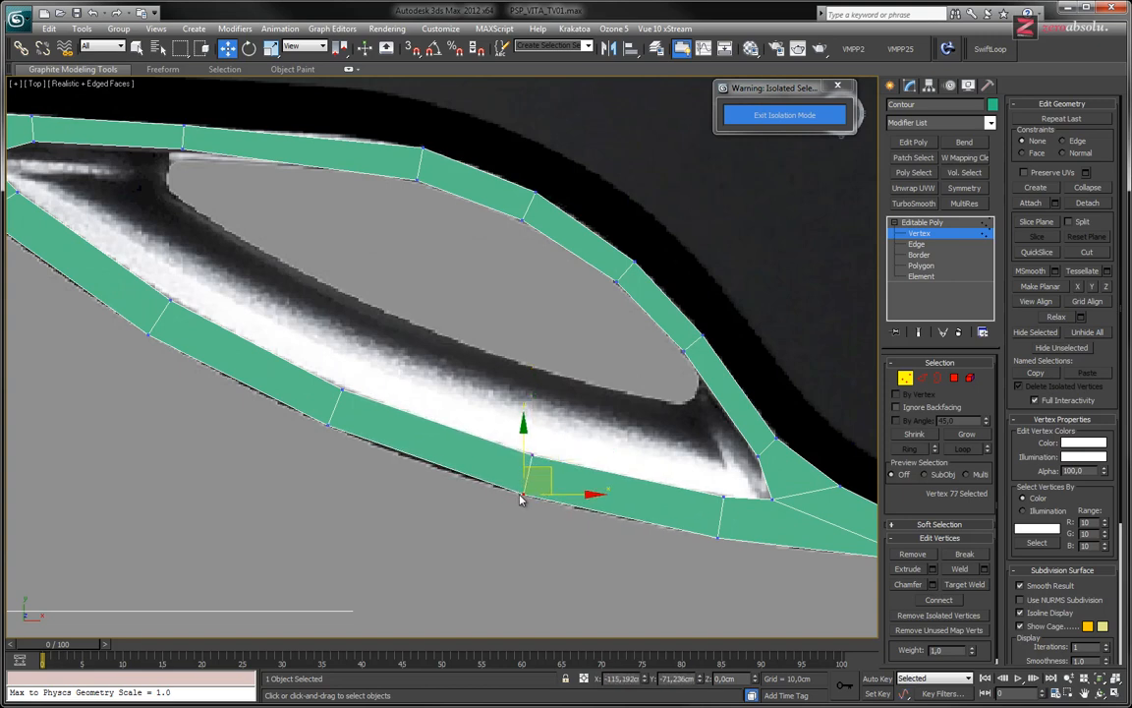
pyautogui.click(328, 425)
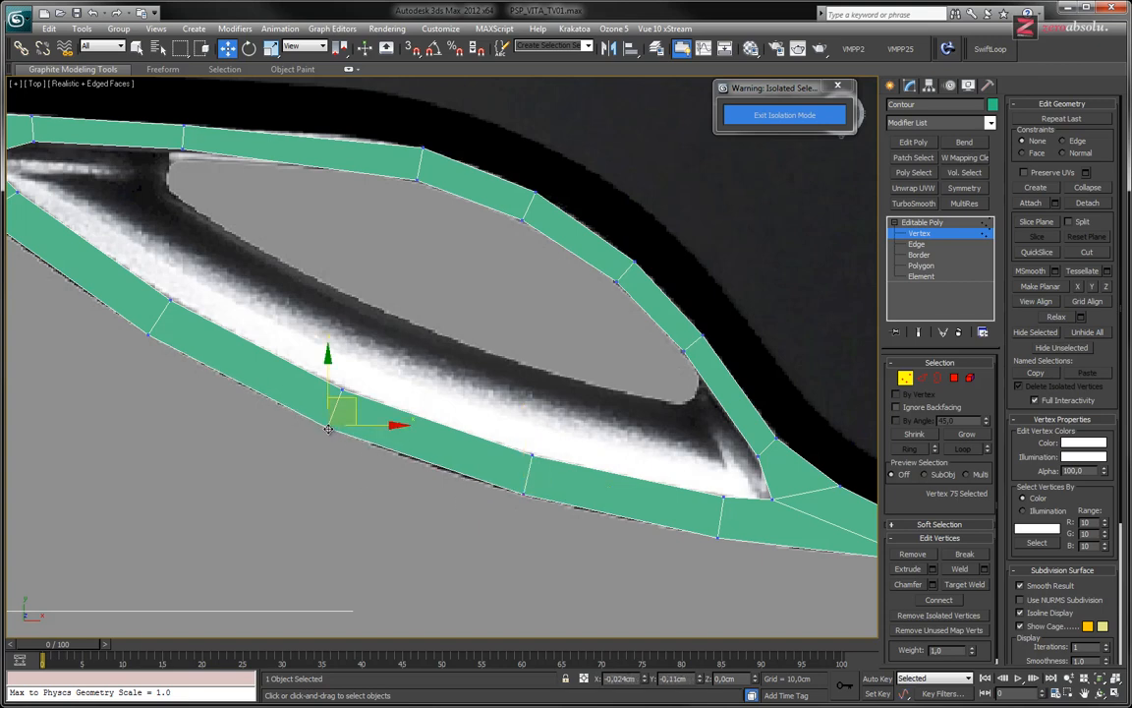
# - In wireframe display, slide the upper strip's vertex pair above the opening's middle left along the rim, and align both vertices to the reference
pyautogui.moveTo(497, 262); pyautogui.dragTo(564, 394, button='middle')
pyautogui.moveTo(705, 481); pyautogui.dragTo(579, 371, button='middle')
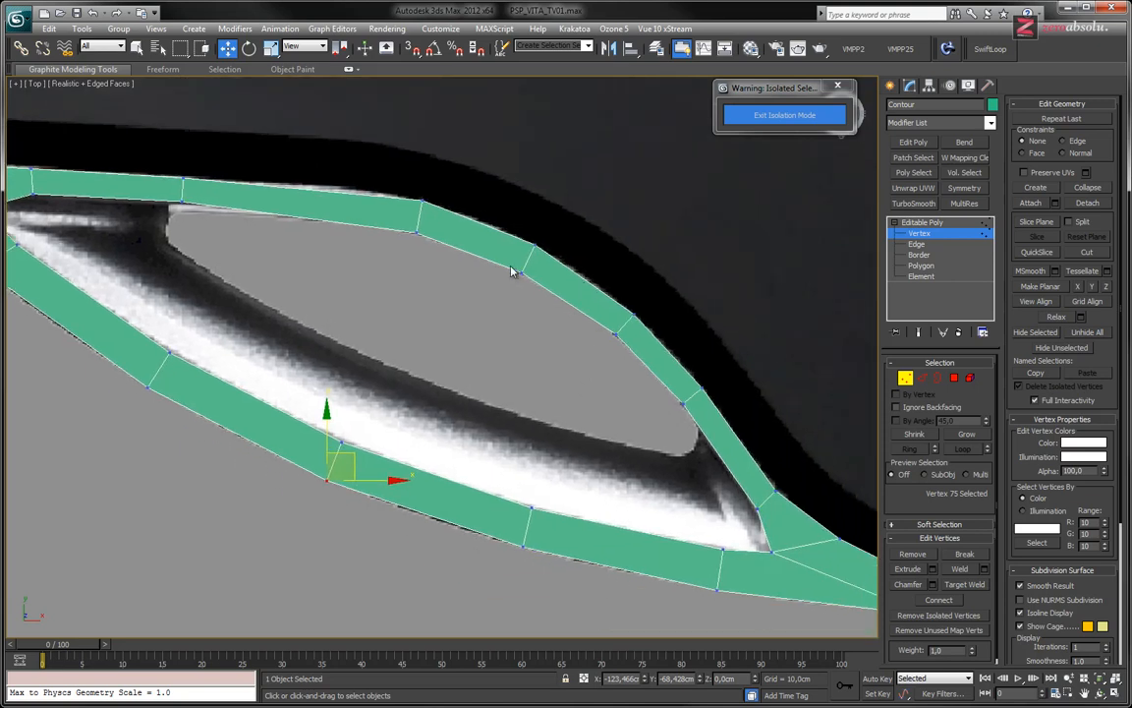
pyautogui.scroll(-2, 429, 273)
pyautogui.moveTo(244, 232); pyautogui.dragTo(258, 273, button='middle')
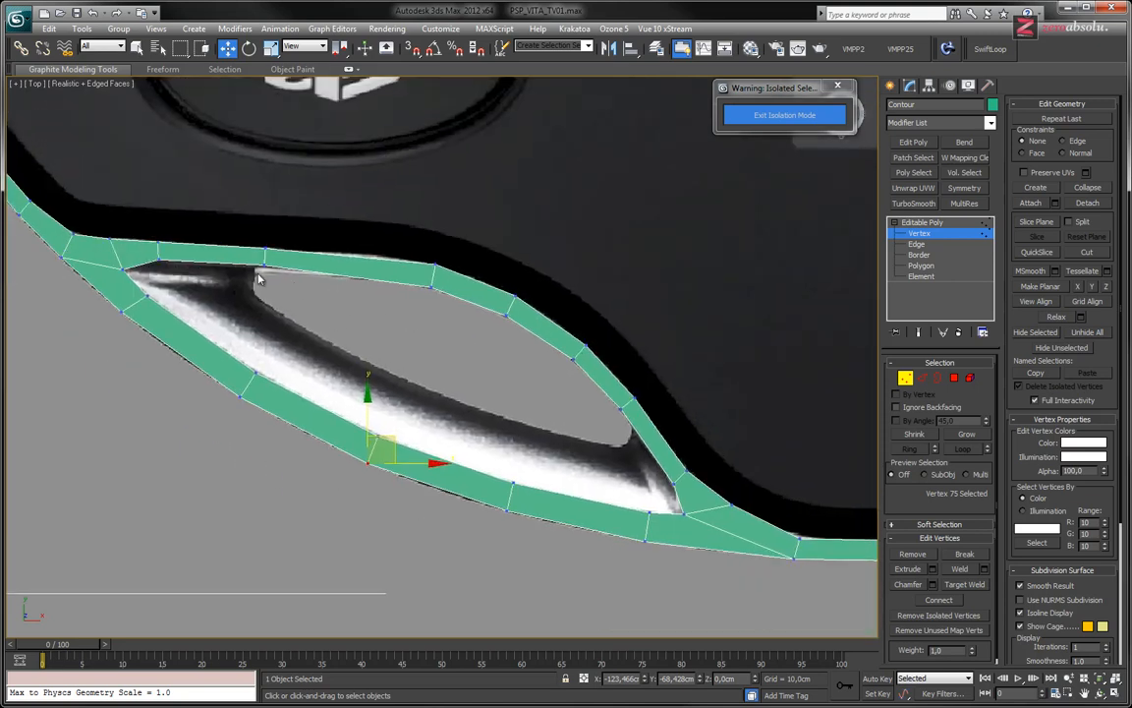
pyautogui.press('F3')
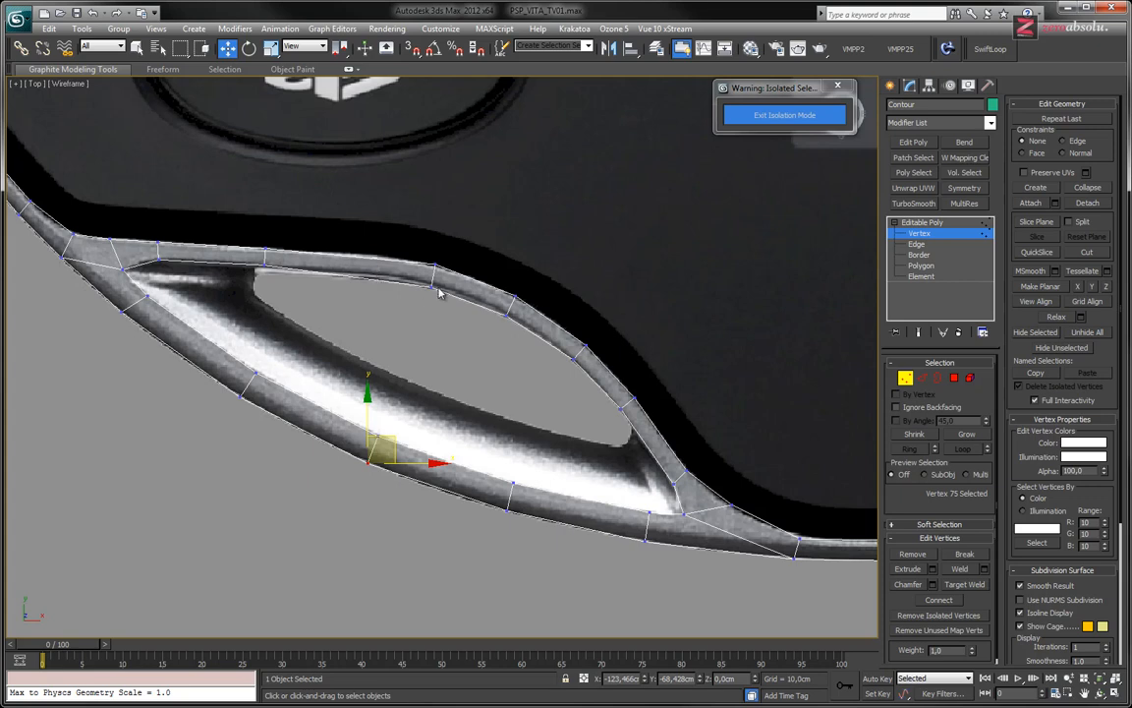
pyautogui.moveTo(445, 261); pyautogui.dragTo(380, 276)
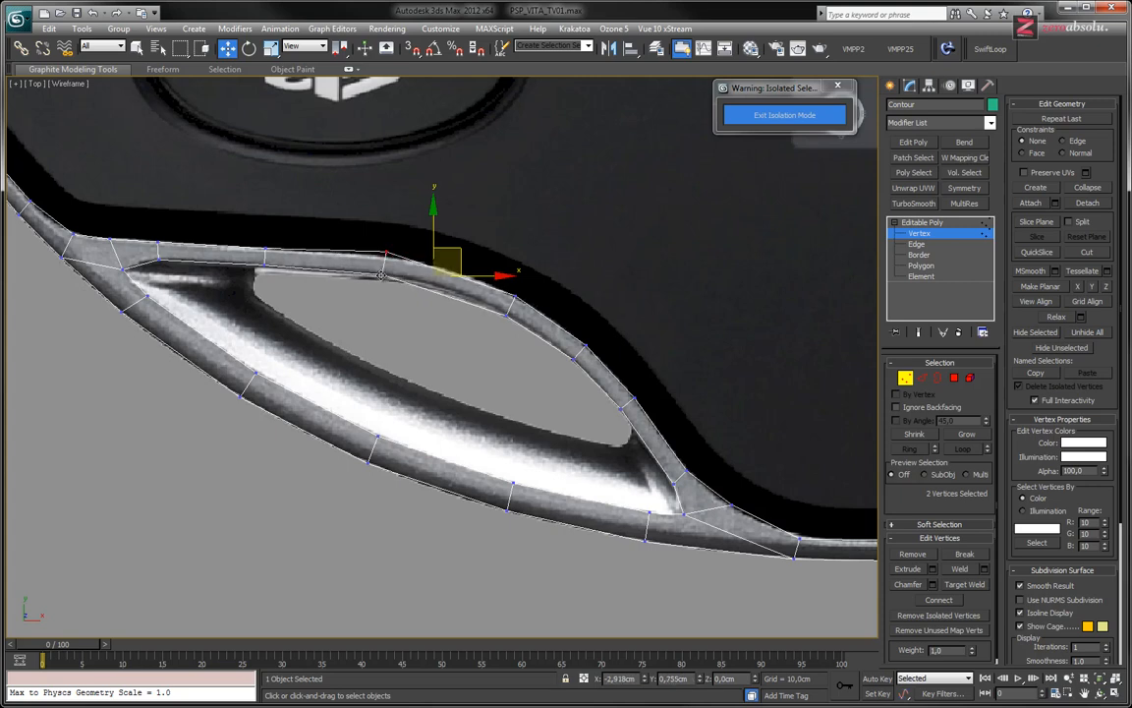
pyautogui.click(385, 254)
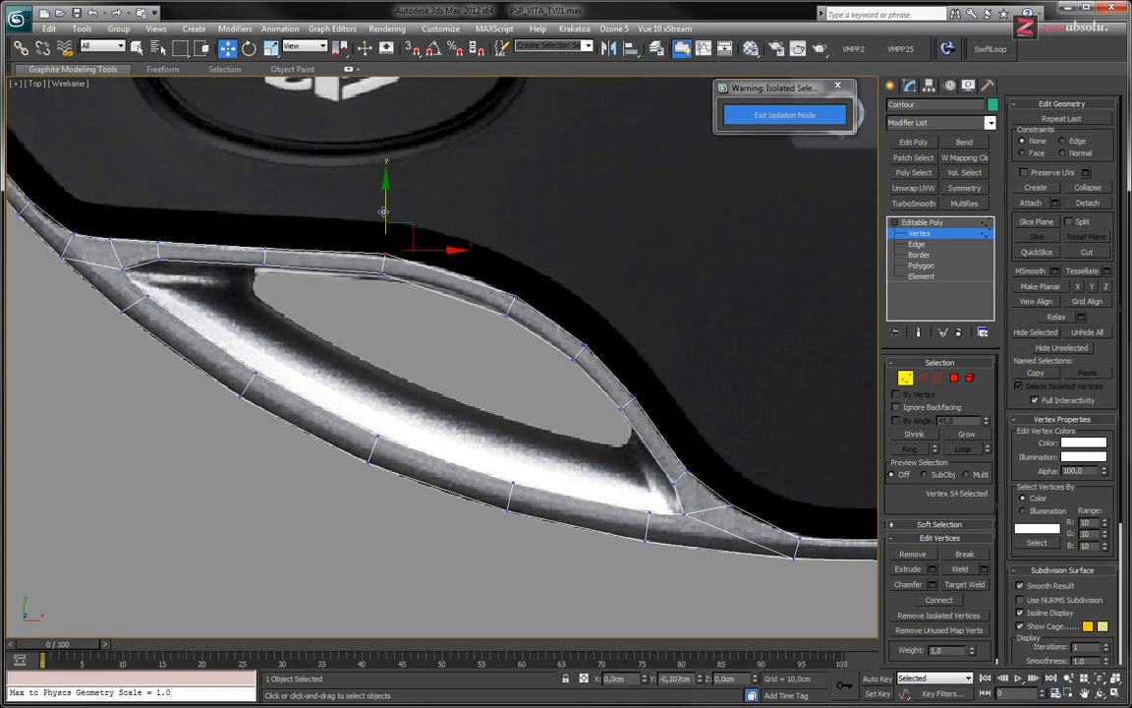
pyautogui.moveTo(383, 212); pyautogui.dragTo(383, 215)
pyautogui.click(379, 274)
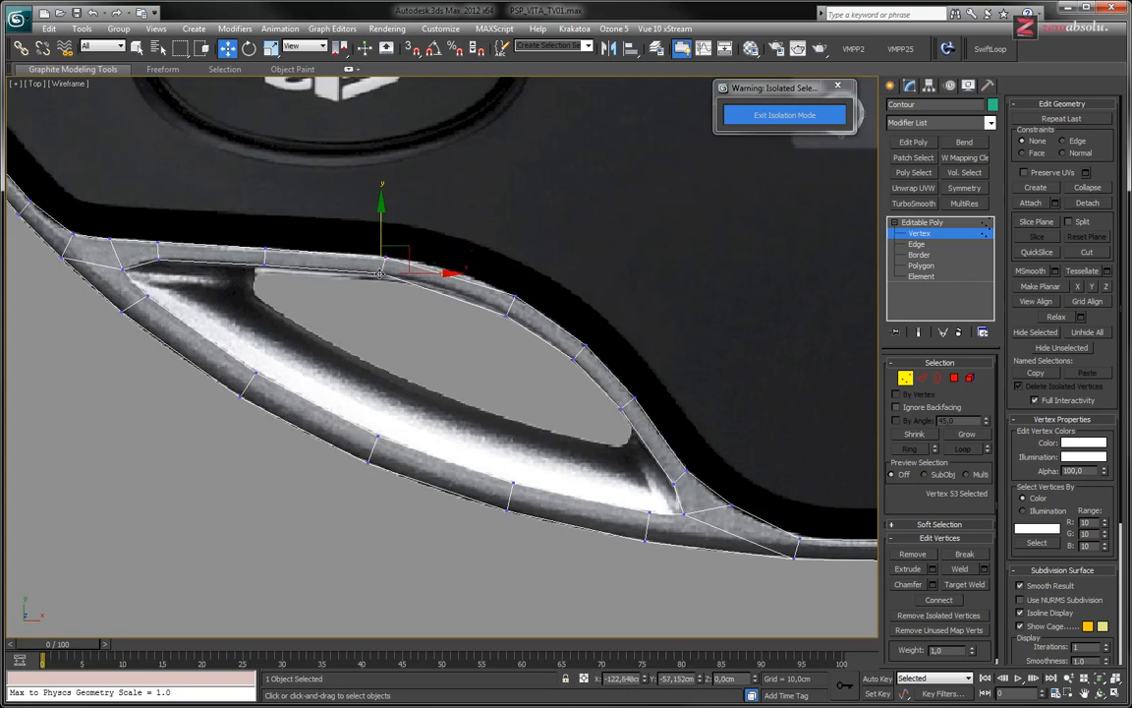
pyautogui.moveTo(379, 274); pyautogui.dragTo(428, 275)
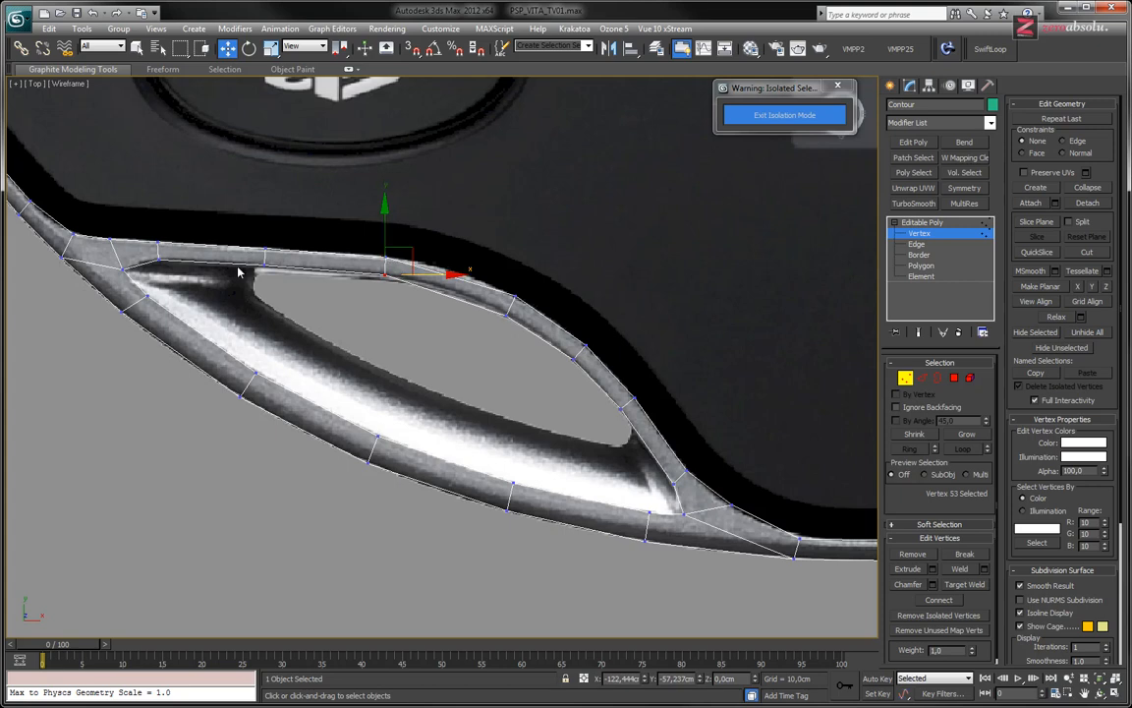
# - Move the upper strip's next vertex pair to the right up and left along the curve, fitting its vertices to the rim
pyautogui.scroll(3, 330, 276)
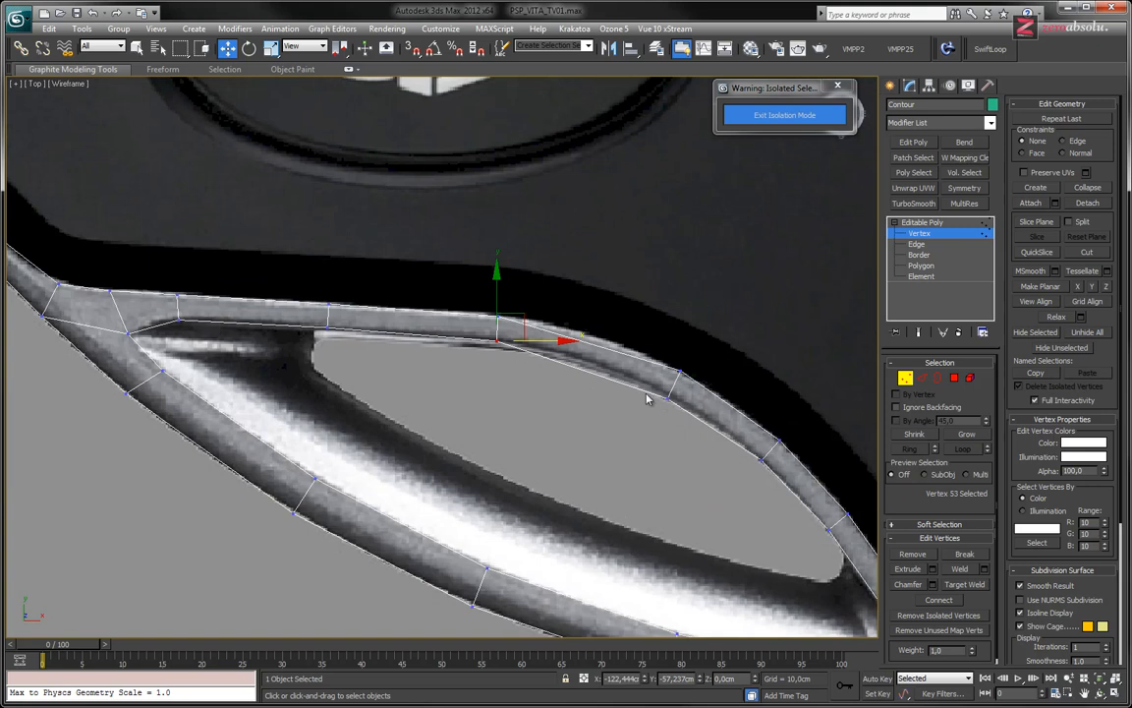
pyautogui.moveTo(646, 398); pyautogui.dragTo(582, 310, button='middle')
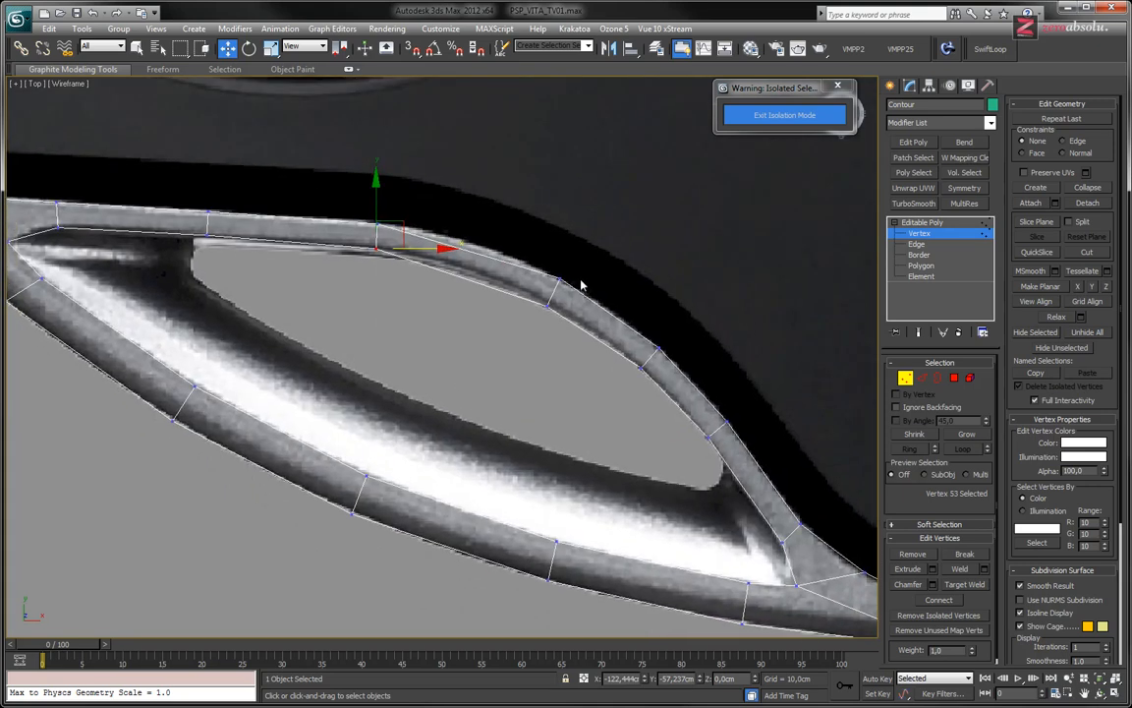
pyautogui.moveTo(580, 274); pyautogui.dragTo(556, 239)
pyautogui.click(536, 264)
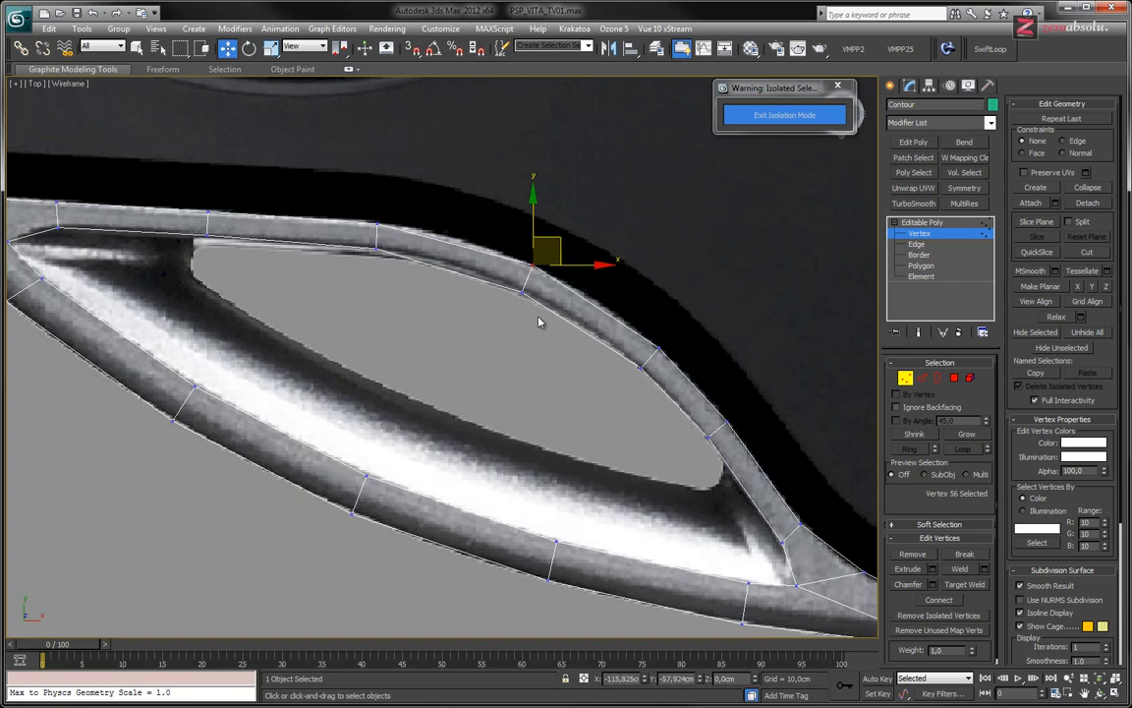
pyautogui.moveTo(540, 317); pyautogui.dragTo(551, 250)
# - Adjust the following upper-strip vertex pair and the inner vertex near the opening's right corner to match the rim's curve
pyautogui.moveTo(617, 393); pyautogui.dragTo(693, 334)
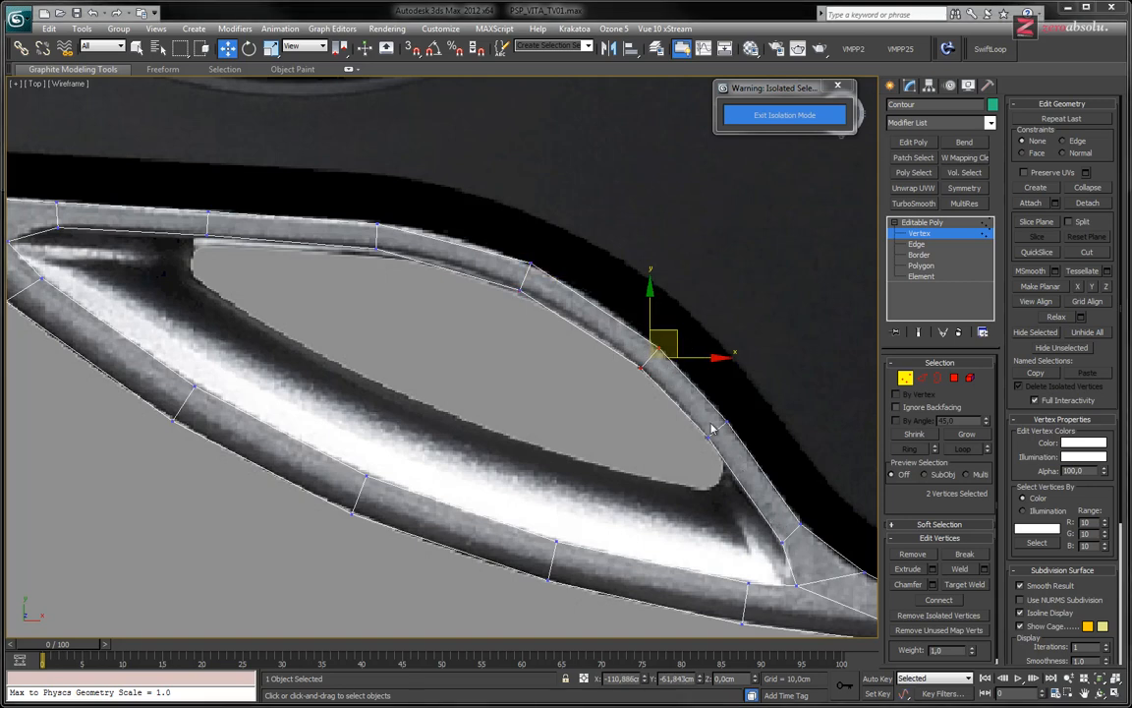
pyautogui.moveTo(764, 510); pyautogui.dragTo(634, 440, button='middle')
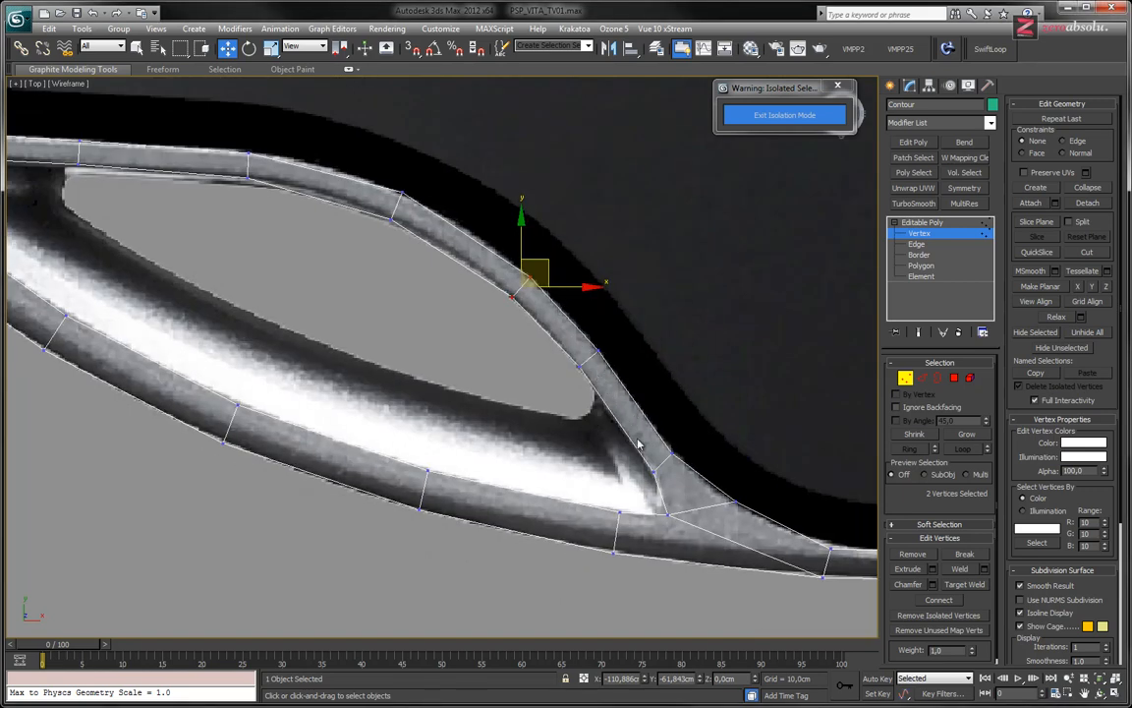
pyautogui.click(651, 468)
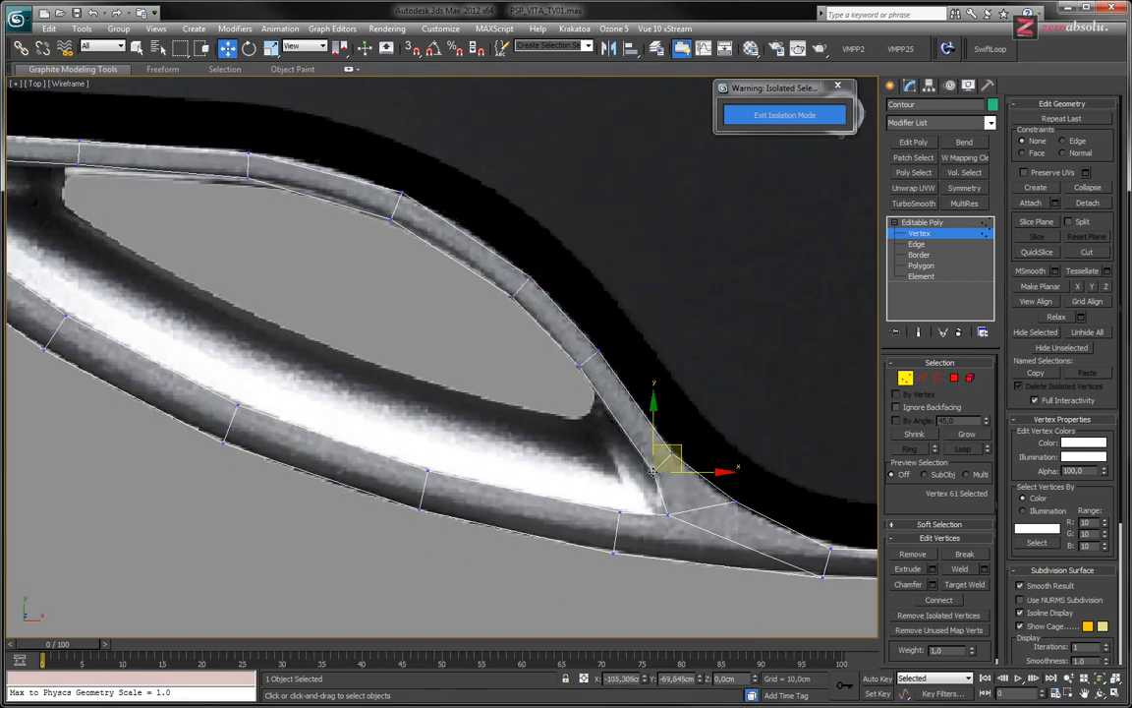
pyautogui.click(521, 282)
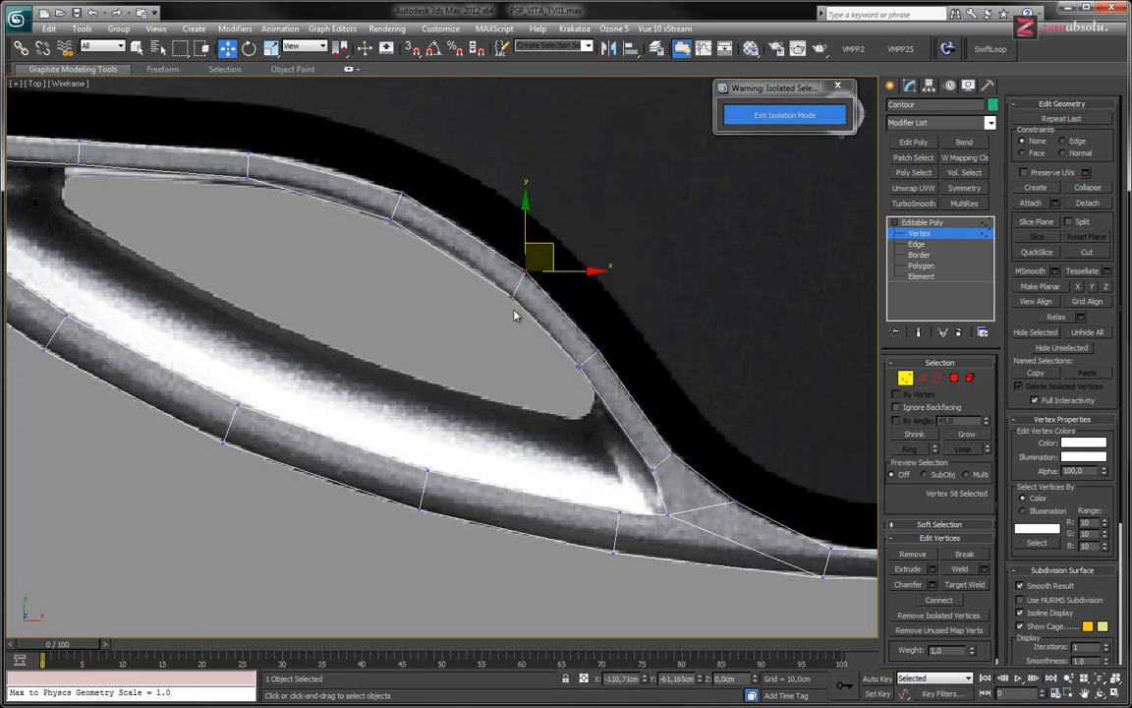
pyautogui.click(509, 295)
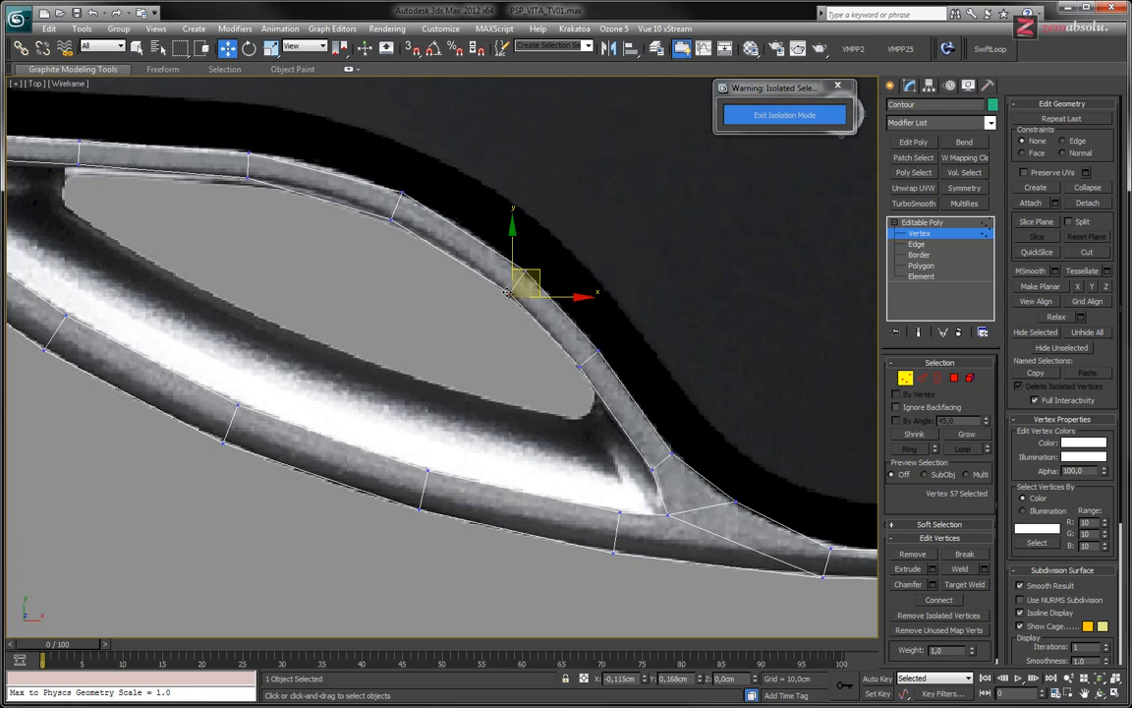
pyautogui.moveTo(466, 352); pyautogui.dragTo(635, 365, button='middle')
pyautogui.scroll(-3, 635, 366)
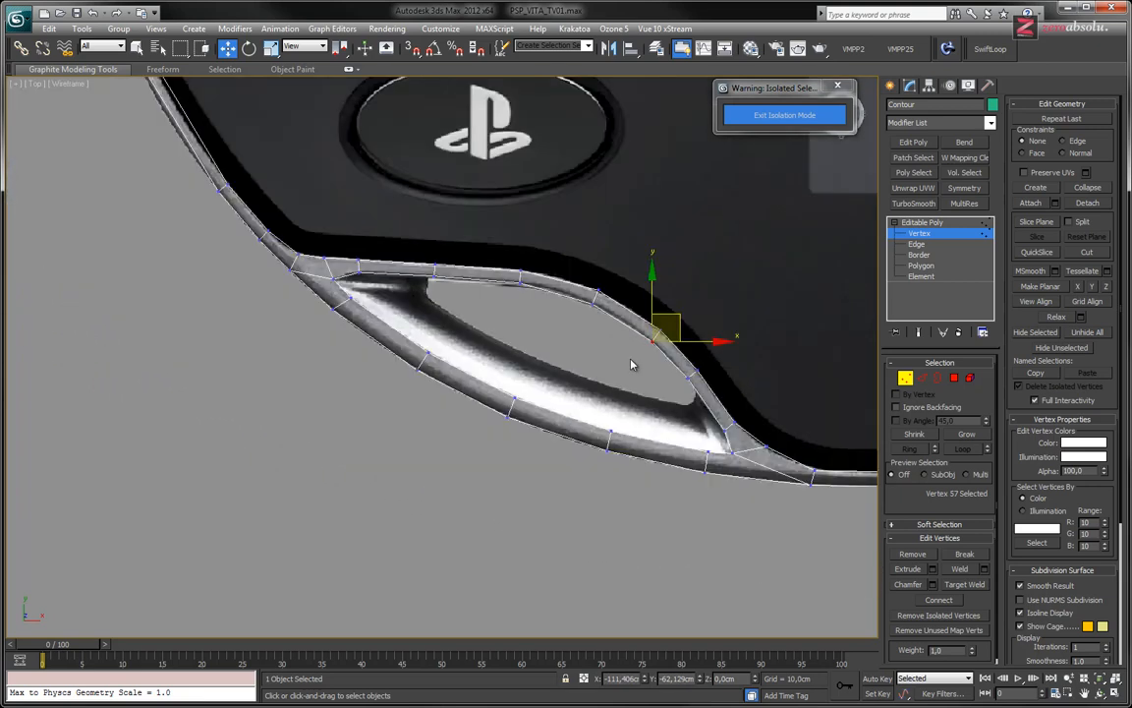
# - Return to shaded display and apply TurboSmooth to the whole contour frame with 2 iterations and isoline display enabled
pyautogui.moveTo(531, 356); pyautogui.dragTo(408, 423, button='middle')
pyautogui.scroll(-4, 486, 386)
pyautogui.moveTo(491, 386); pyautogui.dragTo(461, 485, button='middle')
pyautogui.click(469, 516)
pyautogui.press('F3')
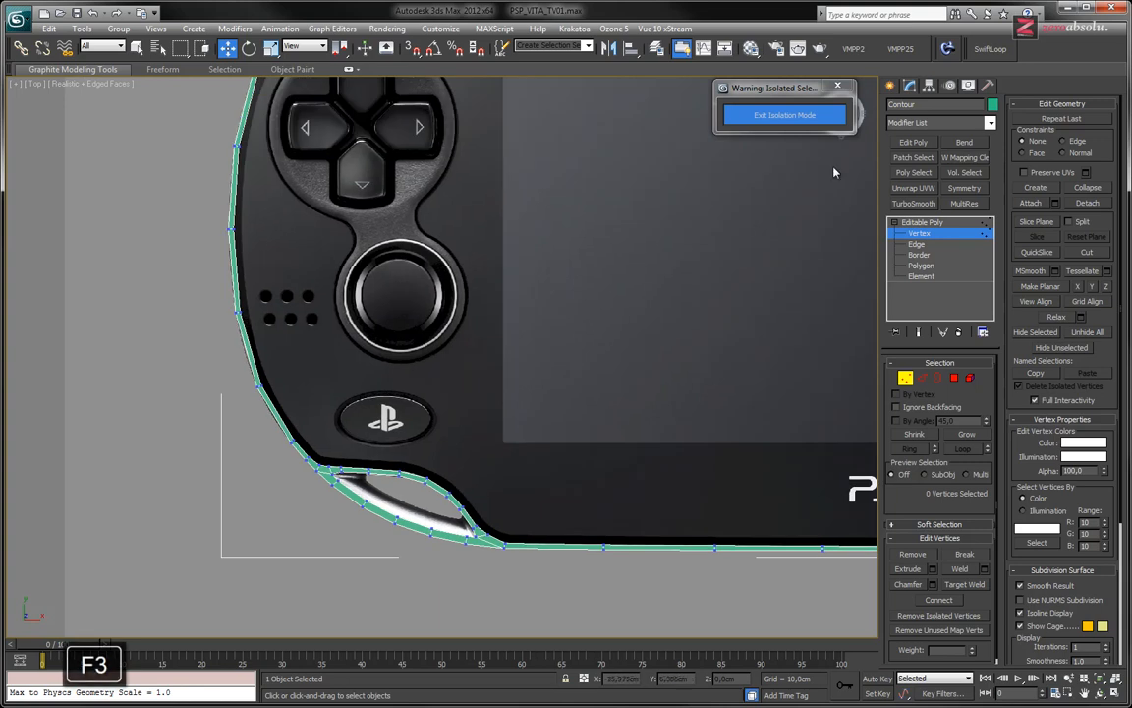
pyautogui.click(924, 236)
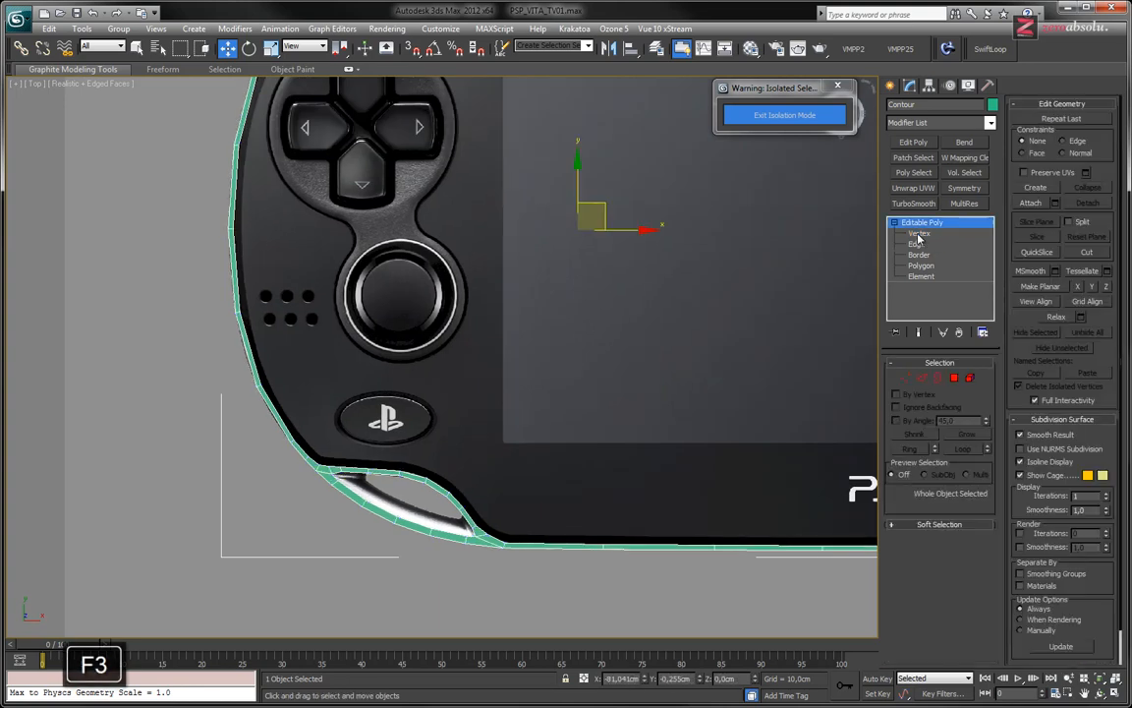
pyautogui.click(913, 204)
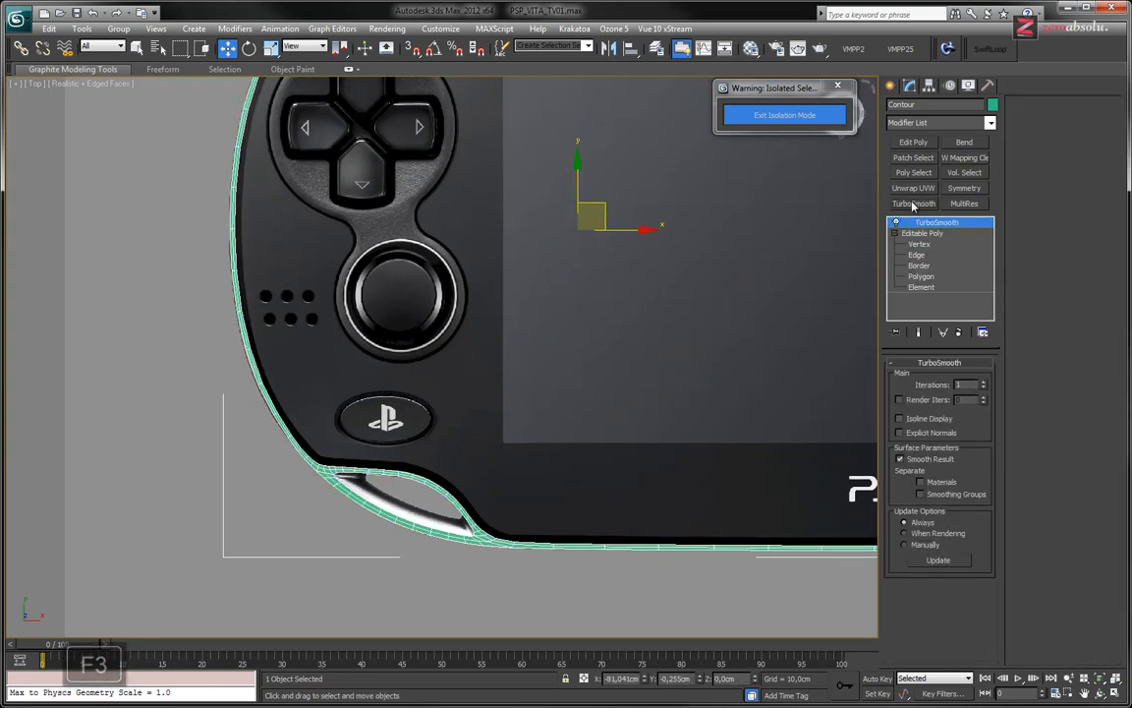
pyautogui.click(984, 382)
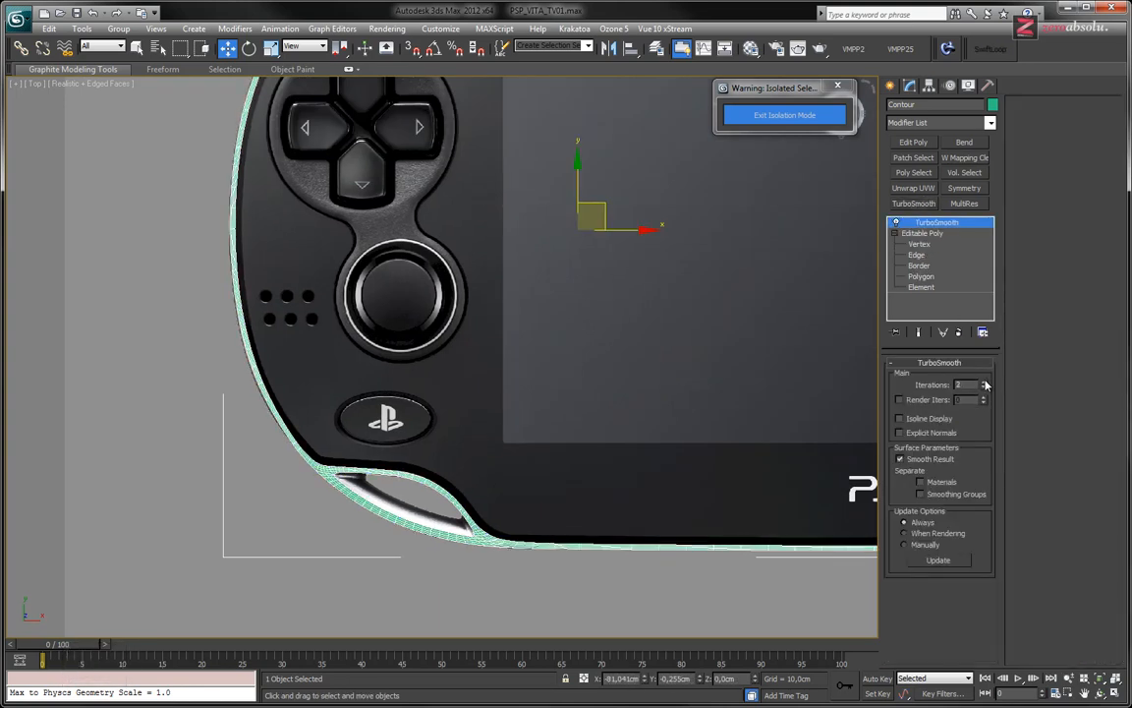
pyautogui.click(920, 421)
# - Reposition three vertex pairs of the upper strip above the corner opening so the strip follows the rim's curve
pyautogui.scroll(5, 464, 381)
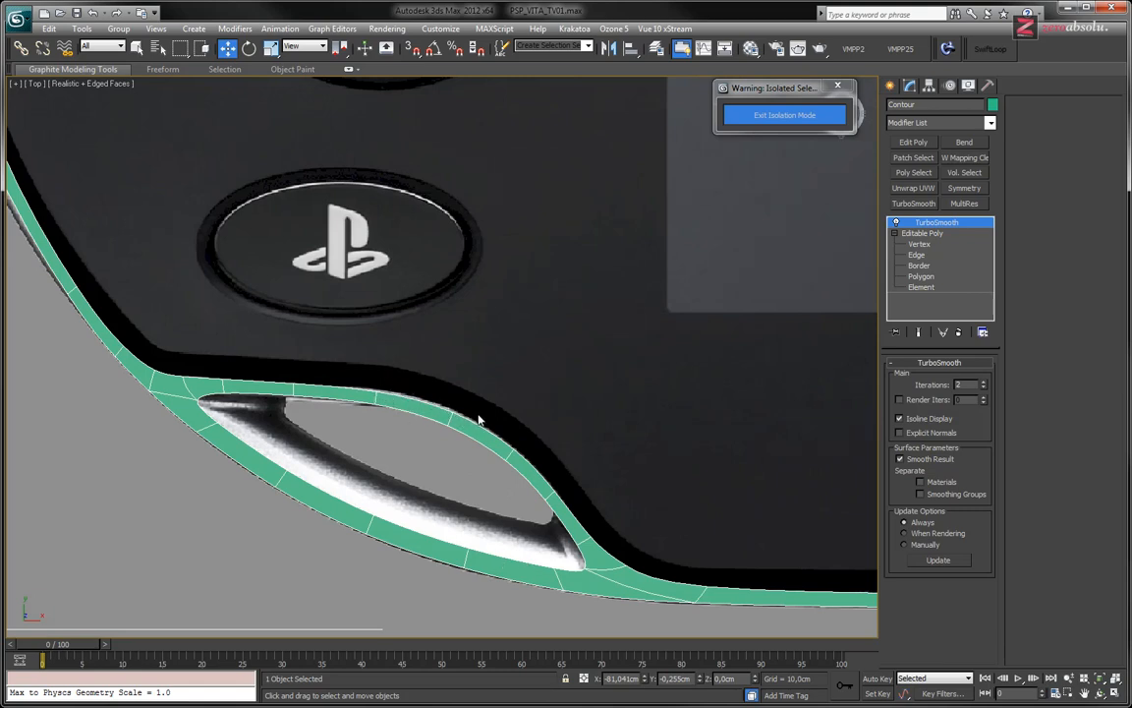
pyautogui.scroll(3, 434, 430)
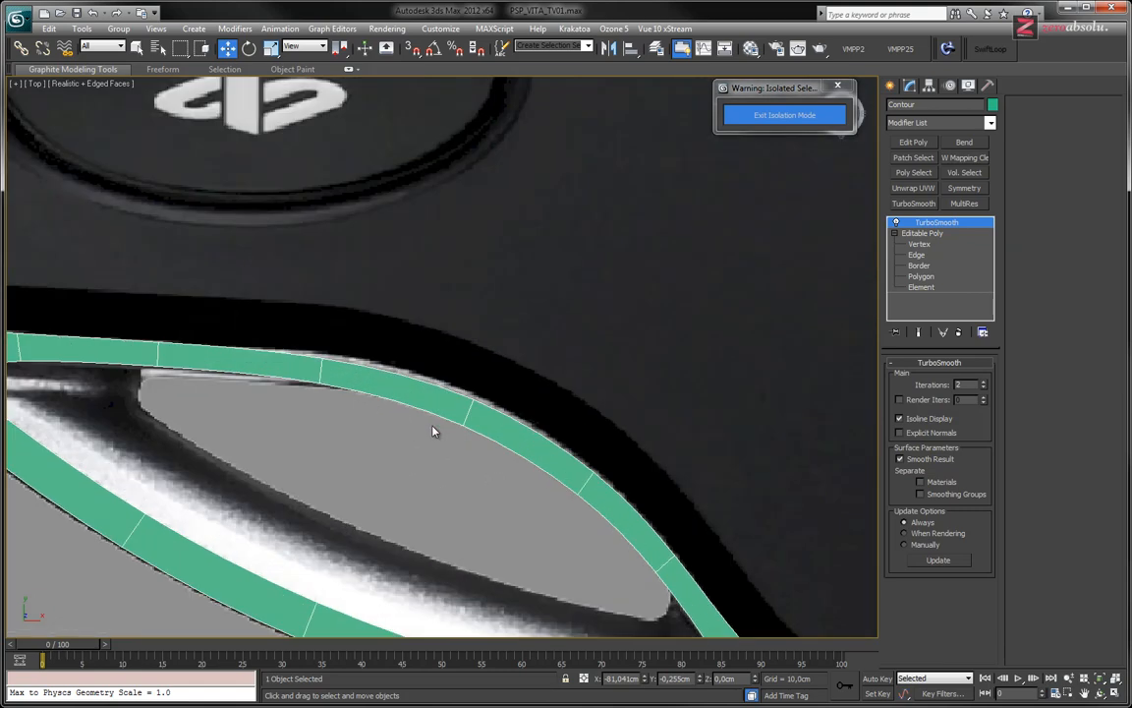
pyautogui.click(922, 244)
pyautogui.moveTo(447, 366); pyautogui.dragTo(496, 477)
pyautogui.moveTo(497, 381); pyautogui.dragTo(495, 375)
pyautogui.moveTo(312, 342); pyautogui.dragTo(372, 345)
pyautogui.moveTo(562, 496); pyautogui.dragTo(558, 503)
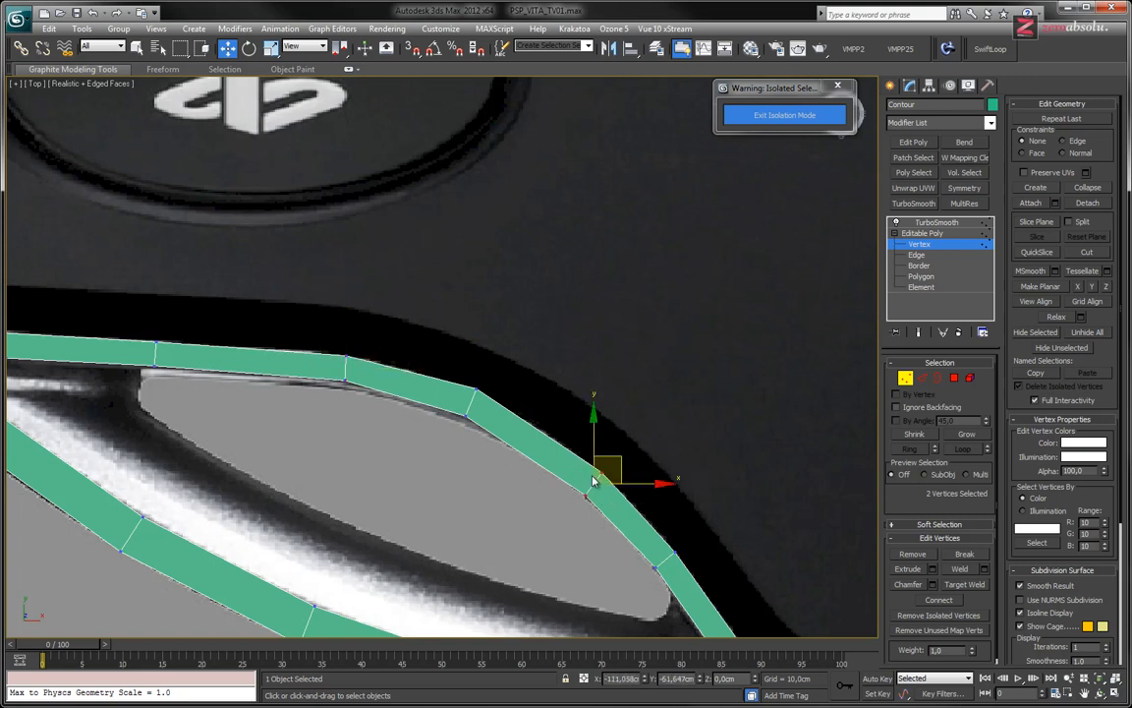
pyautogui.moveTo(619, 457)
pyautogui.mouseDown()
pyautogui.moveTo(607, 447)
pyautogui.moveTo(615, 438)
pyautogui.mouseUp()
pyautogui.click(592, 461)
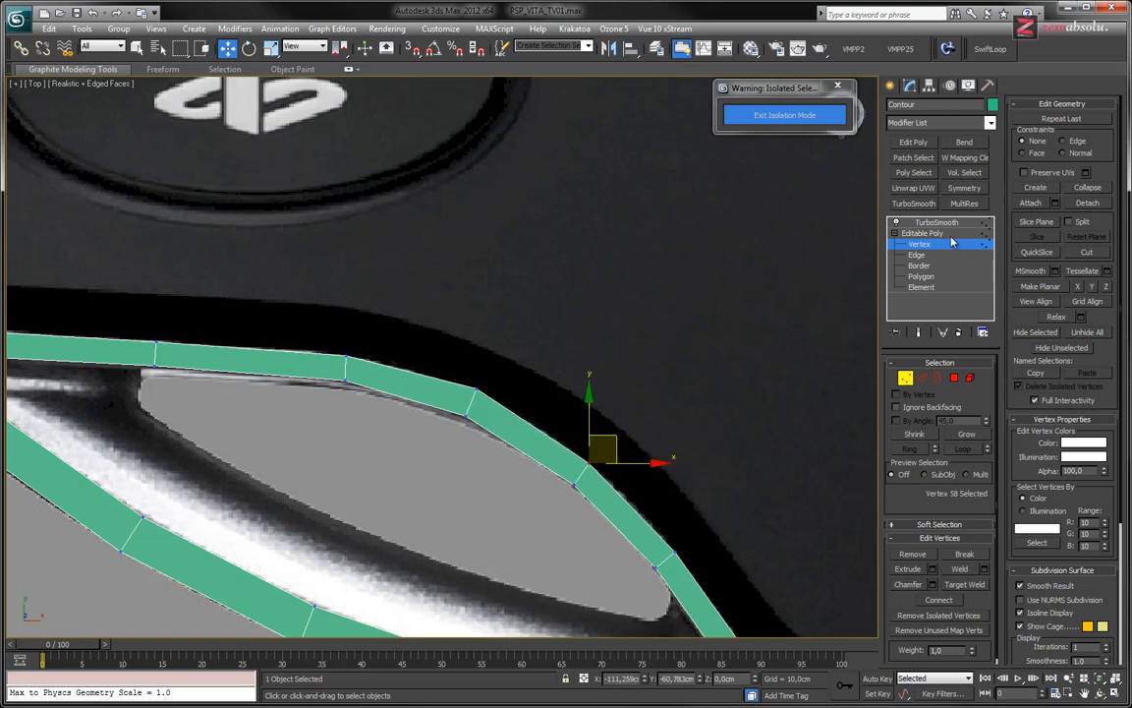
# - Show the smoothed result and examine the corner opening and the frame's bottom edge against the reference image
pyautogui.click(919, 334)
pyautogui.scroll(-5, 576, 336)
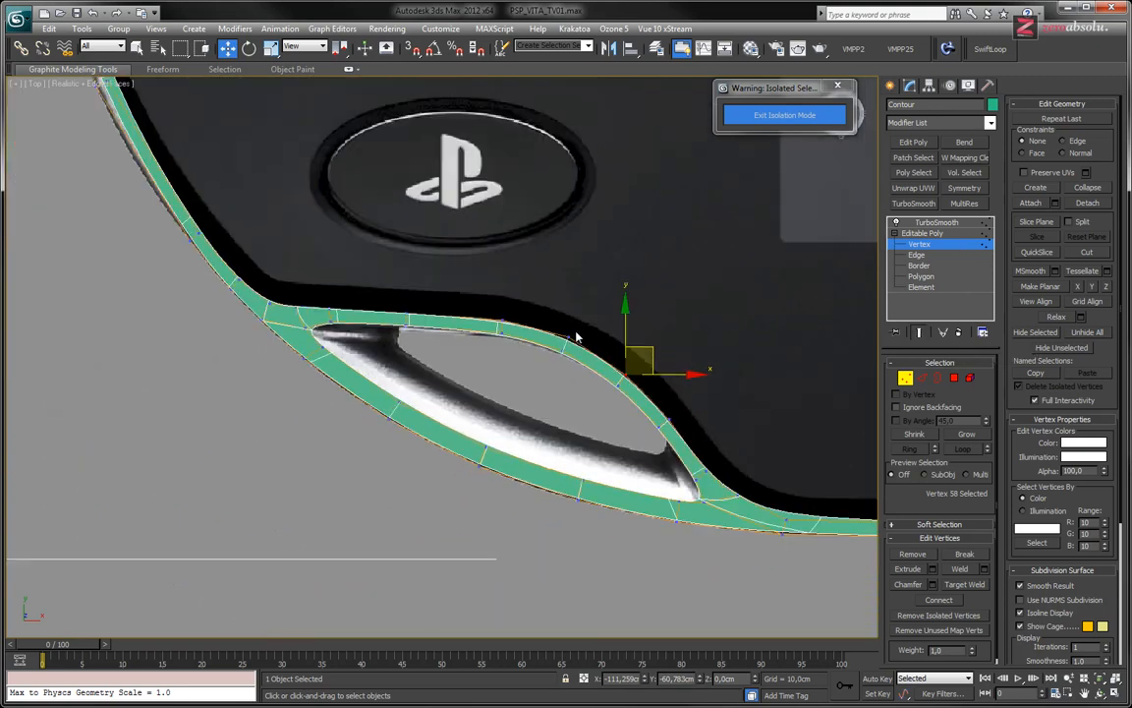
pyautogui.click(935, 234)
pyautogui.click(936, 224)
pyautogui.moveTo(600, 502)
pyautogui.mouseDown(button='middle')
pyautogui.moveTo(540, 481)
pyautogui.moveTo(415, 379)
pyautogui.mouseUp(button='middle')
pyautogui.moveTo(661, 435); pyautogui.dragTo(426, 461, button='middle')
pyautogui.moveTo(673, 481); pyautogui.dragTo(406, 476, button='middle')
pyautogui.moveTo(722, 475); pyautogui.dragTo(399, 480, button='middle')
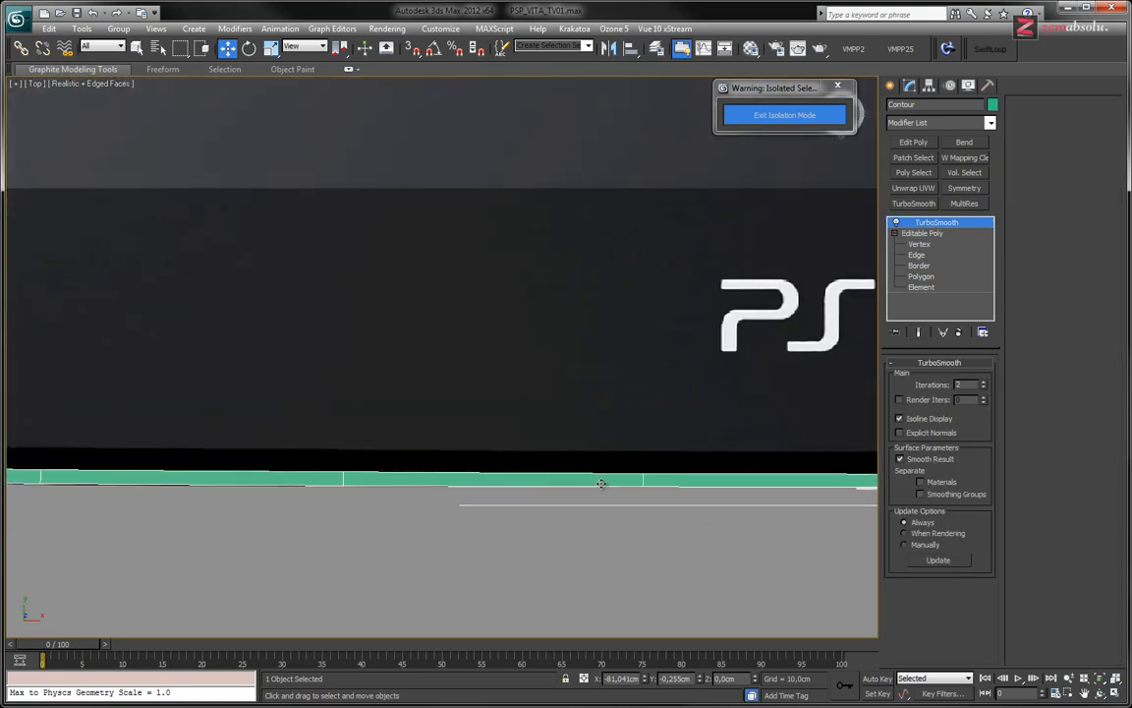
pyautogui.moveTo(602, 484); pyautogui.dragTo(492, 475, button='middle')
# - Examine how the smoothed frame follows the console's left side up to the upper-left curve
pyautogui.moveTo(361, 491); pyautogui.dragTo(828, 551, button='middle')
pyautogui.scroll(-3, 470, 493)
pyautogui.scroll(4, 375, 459)
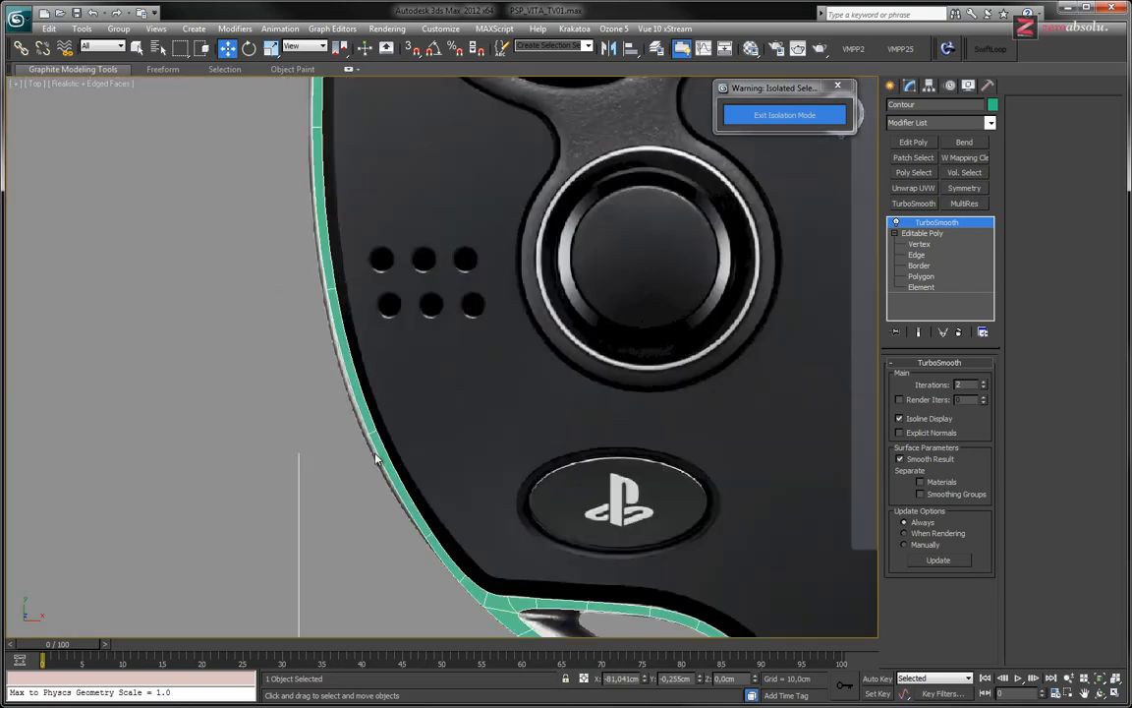
pyautogui.scroll(3, 374, 459)
pyautogui.scroll(-3, 398, 432)
pyautogui.moveTo(434, 323); pyautogui.dragTo(438, 553, button='middle')
pyautogui.scroll(3, 462, 540)
pyautogui.moveTo(403, 260); pyautogui.dragTo(393, 432, button='middle')
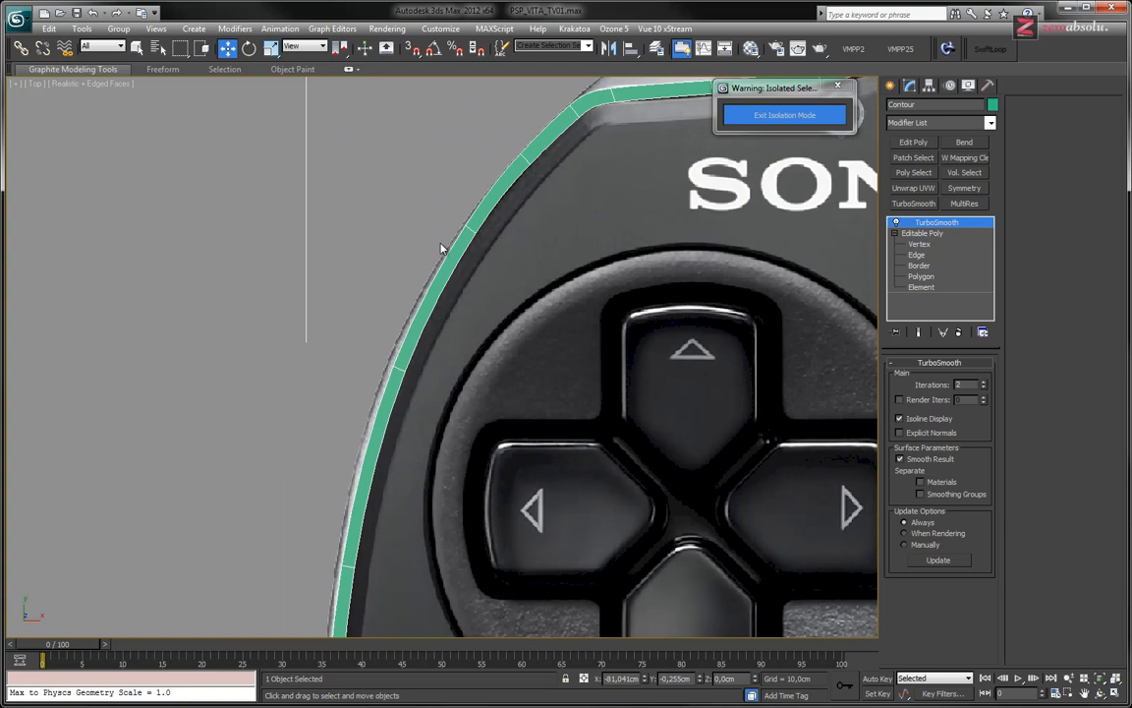
# - Return to editing the frame's vertices without the smoothed preview, and try moving the vertex pair left of the D-pad outward, undoing the move
pyautogui.click(923, 244)
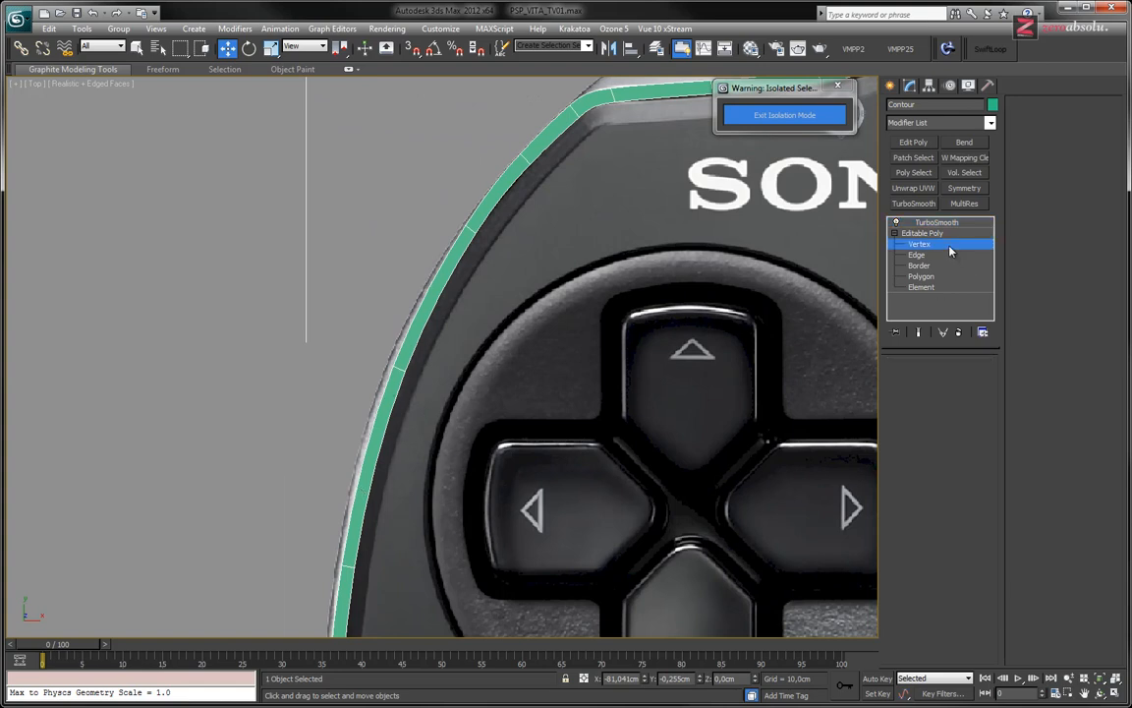
pyautogui.moveTo(639, 405); pyautogui.dragTo(639, 321, button='middle')
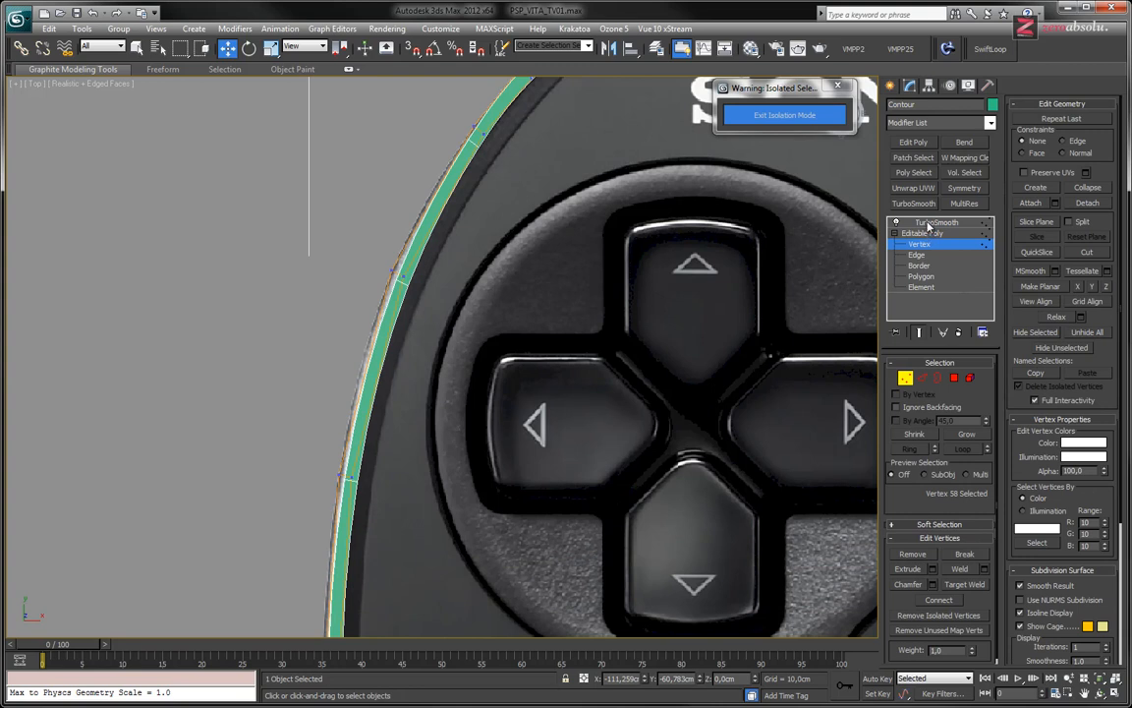
pyautogui.click(920, 334)
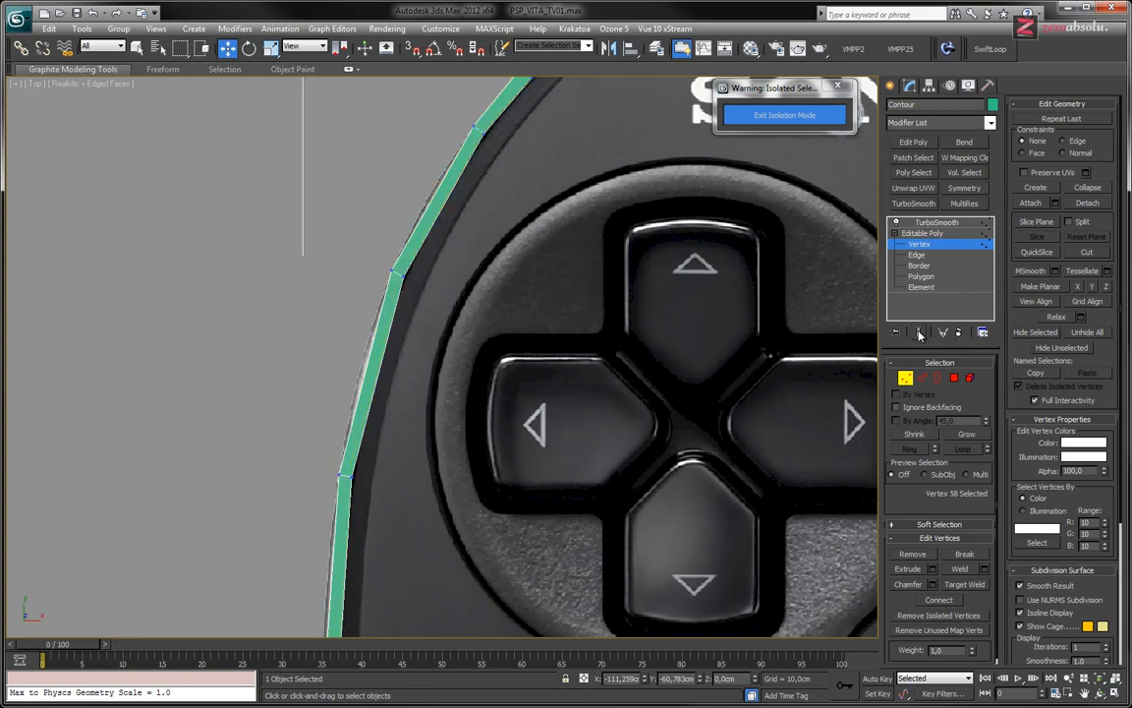
pyautogui.moveTo(464, 363); pyautogui.dragTo(462, 278, button='middle')
pyautogui.scroll(-4, 414, 260)
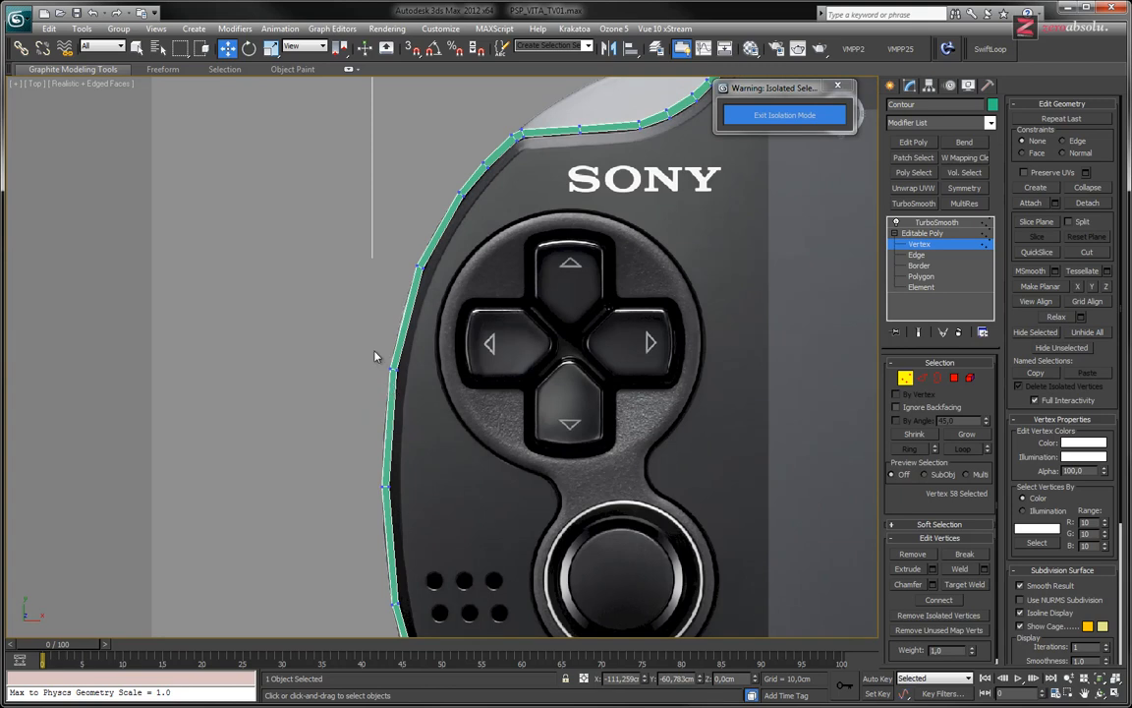
pyautogui.moveTo(375, 356); pyautogui.dragTo(426, 369)
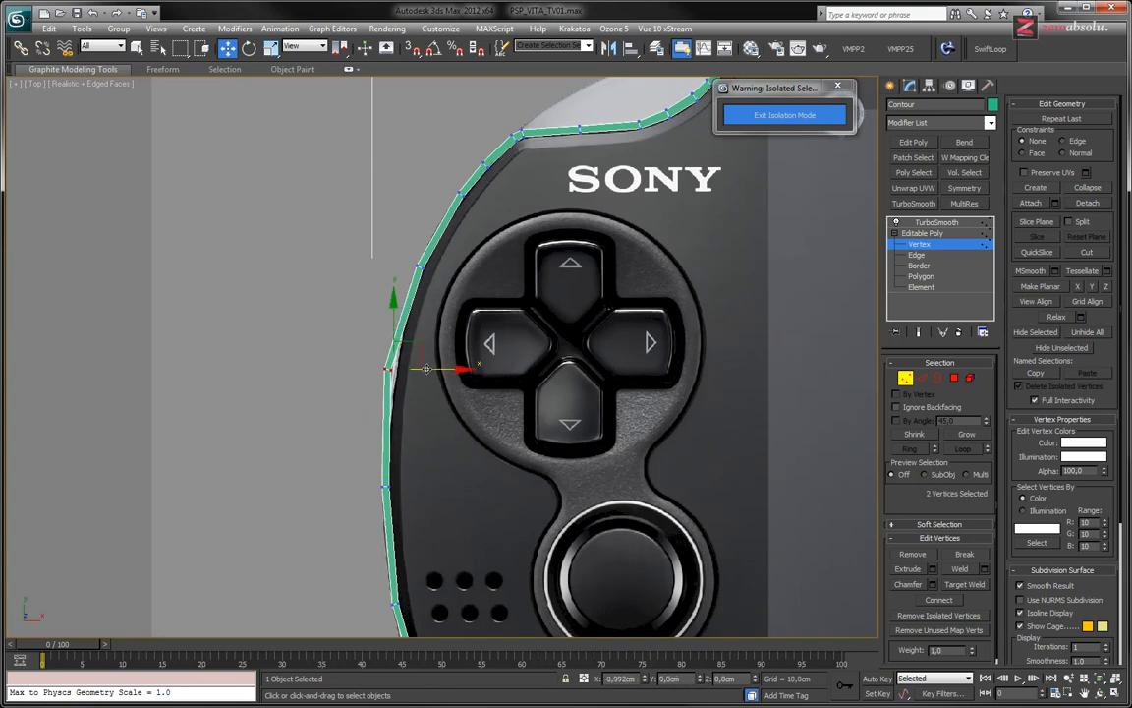
pyautogui.hotkey('ctrl', 'z')
# - Fine-tune the vertex pairs on the upper-left curve just below the top corner to match the reference rim
pyautogui.moveTo(457, 365); pyautogui.dragTo(426, 423, button='middle')
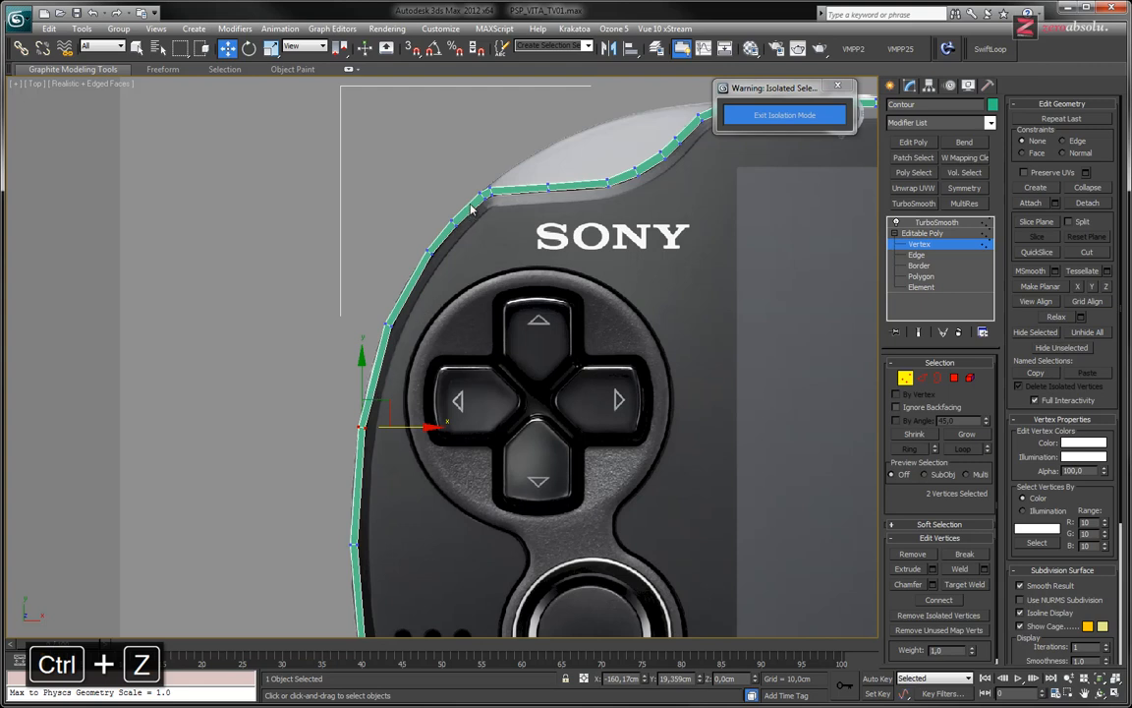
pyautogui.moveTo(464, 243); pyautogui.dragTo(460, 277, button='middle')
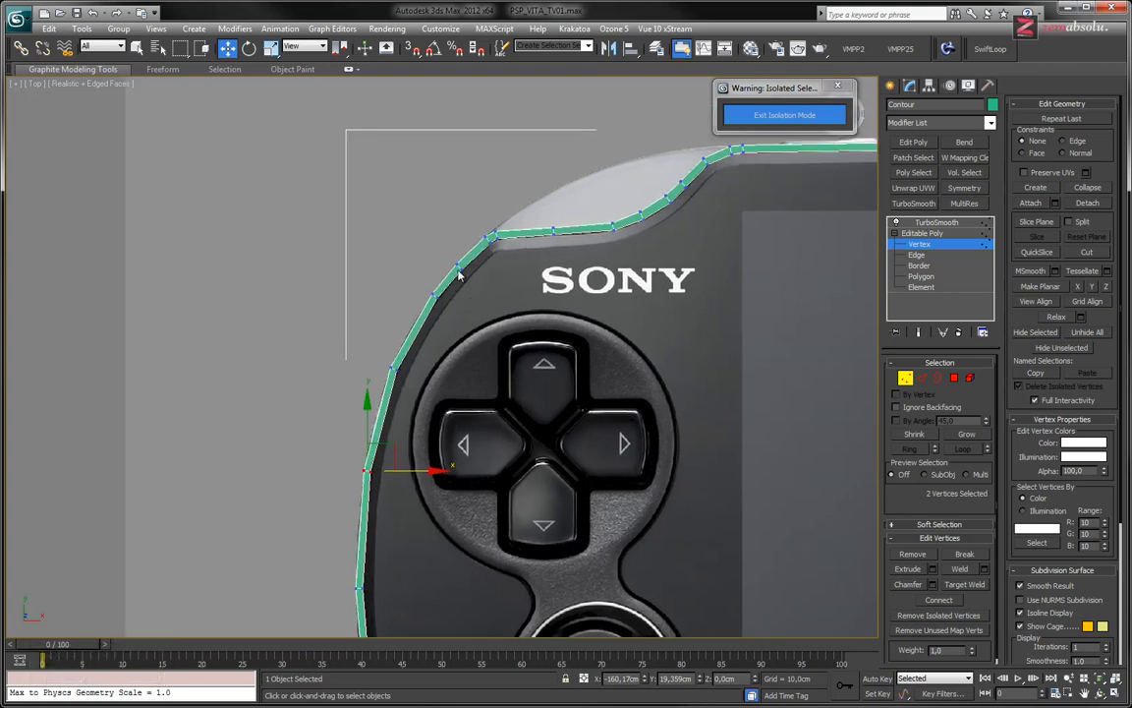
pyautogui.scroll(3, 467, 271)
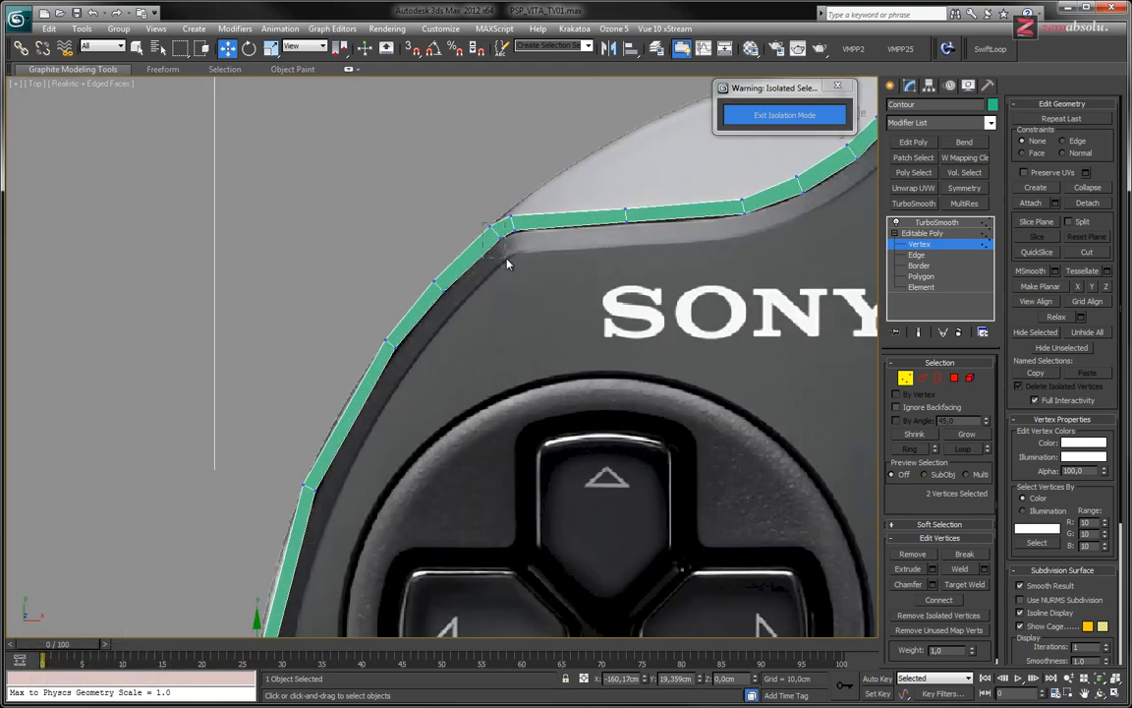
pyautogui.click(436, 283)
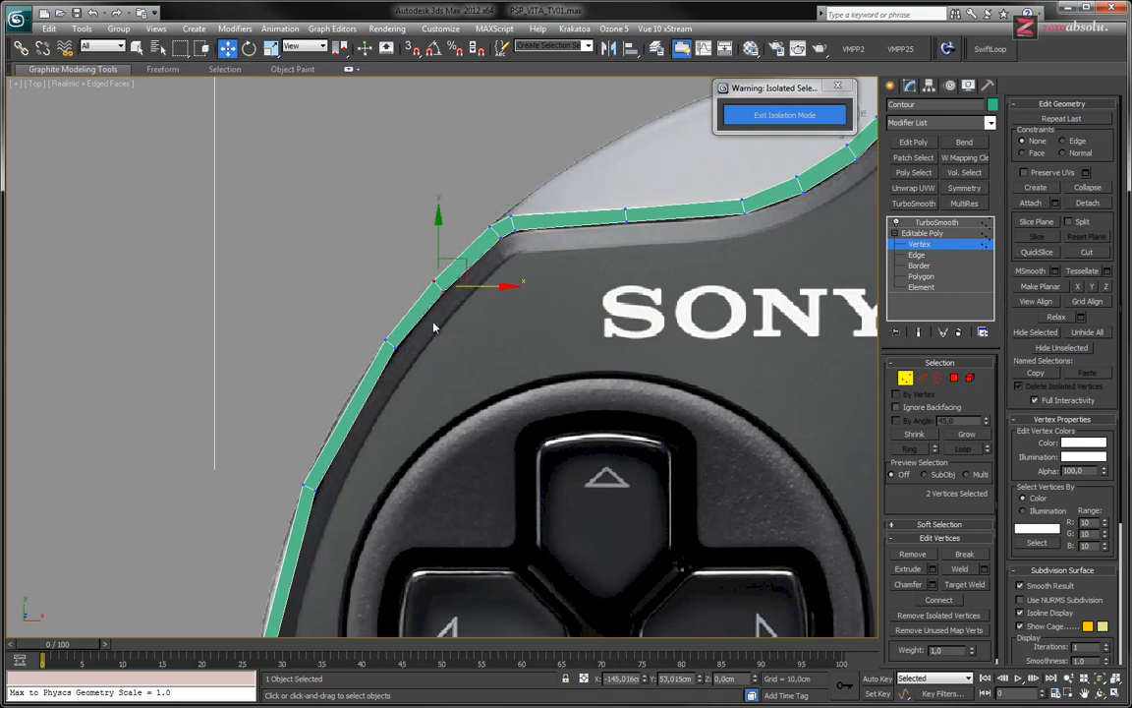
pyautogui.moveTo(414, 381); pyautogui.dragTo(414, 379)
pyautogui.moveTo(414, 380); pyautogui.dragTo(409, 258, button='middle')
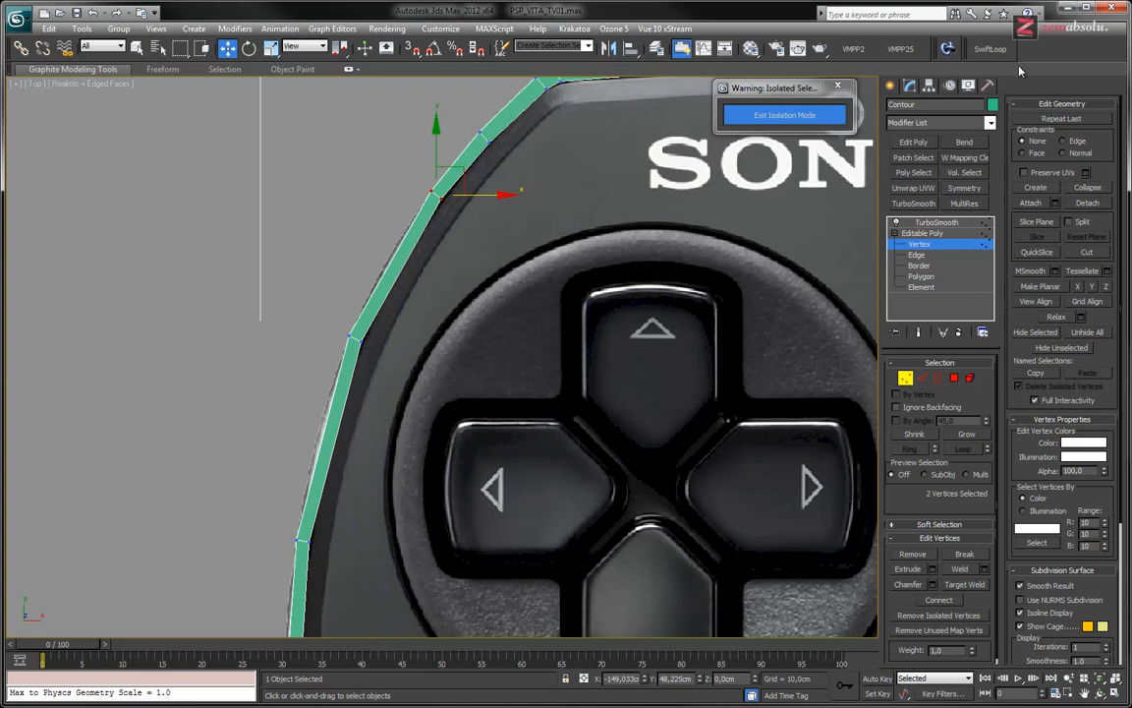
# - Insert an edge loop with SwiftLoop on the upper-left curve and move its vertex pair outward onto the rim
pyautogui.click(989, 48)
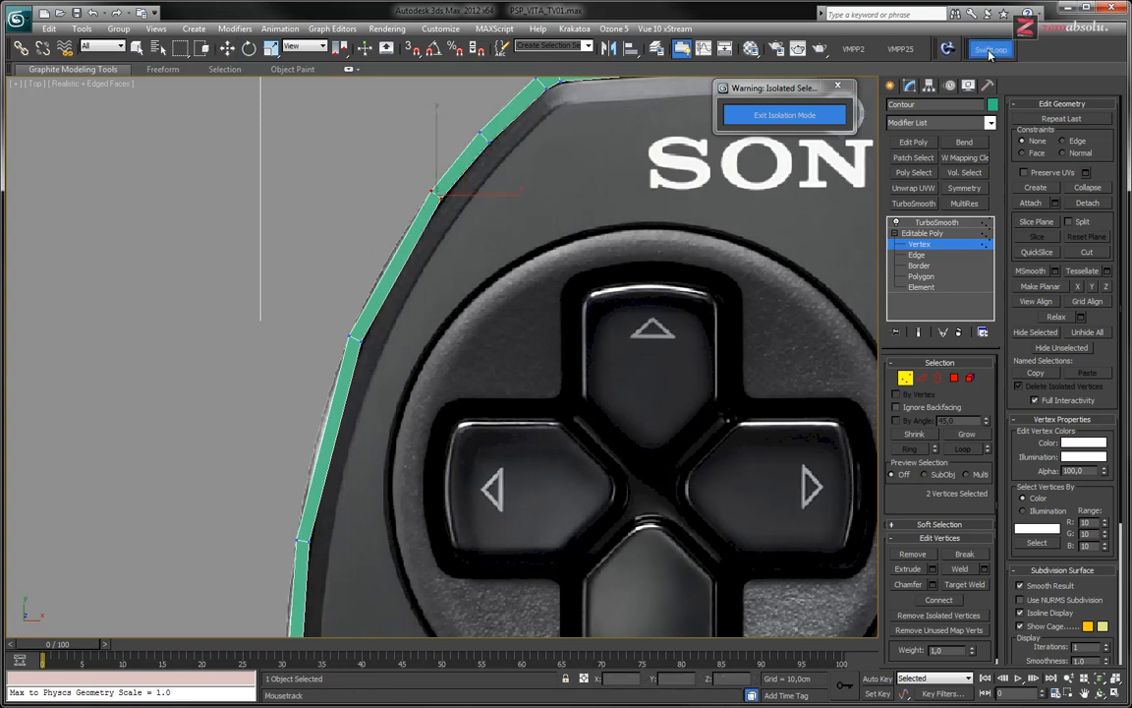
pyautogui.click(399, 261)
pyautogui.press('w')
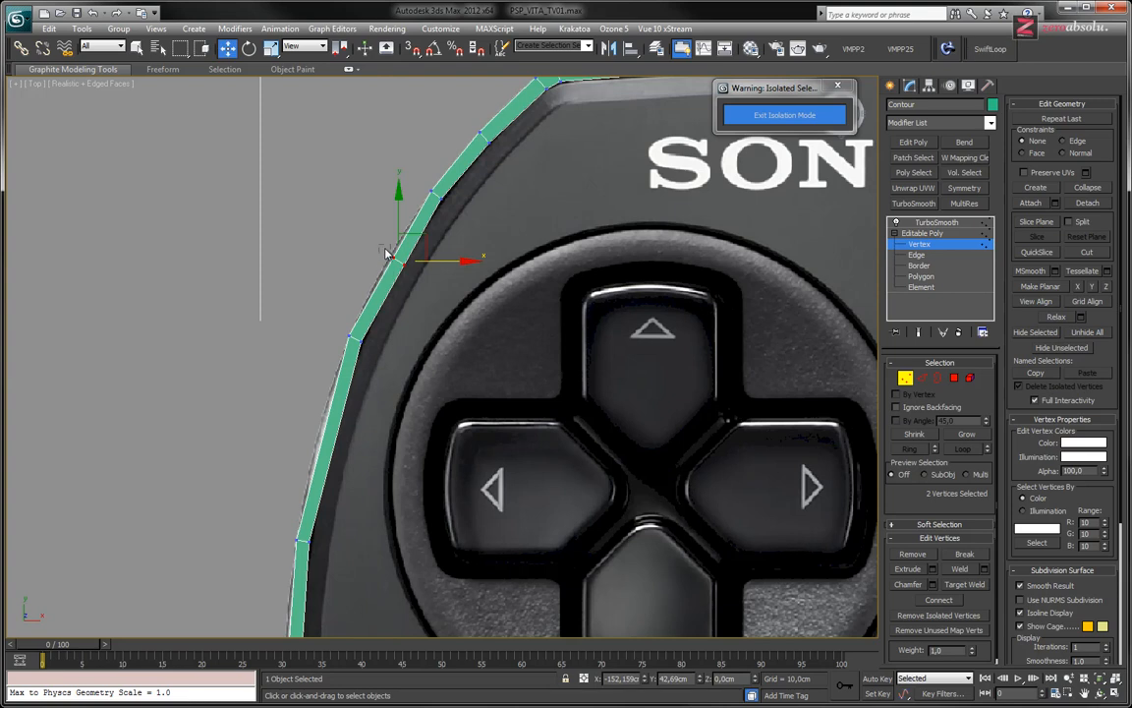
pyautogui.moveTo(401, 266); pyautogui.dragTo(416, 234)
# - Insert two SwiftLoop edge loops along the left side beside the D-pad and shift both vertex pairs outward to the rim
pyautogui.moveTo(399, 348); pyautogui.dragTo(420, 190, button='middle')
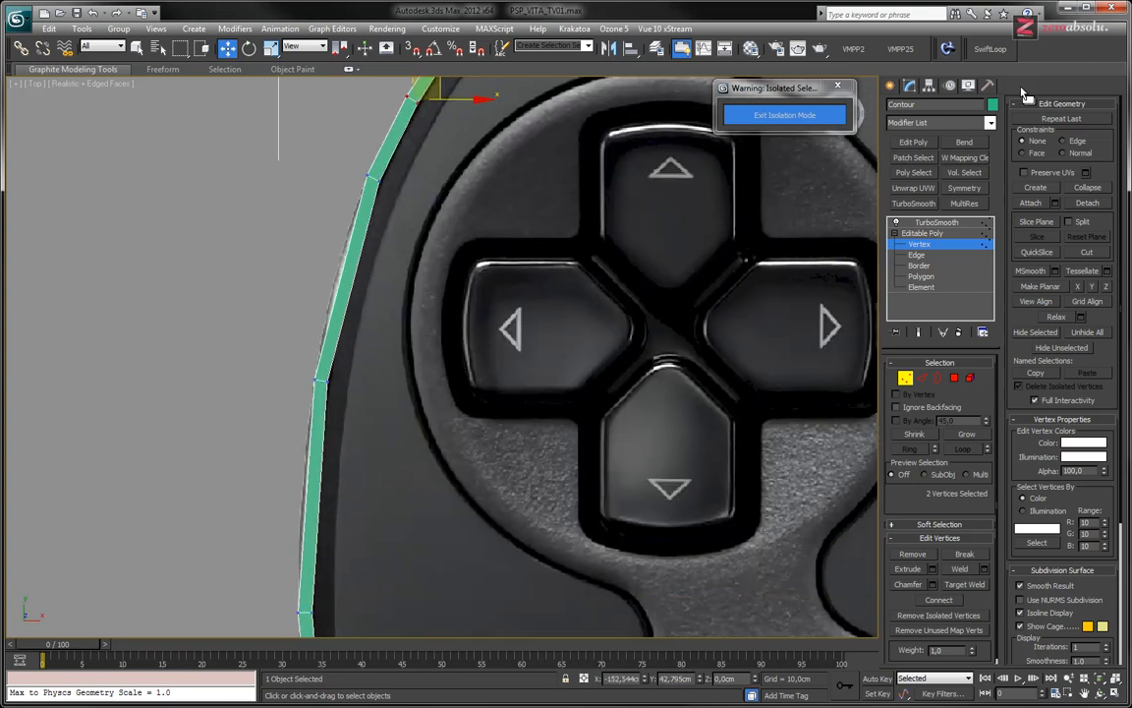
pyautogui.click(991, 48)
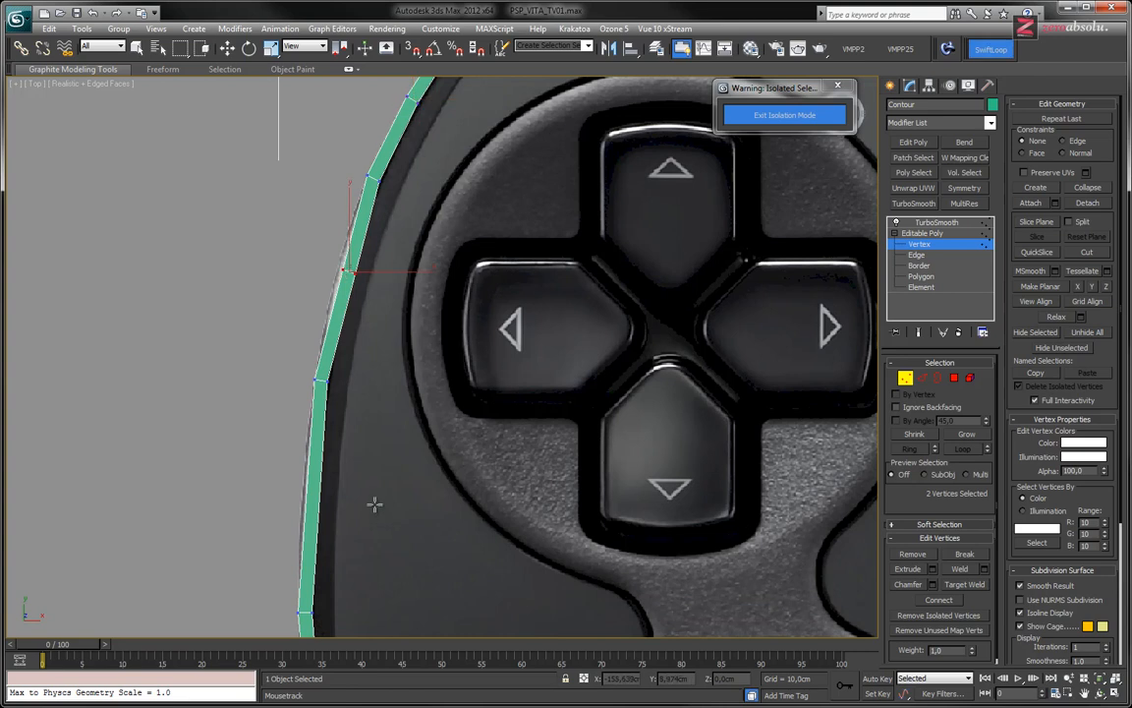
pyautogui.click(317, 498)
pyautogui.press('w')
pyautogui.moveTo(327, 261)
pyautogui.mouseDown()
pyautogui.moveTo(372, 288)
pyautogui.moveTo(360, 278)
pyautogui.moveTo(372, 249)
pyautogui.mouseUp()
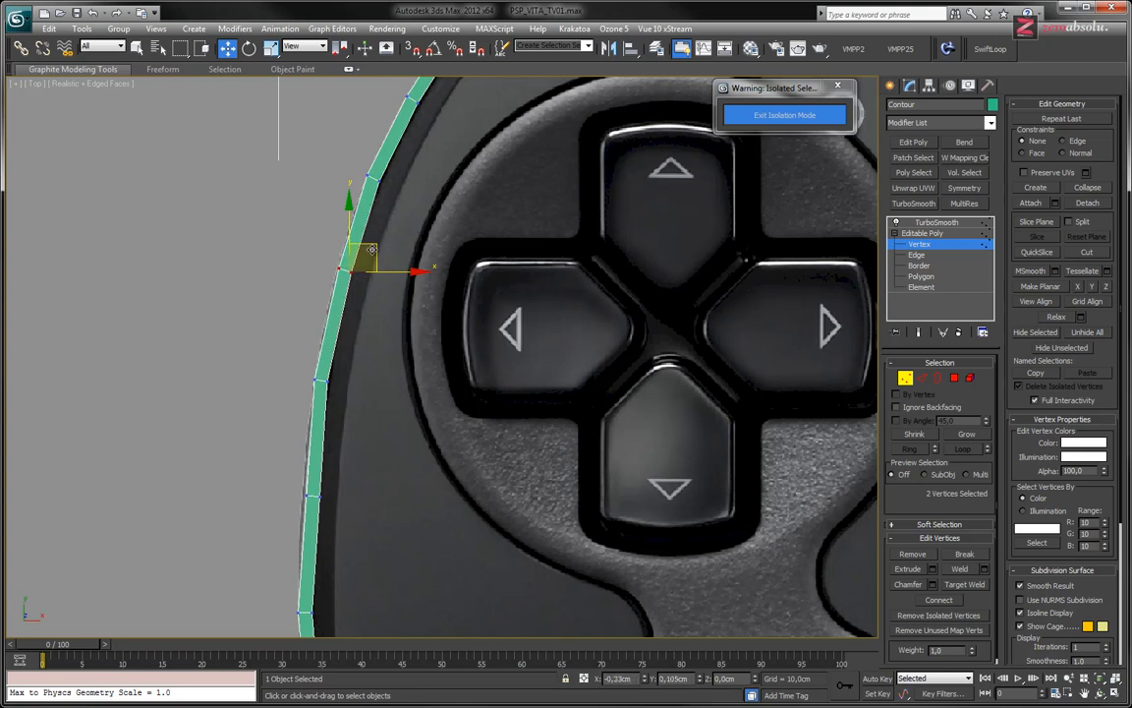
pyautogui.moveTo(350, 401); pyautogui.dragTo(362, 292, button='middle')
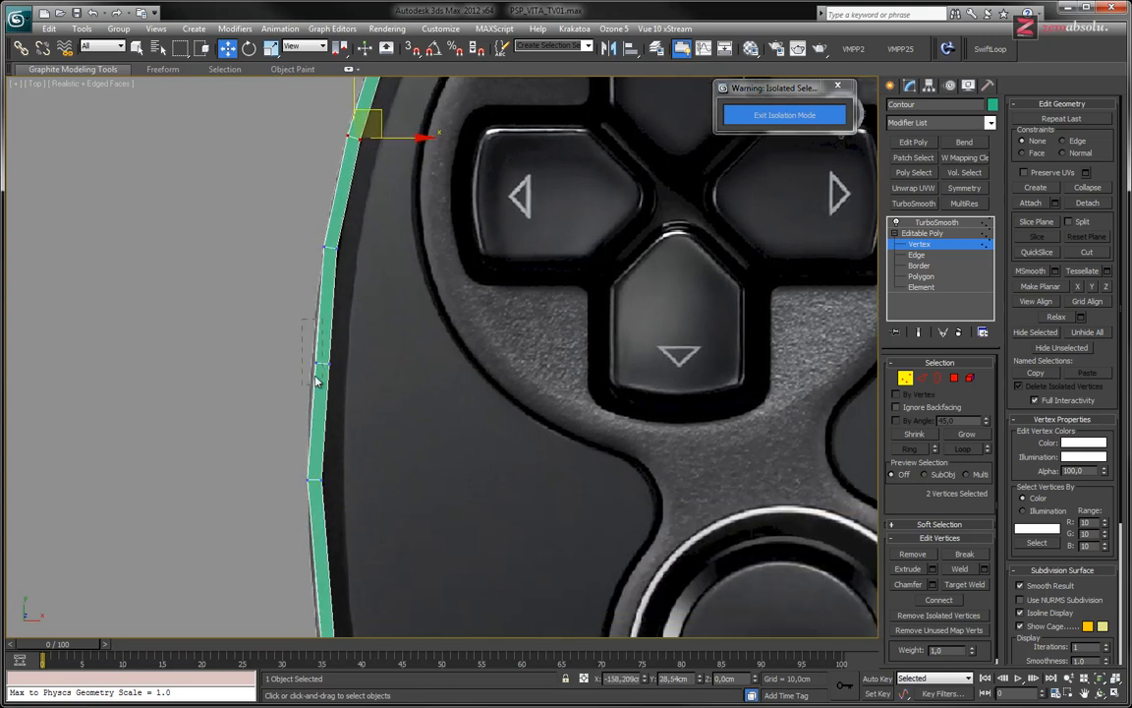
pyautogui.moveTo(316, 381); pyautogui.dragTo(318, 383)
pyautogui.moveTo(349, 341); pyautogui.dragTo(345, 338)
# - Show the smoothed result and examine the left side from the upper curve down past the speaker holes
pyautogui.scroll(-5, 482, 403)
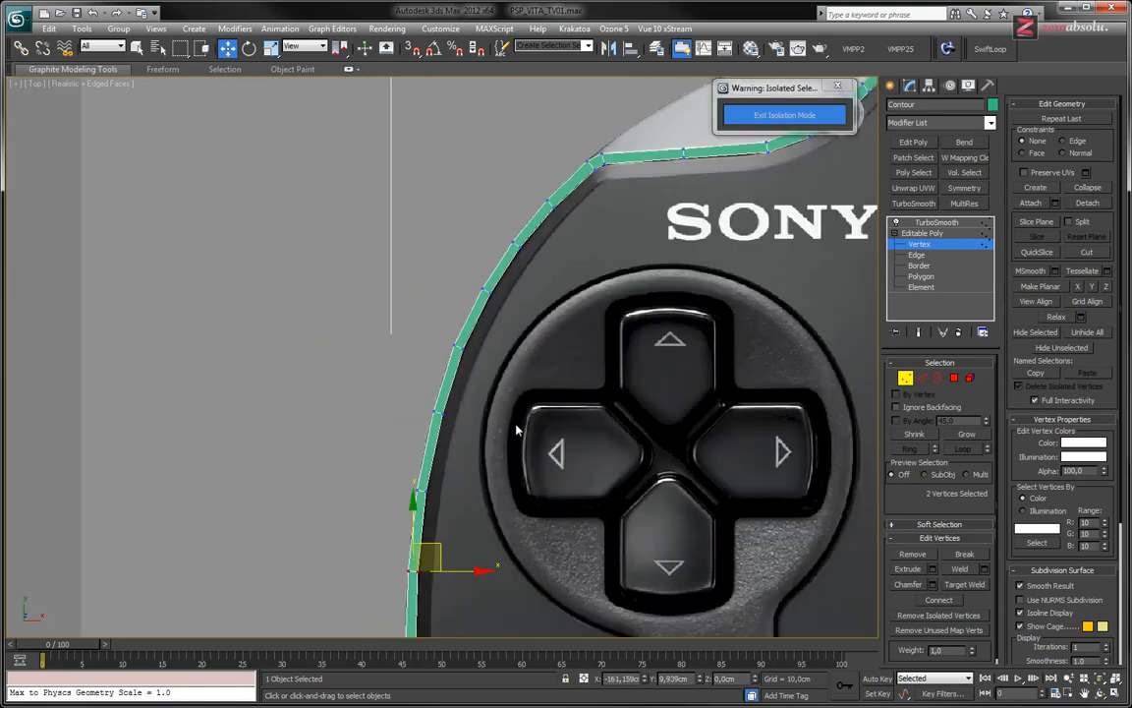
pyautogui.click(924, 335)
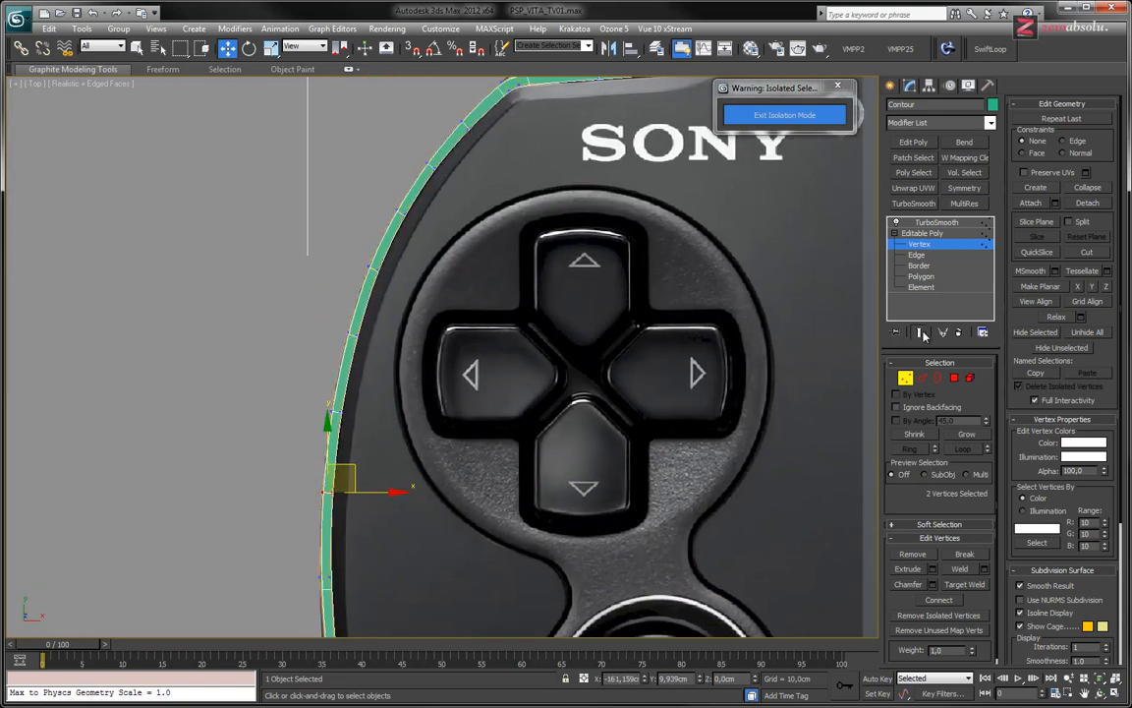
pyautogui.moveTo(319, 440); pyautogui.dragTo(316, 341, button='middle')
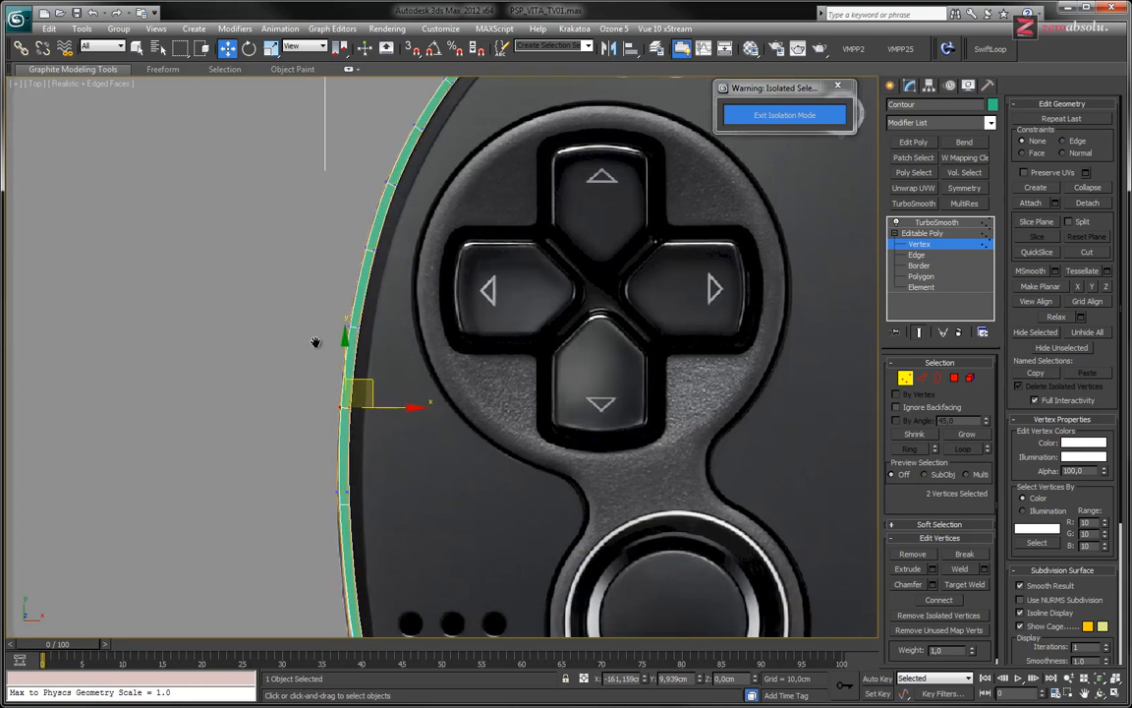
pyautogui.scroll(4, 337, 339)
pyautogui.moveTo(449, 551); pyautogui.dragTo(389, 336, button='middle')
pyautogui.moveTo(412, 487); pyautogui.dragTo(452, 296, button='middle')
pyautogui.scroll(-4, 452, 296)
pyautogui.moveTo(475, 396); pyautogui.dragTo(397, 316, button='middle')
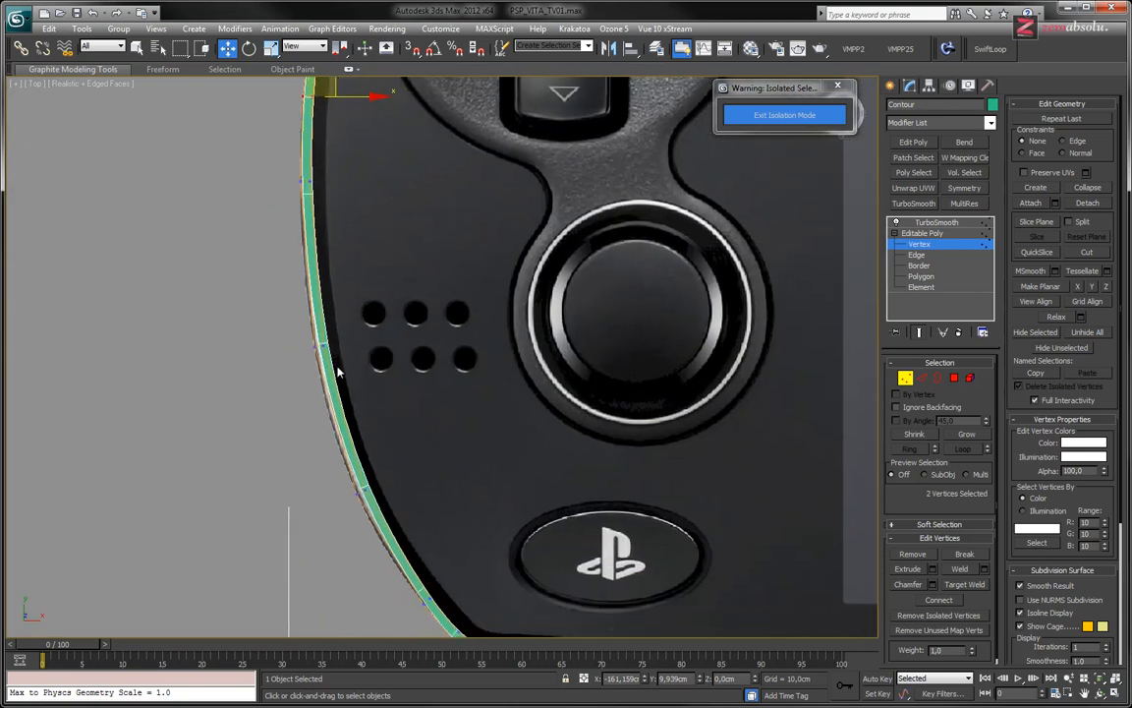
# - Turn off the smoothed preview and insert three SwiftLoop edge loops along the lower-left side, from the speaker holes towards the bottom corner
pyautogui.click(920, 333)
pyautogui.moveTo(329, 193); pyautogui.dragTo(359, 287, button='middle')
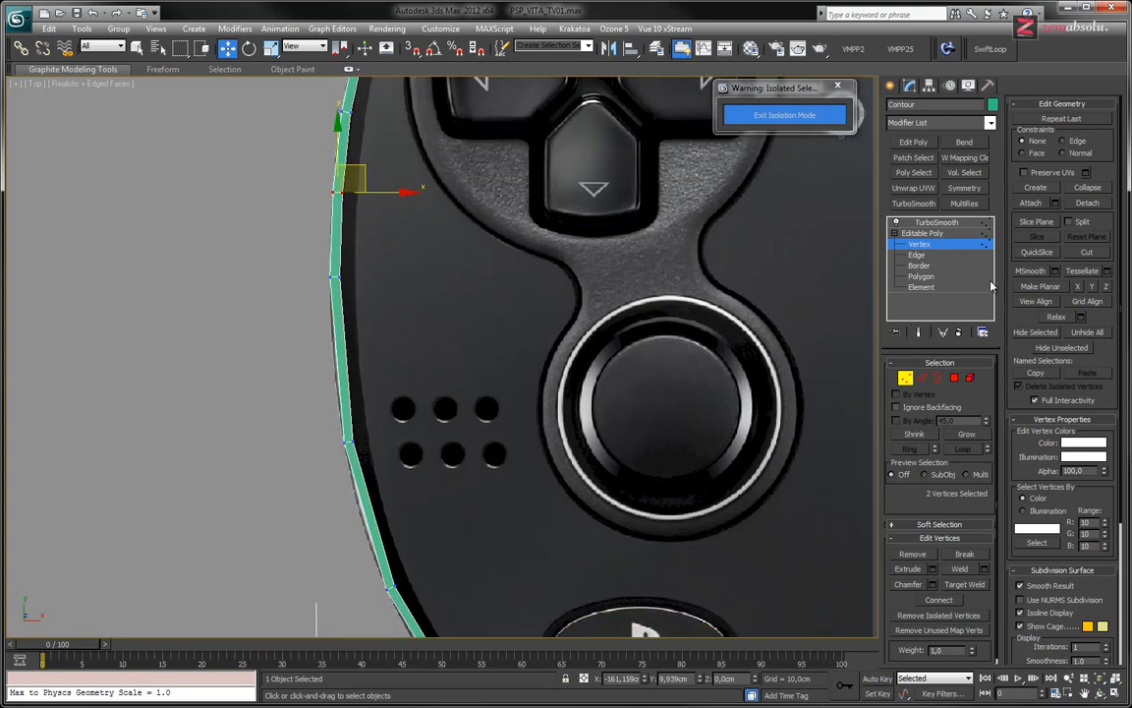
pyautogui.click(990, 49)
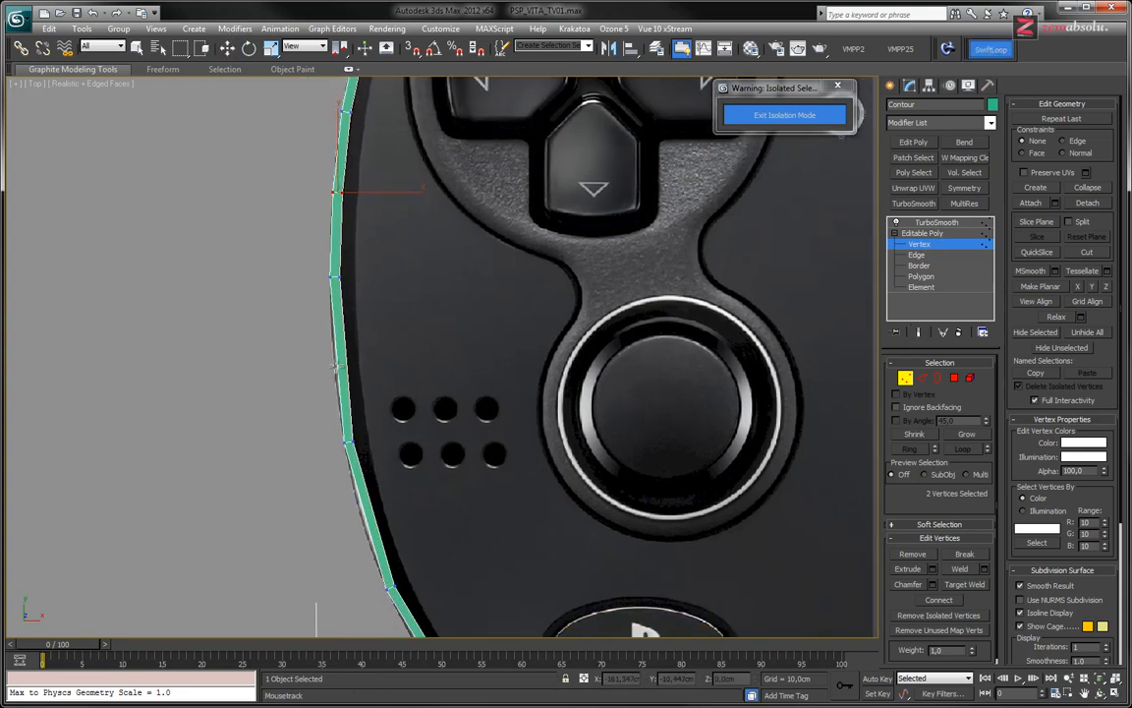
pyautogui.moveTo(410, 402); pyautogui.dragTo(371, 236, button='middle')
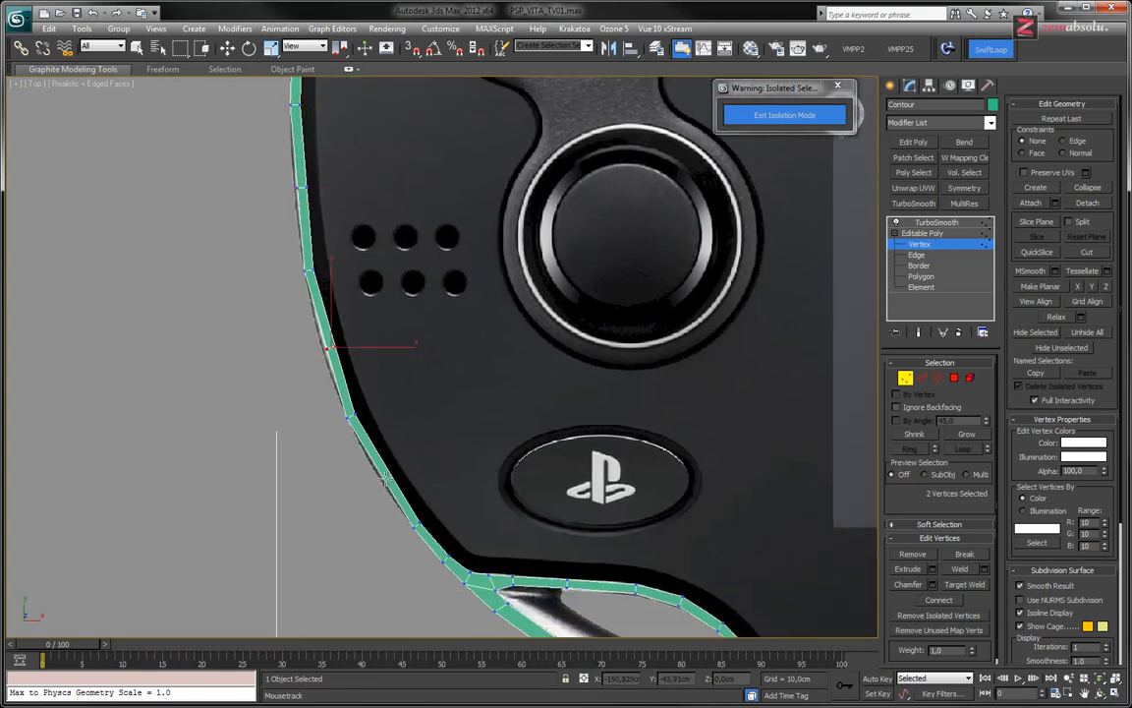
pyautogui.click(381, 475)
pyautogui.rightClick(349, 180)
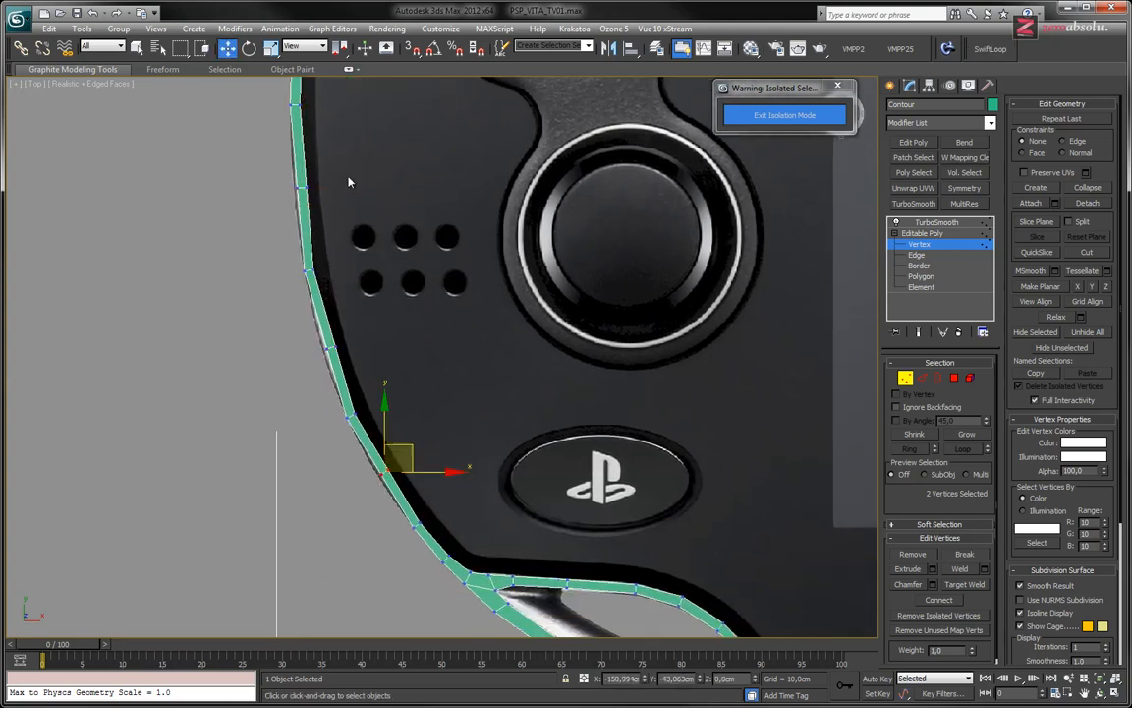
# - Move the new vertex pair beside the speaker holes slightly outward onto the reference rim
pyautogui.moveTo(350, 180); pyautogui.dragTo(380, 300, button='middle')
pyautogui.scroll(3, 365, 310)
pyautogui.scroll(2, 363, 315)
pyautogui.moveTo(325, 264); pyautogui.dragTo(253, 309)
pyautogui.moveTo(423, 296); pyautogui.dragTo(468, 350, button='middle')
pyautogui.moveTo(349, 322); pyautogui.dragTo(343, 321)
# - Move the two new vertex pairs below the speaker holes outward to follow the reference rim
pyautogui.moveTo(427, 335); pyautogui.dragTo(421, 151, button='middle')
pyautogui.moveTo(427, 326); pyautogui.dragTo(358, 344)
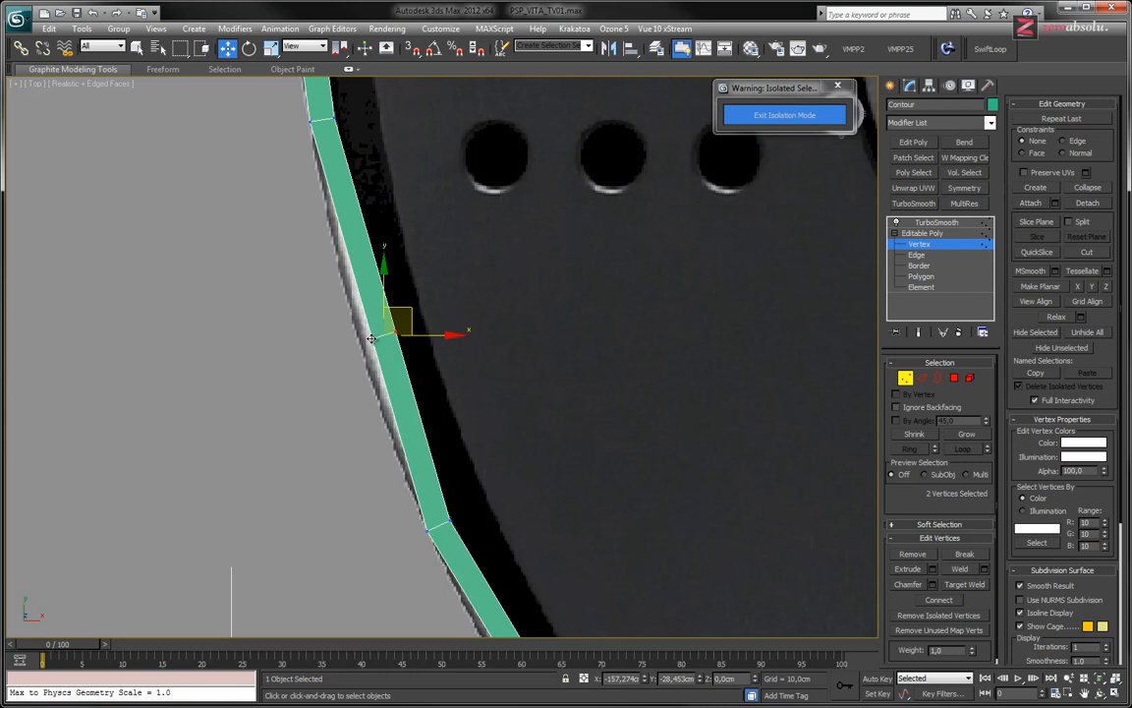
pyautogui.moveTo(372, 338); pyautogui.dragTo(357, 344)
pyautogui.moveTo(529, 476); pyautogui.dragTo(467, 193, button='middle')
pyautogui.moveTo(344, 422); pyautogui.dragTo(344, 422)
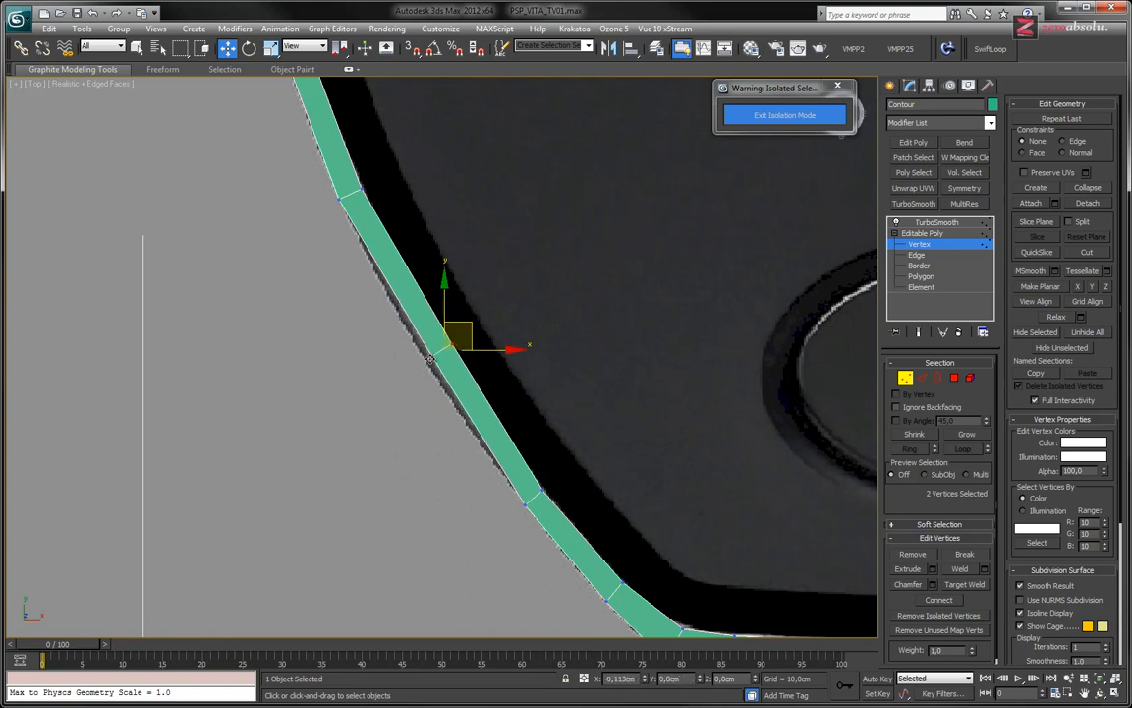
# - Show the smoothed contour and examine the left side from the lower opening up to the top-left corner
pyautogui.scroll(-8, 424, 364)
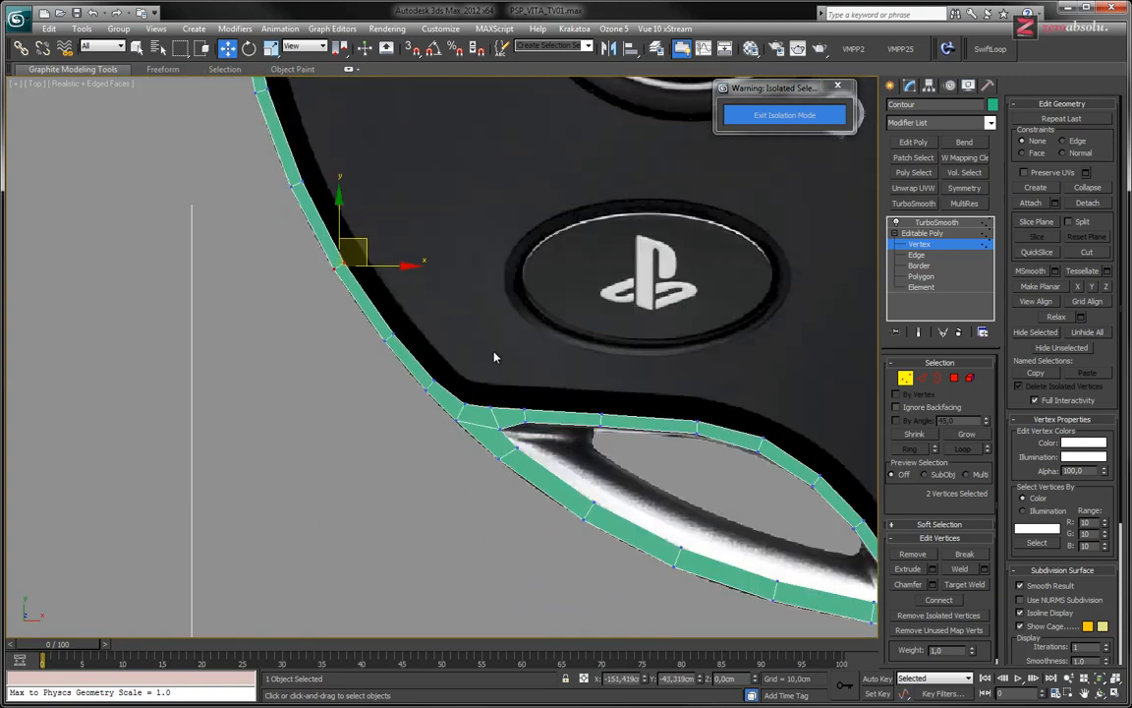
pyautogui.scroll(-6, 495, 367)
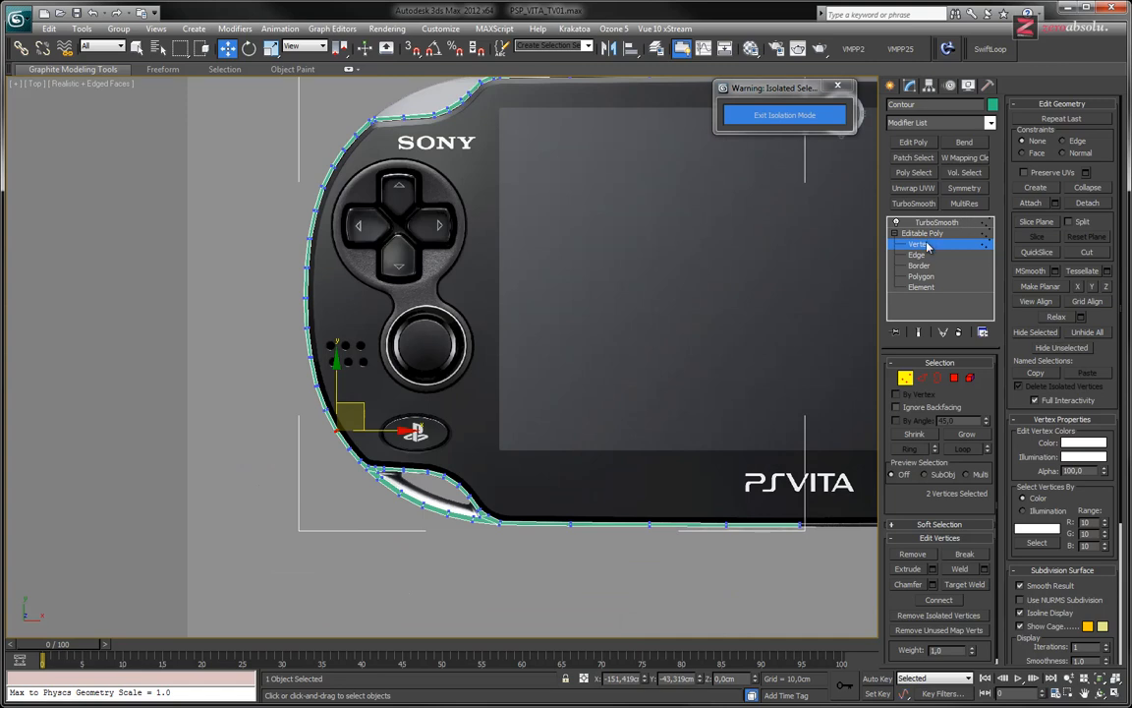
pyautogui.click(922, 233)
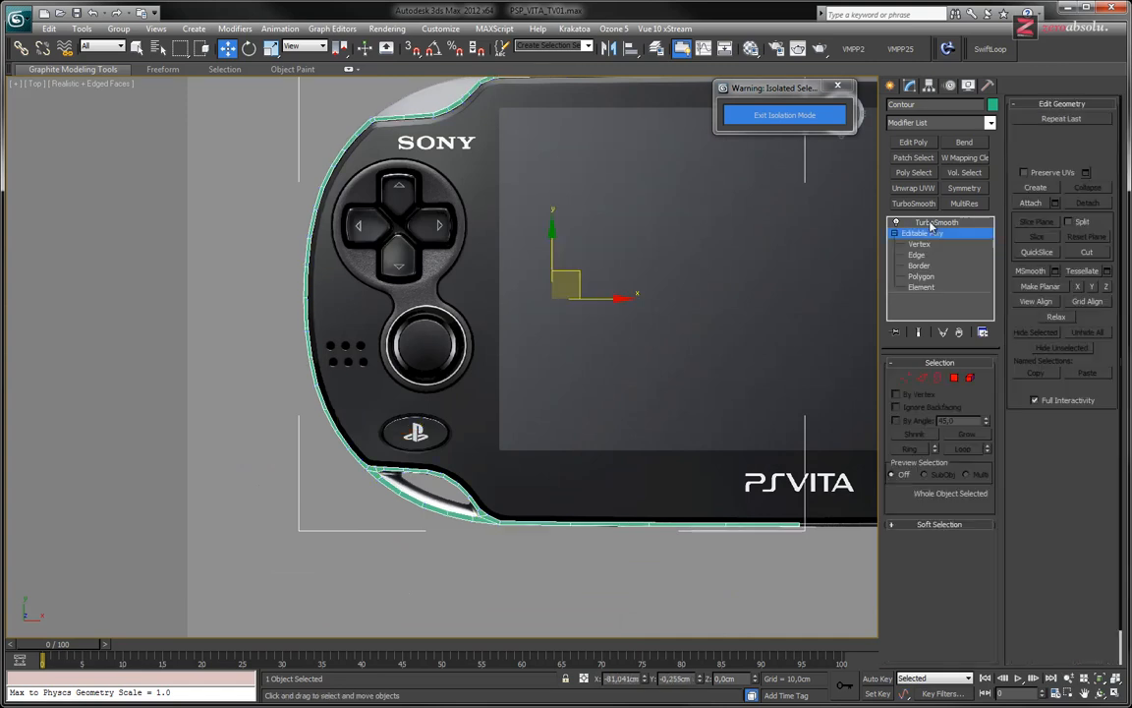
pyautogui.click(935, 222)
pyautogui.click(272, 356)
pyautogui.moveTo(375, 401); pyautogui.dragTo(434, 404, button='middle')
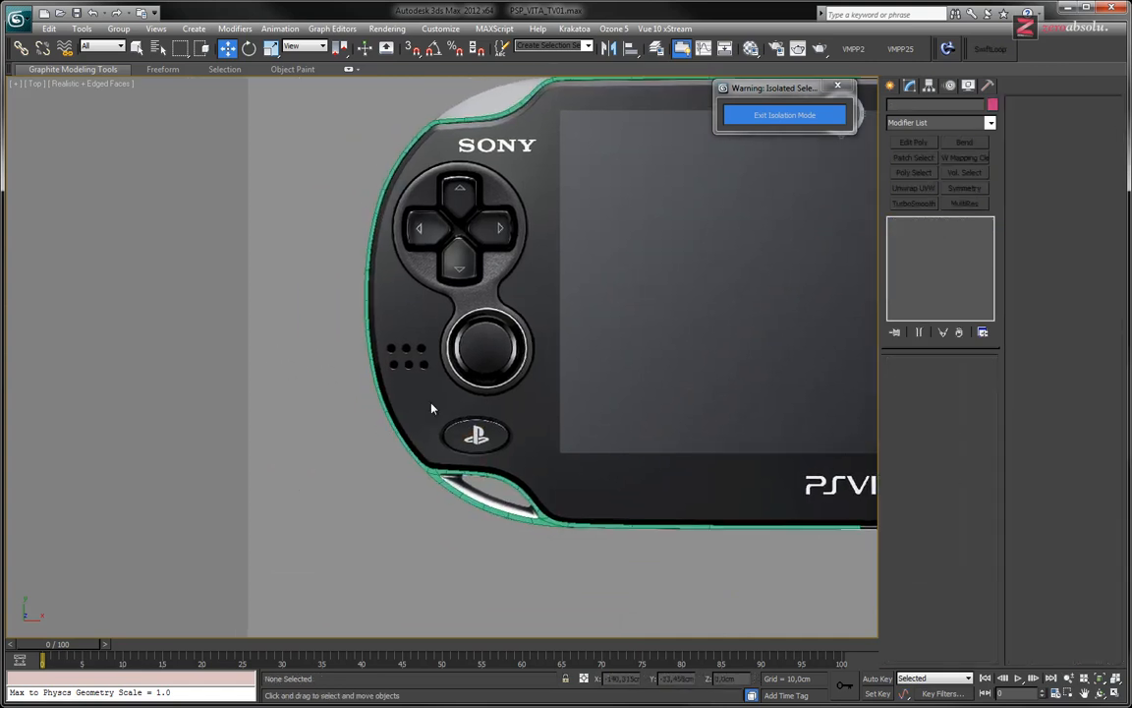
pyautogui.scroll(6, 428, 413)
pyautogui.moveTo(347, 185); pyautogui.dragTo(442, 457, button='middle')
pyautogui.moveTo(447, 130); pyautogui.dragTo(439, 467, button='middle')
pyautogui.moveTo(543, 142); pyautogui.dragTo(503, 383, button='middle')
pyautogui.moveTo(593, 174); pyautogui.dragTo(449, 296, button='middle')
pyautogui.scroll(3, 417, 269)
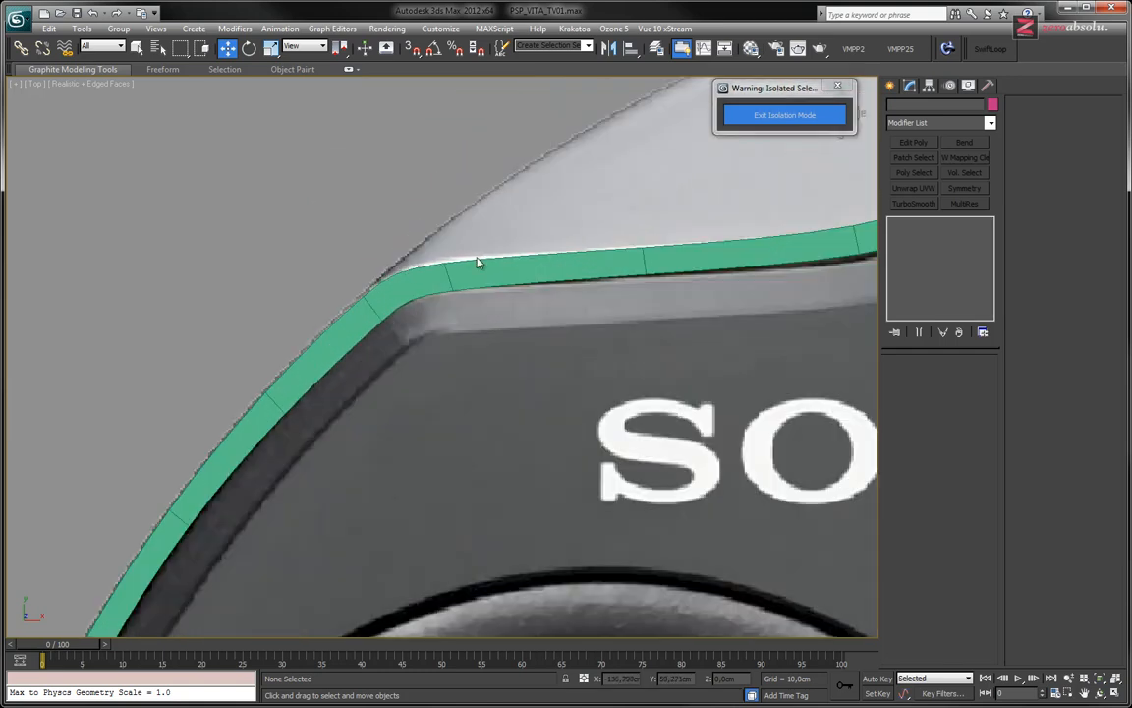
# - Raise the outer vertex at the top-left corner slightly and show the smoothed result over the cage
pyautogui.click(539, 265)
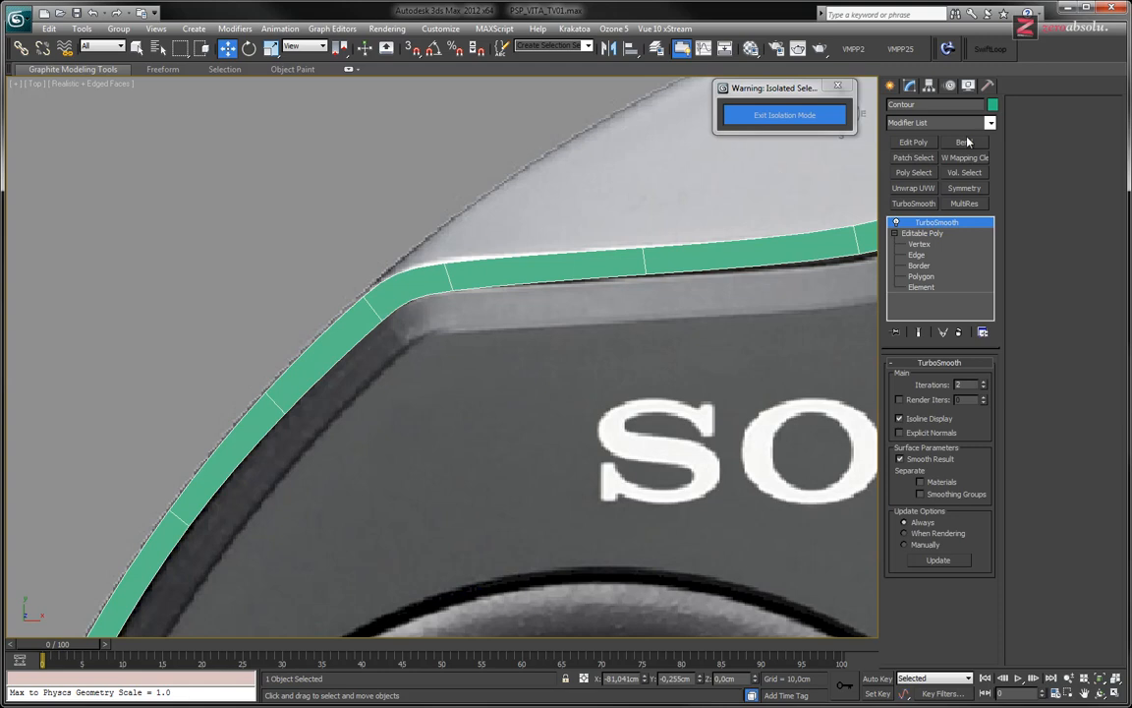
pyautogui.click(919, 243)
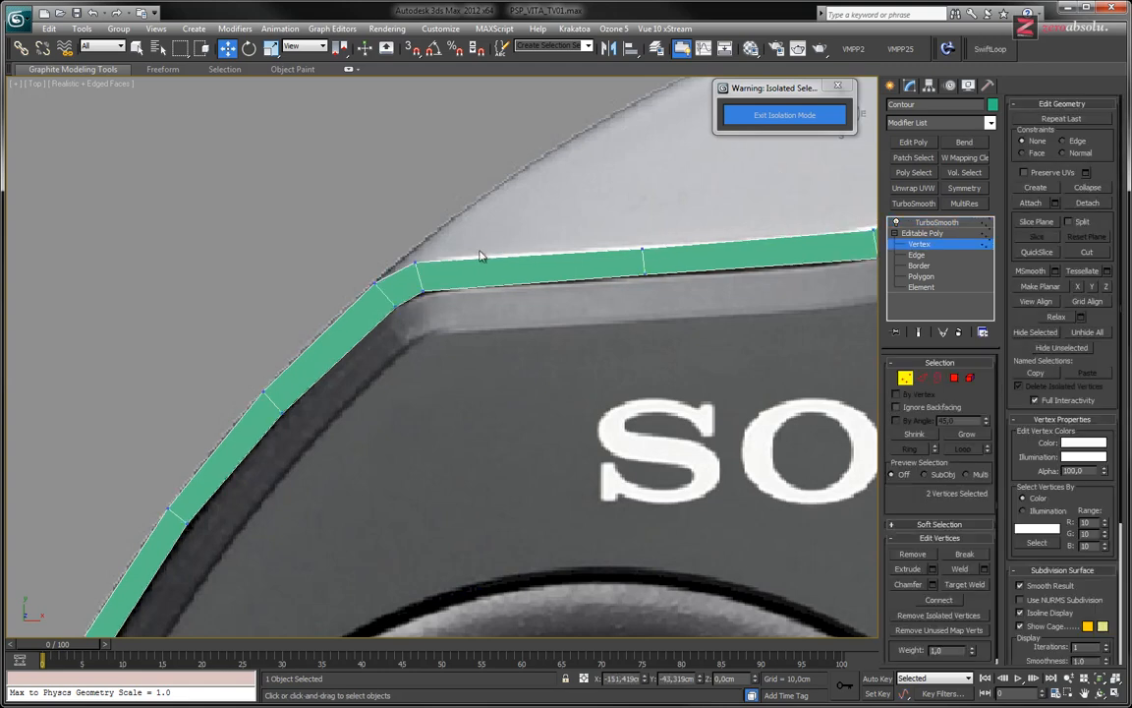
pyautogui.click(414, 263)
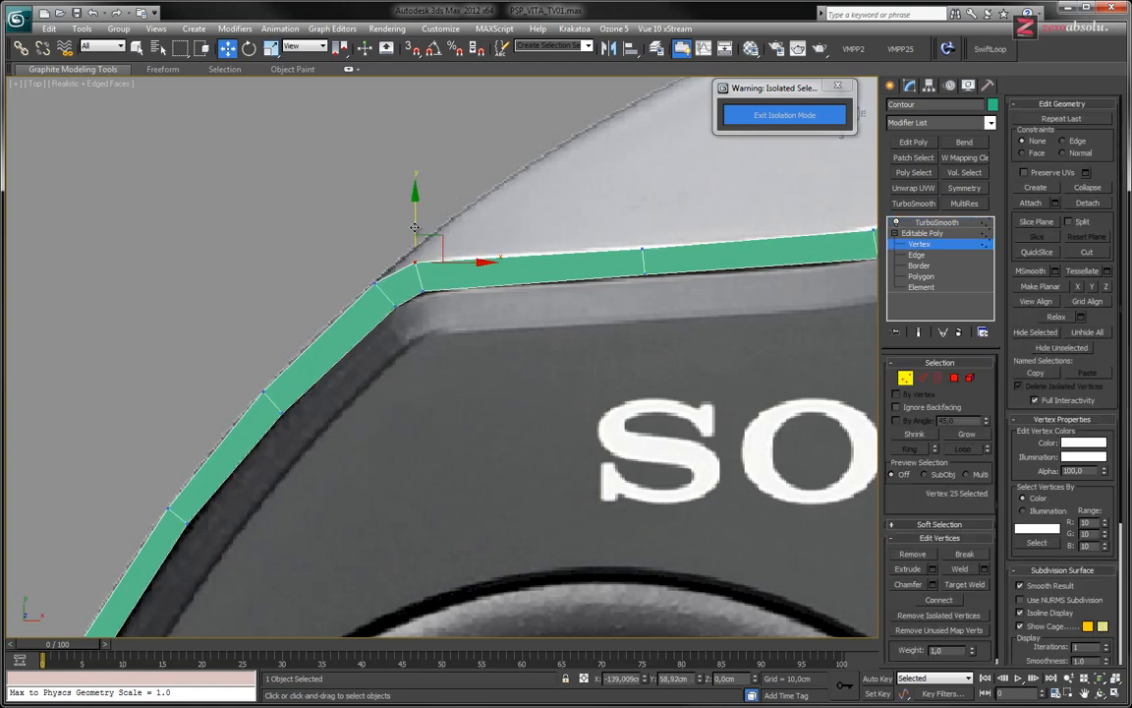
pyautogui.moveTo(414, 227); pyautogui.dragTo(415, 225)
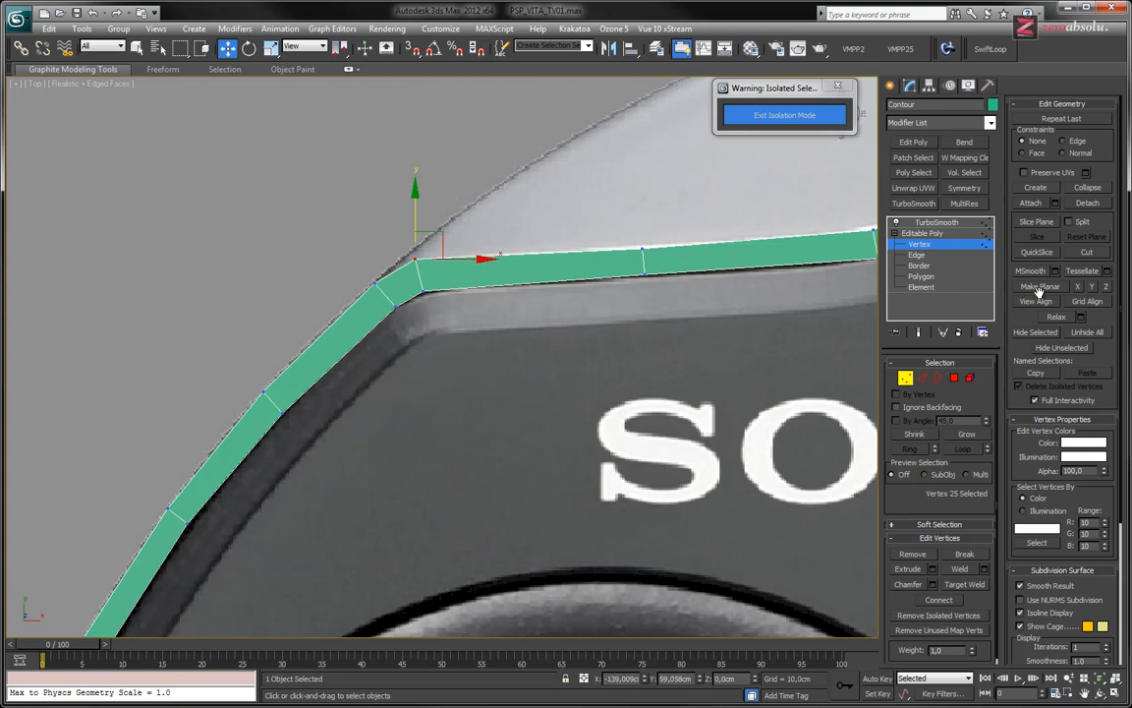
pyautogui.click(918, 332)
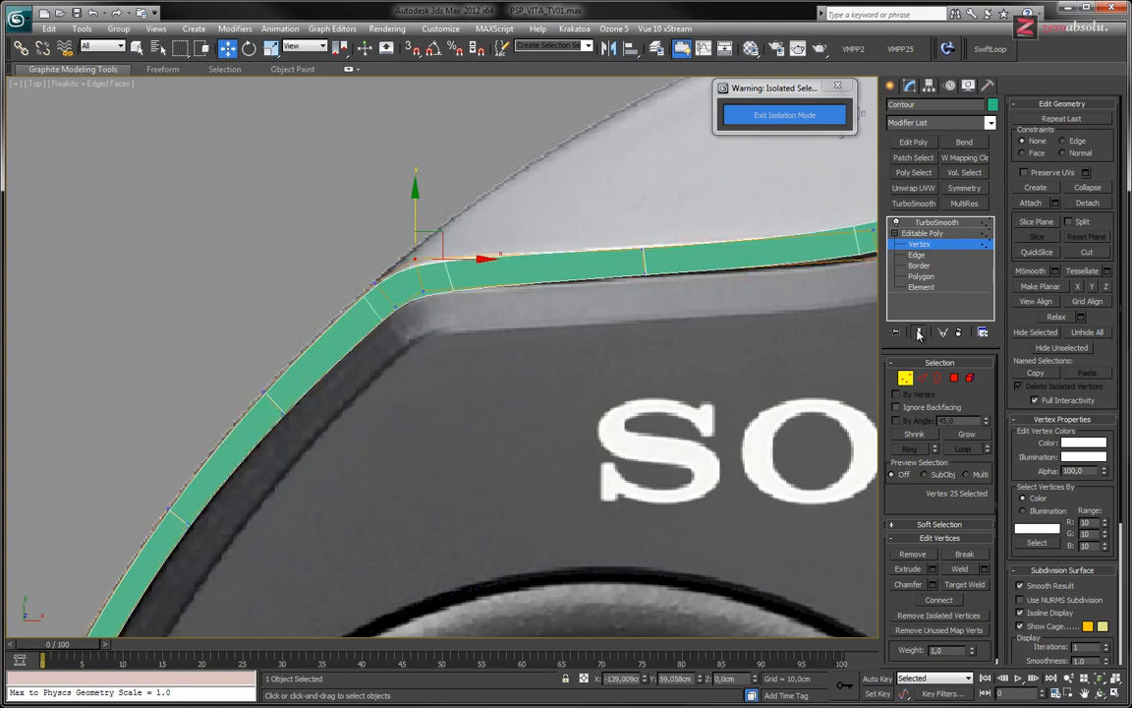
# - Nudge the inner and outer vertices at the top-left corner to follow the reference edge in the smoothed view
pyautogui.click(423, 290)
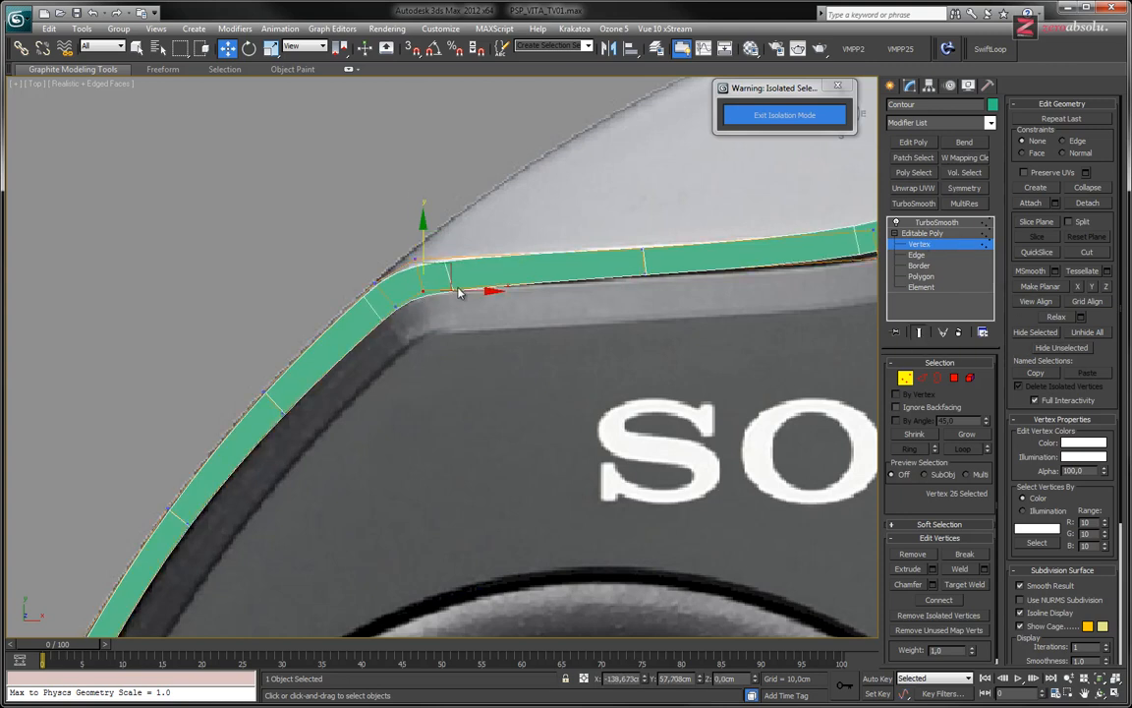
pyautogui.moveTo(462, 293); pyautogui.dragTo(466, 293)
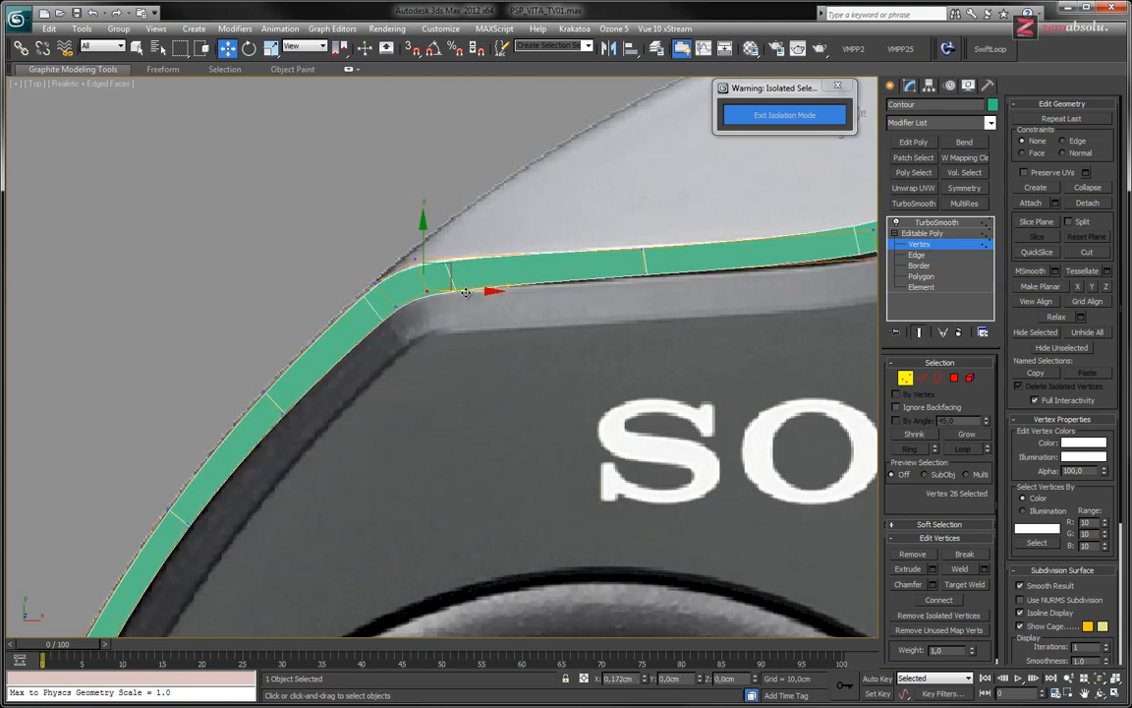
pyautogui.moveTo(423, 245); pyautogui.dragTo(424, 243)
pyautogui.click(414, 258)
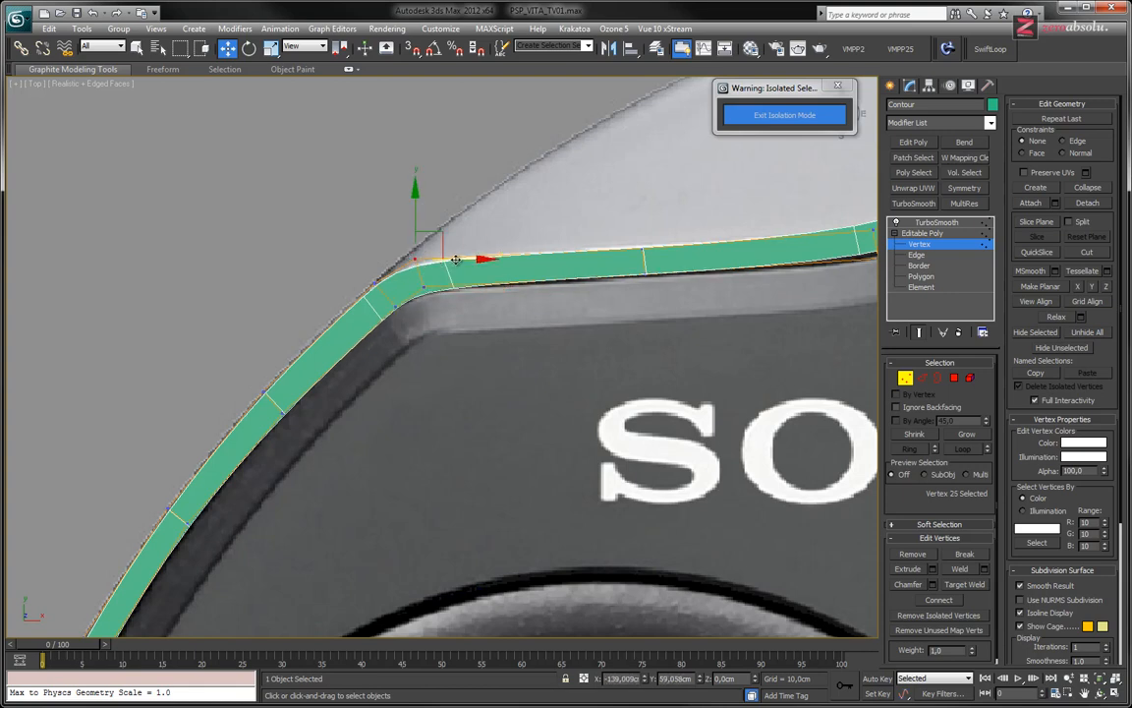
pyautogui.moveTo(420, 217); pyautogui.dragTo(420, 215)
pyautogui.click(642, 247)
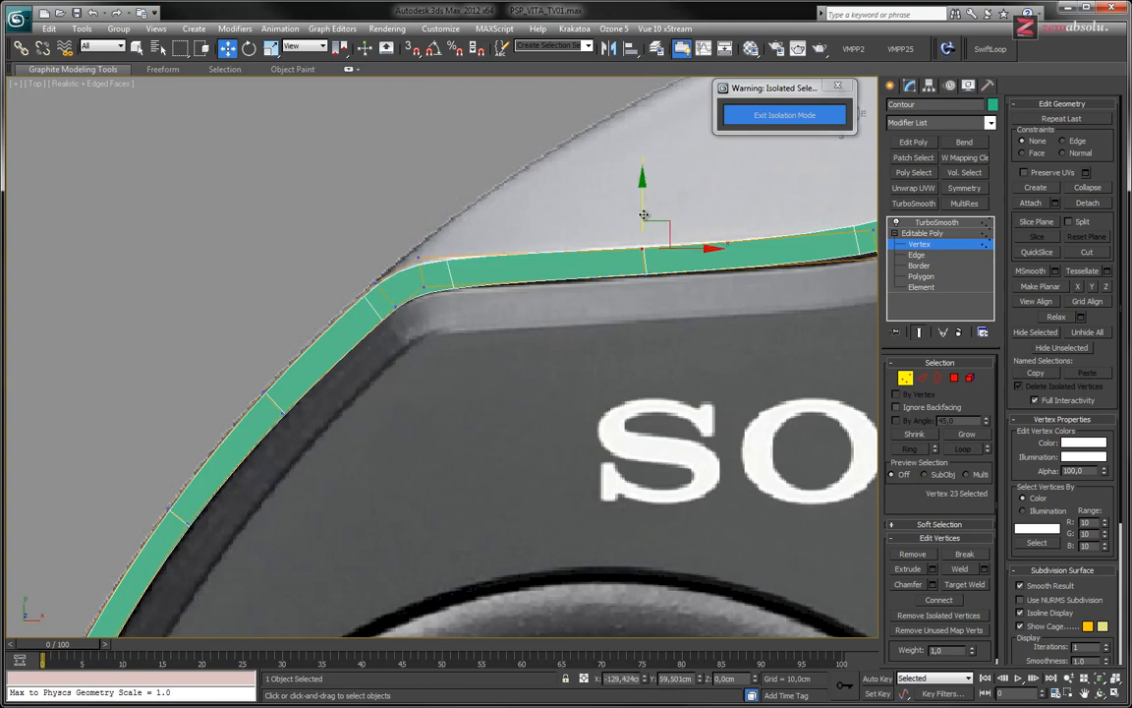
# - Shift the three vertex pairs on the upper bend of the top-left S-curve to fit the reference edge
pyautogui.moveTo(642, 210); pyautogui.dragTo(483, 380, button='middle')
pyautogui.moveTo(681, 292); pyautogui.dragTo(494, 418, button='middle')
pyautogui.moveTo(597, 328); pyautogui.dragTo(491, 422, button='middle')
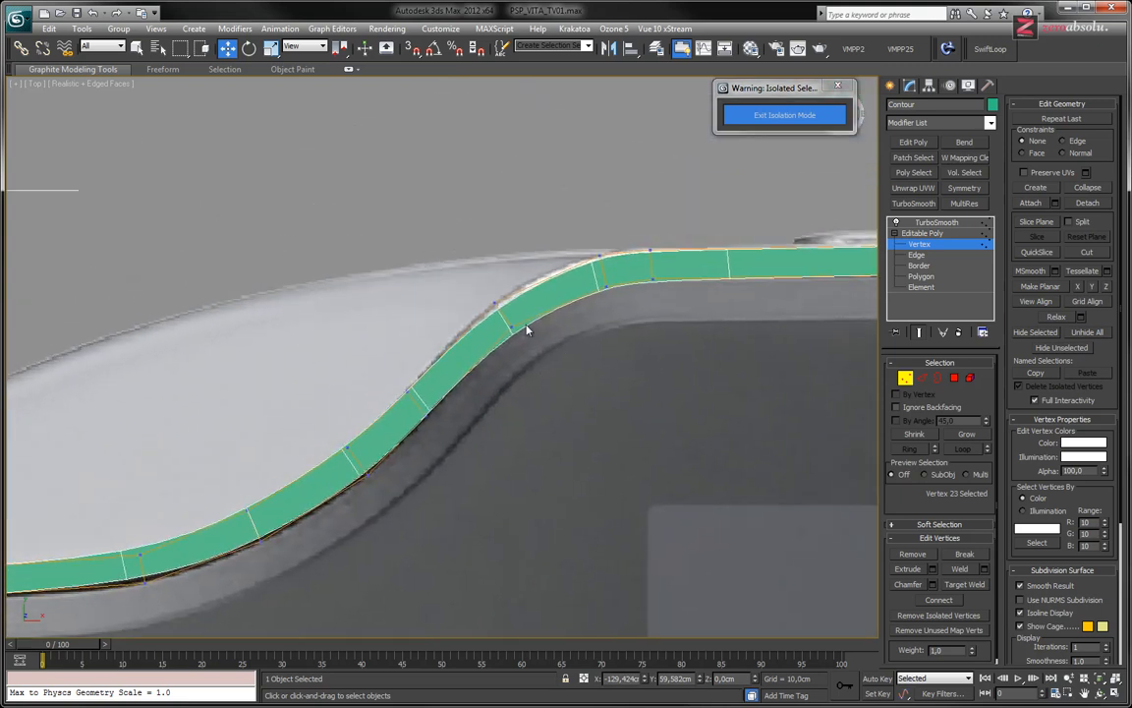
pyautogui.moveTo(483, 288); pyautogui.dragTo(523, 339)
pyautogui.moveTo(523, 289); pyautogui.dragTo(518, 284)
pyautogui.moveTo(576, 245); pyautogui.dragTo(620, 297)
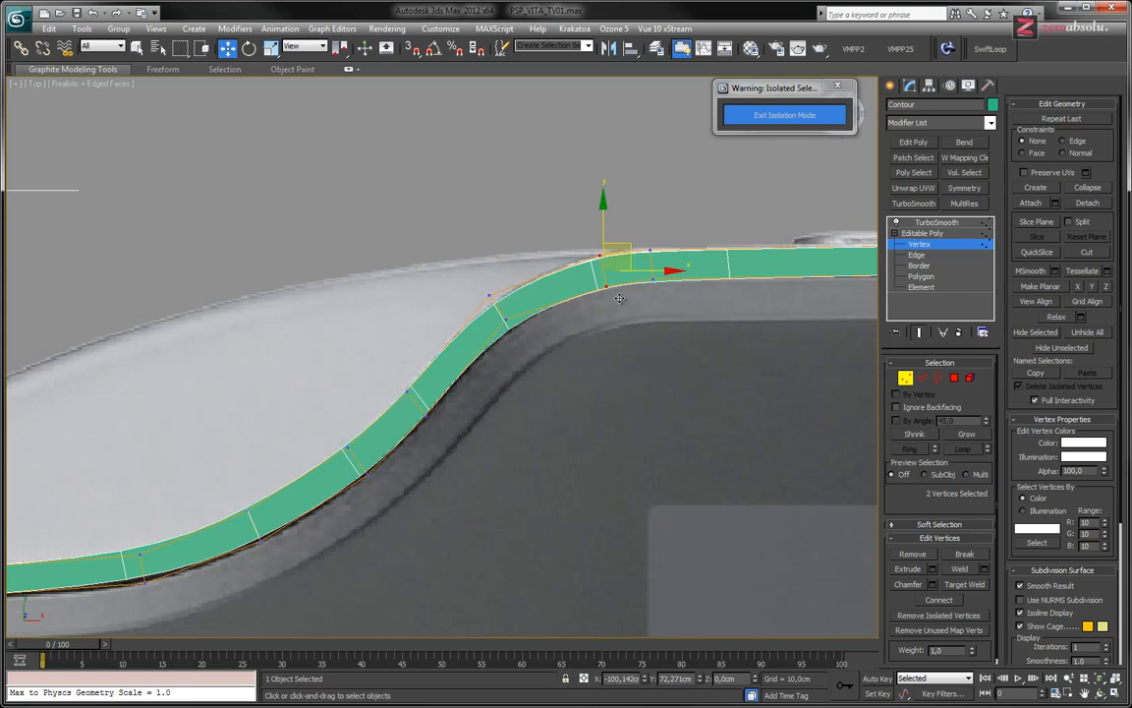
pyautogui.moveTo(628, 245); pyautogui.dragTo(625, 327)
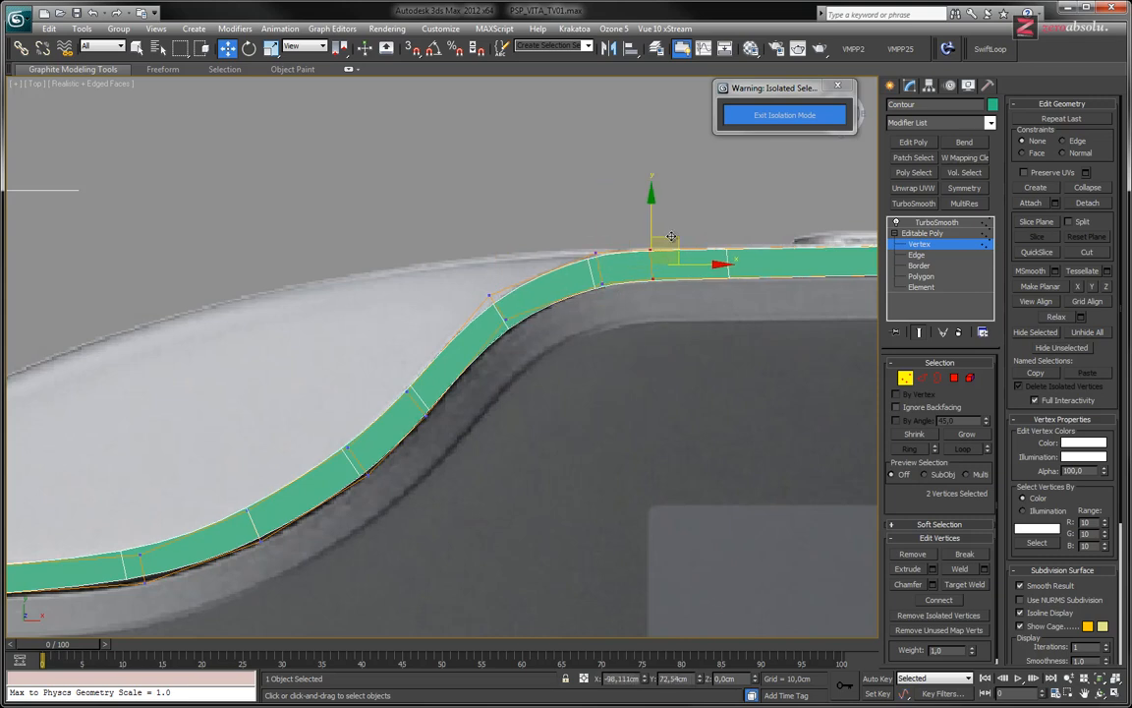
# - Move the outer vertex on the arched strip above the lower-left opening slightly outward to match the reference edge
pyautogui.moveTo(745, 281); pyautogui.dragTo(413, 290, button='middle')
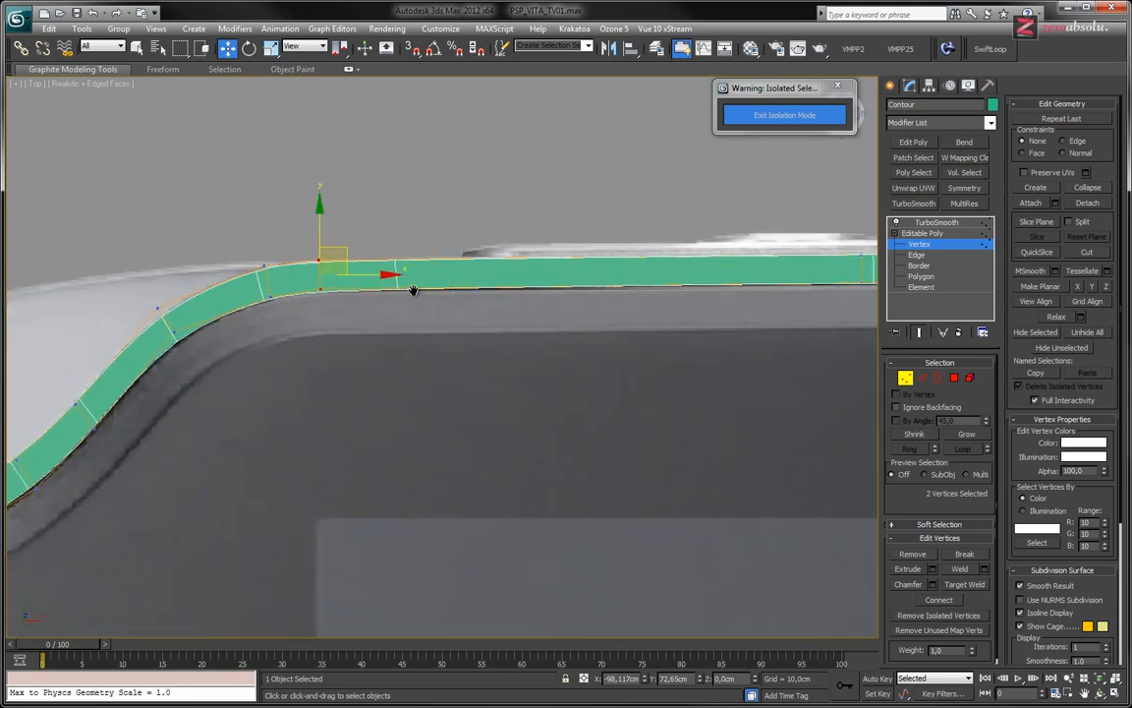
pyautogui.moveTo(710, 323); pyautogui.dragTo(469, 357, button='middle')
pyautogui.scroll(-4, 545, 355)
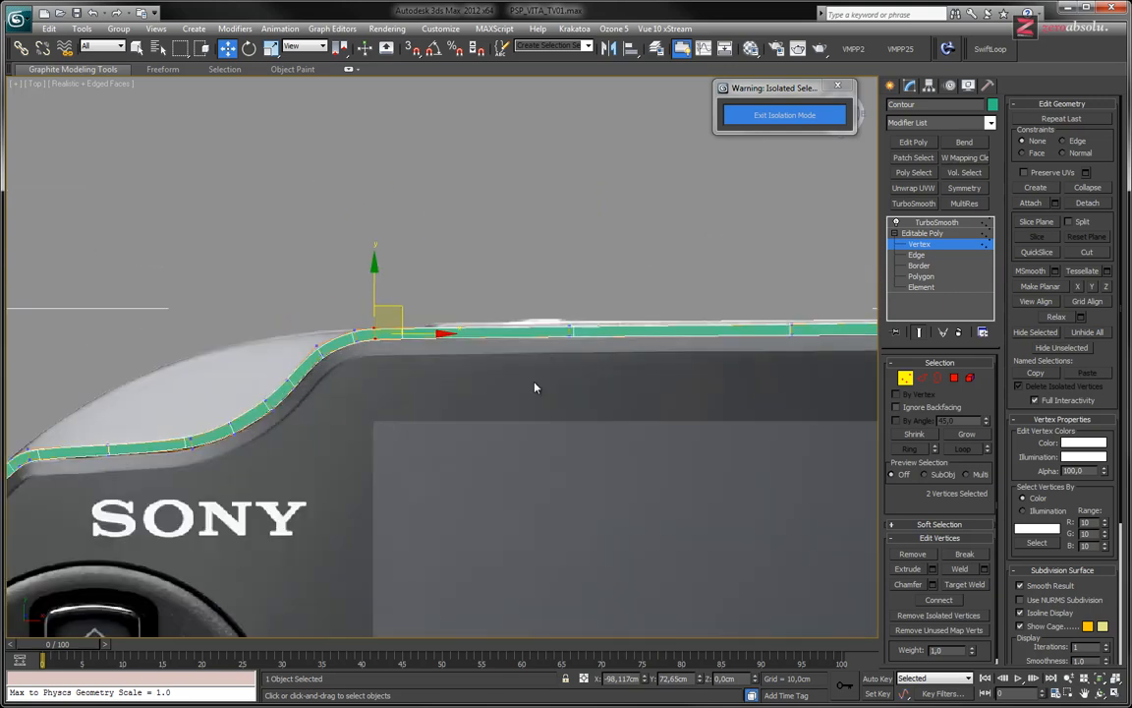
pyautogui.moveTo(534, 386); pyautogui.dragTo(545, 246, button='middle')
pyautogui.moveTo(469, 532)
pyautogui.mouseDown(button='middle')
pyautogui.moveTo(482, 404)
pyautogui.moveTo(530, 226)
pyautogui.mouseUp(button='middle')
pyautogui.moveTo(422, 601)
pyautogui.mouseDown(button='middle')
pyautogui.moveTo(528, 359)
pyautogui.moveTo(561, 251)
pyautogui.mouseUp(button='middle')
pyautogui.moveTo(414, 529)
pyautogui.mouseDown(button='middle')
pyautogui.moveTo(460, 378)
pyautogui.moveTo(462, 268)
pyautogui.mouseUp(button='middle')
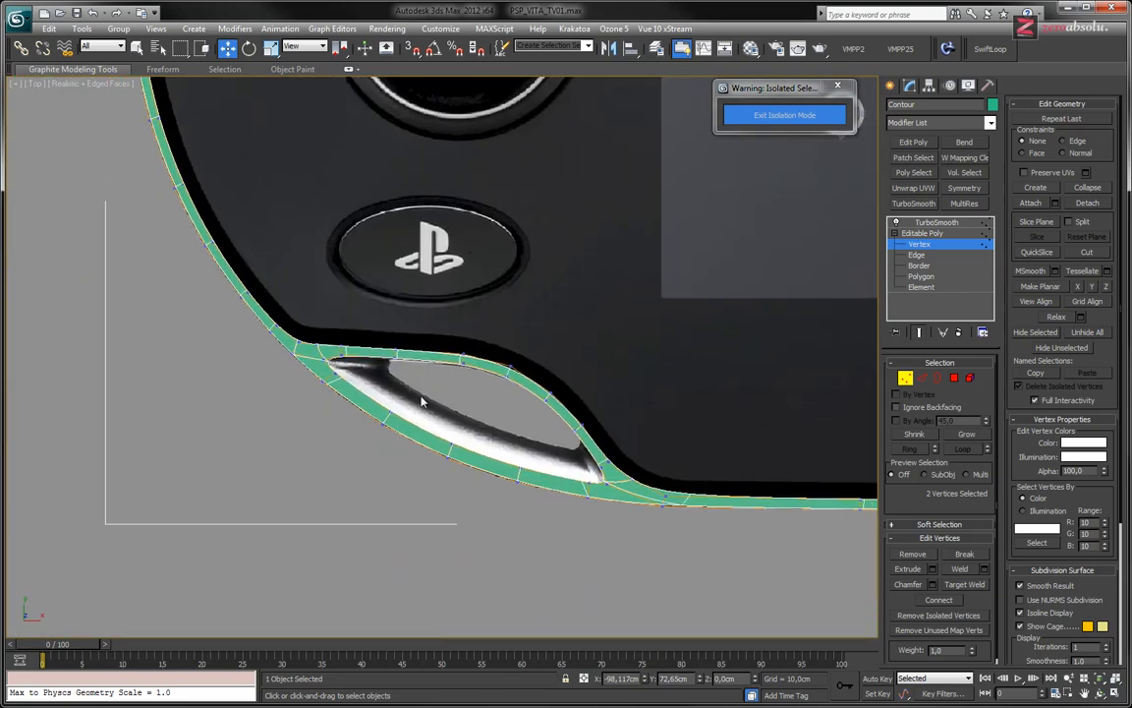
pyautogui.scroll(3, 431, 383)
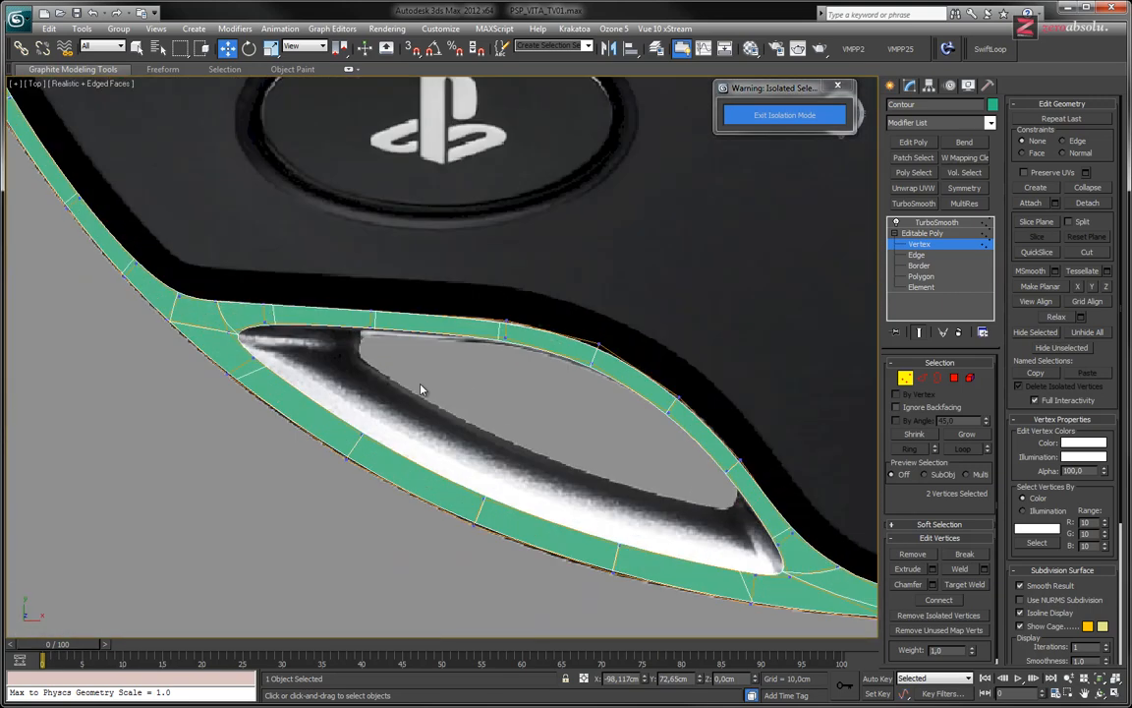
pyautogui.click(596, 343)
pyautogui.moveTo(617, 325)
pyautogui.mouseDown()
pyautogui.moveTo(617, 336)
pyautogui.moveTo(625, 322)
pyautogui.mouseUp()
pyautogui.click(603, 335)
pyautogui.moveTo(670, 513); pyautogui.dragTo(631, 412, button='middle')
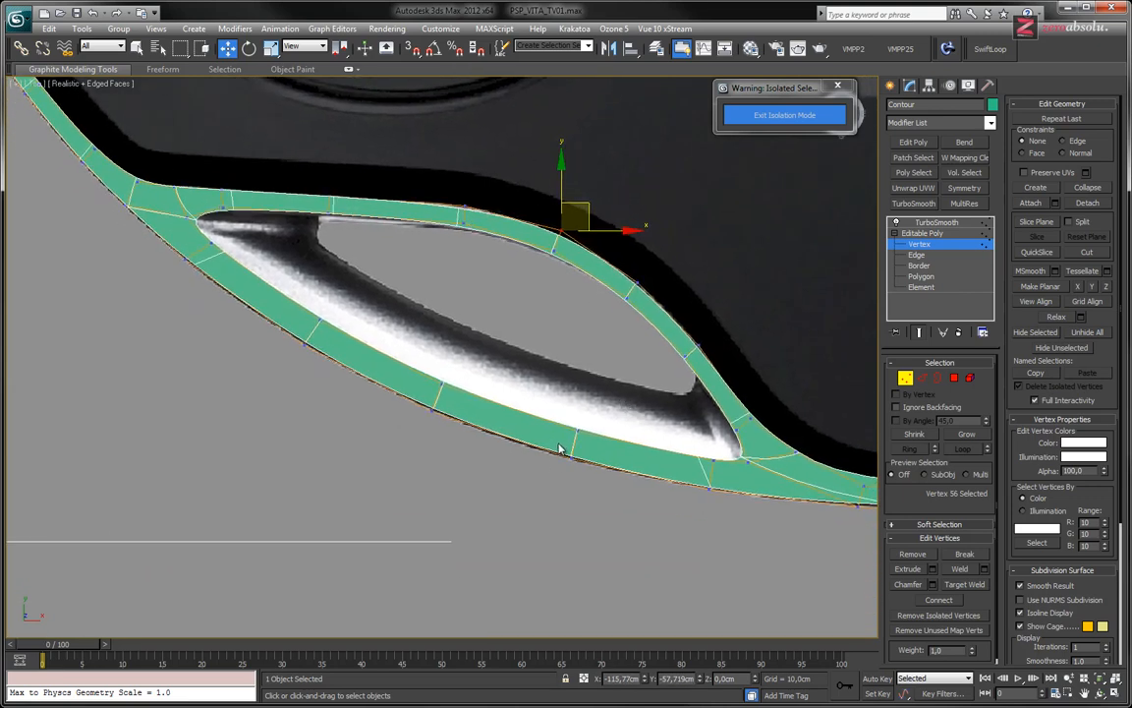
# - Adjust the two middle vertex pairs on the strip below the lower-left opening to align with the outer rim
pyautogui.moveTo(564, 395); pyautogui.dragTo(597, 501)
pyautogui.moveTo(598, 417); pyautogui.dragTo(598, 421)
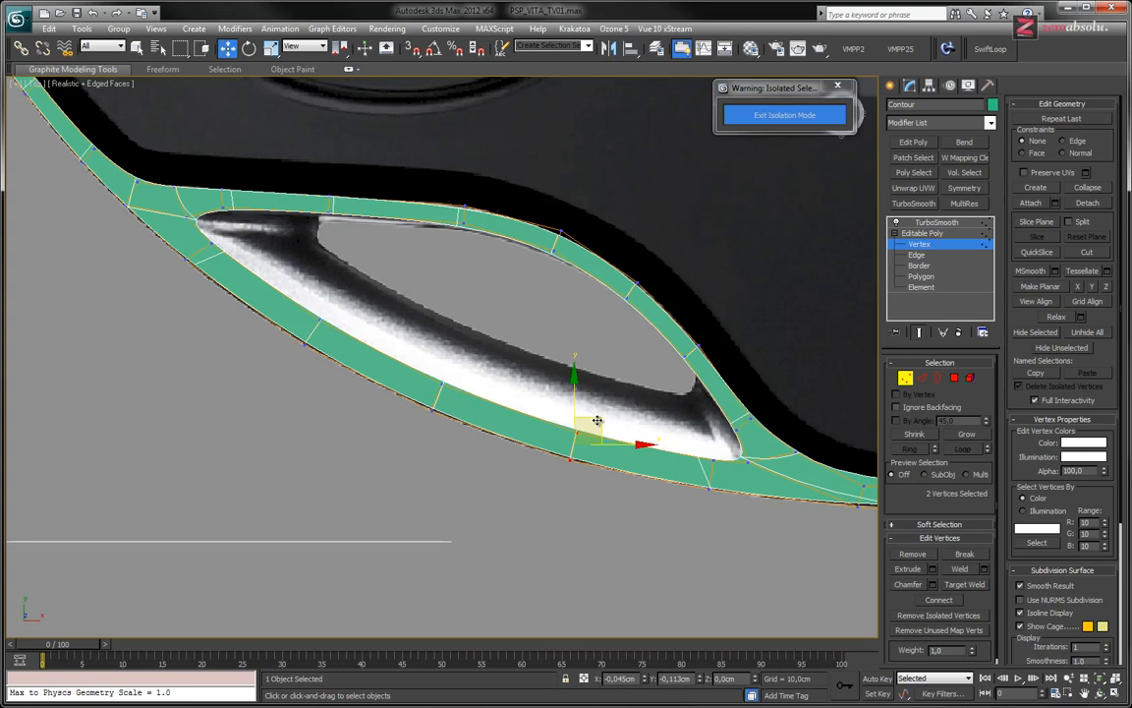
pyautogui.moveTo(482, 368); pyautogui.dragTo(425, 431)
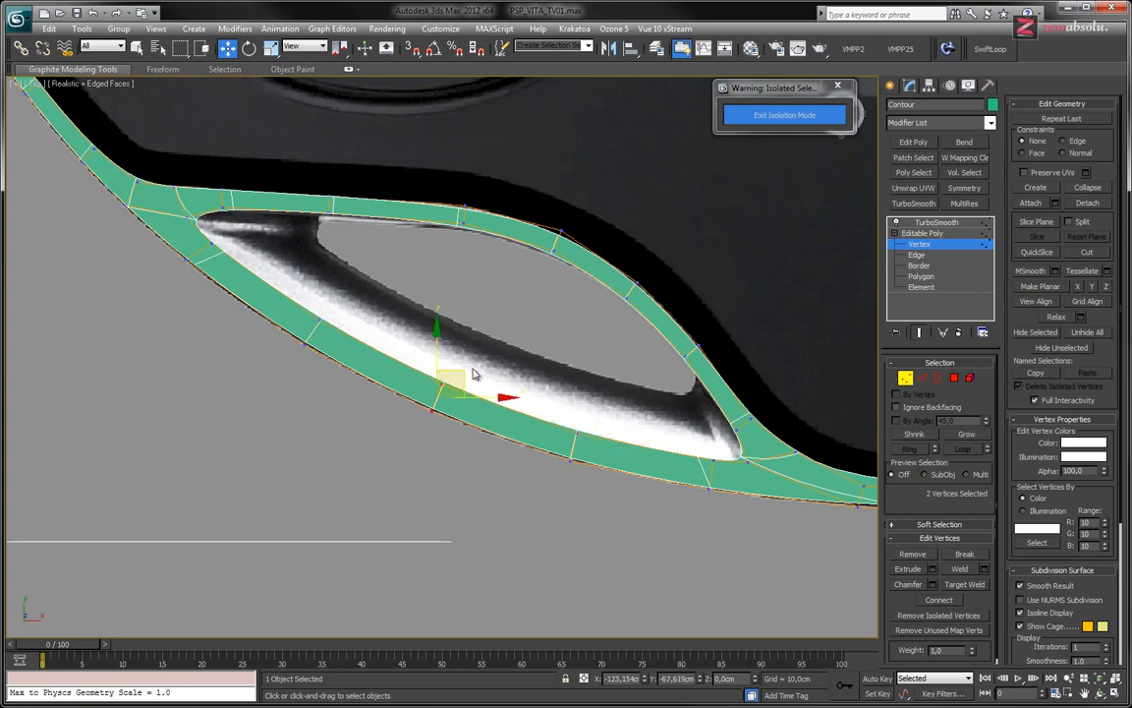
pyautogui.moveTo(465, 372); pyautogui.dragTo(462, 372)
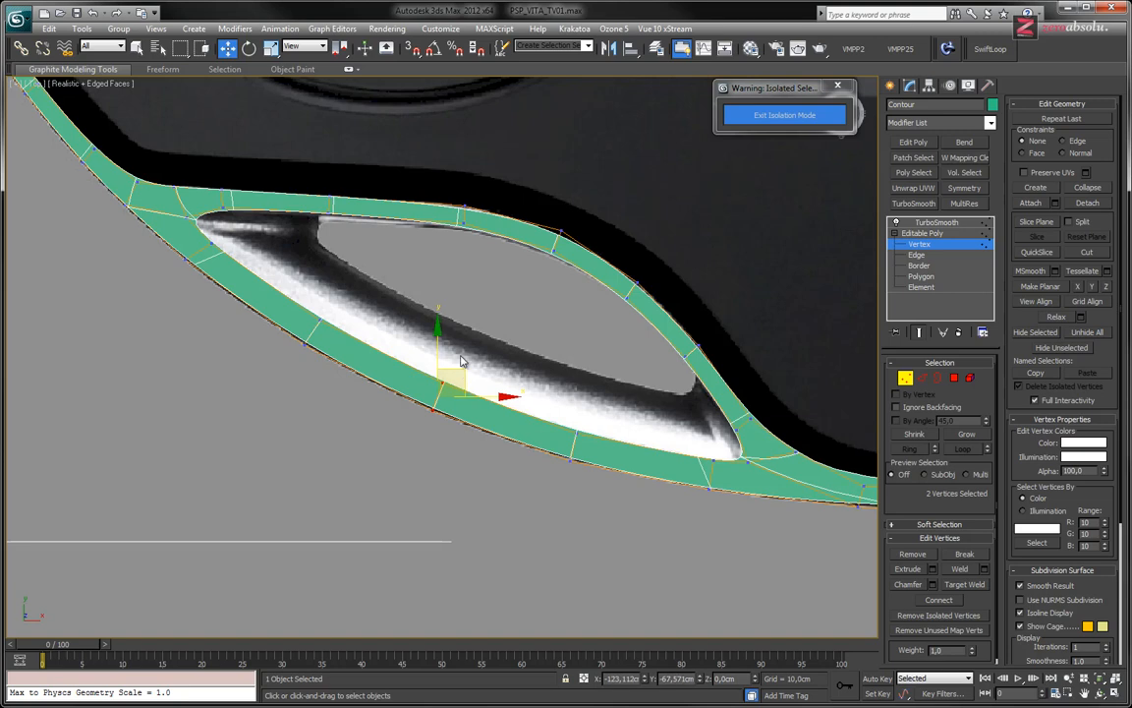
# - Lower the vertex pair where the strips merge beyond the lower-left opening to match the bottom edge
pyautogui.moveTo(857, 532); pyautogui.dragTo(555, 470, button='middle')
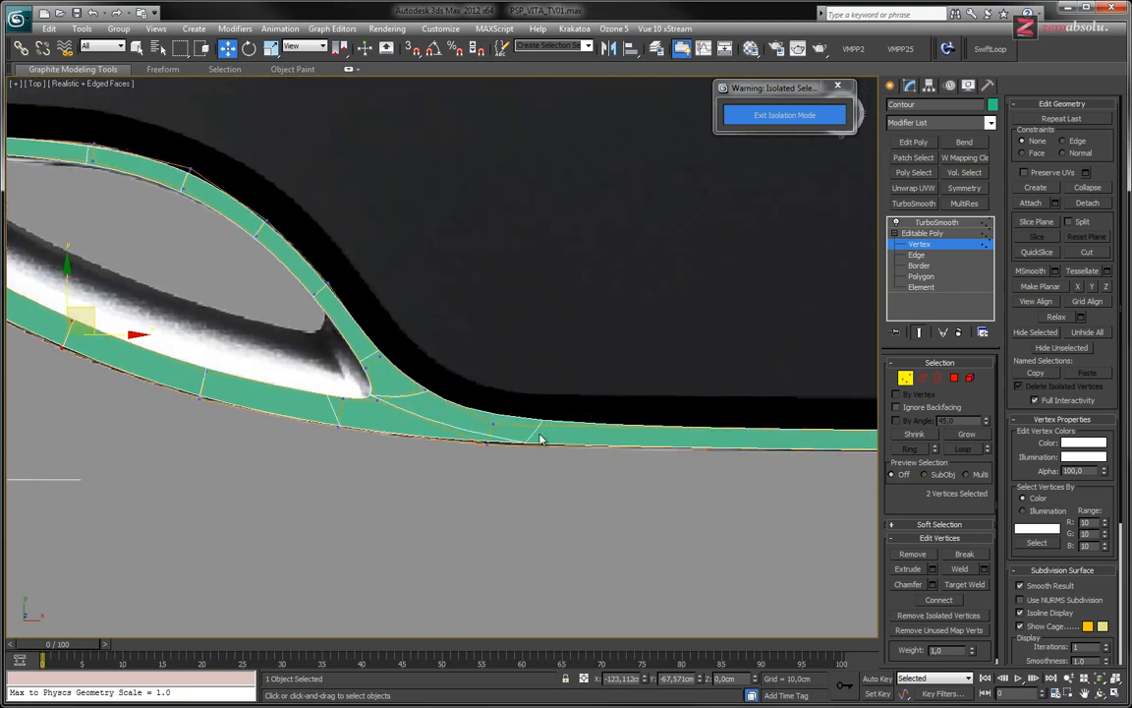
pyautogui.moveTo(480, 386); pyautogui.dragTo(514, 460)
pyautogui.moveTo(491, 387); pyautogui.dragTo(491, 390)
# - Align the end vertices of the top and bottom strips on the centre line by setting their X position to 0
pyautogui.moveTo(761, 453); pyautogui.dragTo(483, 423, button='middle')
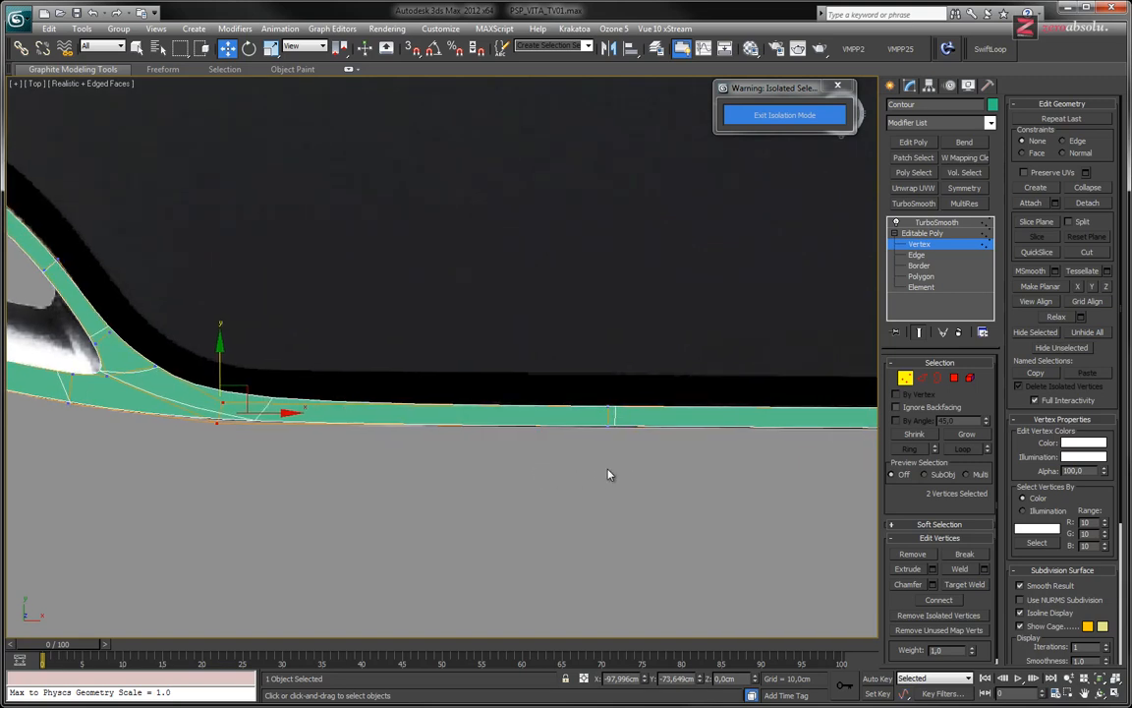
pyautogui.moveTo(670, 472); pyautogui.dragTo(645, 446, button='middle')
pyautogui.scroll(-4, 645, 445)
pyautogui.moveTo(862, 315); pyautogui.dragTo(561, 422, button='middle')
pyautogui.moveTo(730, 520); pyautogui.dragTo(536, 473, button='middle')
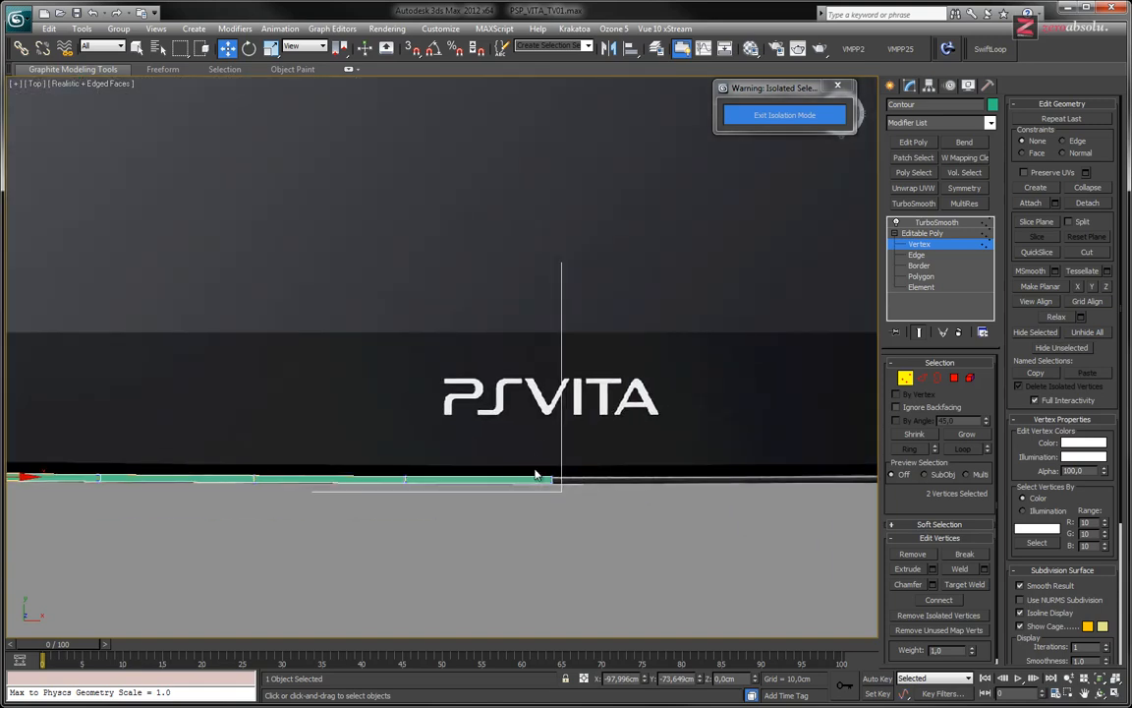
pyautogui.moveTo(536, 463); pyautogui.dragTo(575, 522)
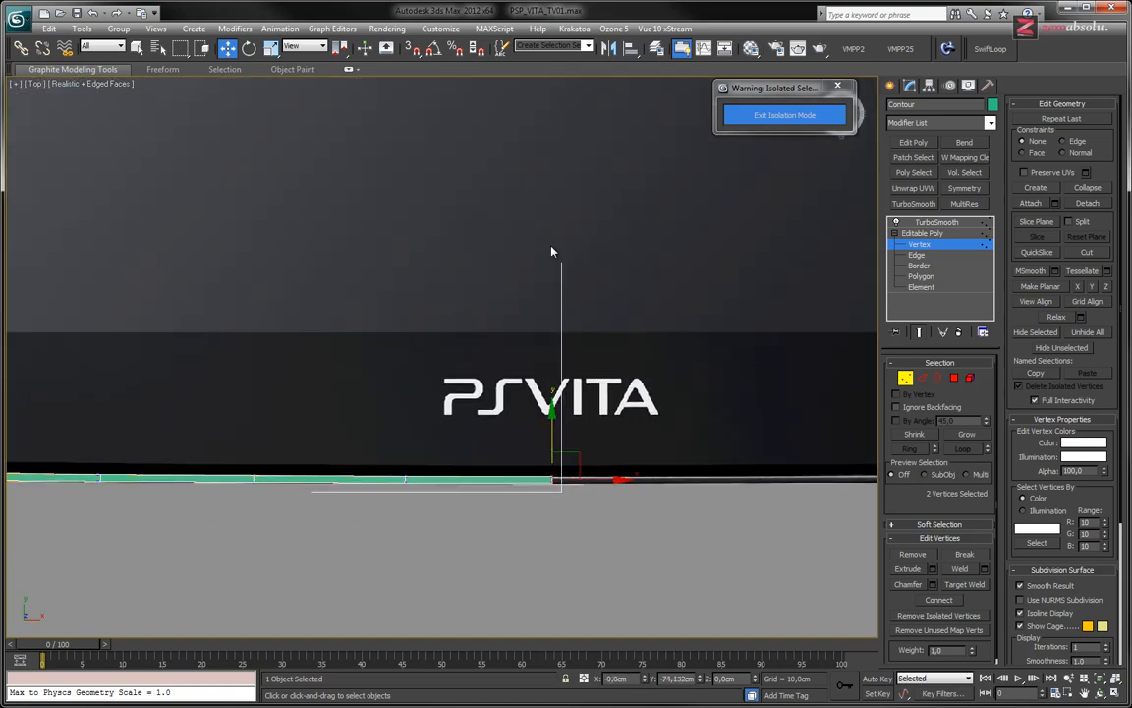
pyautogui.moveTo(551, 247); pyautogui.dragTo(527, 521, button='middle')
pyautogui.moveTo(504, 258); pyautogui.dragTo(531, 227, button='middle')
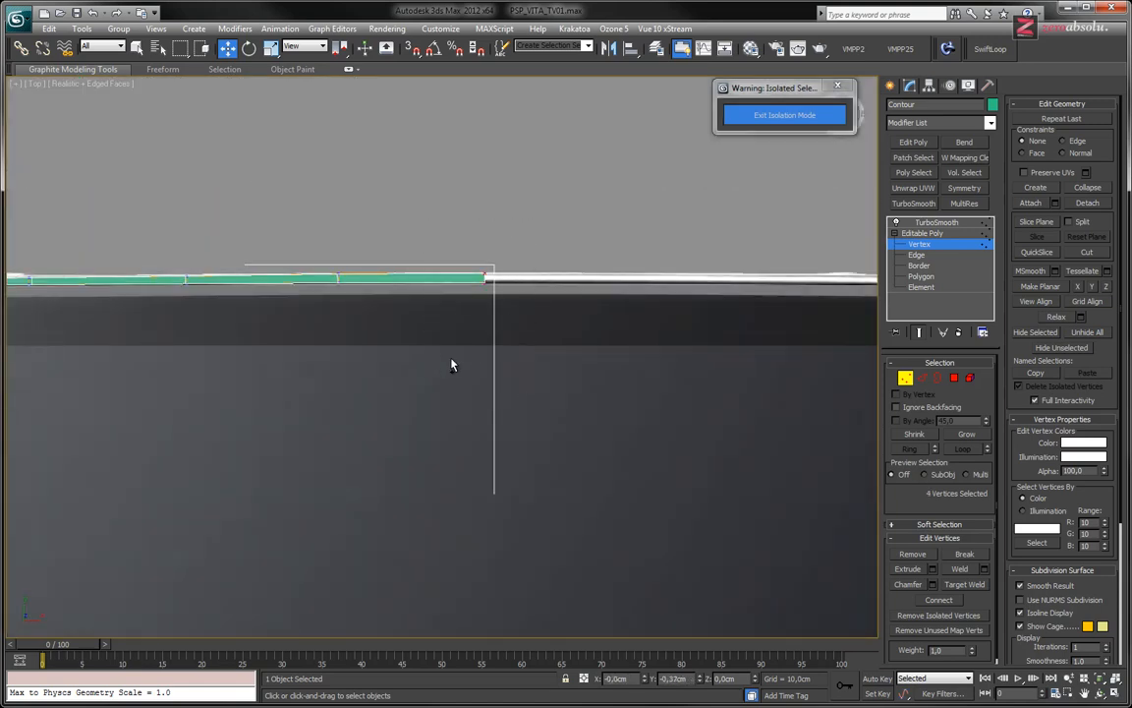
pyautogui.moveTo(452, 361); pyautogui.dragTo(518, 360, button='middle')
pyautogui.scroll(-6, 519, 359)
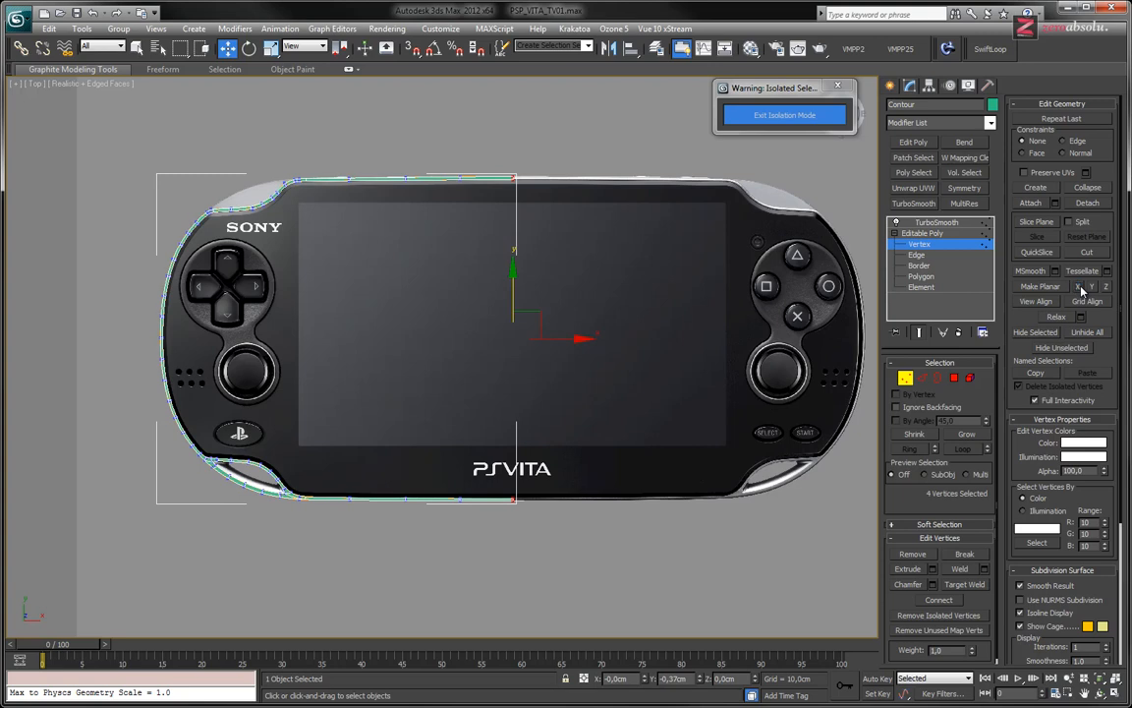
pyautogui.doubleClick(631, 679)
pyautogui.moveTo(644, 682); pyautogui.dragTo(645, 681)
pyautogui.rightClick(646, 681)
# - Return to the TurboSmooth level and check the smoothed contour against the reference image
pyautogui.moveTo(562, 393); pyautogui.dragTo(655, 421, button='middle')
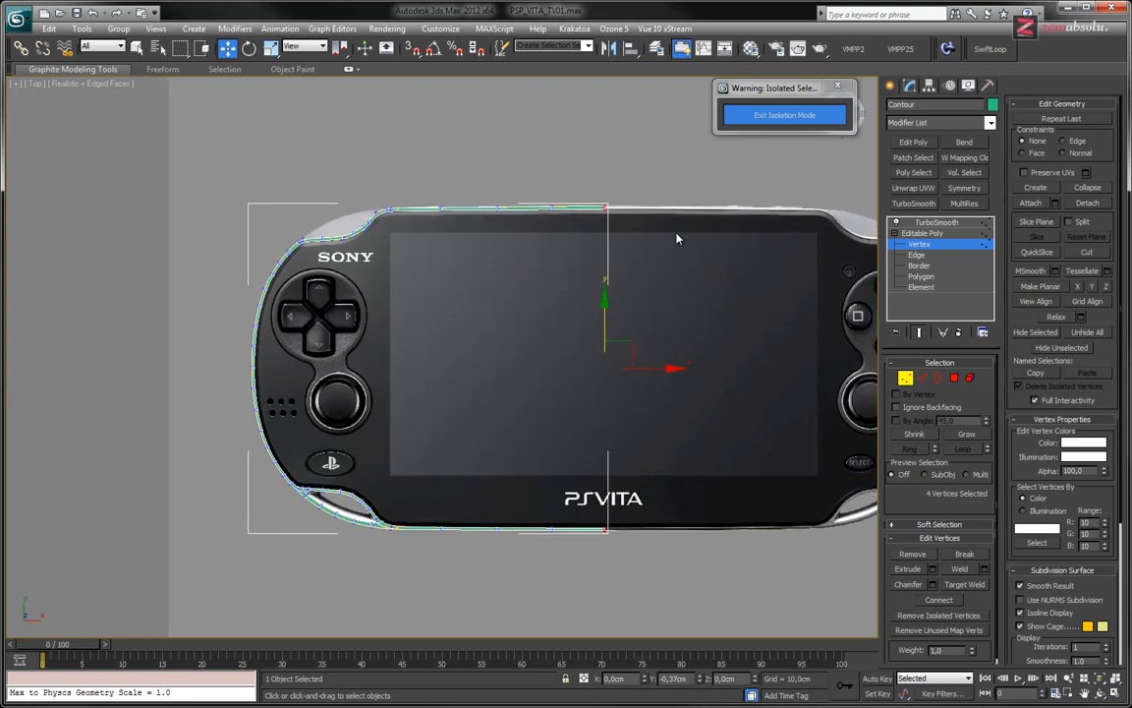
pyautogui.moveTo(620, 310); pyautogui.dragTo(545, 310, button='middle')
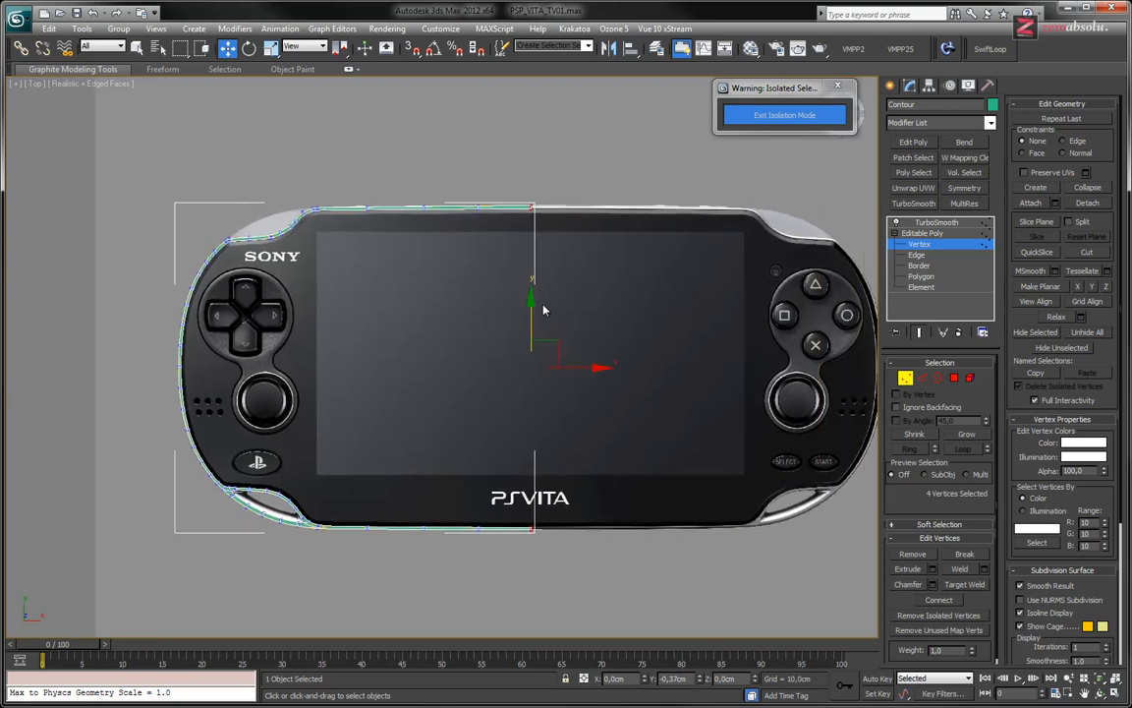
pyautogui.click(959, 247)
pyautogui.moveTo(399, 281); pyautogui.dragTo(491, 365, button='middle')
pyautogui.click(935, 222)
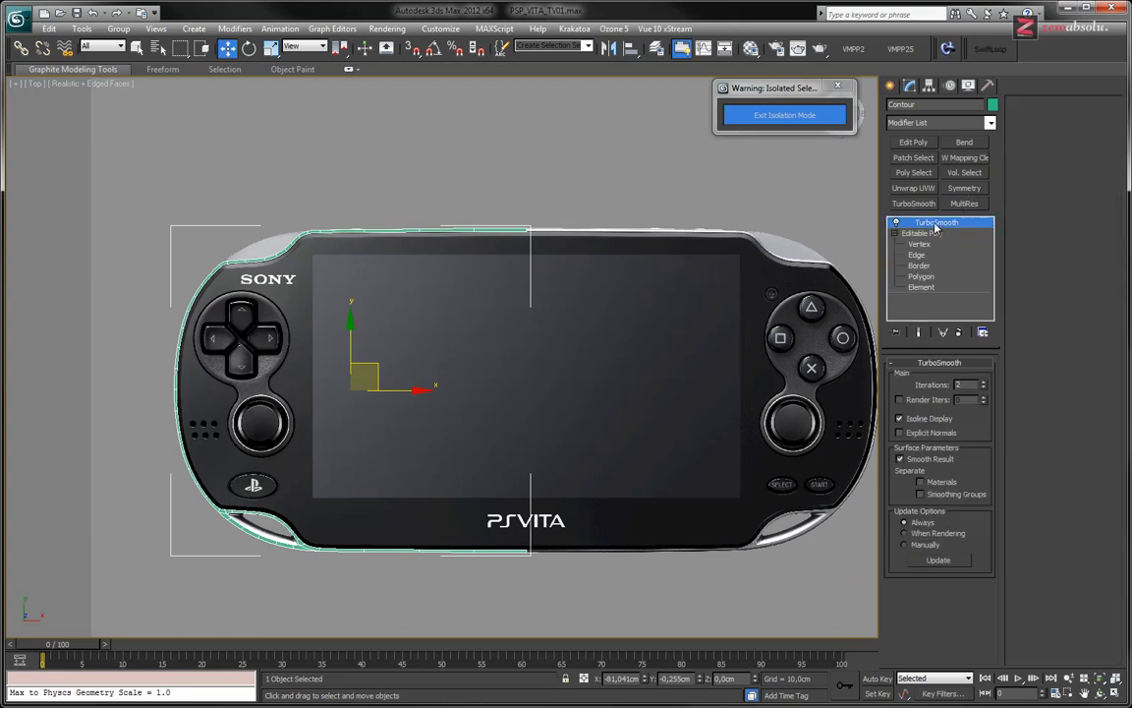
pyautogui.scroll(5, 403, 287)
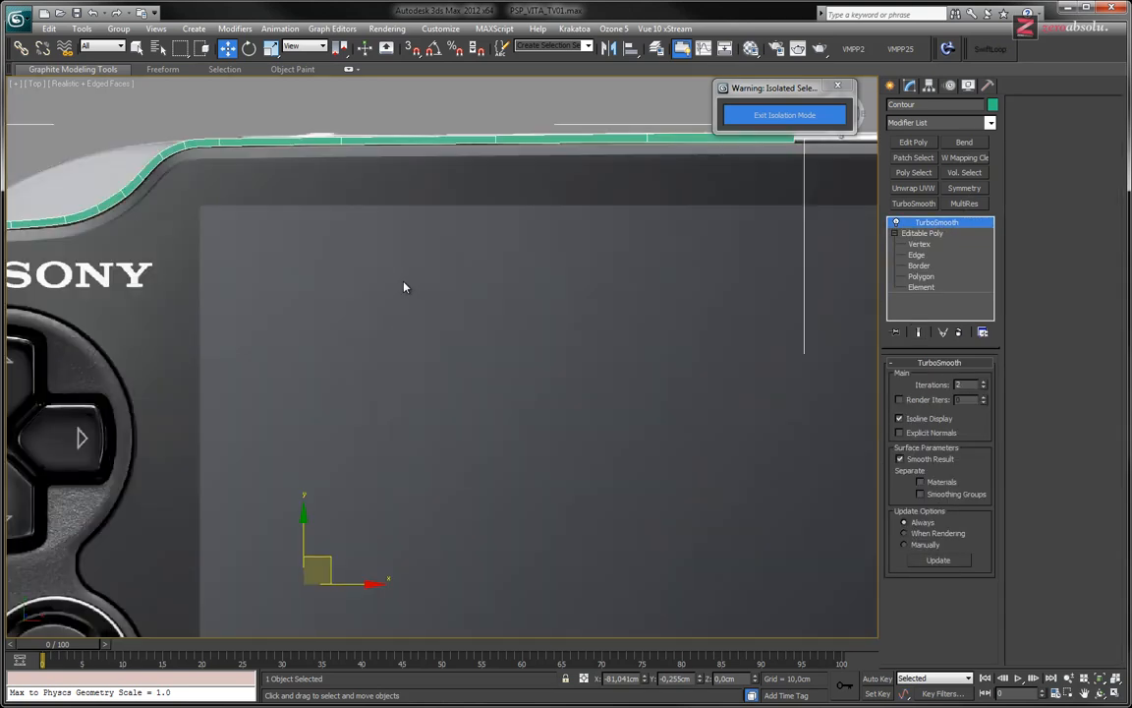
pyautogui.scroll(-5, 403, 287)
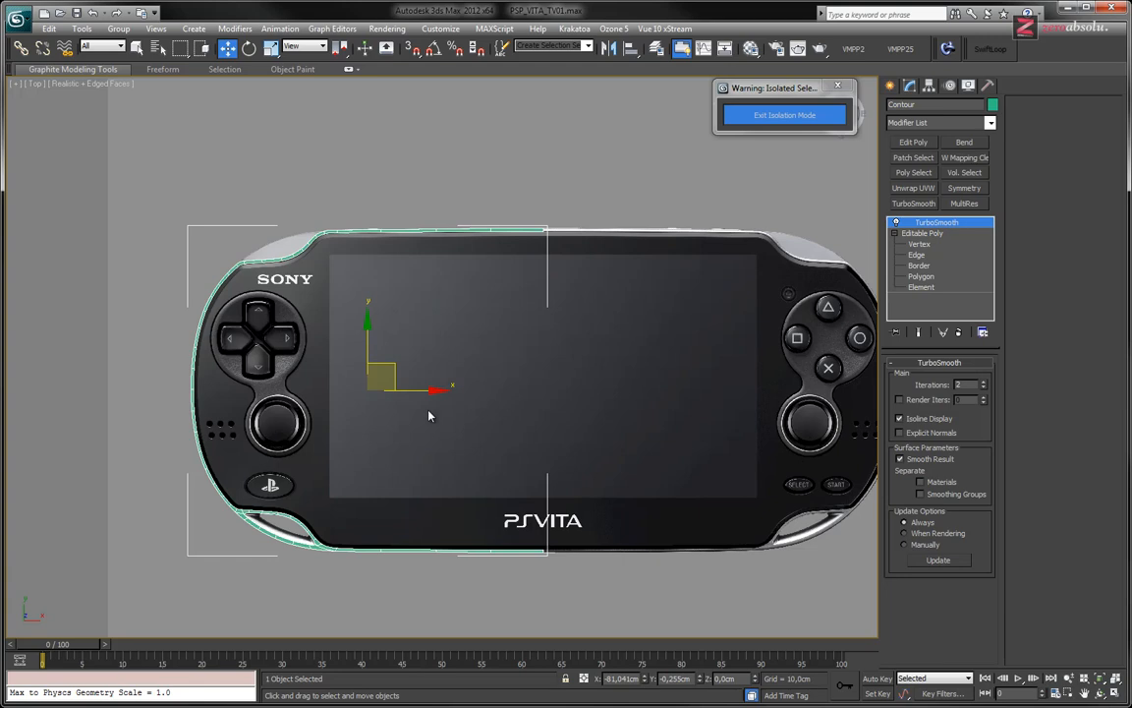
# - Select the contour's outer border loop at Border level and tilt the view to see the frame in 3D
pyautogui.click(924, 267)
pyautogui.moveTo(360, 281); pyautogui.dragTo(416, 310, button='middle')
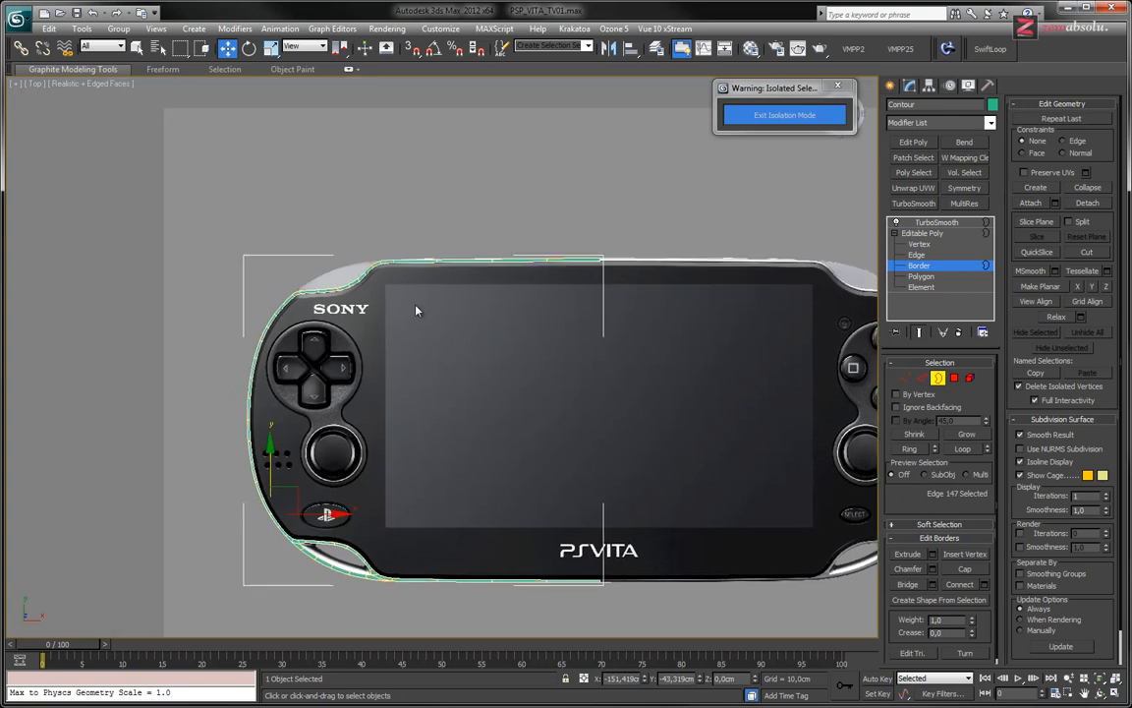
pyautogui.scroll(5, 398, 273)
pyautogui.click(370, 240)
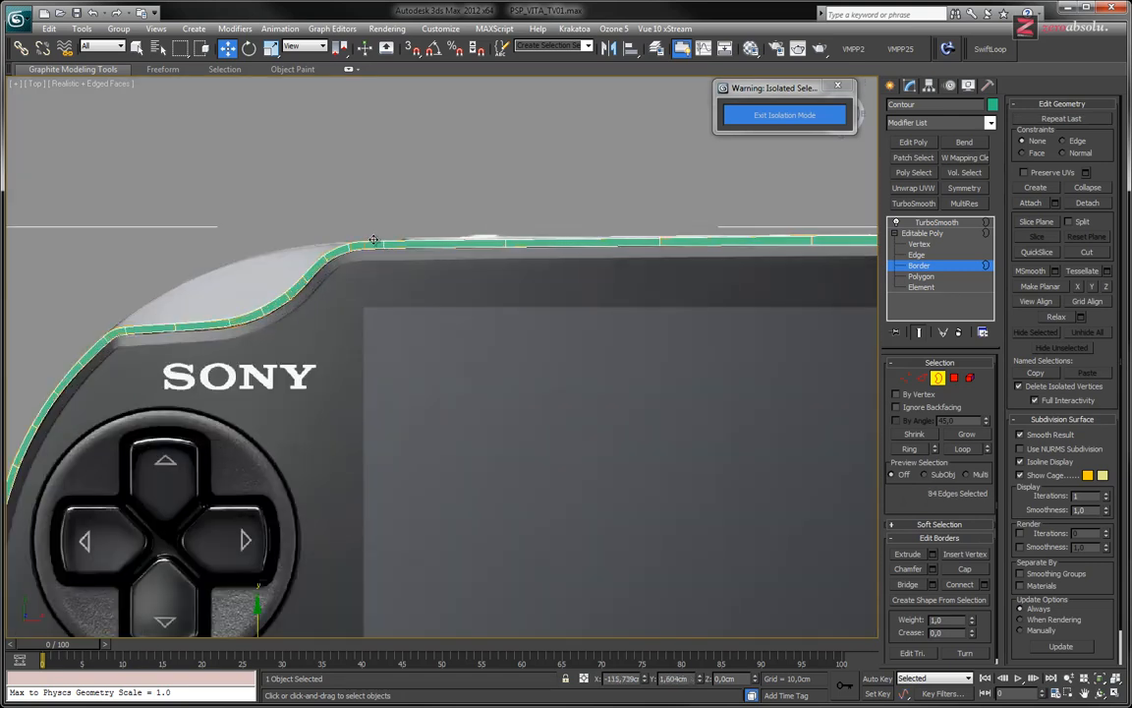
pyautogui.click(532, 263)
pyautogui.click(535, 247)
pyautogui.moveTo(498, 390)
pyautogui.mouseDown(button='middle')
pyautogui.moveTo(553, 171)
pyautogui.moveTo(481, 280)
pyautogui.moveTo(455, 424)
pyautogui.moveTo(484, 366)
pyautogui.moveTo(487, 374)
pyautogui.mouseUp(button='middle')
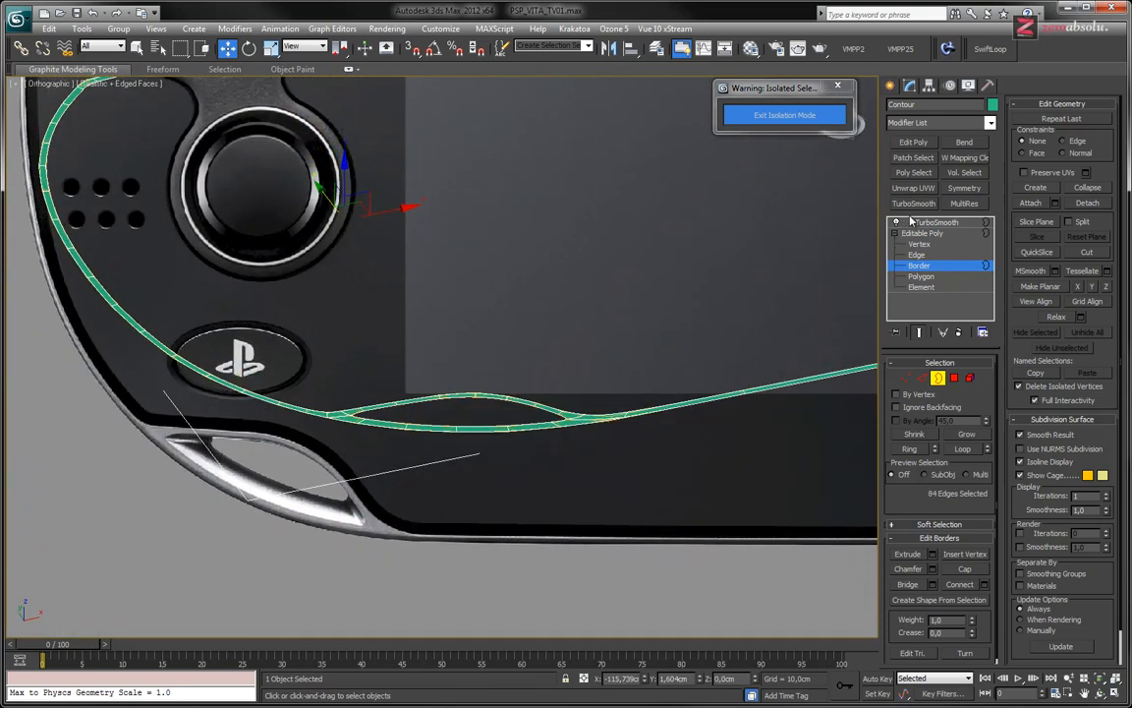
# - Hide the smoothed end result and add the inner border of the lower-left opening to the selection
pyautogui.click(919, 333)
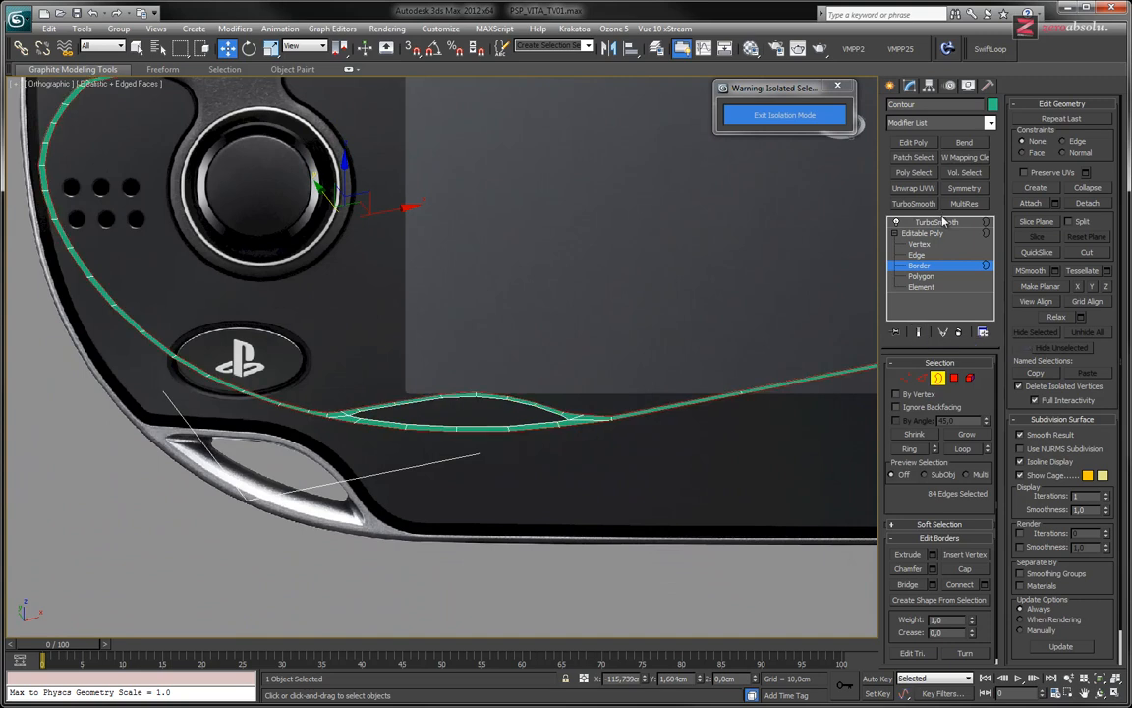
pyautogui.moveTo(454, 472); pyautogui.dragTo(462, 489, button='middle')
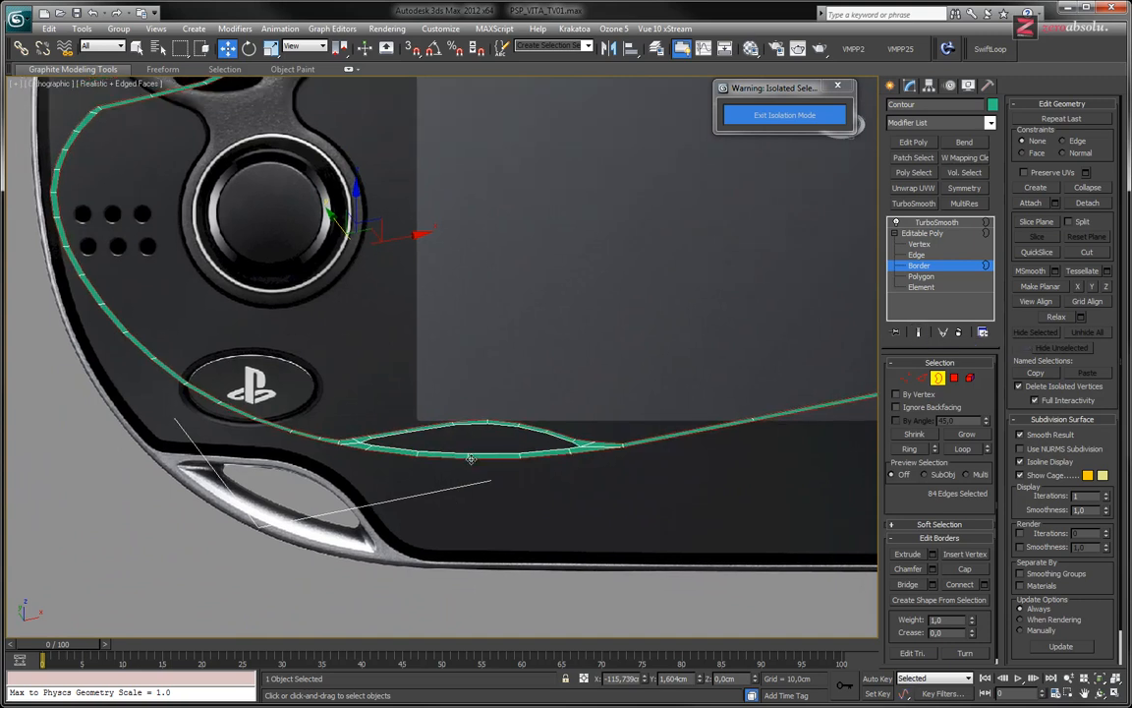
pyautogui.click(473, 473)
pyautogui.click(470, 459)
pyautogui.scroll(4, 472, 452)
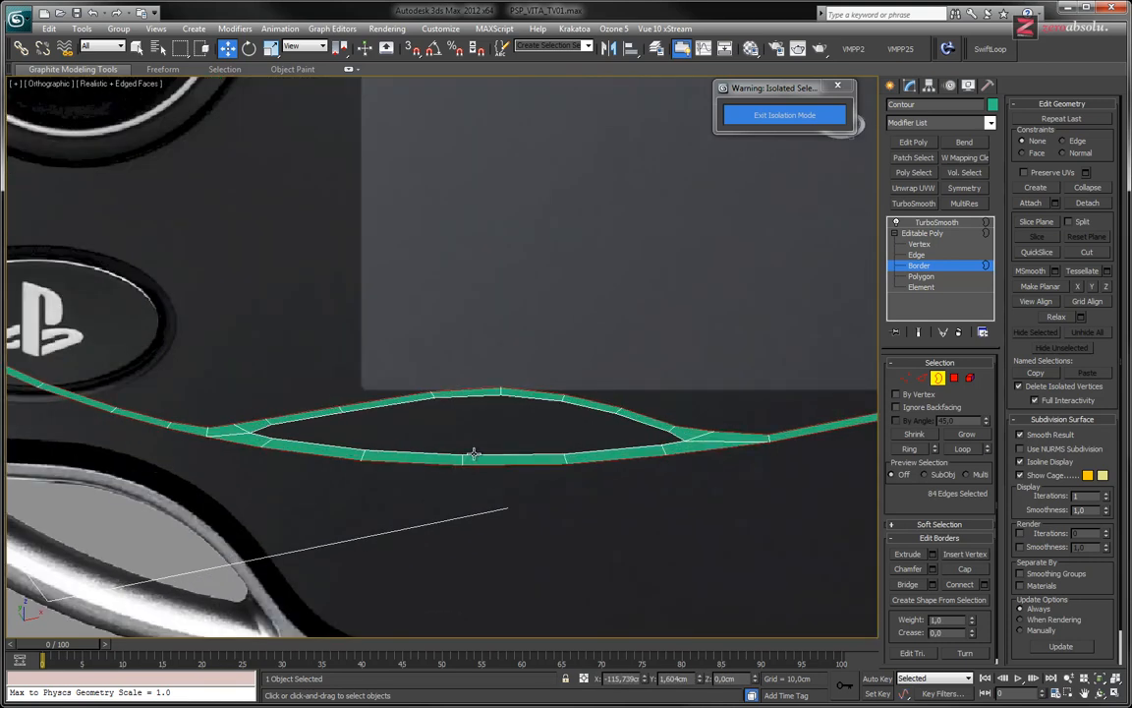
pyautogui.keyDown('ctrl'); pyautogui.click(476, 455); pyautogui.keyUp('ctrl')
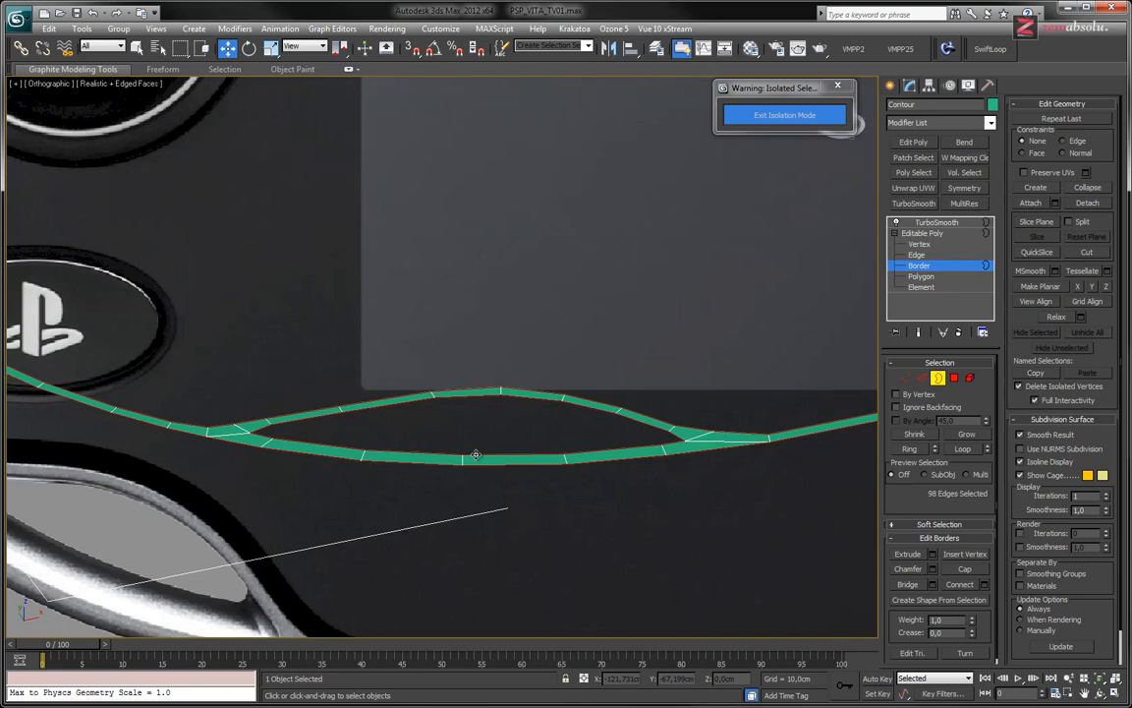
# - Extrude the selected outer and opening borders straight down to form the frame's side walls
pyautogui.scroll(-5, 459, 425)
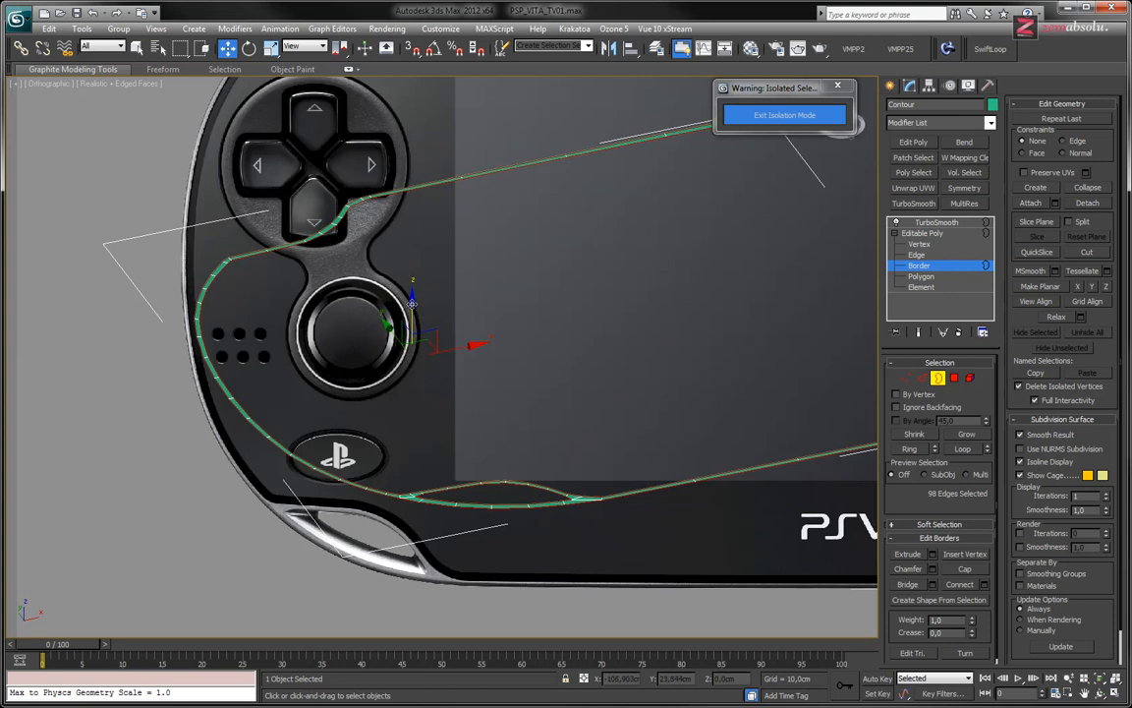
pyautogui.keyDown('shift'); pyautogui.moveTo(413, 304); pyautogui.dragTo(439, 346); pyautogui.keyUp('shift')
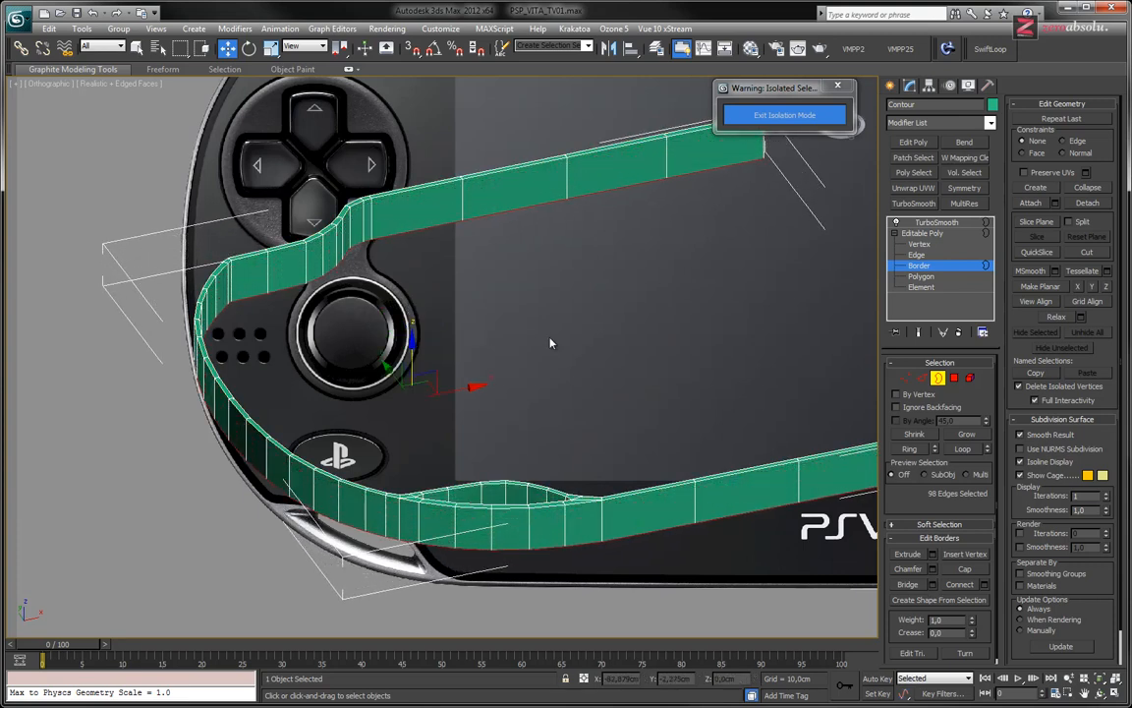
pyautogui.keyDown('alt'); pyautogui.moveTo(550, 343); pyautogui.dragTo(585, 338, button='middle'); pyautogui.keyUp('alt')
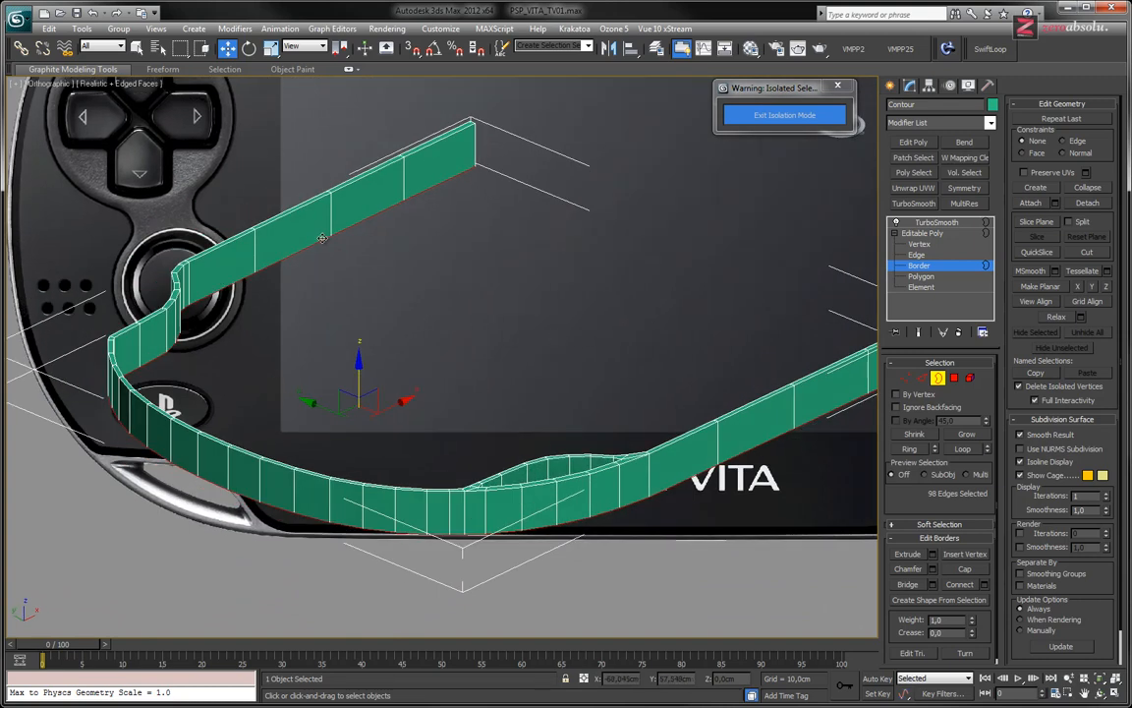
# - In the Left view, lower the selected bottom borders so the wall height matches the reference's silver side band
pyautogui.press('t')
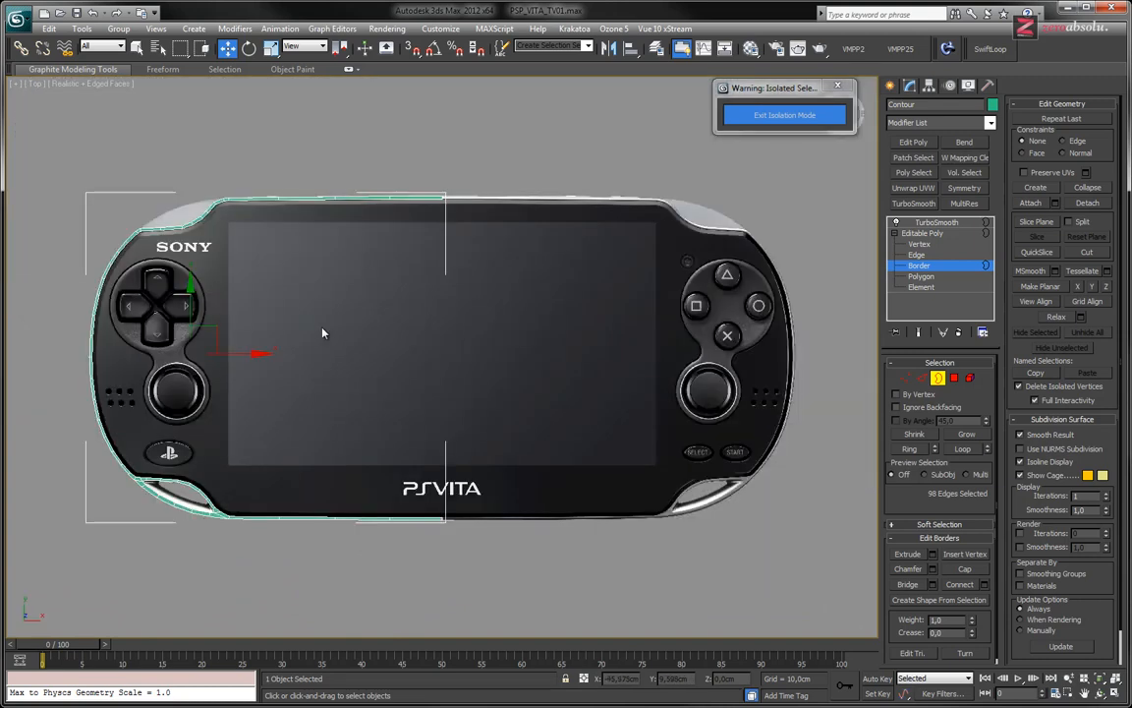
pyautogui.scroll(-2, 306, 308)
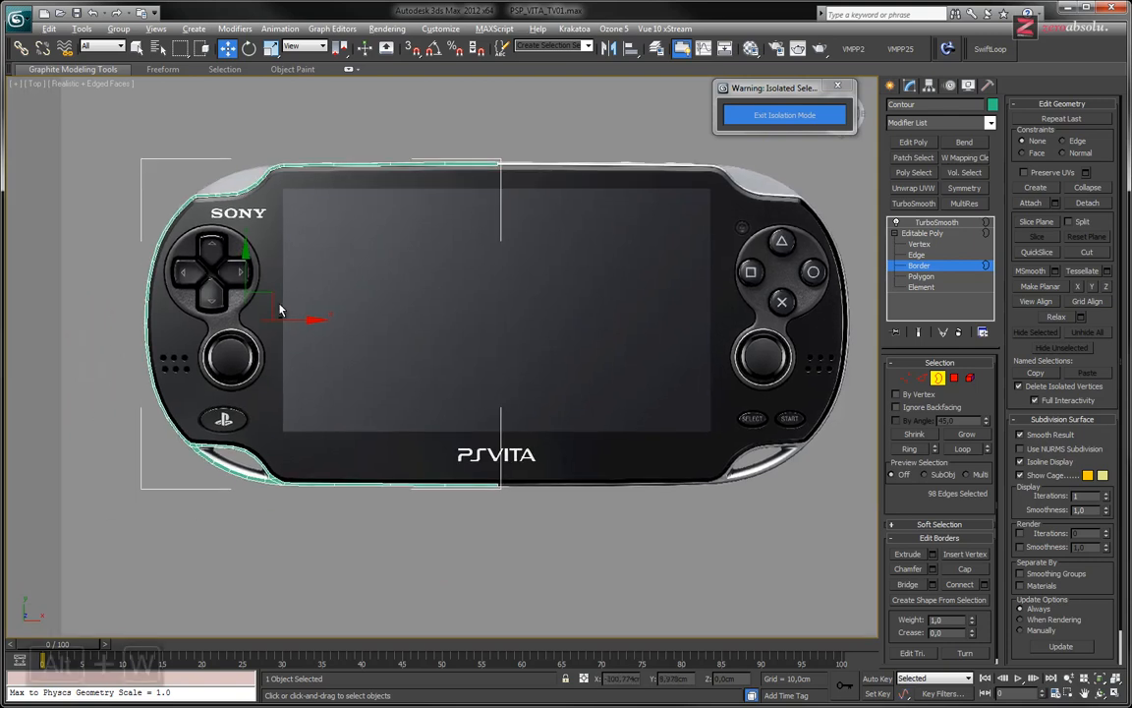
pyautogui.hotkey('alt', 'w')
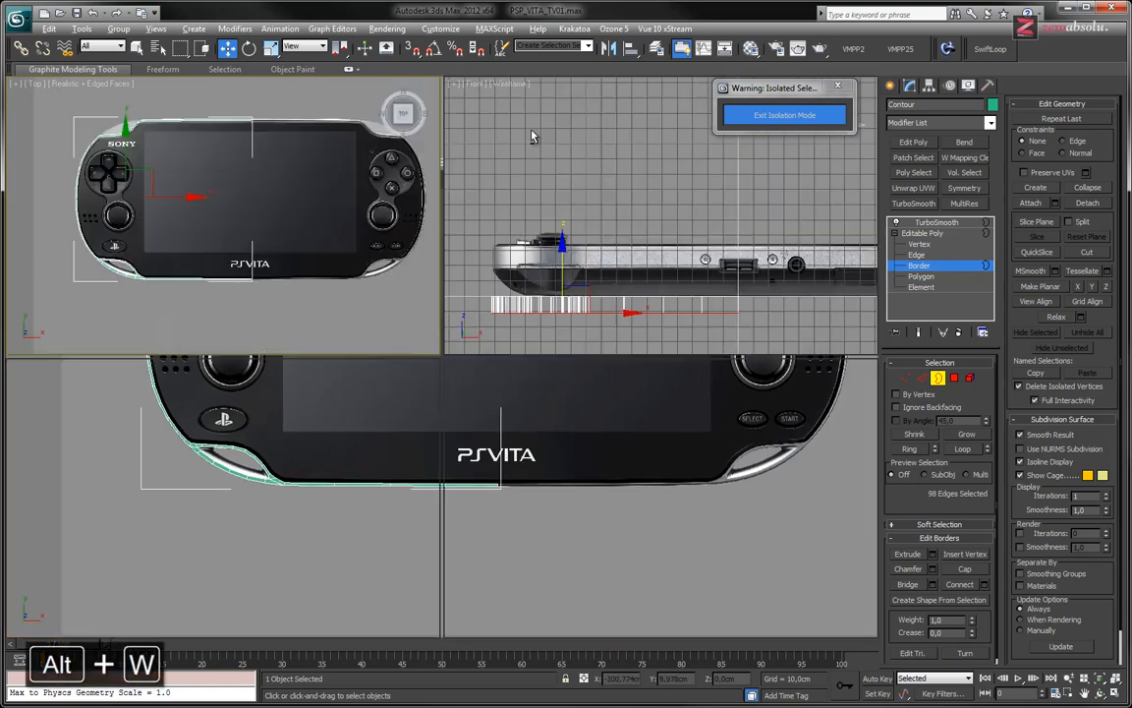
pyautogui.moveTo(194, 447)
pyautogui.mouseDown(button='middle')
pyautogui.moveTo(169, 467)
pyautogui.moveTo(205, 447)
pyautogui.mouseUp(button='middle')
pyautogui.hotkey('alt', 'w')
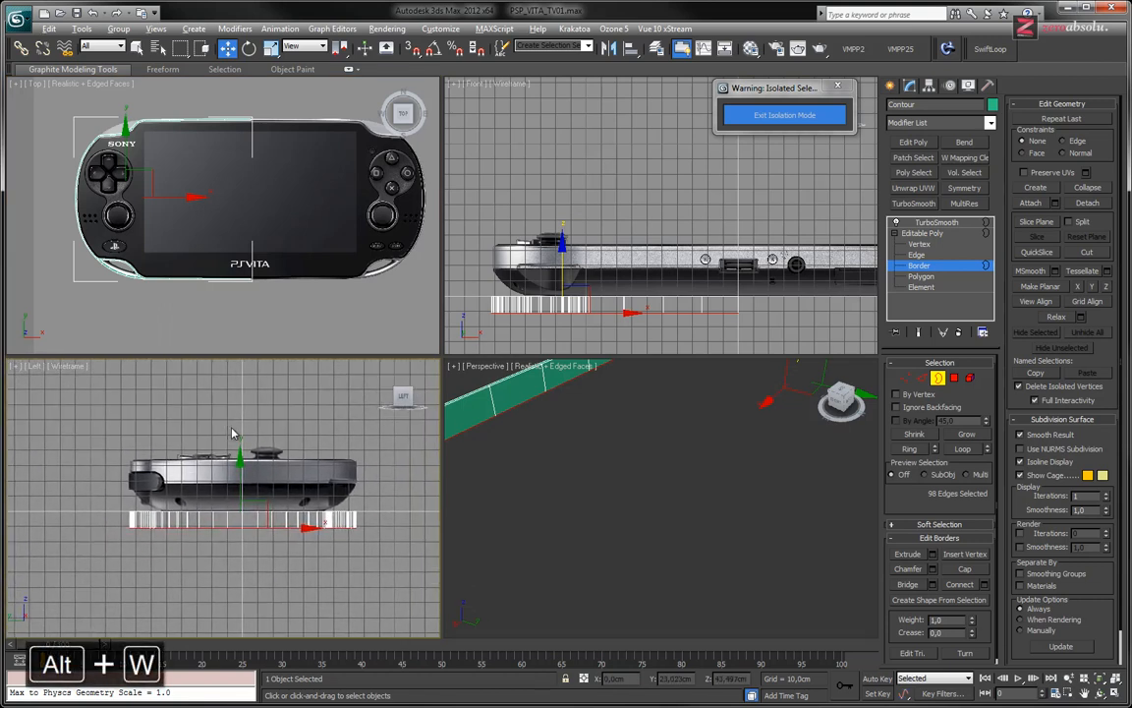
pyautogui.hotkey('alt', 'w')
pyautogui.moveTo(453, 344); pyautogui.dragTo(452, 364, button='middle')
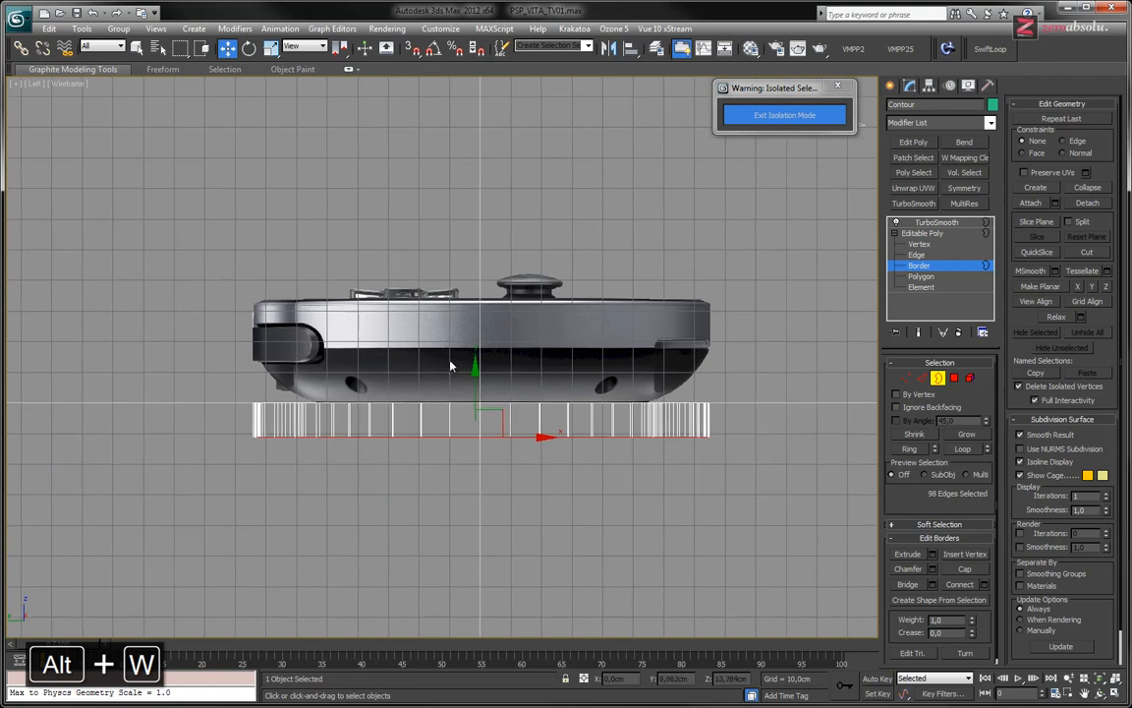
pyautogui.moveTo(473, 374); pyautogui.dragTo(475, 379)
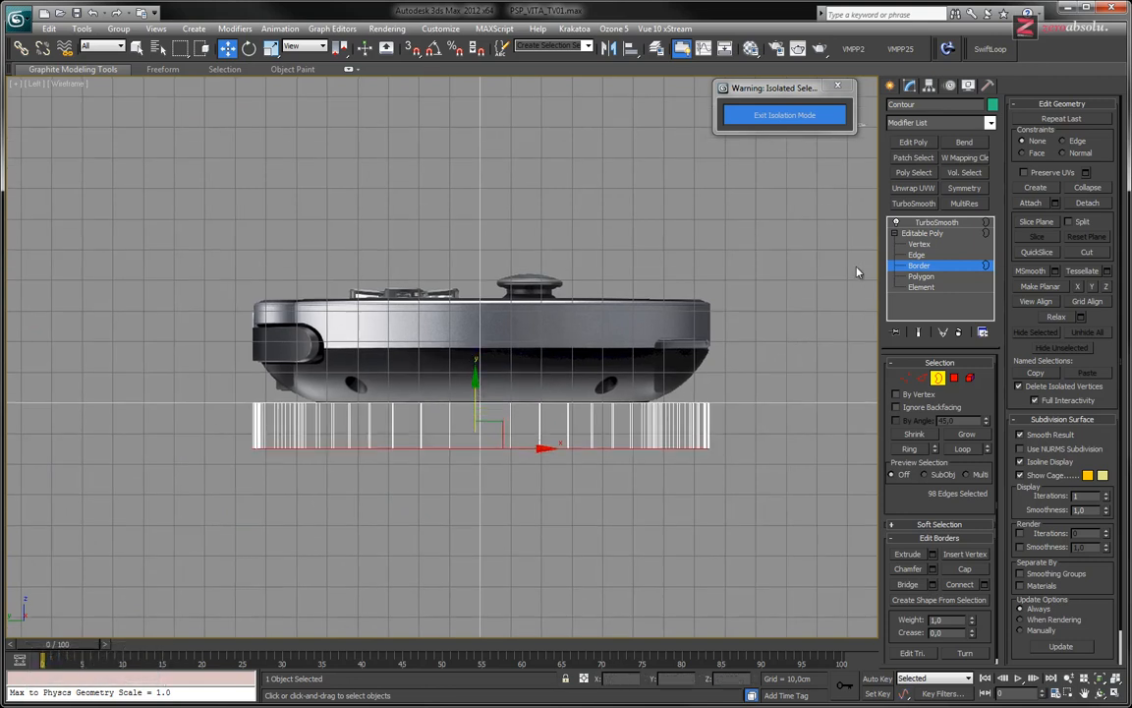
# - Raise the whole contour onto the silver side band in the Left view, shading the view to align its upper edge
pyautogui.click(927, 234)
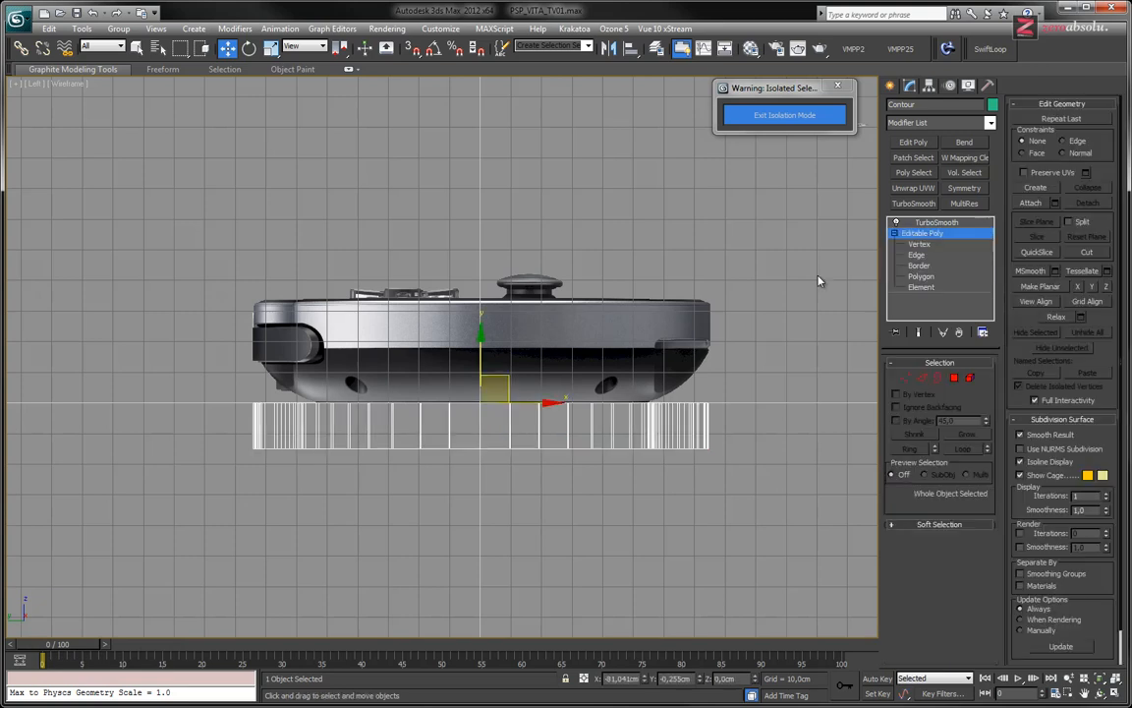
pyautogui.moveTo(481, 330); pyautogui.dragTo(490, 278)
pyautogui.scroll(6, 479, 297)
pyautogui.press('F3')
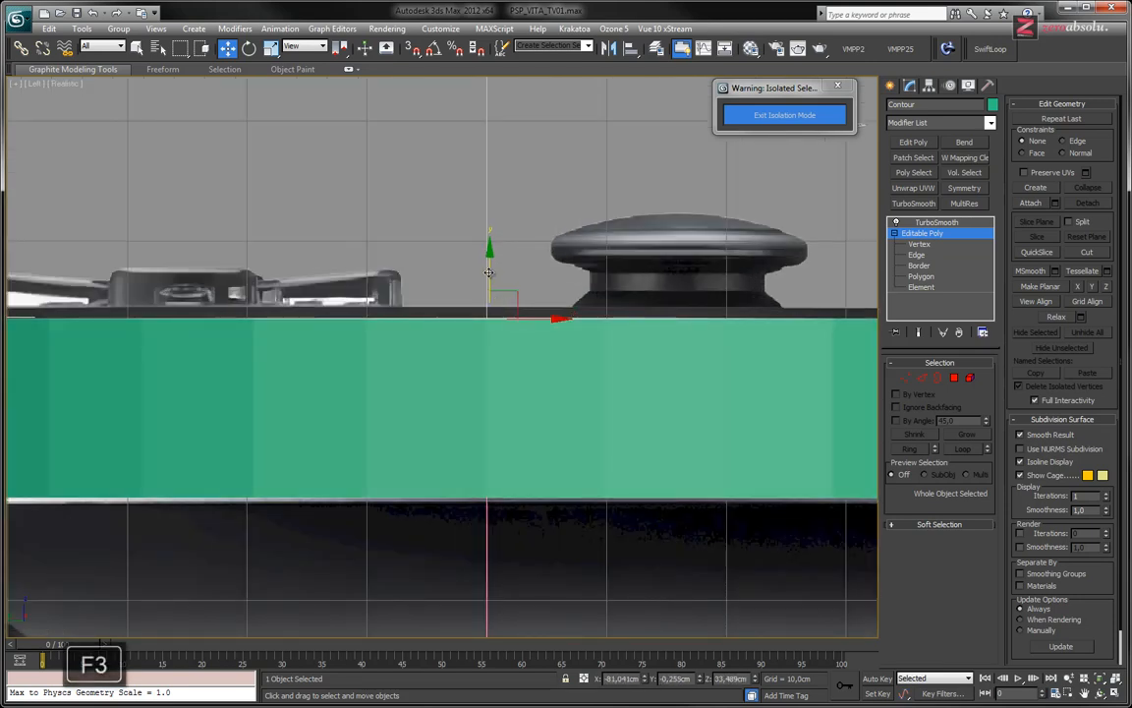
pyautogui.moveTo(489, 270); pyautogui.dragTo(489, 270)
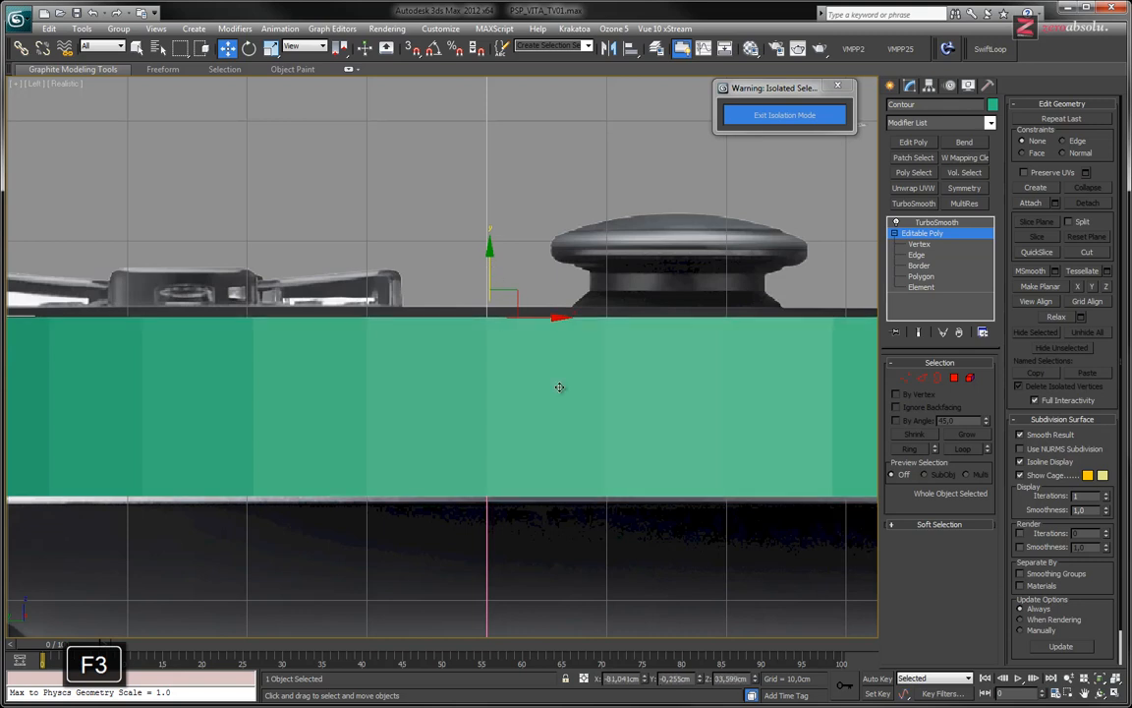
# - Lower the wall's bottom edges slightly to meet the lower edge of the silver band in the side reference
pyautogui.click(918, 254)
pyautogui.press('z')
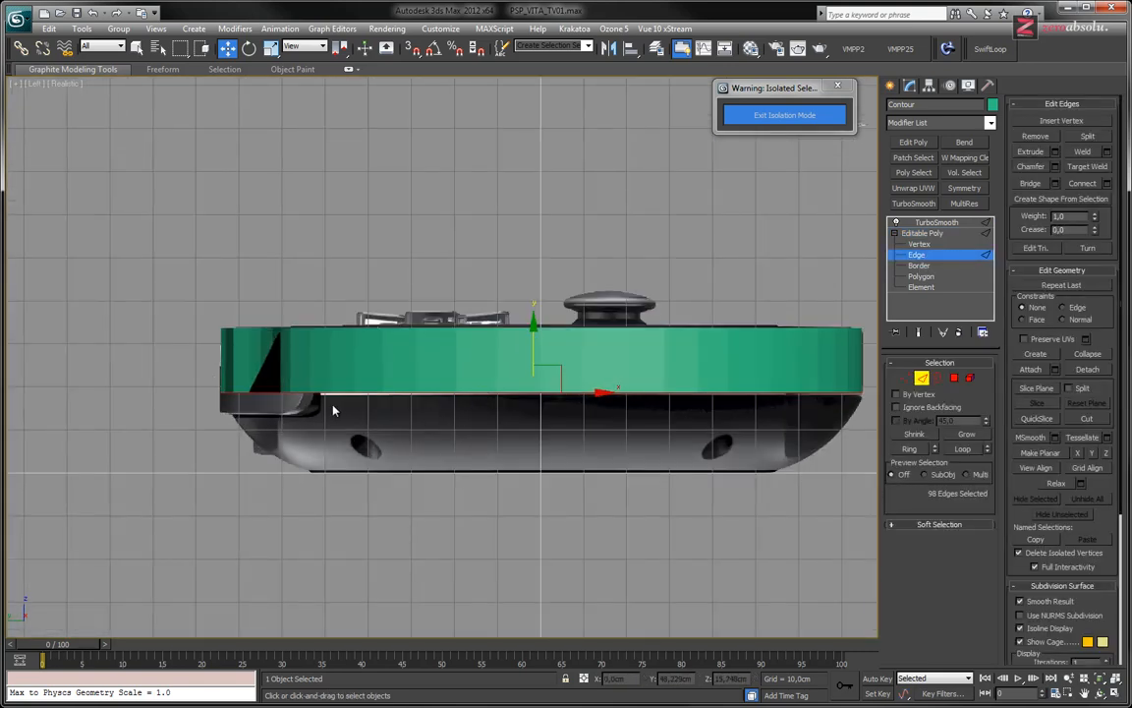
pyautogui.moveTo(531, 341)
pyautogui.mouseDown()
pyautogui.moveTo(532, 356)
pyautogui.moveTo(532, 320)
pyautogui.moveTo(532, 343)
pyautogui.mouseUp()
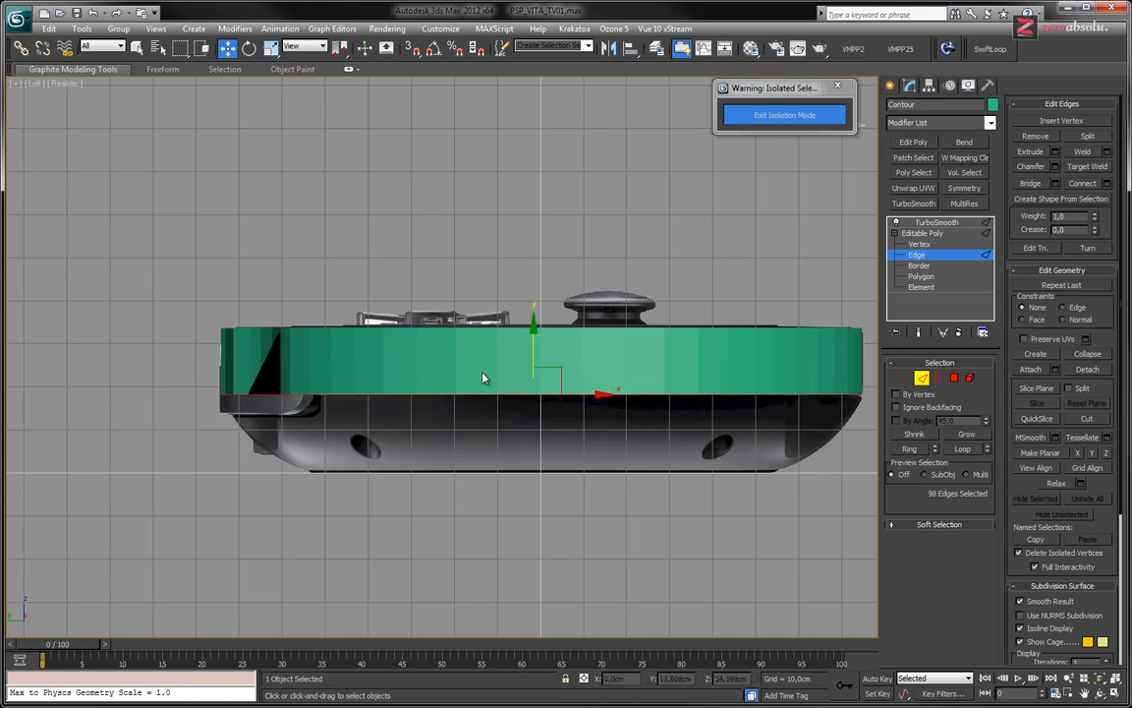
pyautogui.keyDown('alt'); pyautogui.moveTo(628, 368); pyautogui.dragTo(328, 420, button='middle'); pyautogui.keyUp('alt')
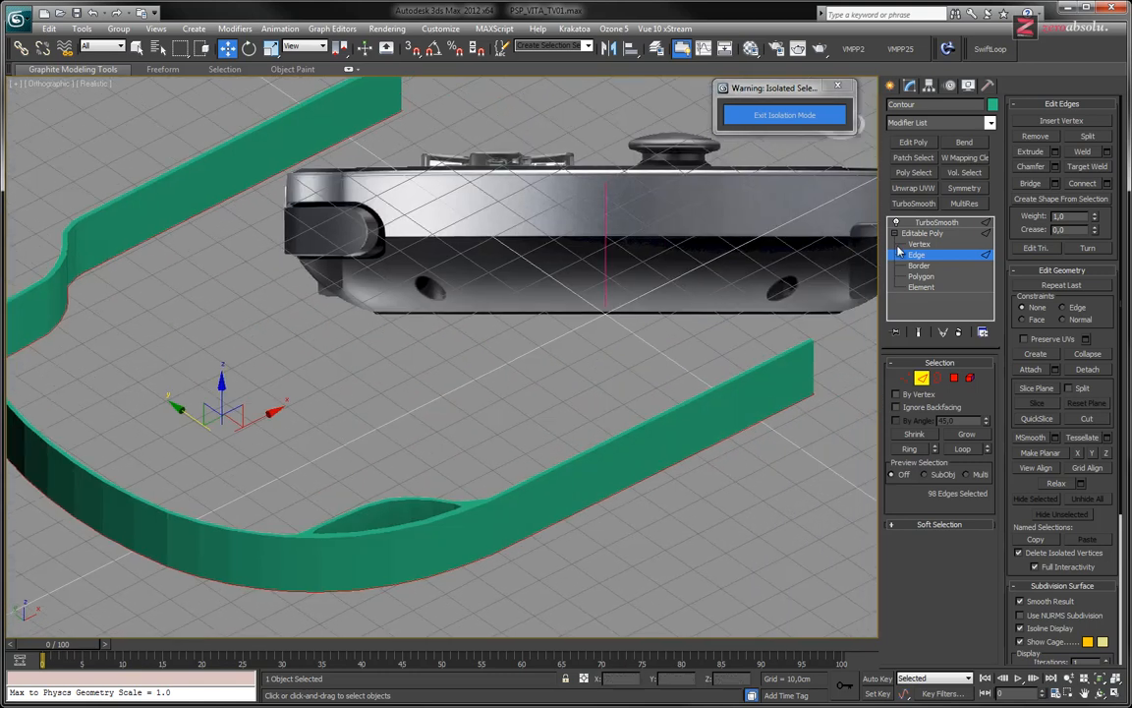
# - Return to the TurboSmooth level and examine the smoothed walls around the lower-left opening
pyautogui.click(936, 223)
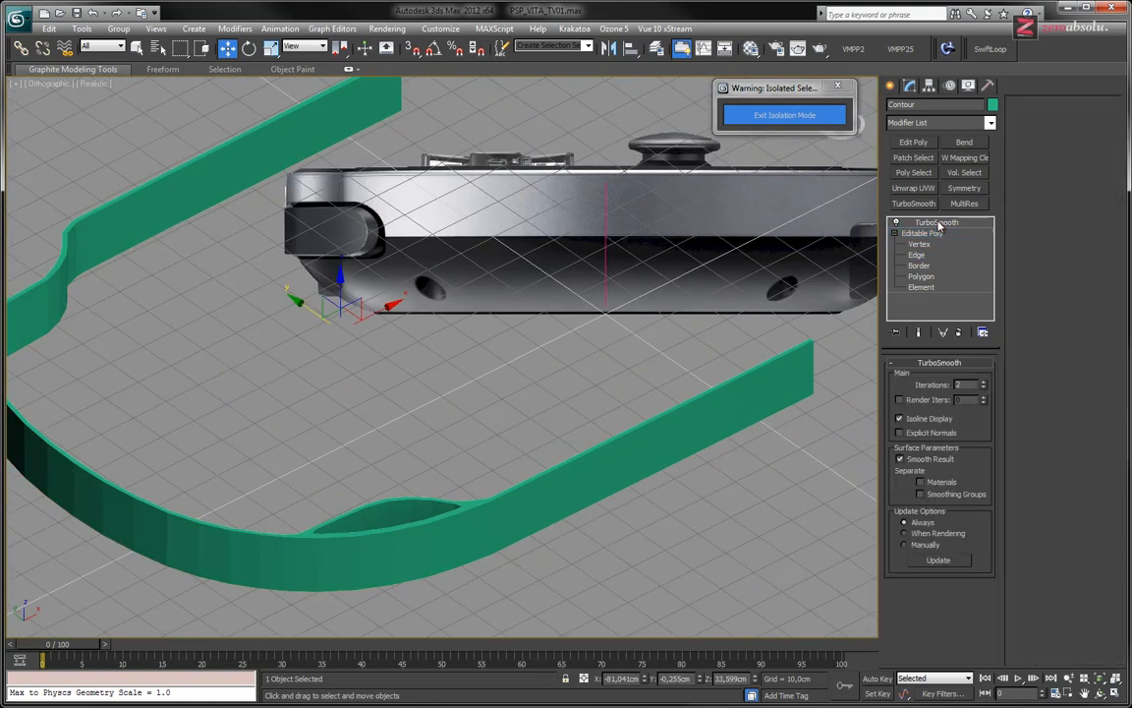
pyautogui.keyDown('alt'); pyautogui.moveTo(320, 364); pyautogui.dragTo(374, 449, button='middle'); pyautogui.keyUp('alt')
pyautogui.moveTo(370, 500); pyautogui.dragTo(430, 323, button='middle')
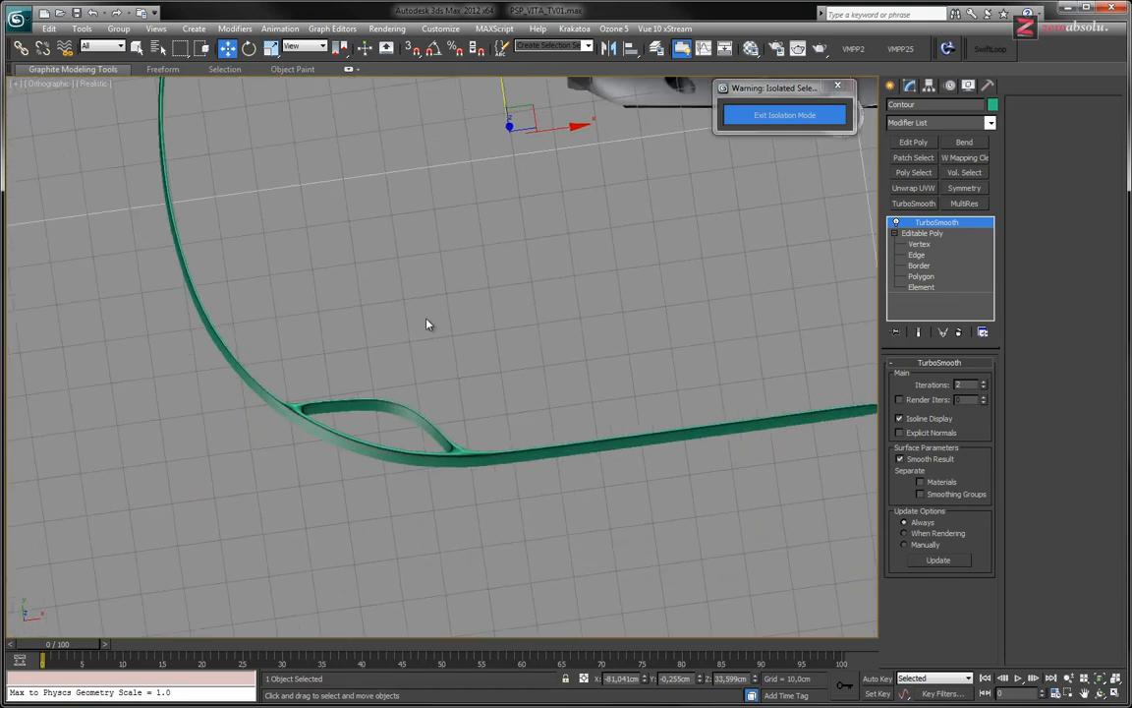
pyautogui.scroll(5, 377, 452)
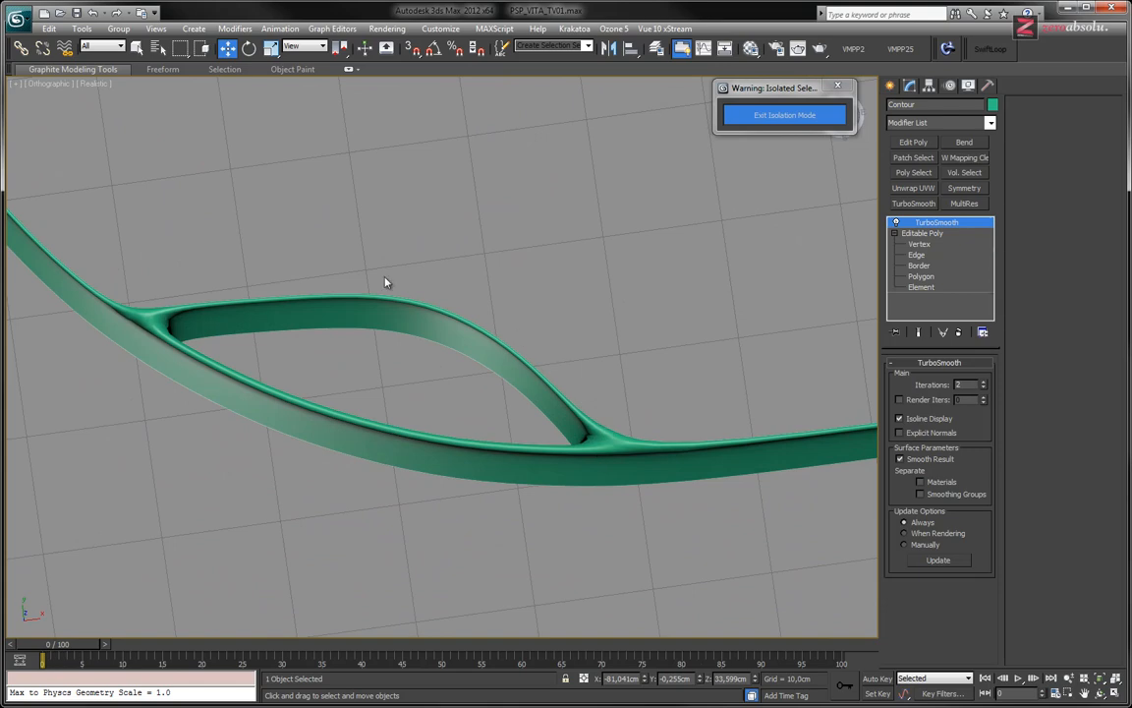
# - Add a Symmetry modifier to the contour in the maximized Top view, placing it between the Editable Poly and TurboSmooth
pyautogui.scroll(-3, 398, 324)
pyautogui.scroll(-3, 397, 397)
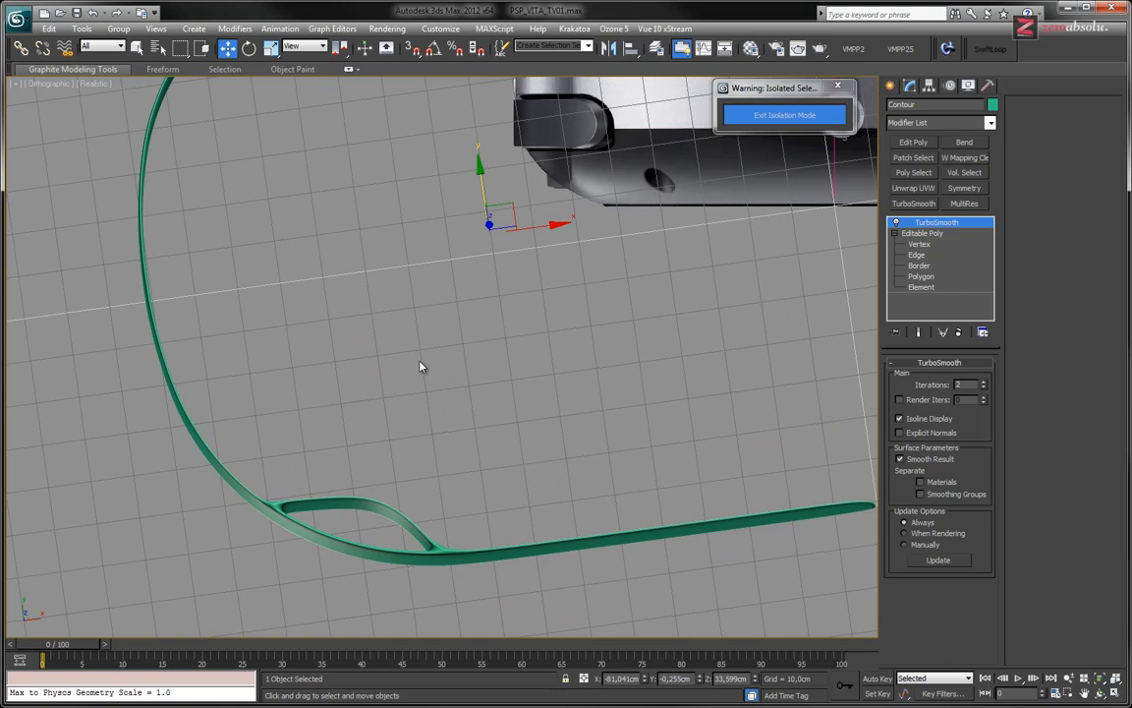
pyautogui.press('l')
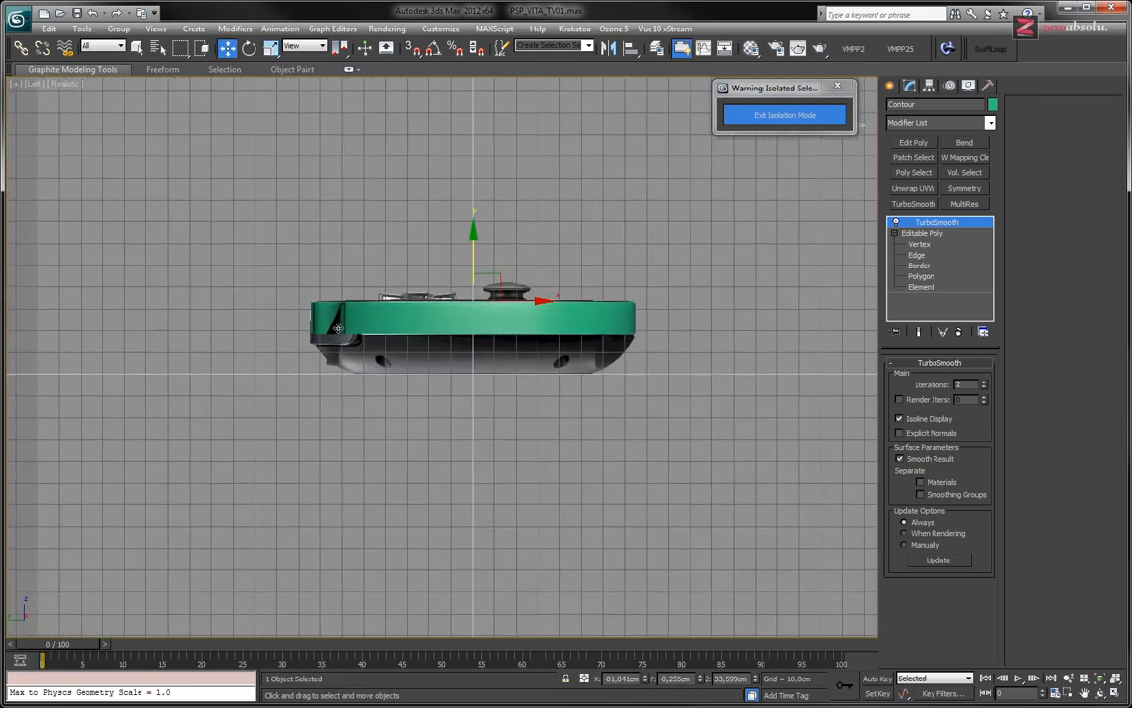
pyautogui.hotkey('alt', 'w')
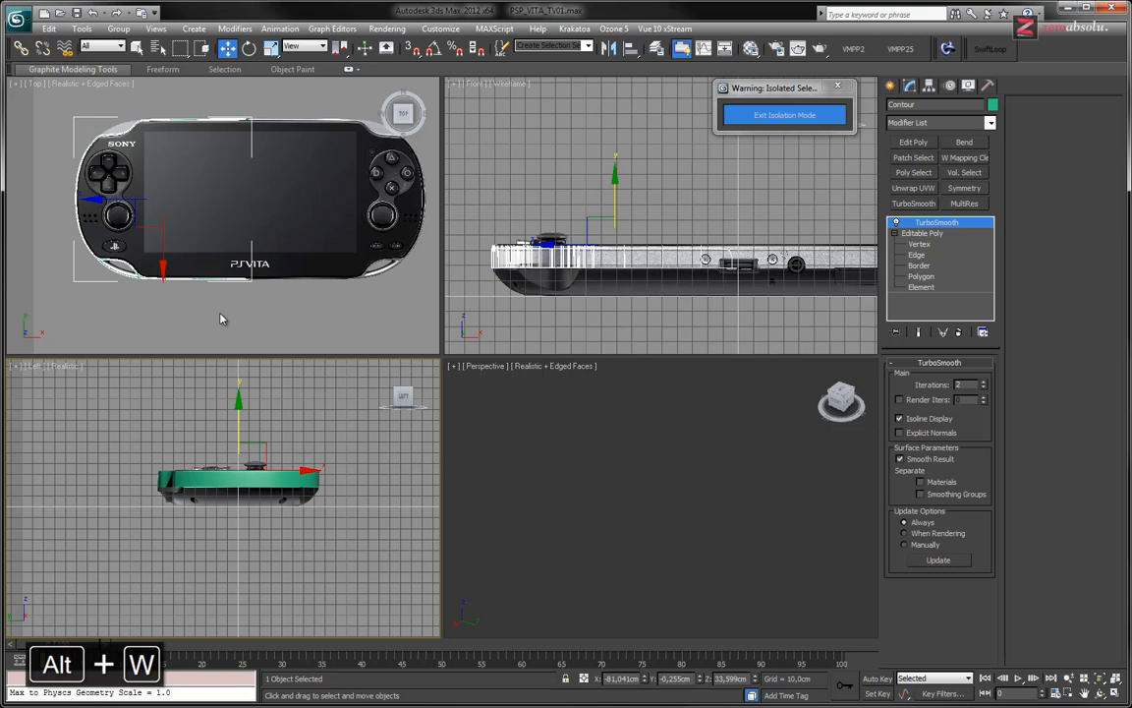
pyautogui.click(221, 317)
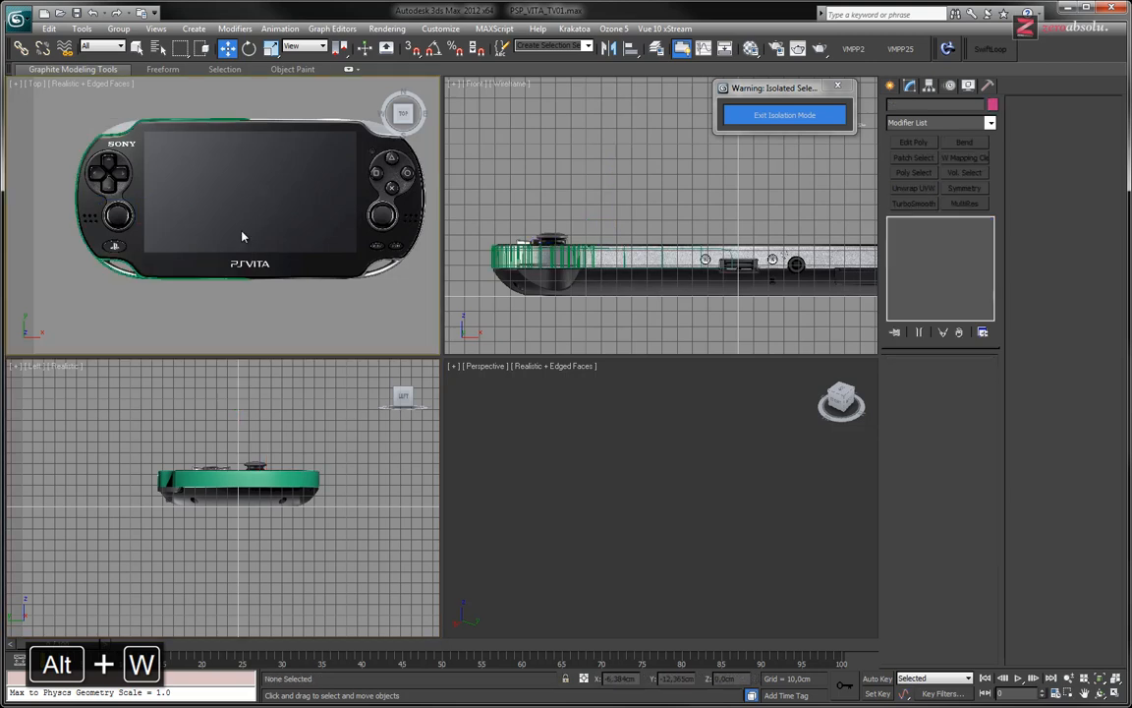
pyautogui.hotkey('alt', 'w')
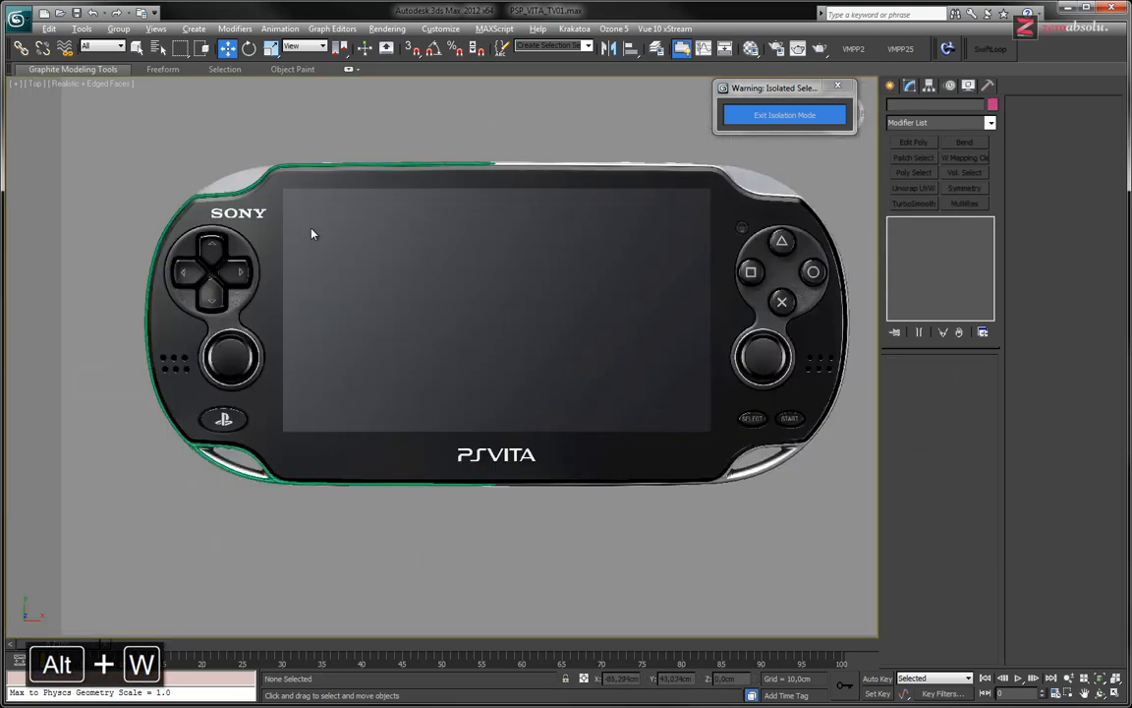
pyautogui.moveTo(290, 236); pyautogui.dragTo(275, 268, button='middle')
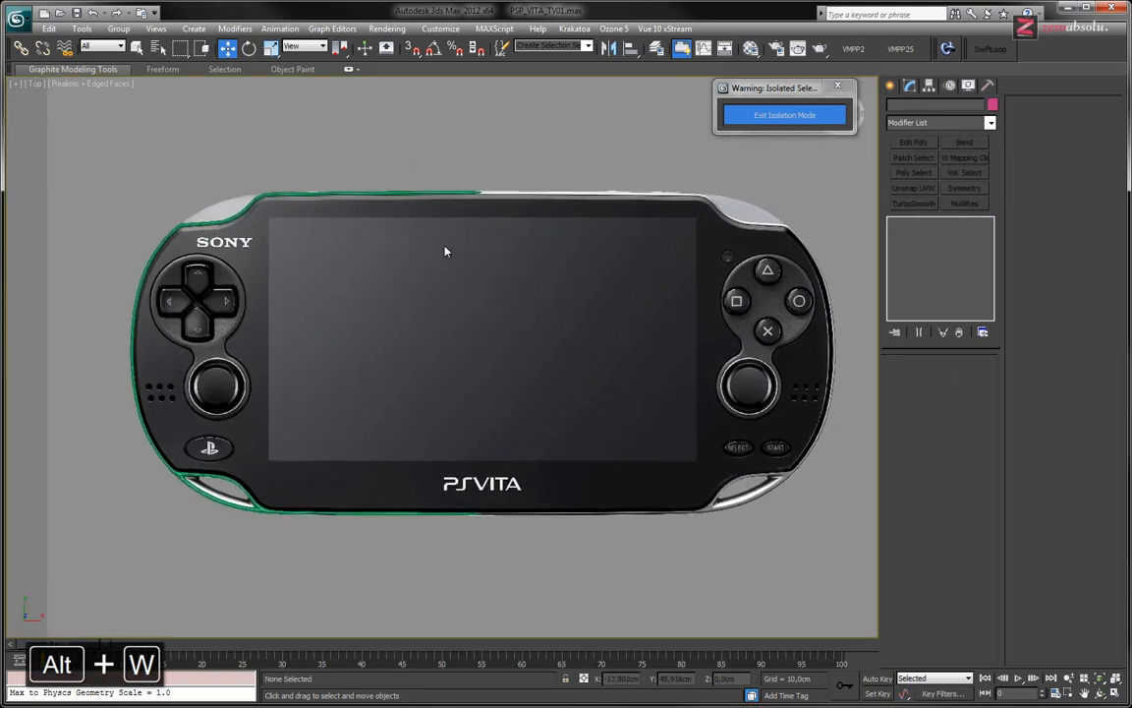
pyautogui.click(437, 192)
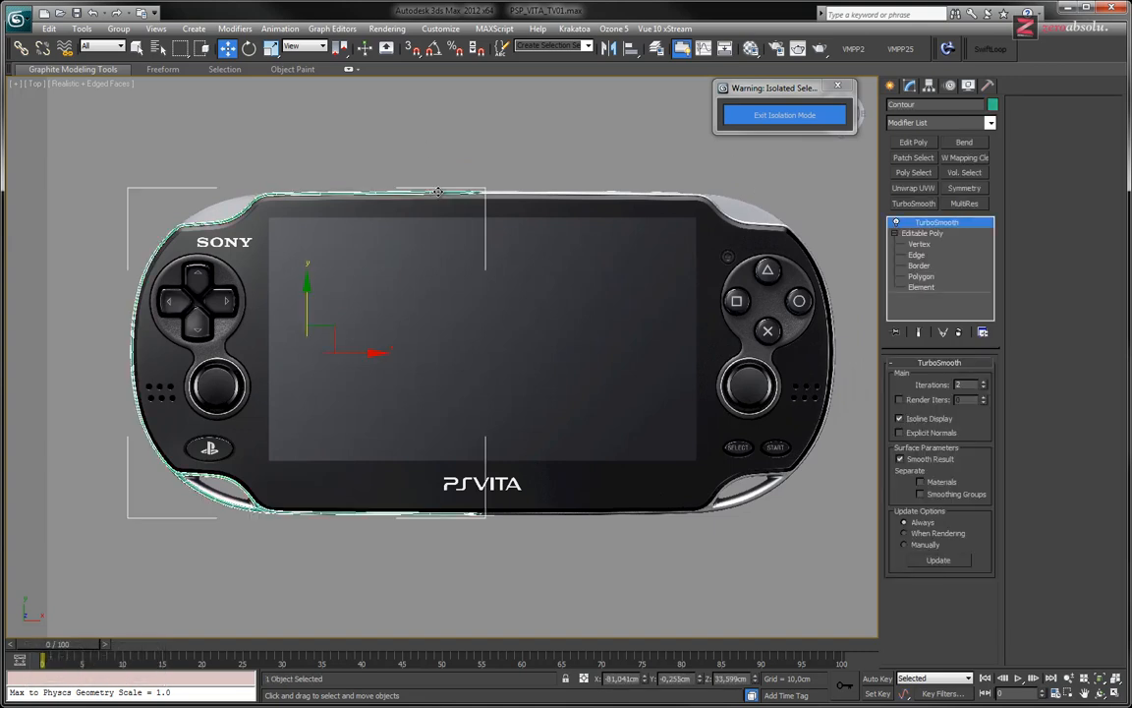
pyautogui.click(942, 234)
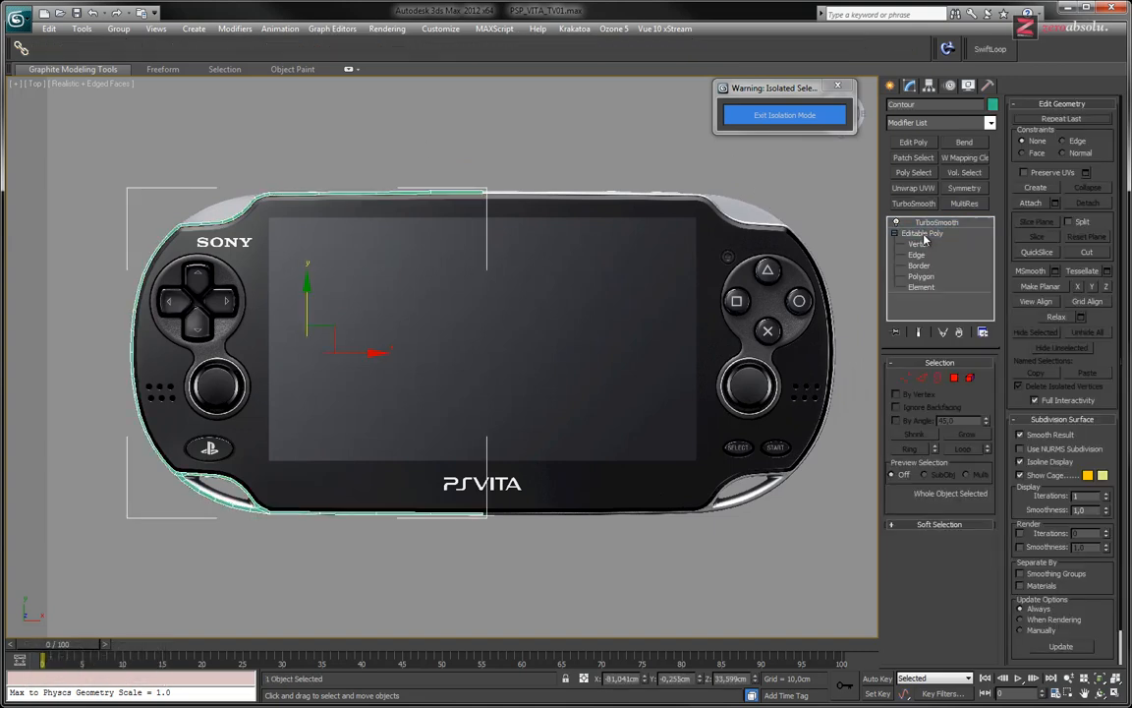
pyautogui.click(923, 123)
pyautogui.scroll(-4, 931, 587)
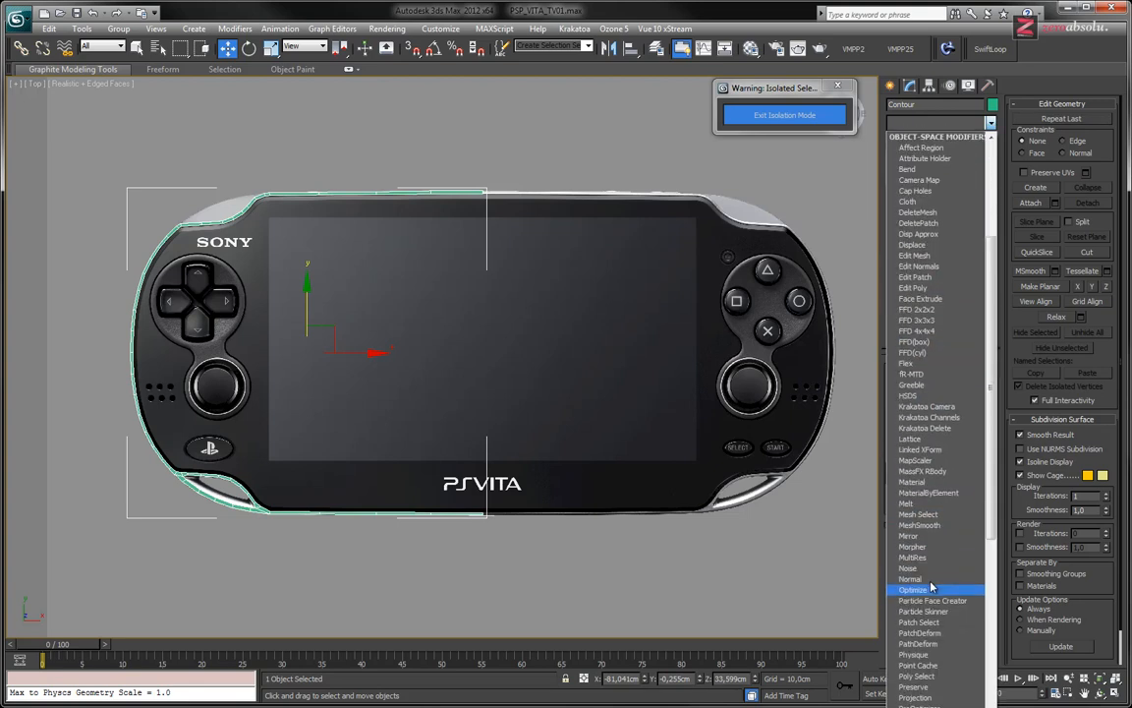
pyautogui.scroll(-8, 931, 587)
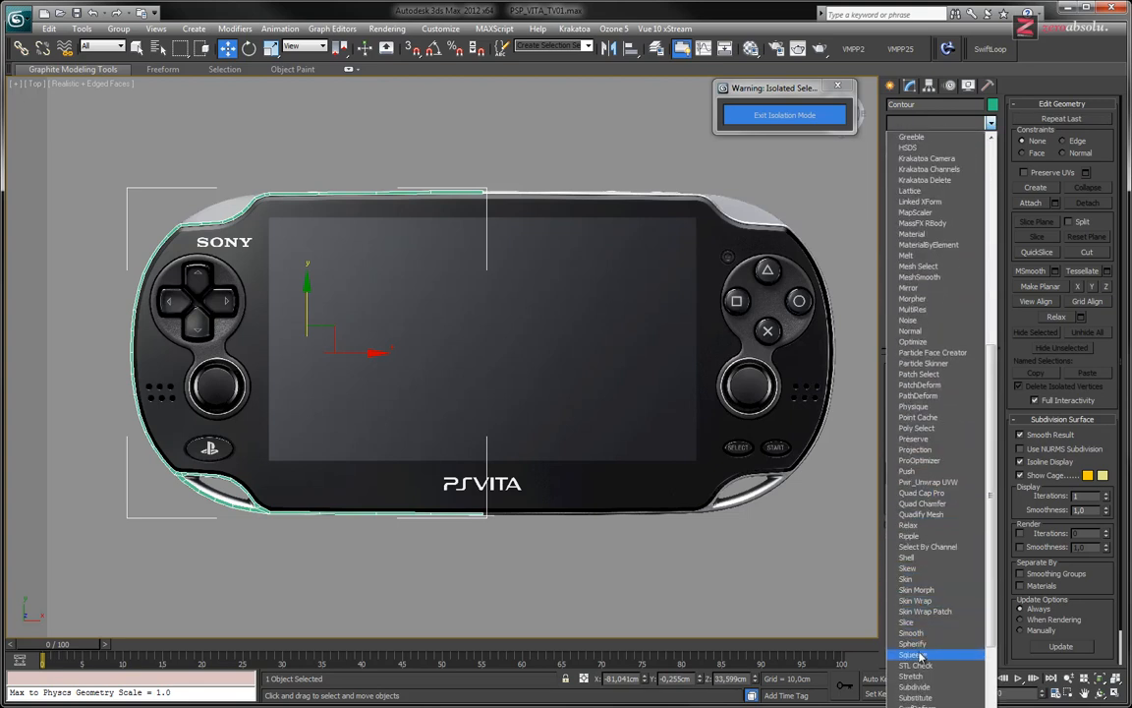
pyautogui.scroll(-2, 924, 649)
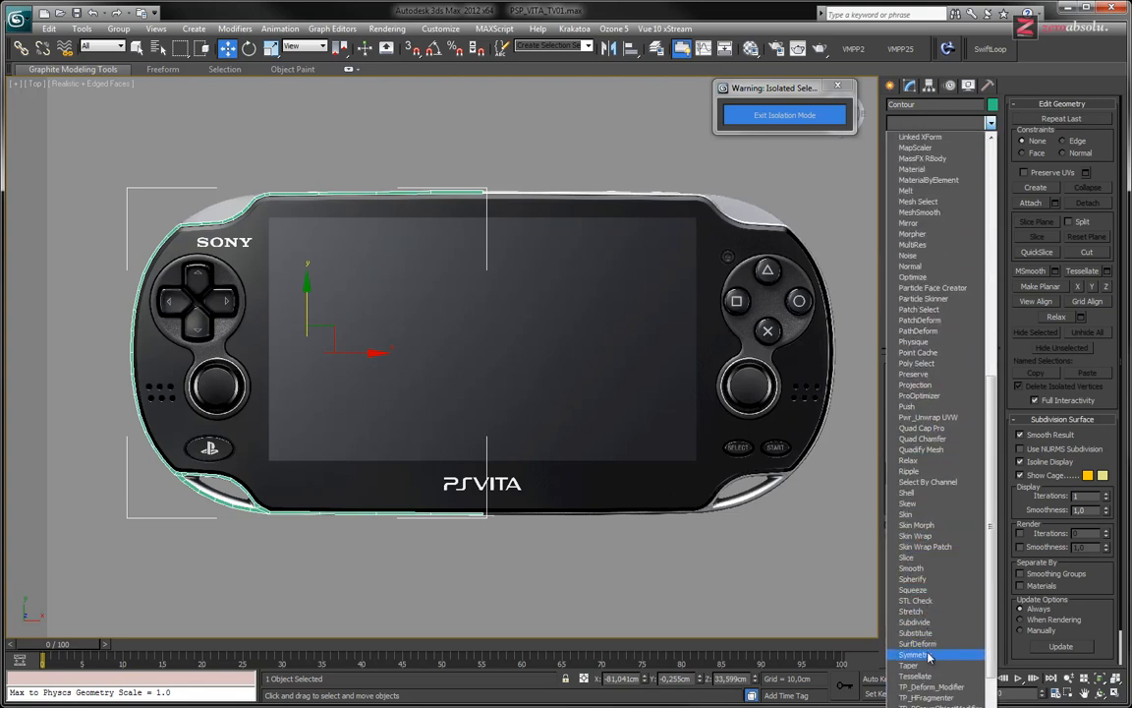
pyautogui.click(914, 655)
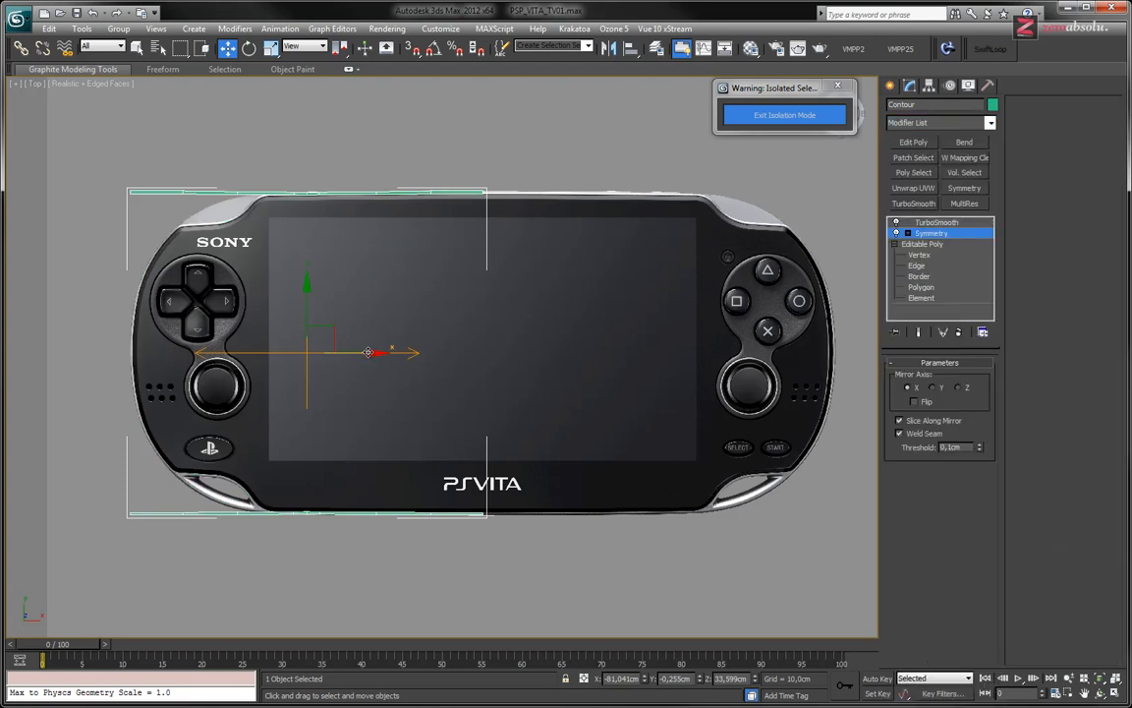
# - Shift the Symmetry's mirror plane along X to the middle of the console and enable Flip on the X mirror axis
pyautogui.moveTo(362, 354); pyautogui.dragTo(610, 356)
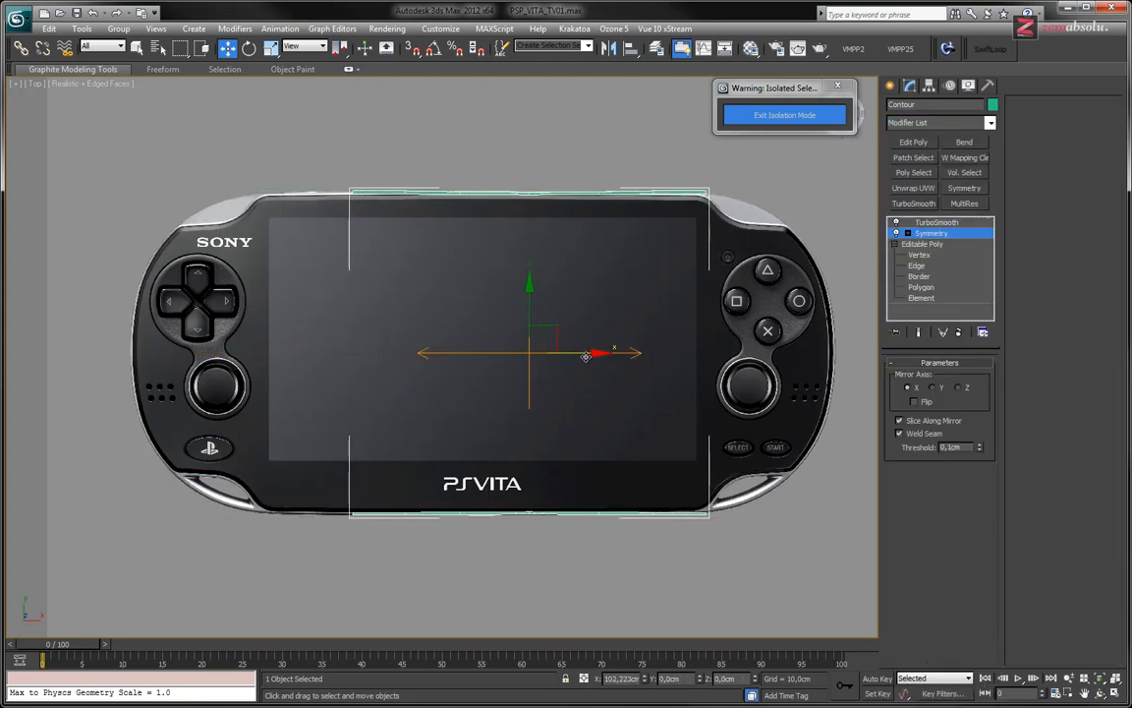
pyautogui.hotkey('ctrl', 'z')
pyautogui.click(908, 234)
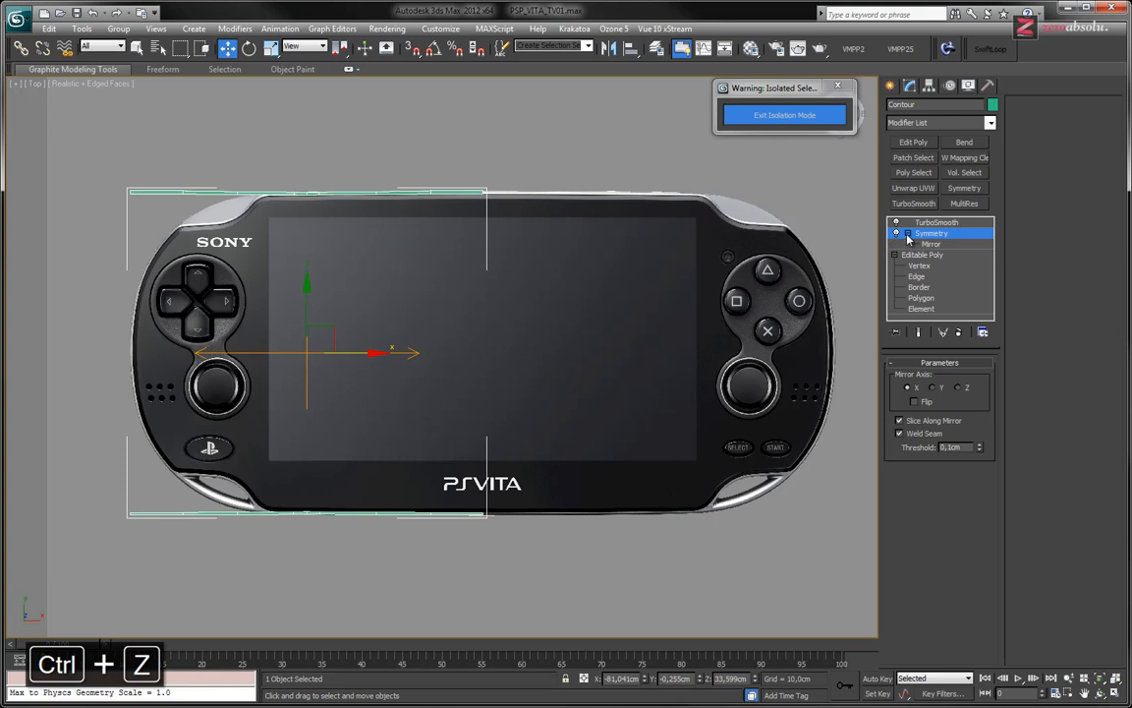
pyautogui.click(933, 245)
pyautogui.moveTo(376, 353); pyautogui.dragTo(558, 352)
pyautogui.click(914, 402)
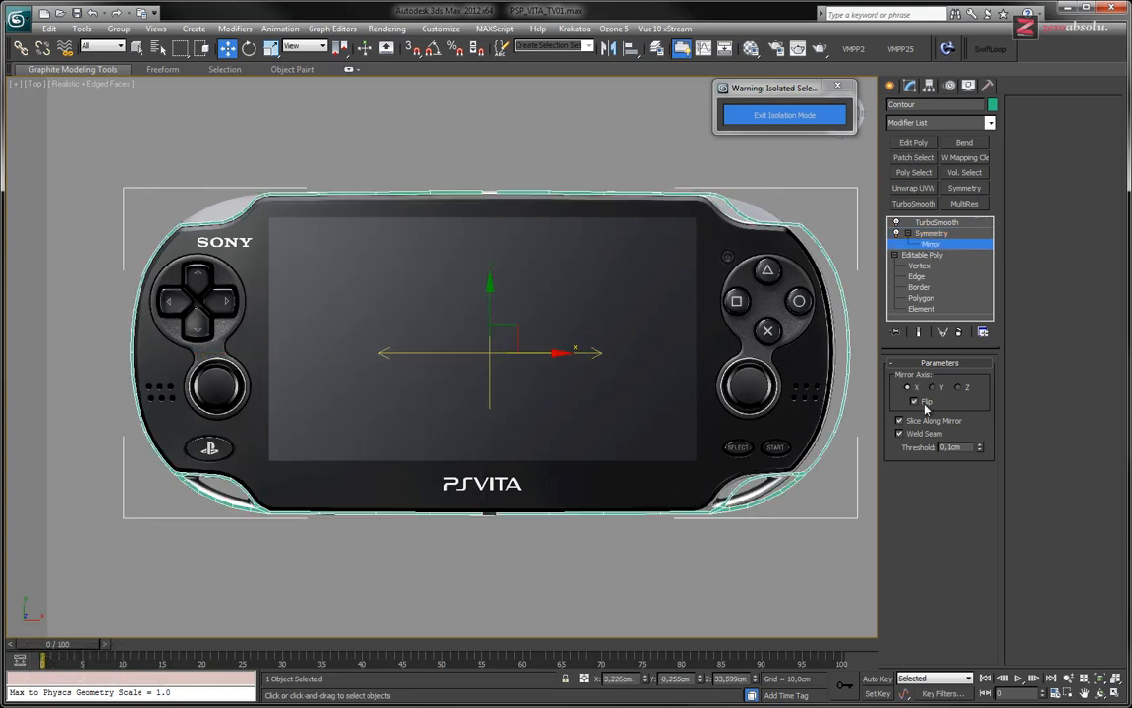
# - Align the mirrored half with the reference's right side and set the mirror plane's X position to 0
pyautogui.moveTo(532, 353); pyautogui.dragTo(527, 353)
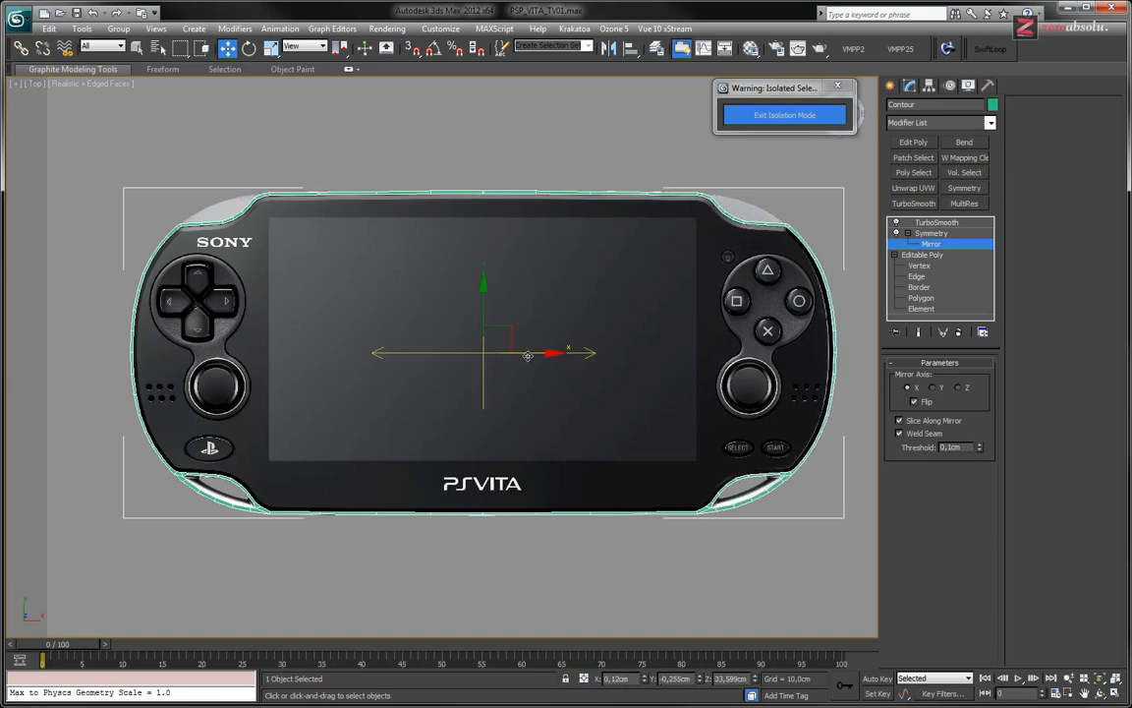
pyautogui.moveTo(633, 680); pyautogui.dragTo(587, 682)
pyautogui.write('0')
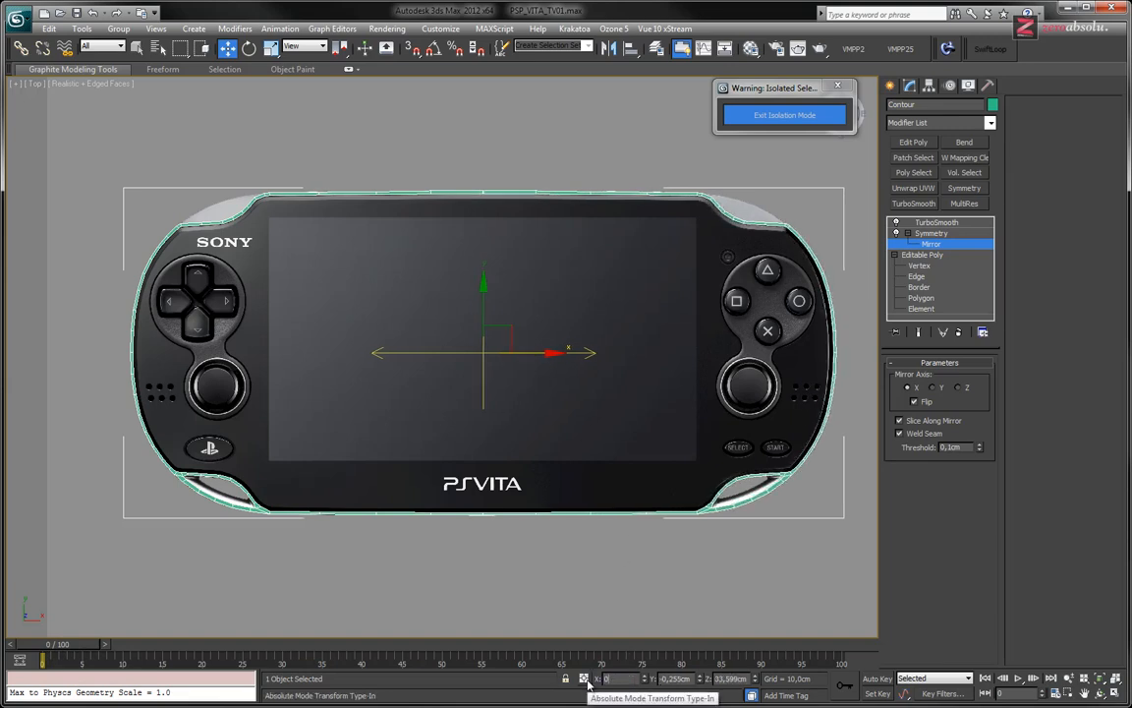
pyautogui.press('Return')
# - Compare the mirrored half with the top reference around the lower-right opening, the upper-right shoulder and the right edge
pyautogui.scroll(8, 685, 404)
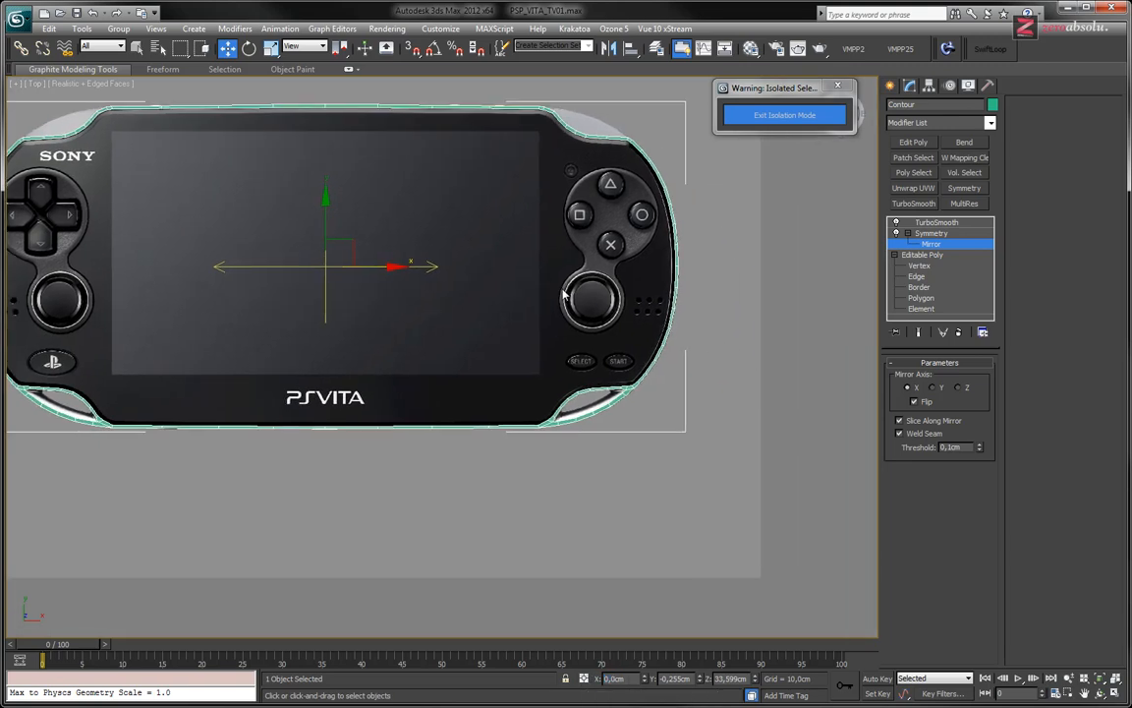
pyautogui.scroll(4, 533, 397)
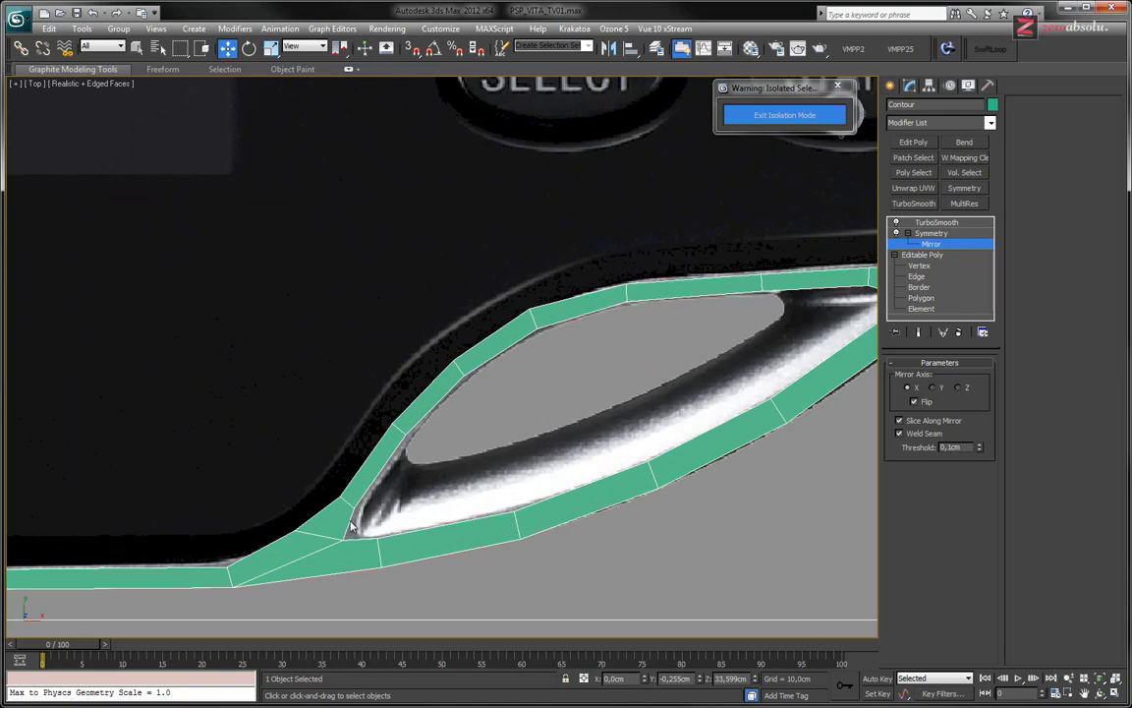
pyautogui.moveTo(746, 366); pyautogui.dragTo(577, 424, button='middle')
pyautogui.moveTo(26, 625); pyautogui.dragTo(356, 547, button='middle')
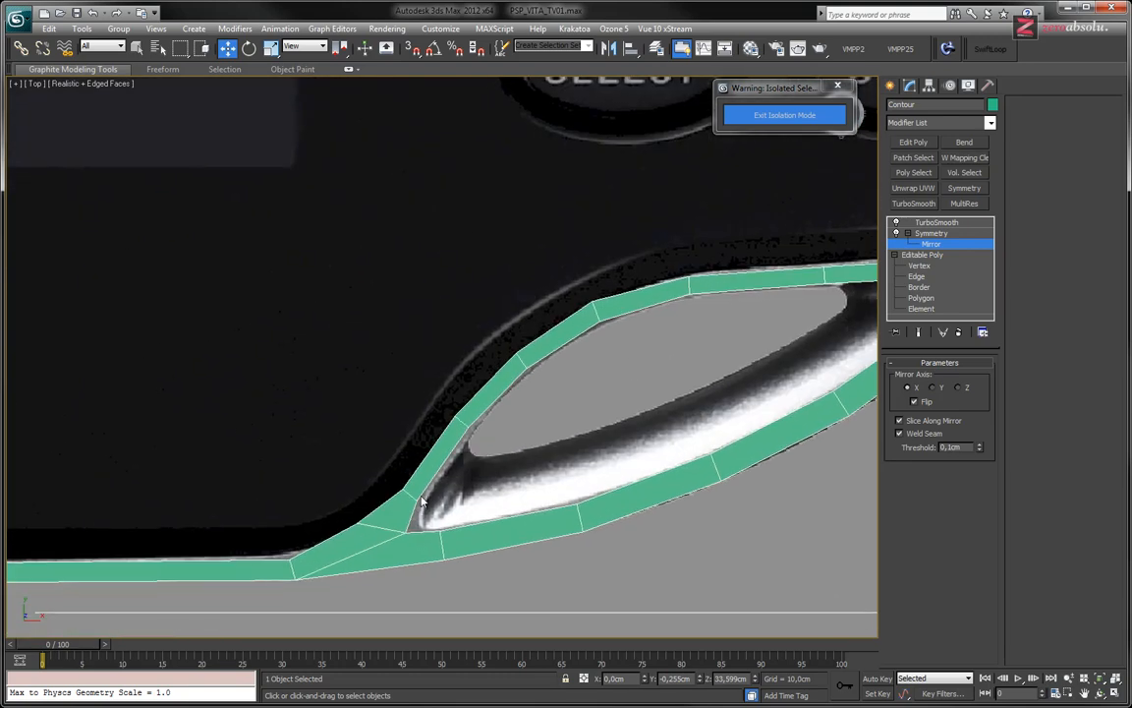
pyautogui.moveTo(690, 349); pyautogui.dragTo(336, 467, button='middle')
pyautogui.moveTo(769, 283); pyautogui.dragTo(529, 261, button='middle')
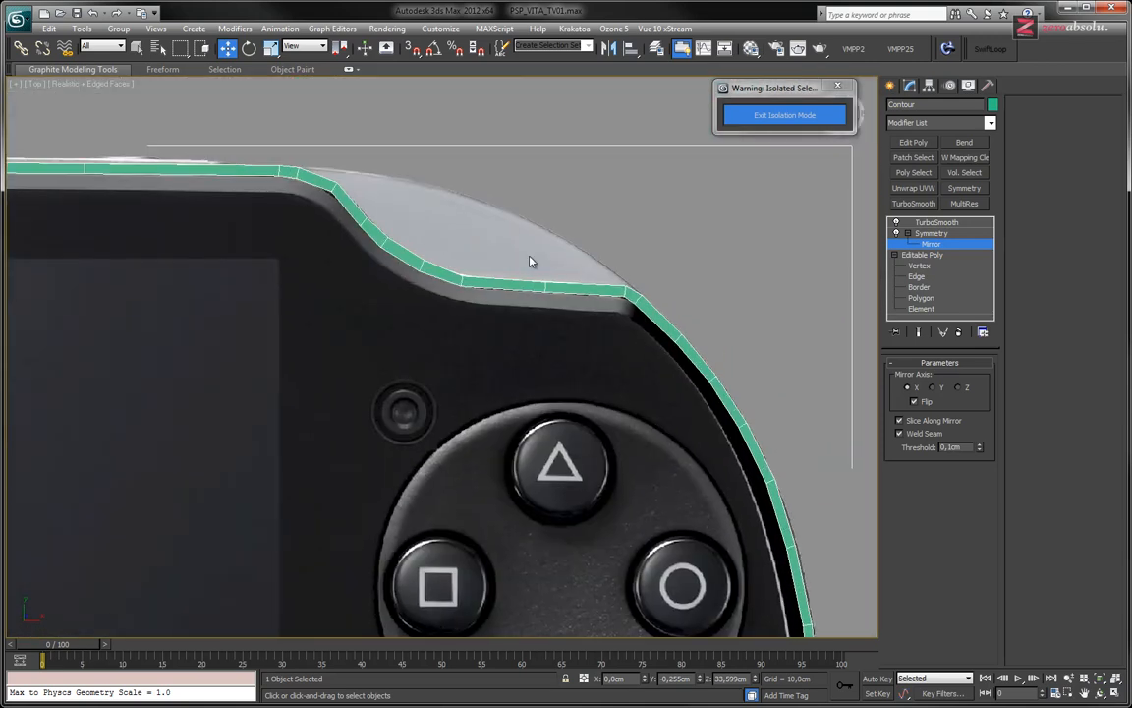
pyautogui.moveTo(187, 192); pyautogui.dragTo(545, 78, button='middle')
pyautogui.scroll(-4, 550, 266)
pyautogui.moveTo(452, 378); pyautogui.dragTo(606, 262, button='middle')
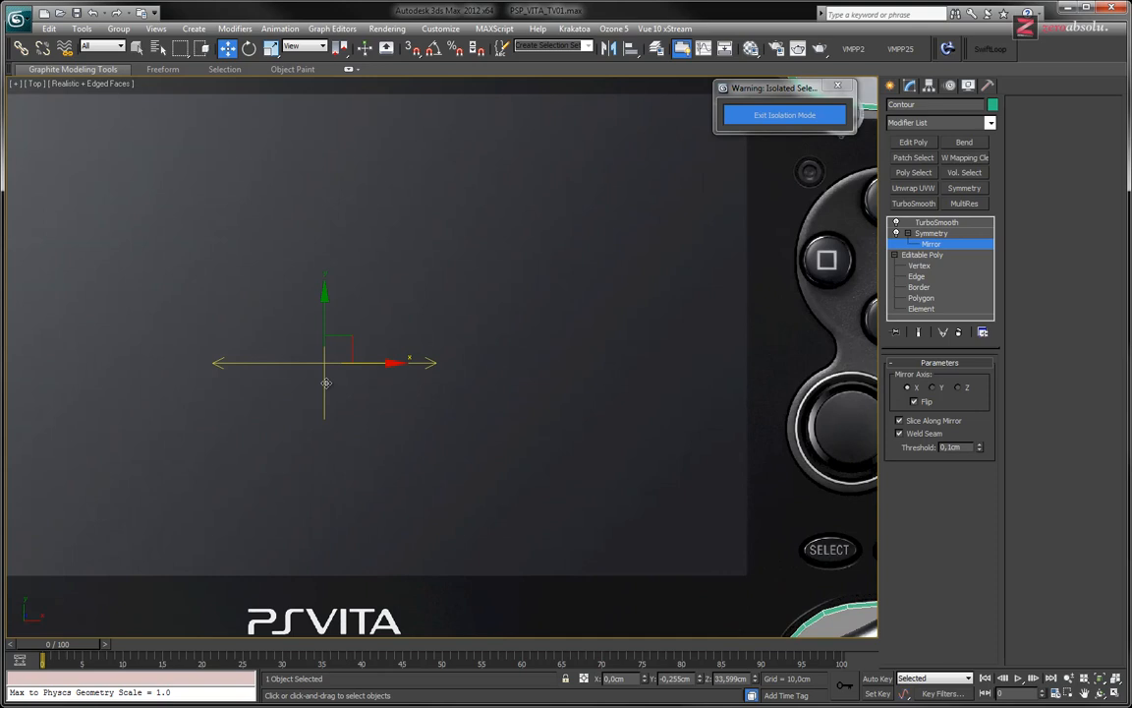
pyautogui.scroll(-2, 320, 329)
pyautogui.moveTo(320, 328); pyautogui.dragTo(500, 339, button='middle')
# - Return to the TurboSmooth level and examine the smoothed, mirrored frame and its openings from several angles
pyautogui.click(937, 222)
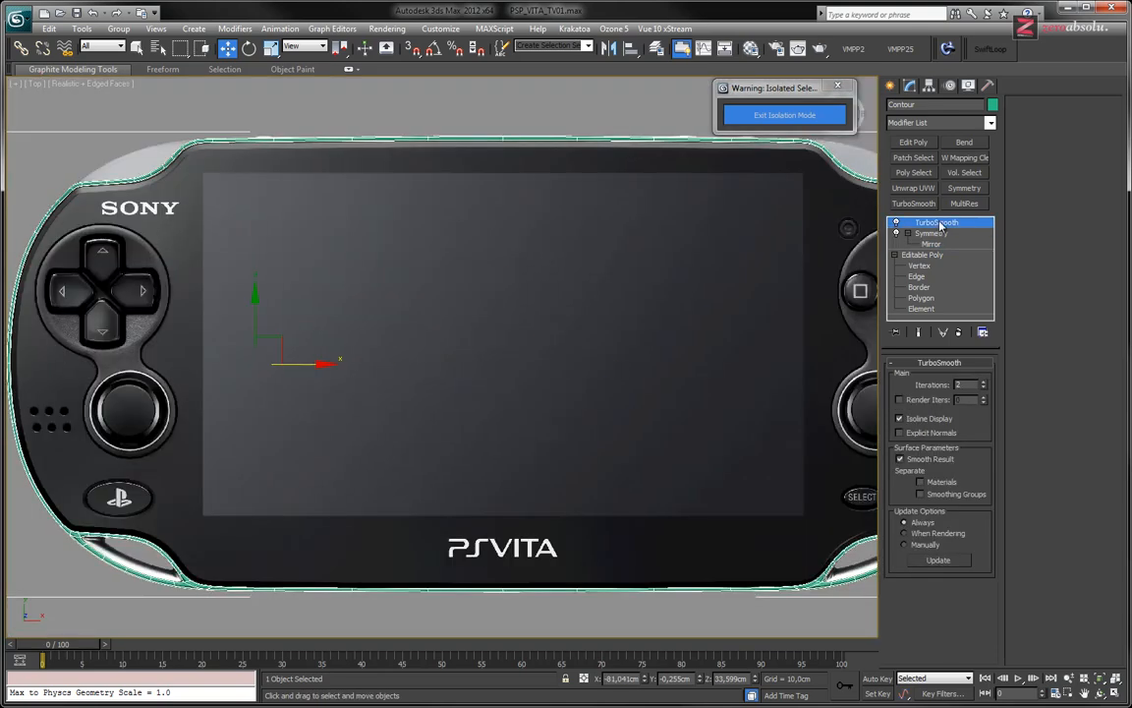
pyautogui.keyDown('alt'); pyautogui.moveTo(485, 328); pyautogui.dragTo(433, 222, button='middle'); pyautogui.keyUp('alt')
pyautogui.scroll(6, 511, 334)
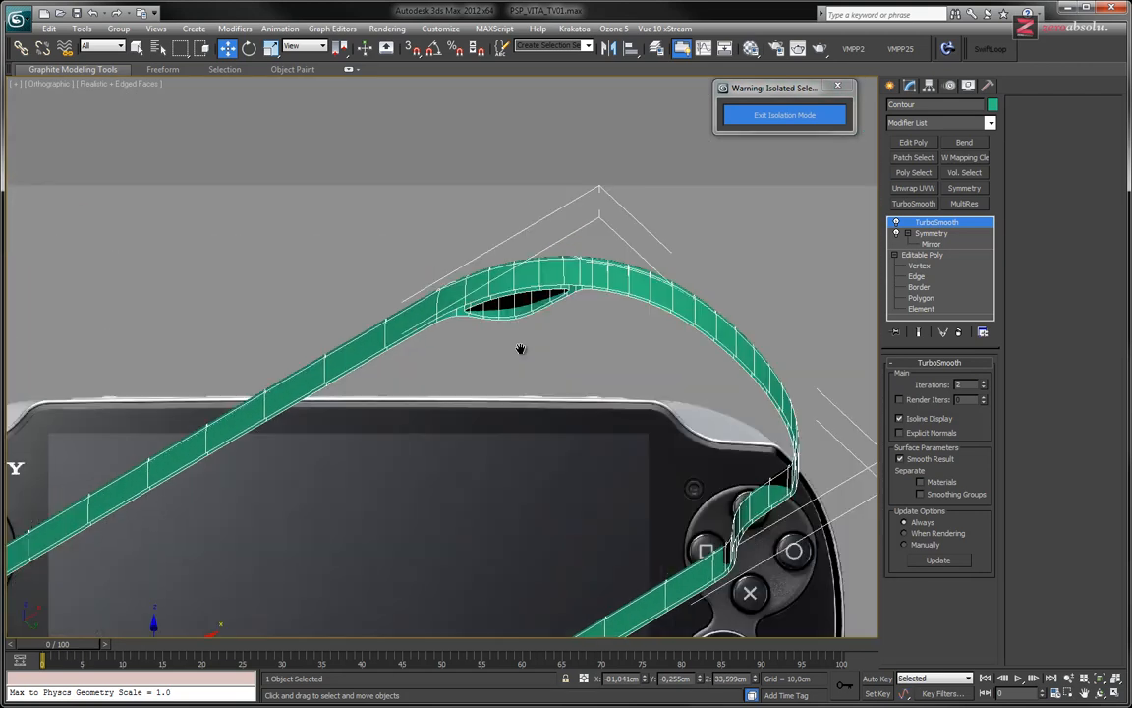
pyautogui.scroll(3, 499, 315)
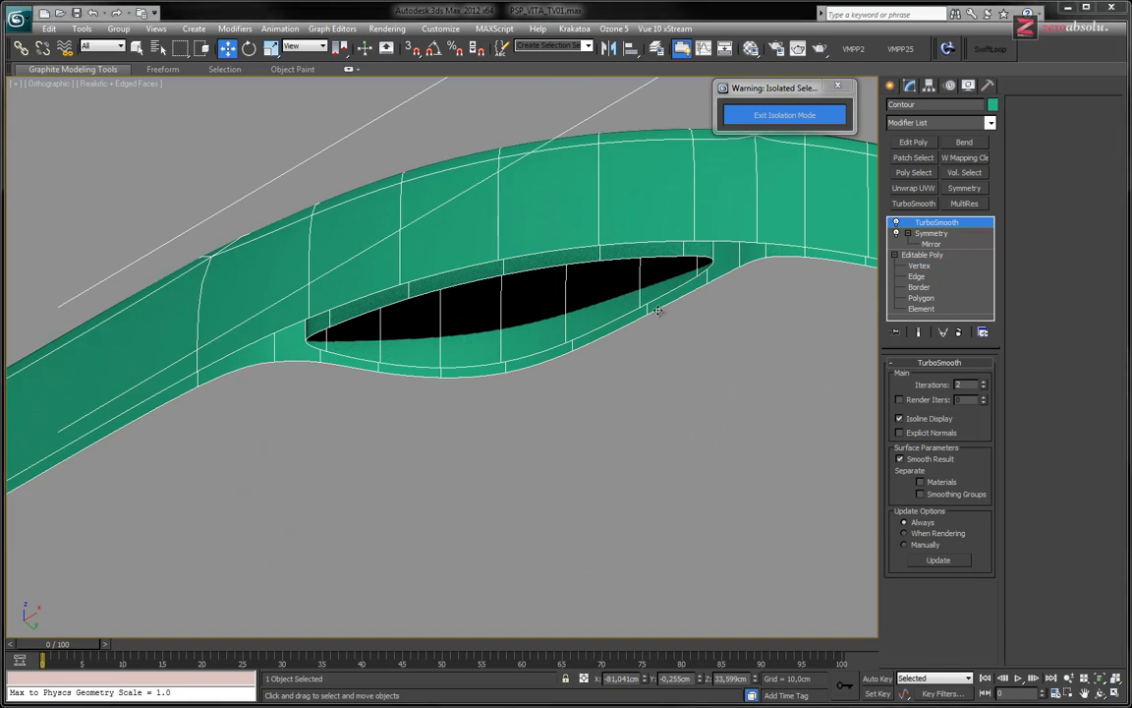
pyautogui.keyDown('alt'); pyautogui.moveTo(657, 310); pyautogui.dragTo(435, 386, button='middle'); pyautogui.keyUp('alt')
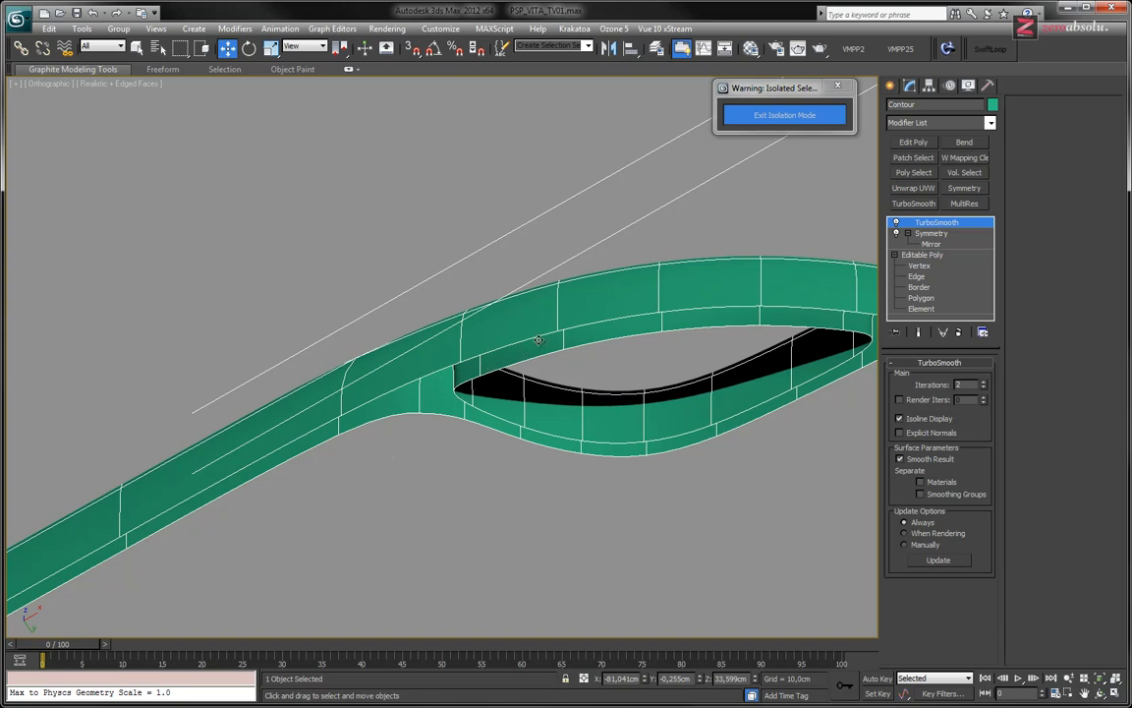
pyautogui.scroll(-5, 588, 351)
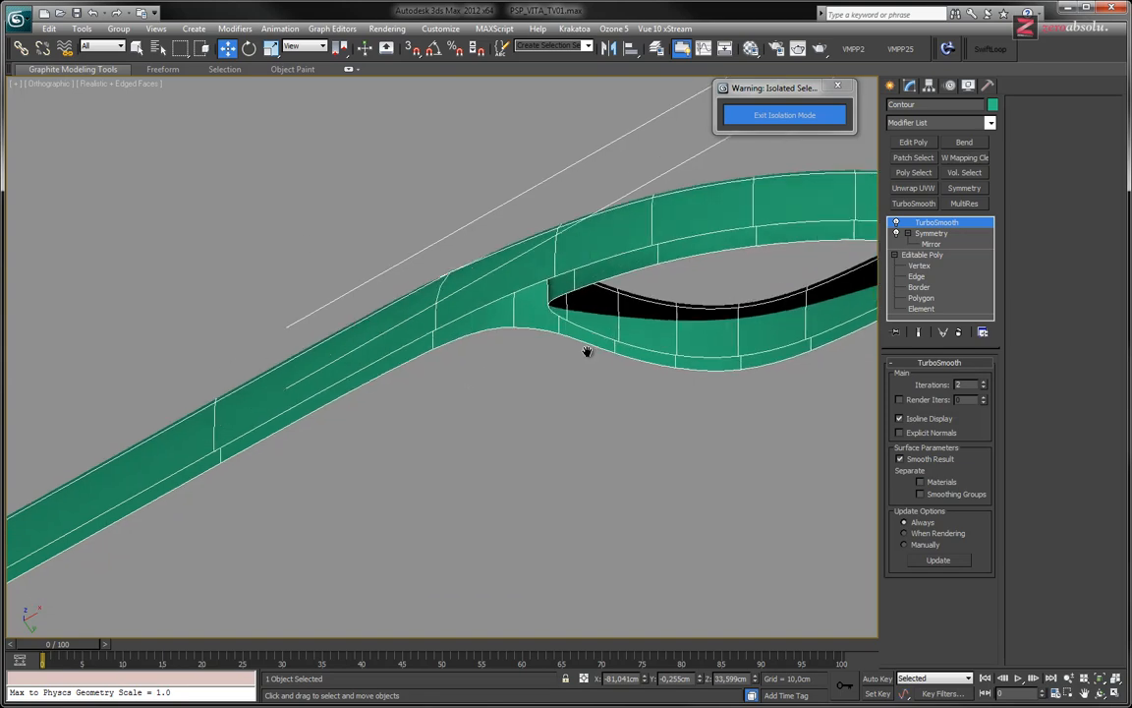
pyautogui.scroll(-10, 509, 352)
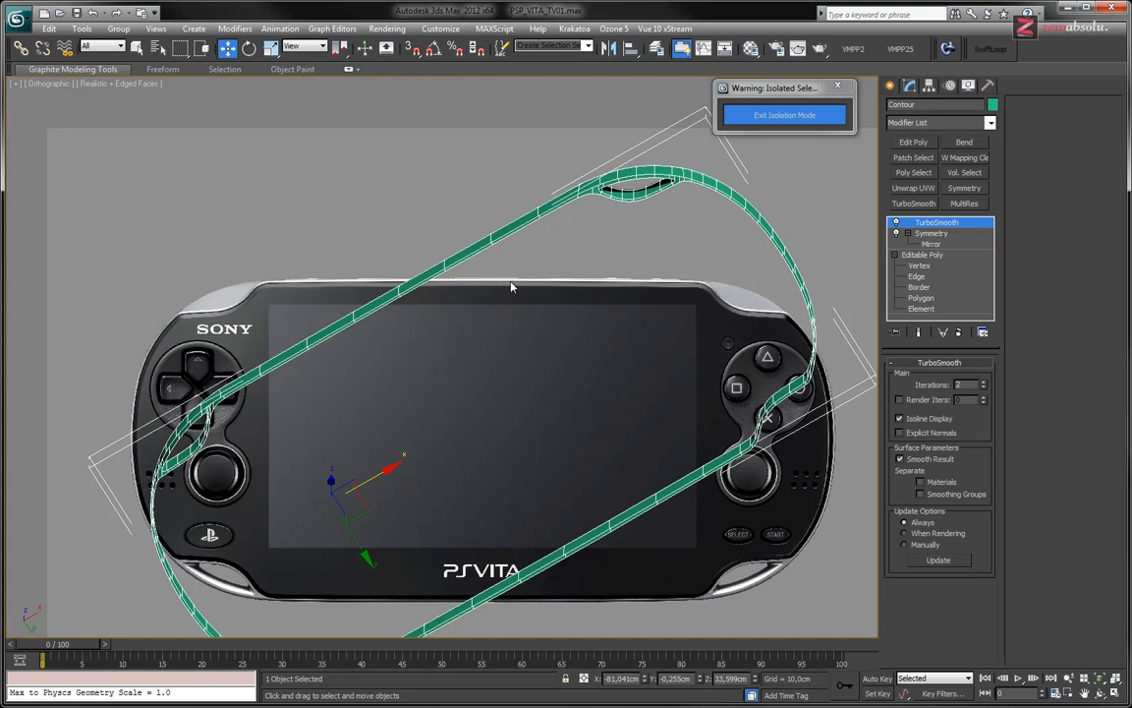
pyautogui.keyDown('alt'); pyautogui.moveTo(513, 286); pyautogui.dragTo(546, 301, button='middle'); pyautogui.keyUp('alt')
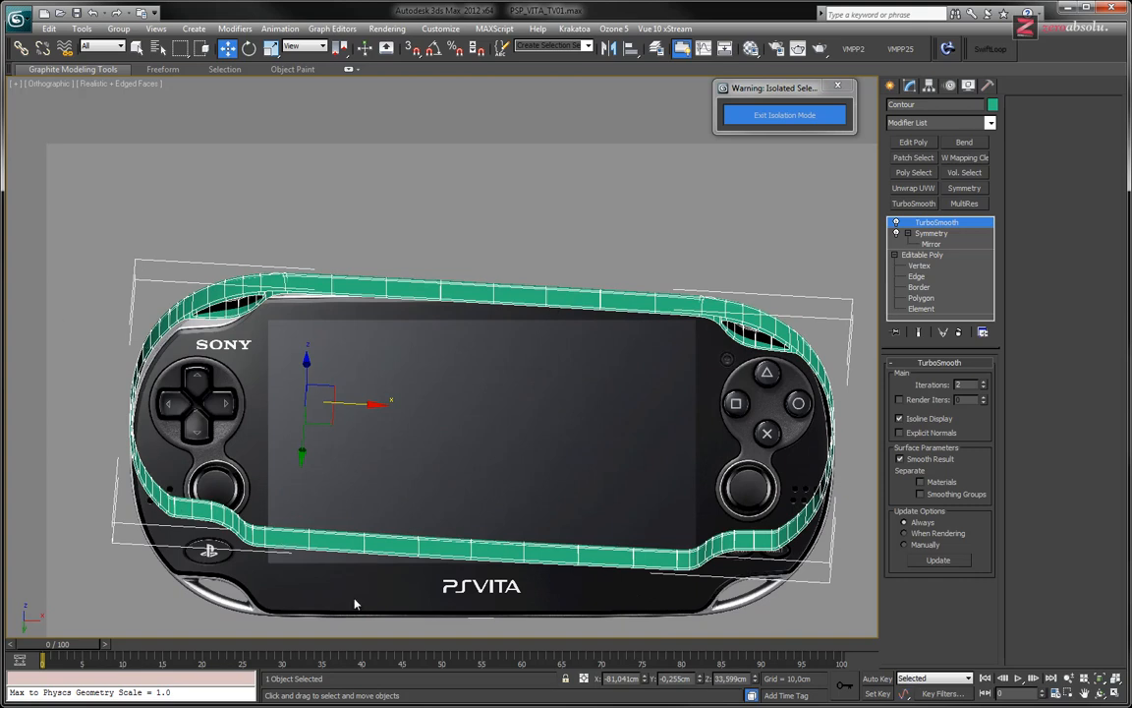
pyautogui.moveTo(457, 403); pyautogui.dragTo(466, 326, button='middle')
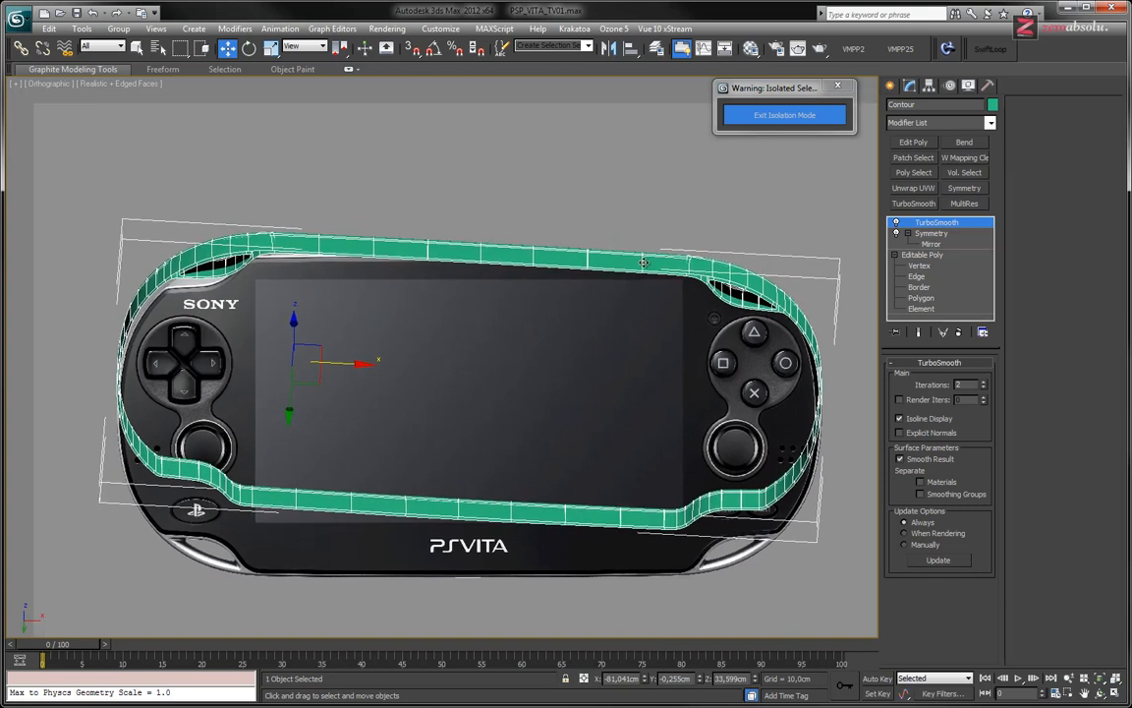
# - Deselect the contour in the Top view and check the complete frame against the reference outline
pyautogui.press('t')
pyautogui.scroll(5, 295, 246)
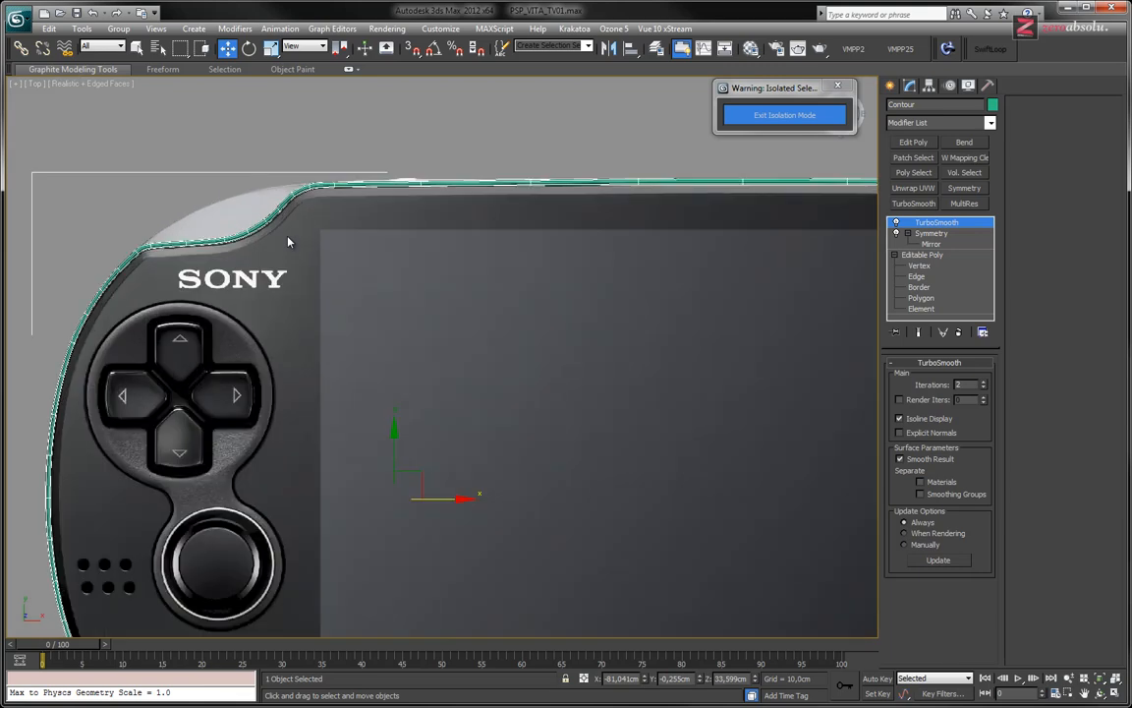
pyautogui.scroll(-6, 288, 241)
pyautogui.scroll(2, 402, 340)
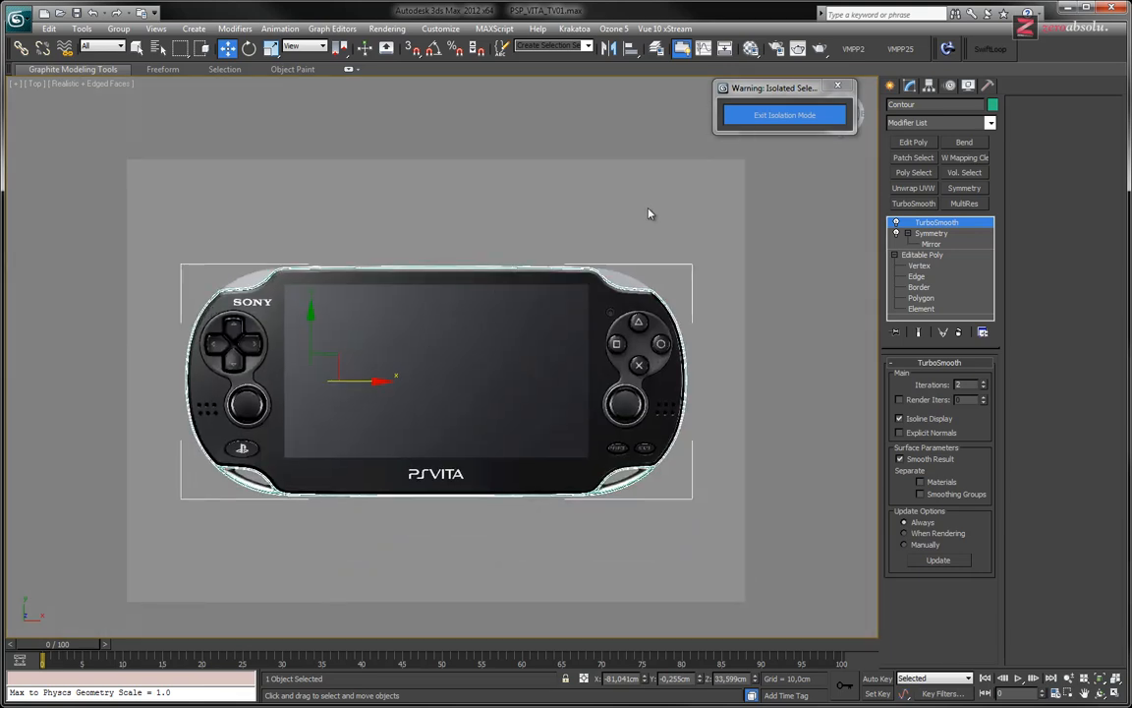
pyautogui.click(550, 230)
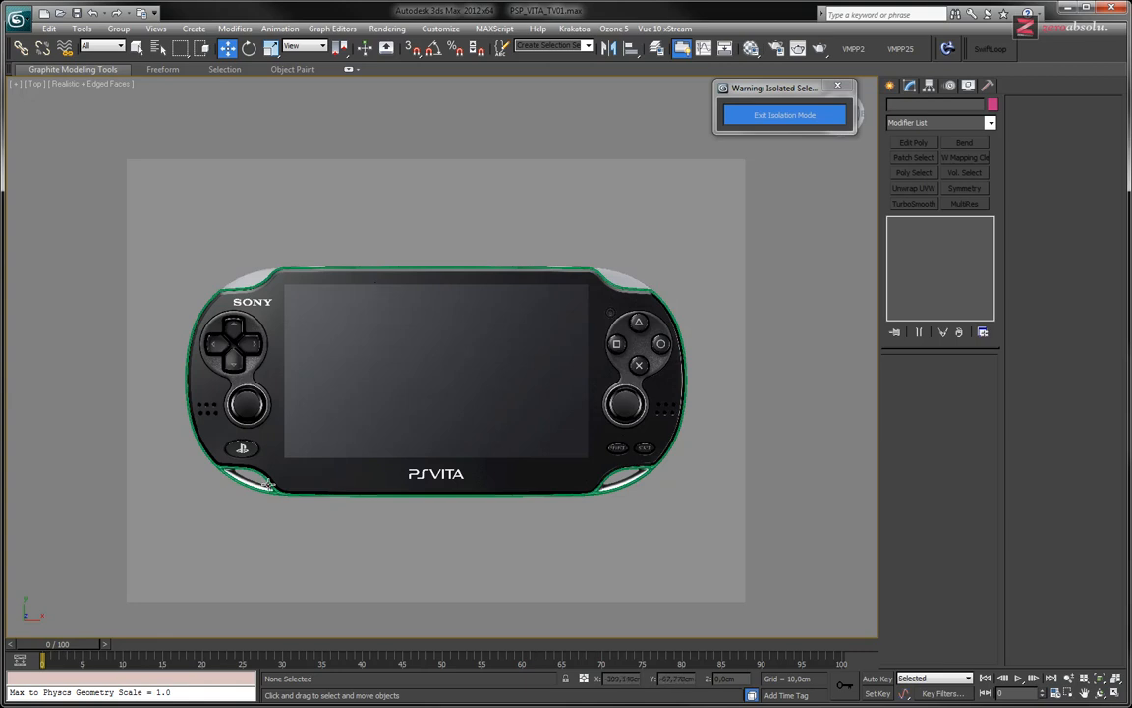
pyautogui.moveTo(258, 510); pyautogui.dragTo(361, 470, button='middle')
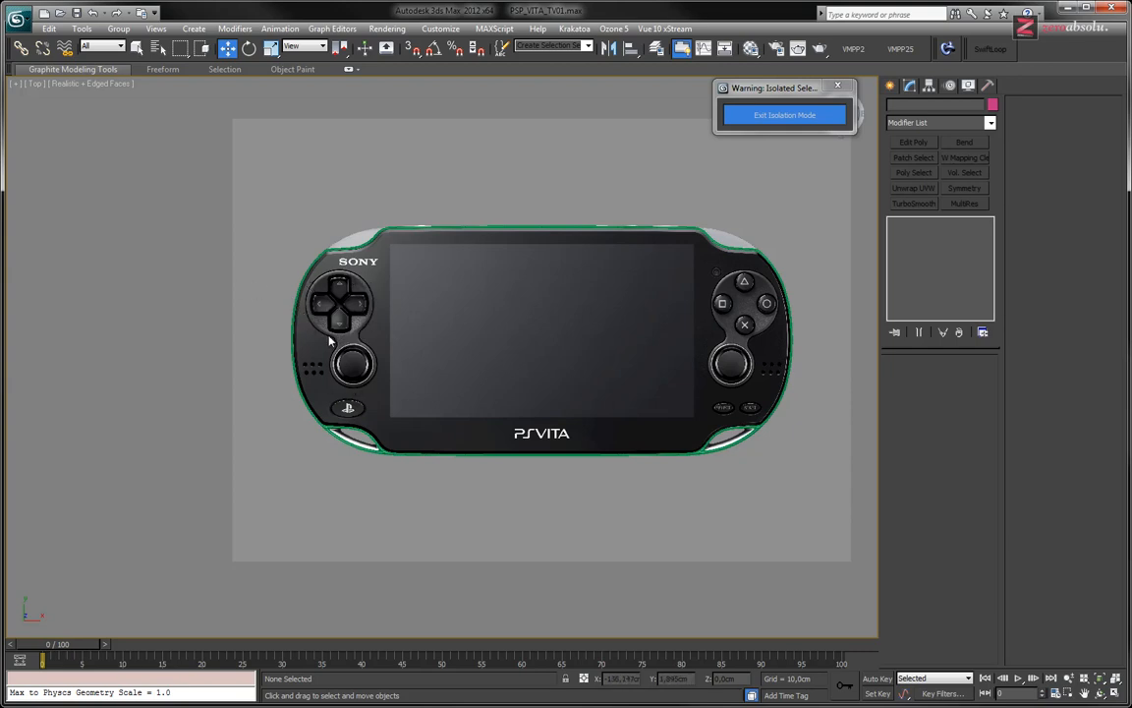
pyautogui.scroll(5, 365, 361)
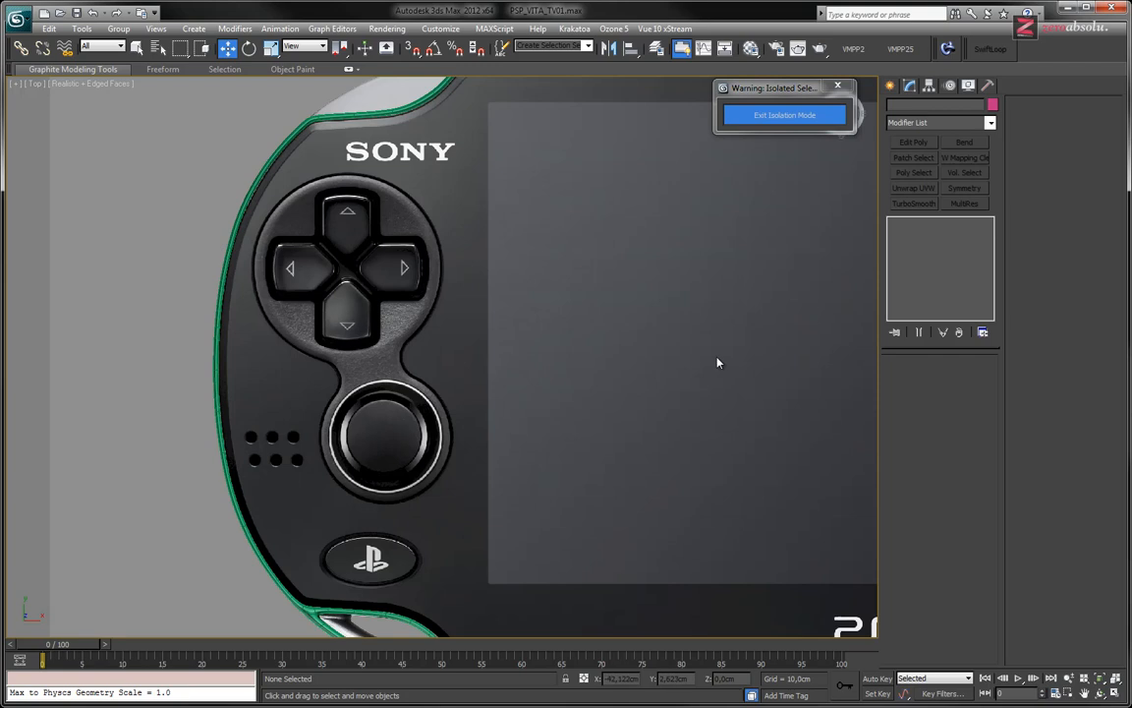
pyautogui.moveTo(718, 362); pyautogui.dragTo(467, 333, button='middle')
pyautogui.scroll(-5, 495, 389)
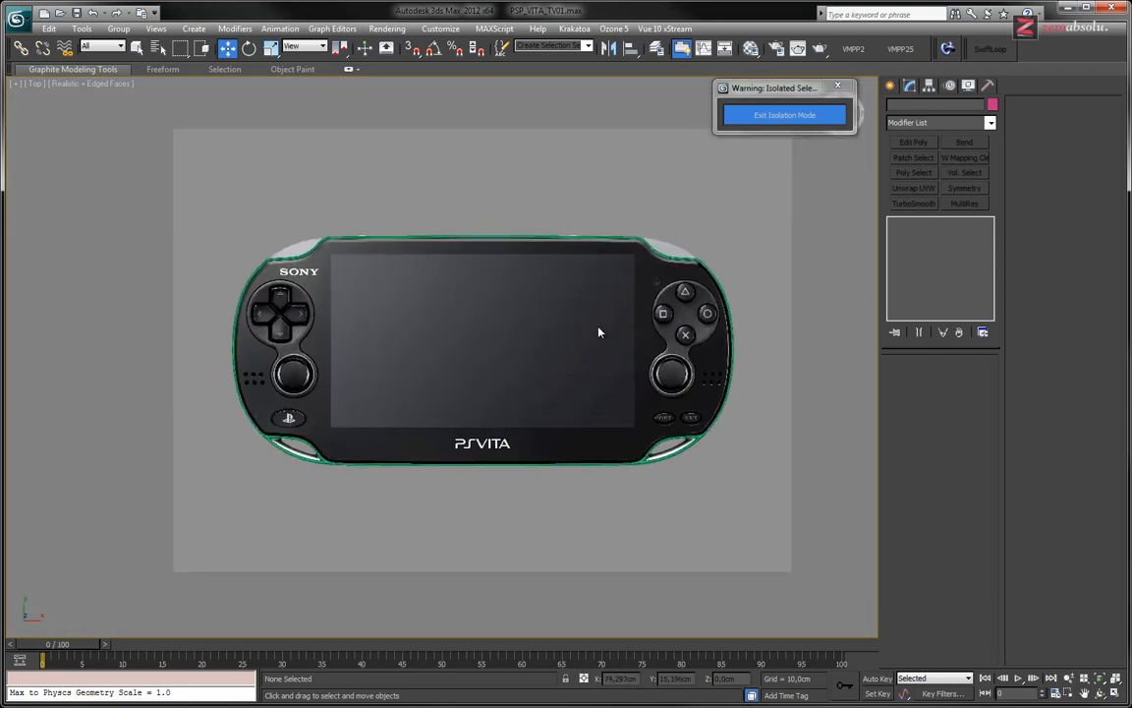
# - Save the scene as PSP_VITA_TV02.max in the 3Dsource folder, replacing the existing file
pyautogui.click(16, 18)
pyautogui.click(47, 162)
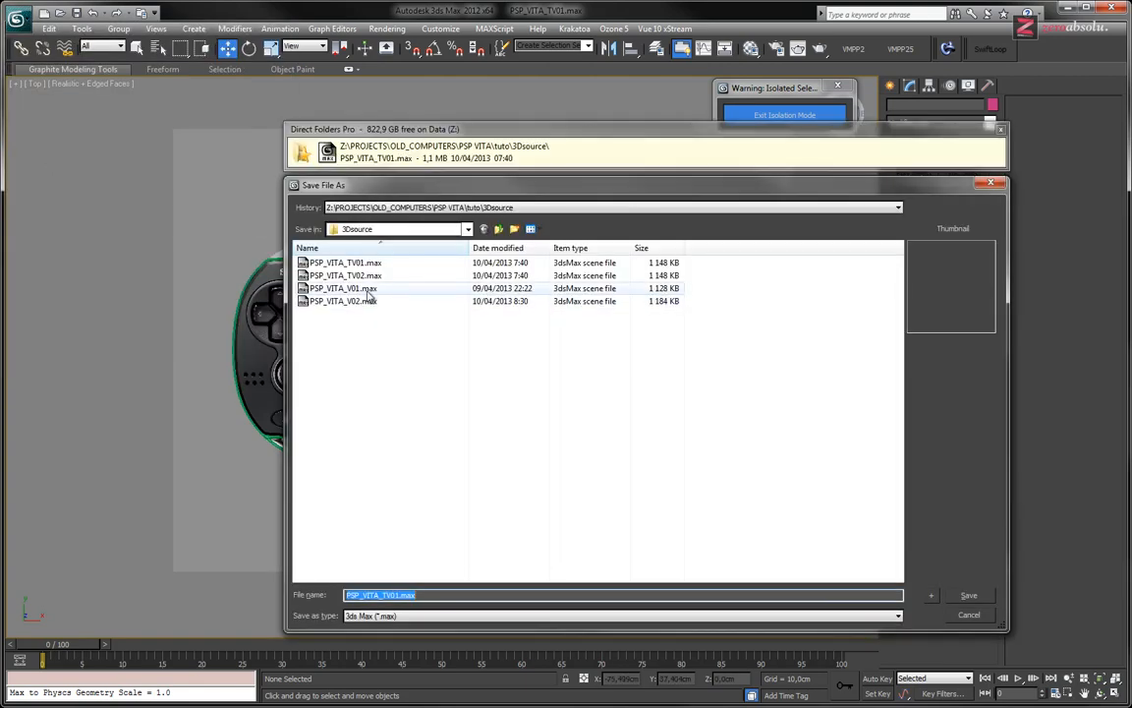
pyautogui.click(361, 277)
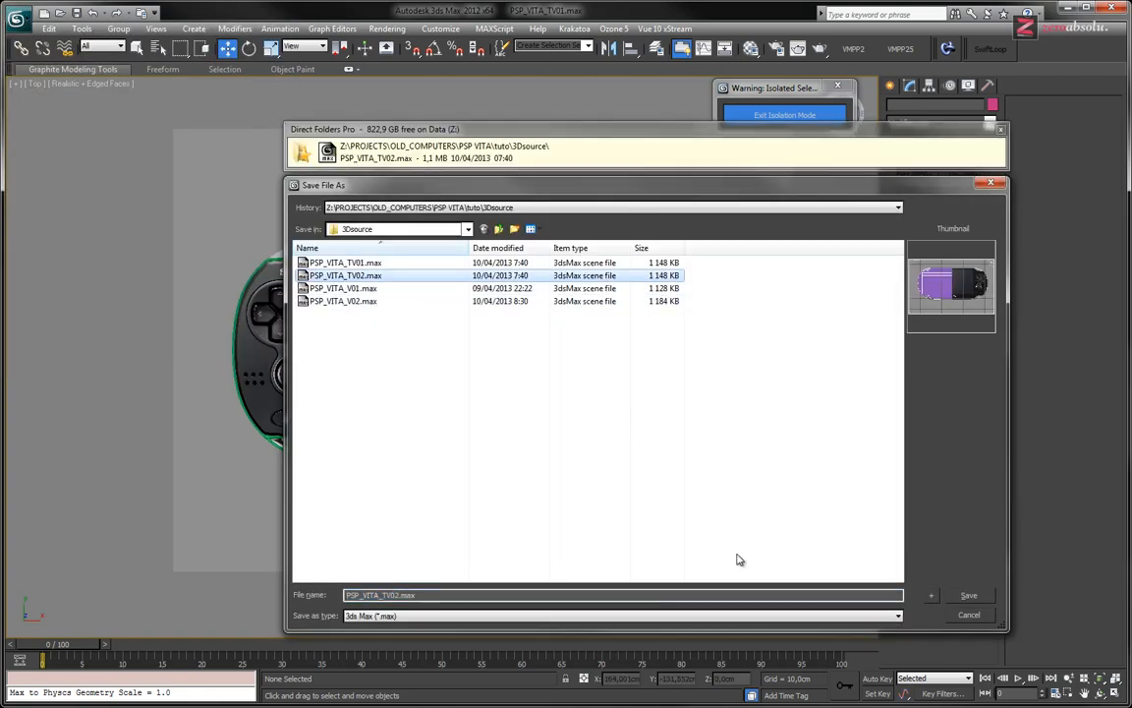
pyautogui.click(968, 596)
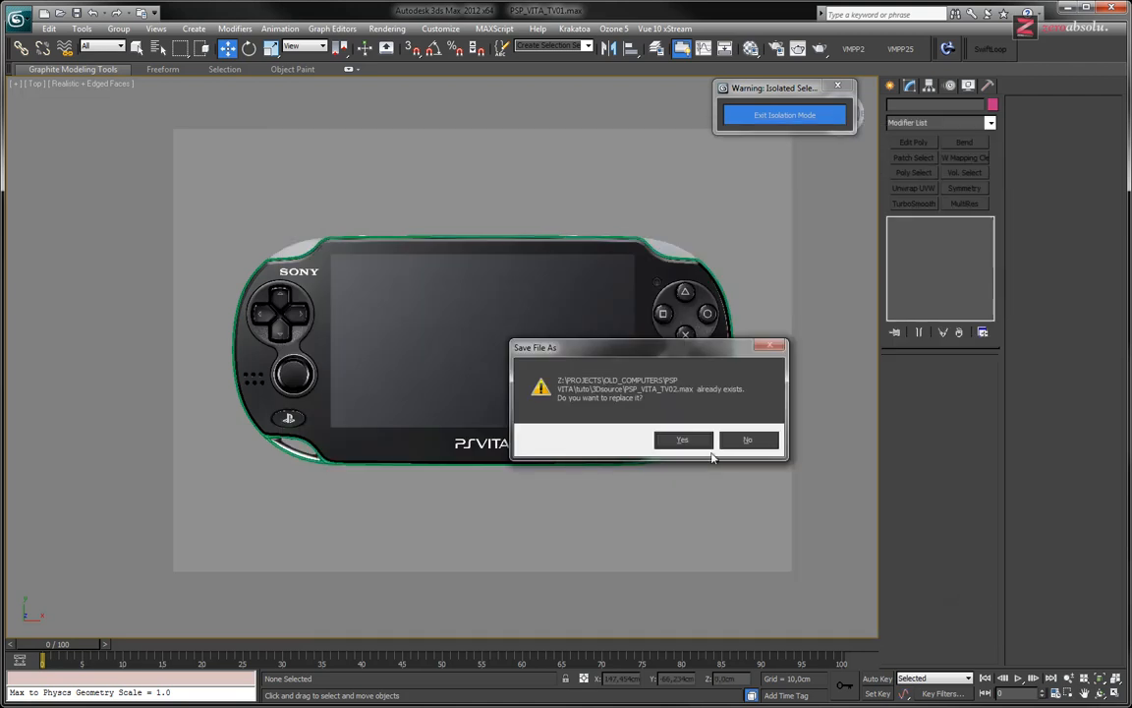
pyautogui.click(683, 440)
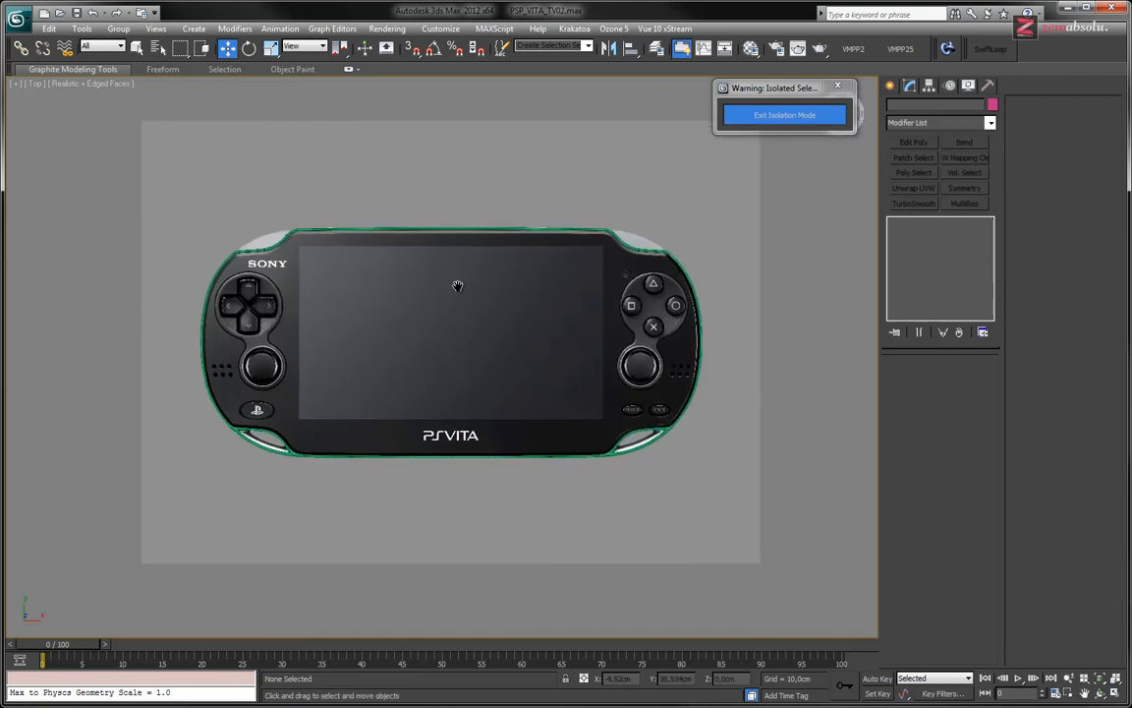